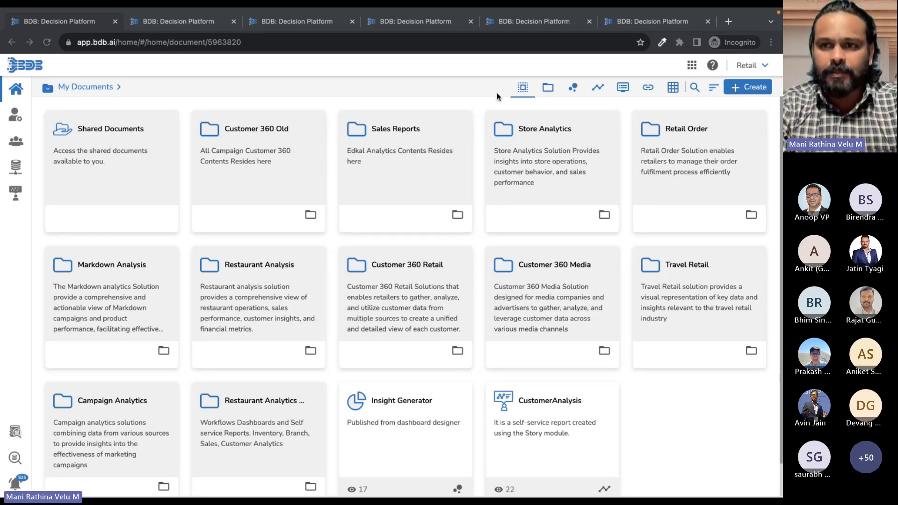
- Open the Data Pipeline module and start creating a new pipeline
left_click(691, 65)
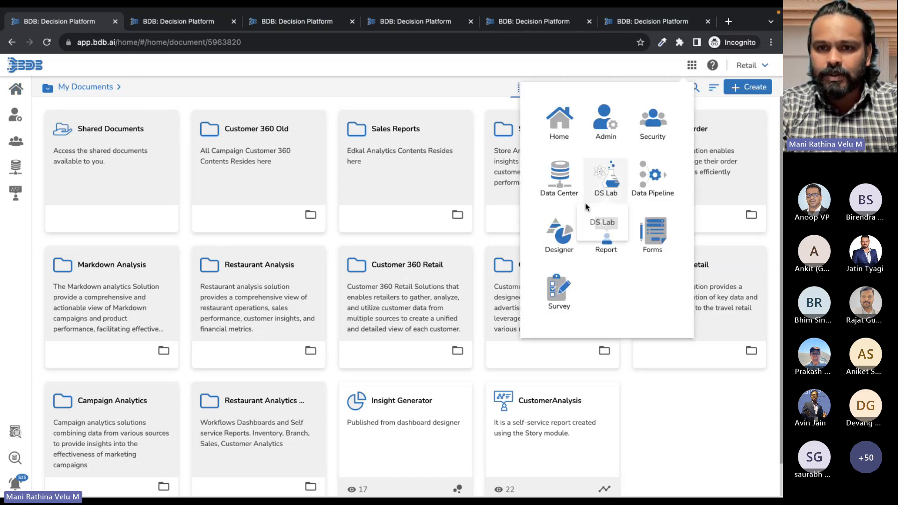
left_click(653, 173)
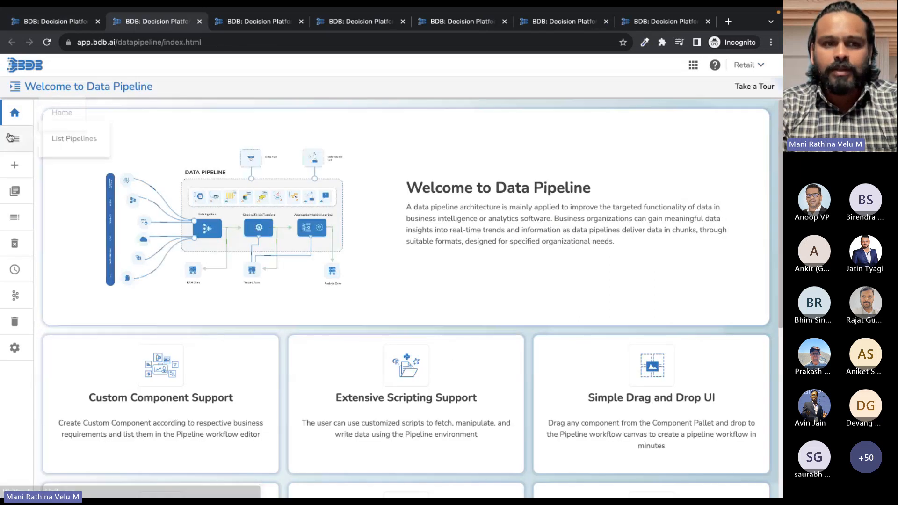
left_click(14, 164)
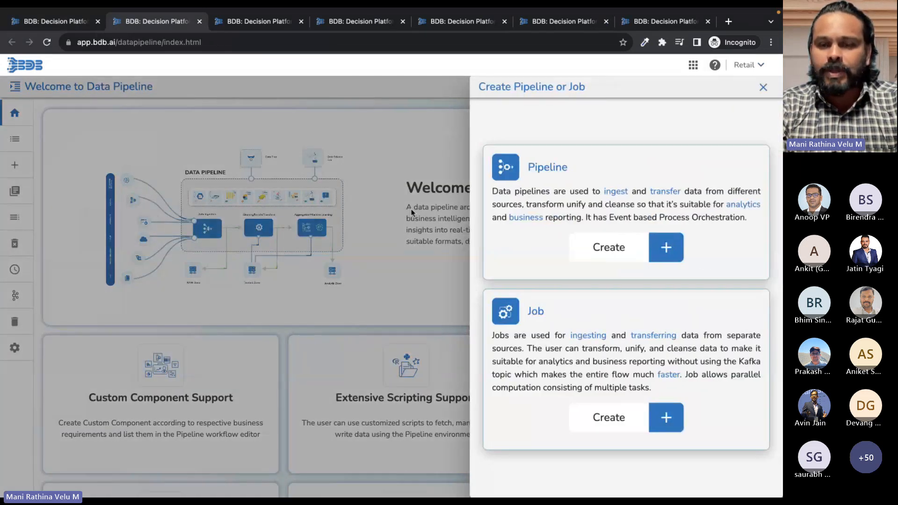
left_click(619, 244)
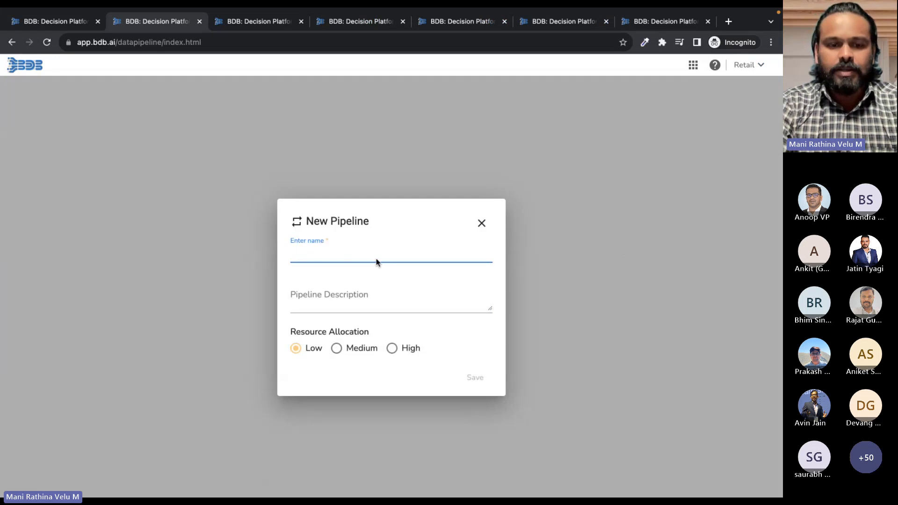
- Name the new pipeline Webinar8o5V2, set its resource allocation to Medium and save it
left_click(374, 256)
type("Webina")
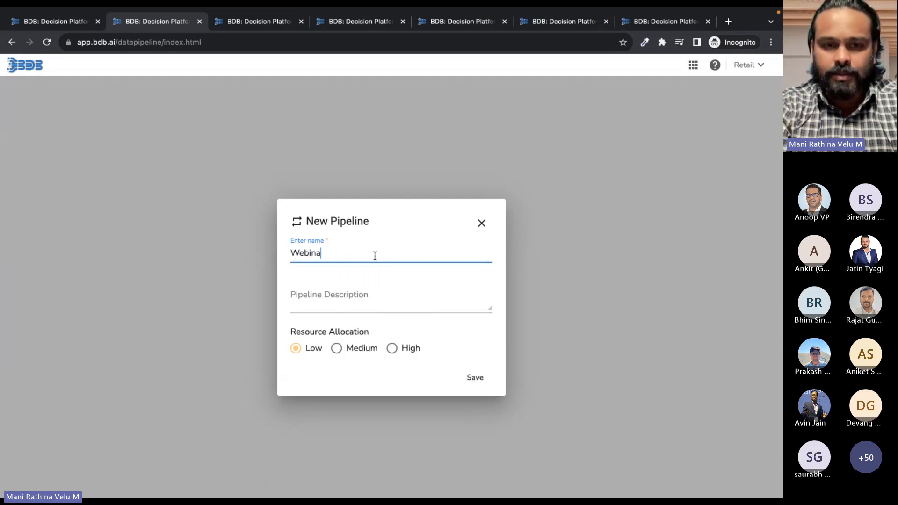
type("r")
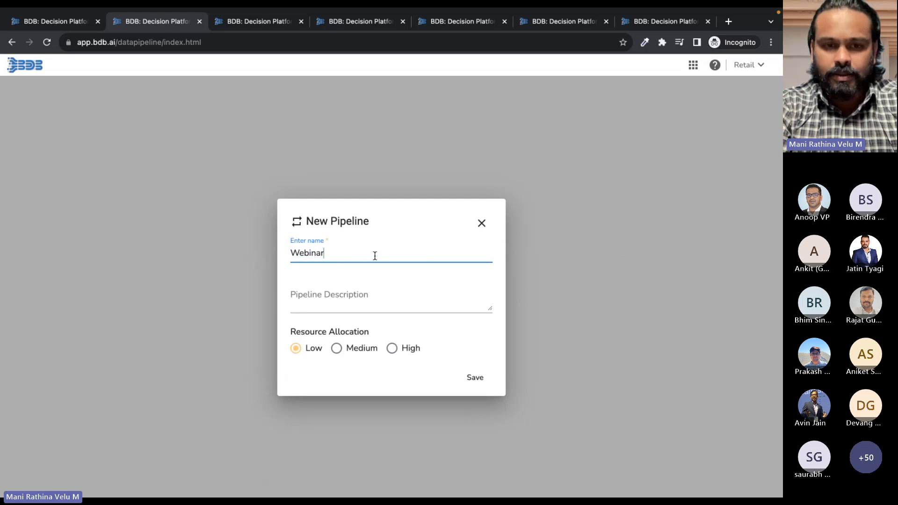
type("8o5")
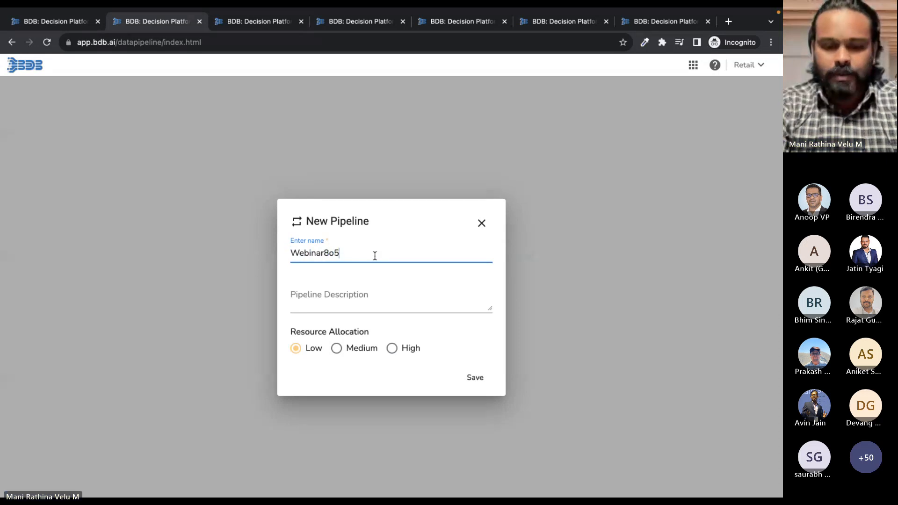
type("V2")
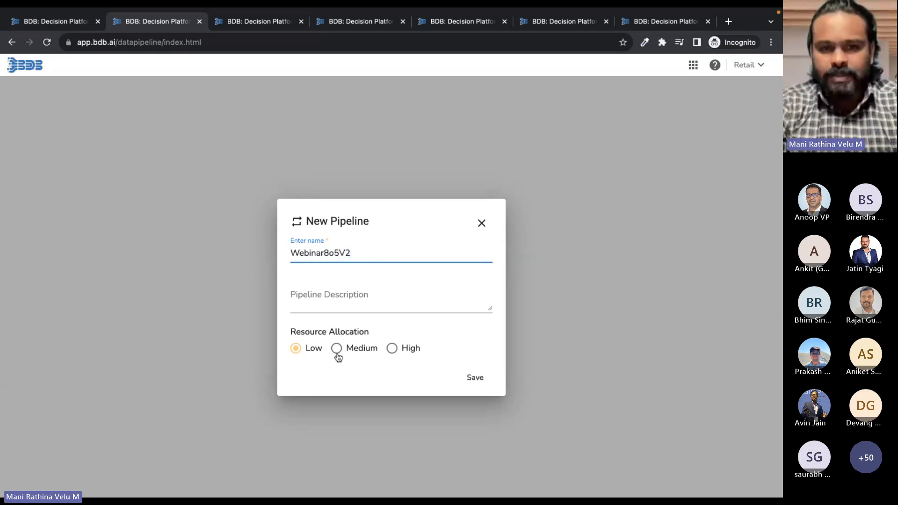
left_click(337, 349)
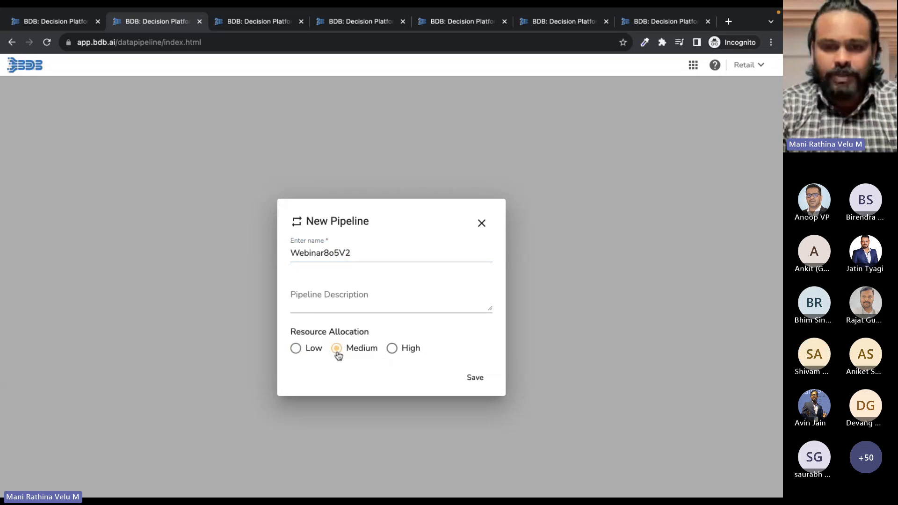
left_click(477, 377)
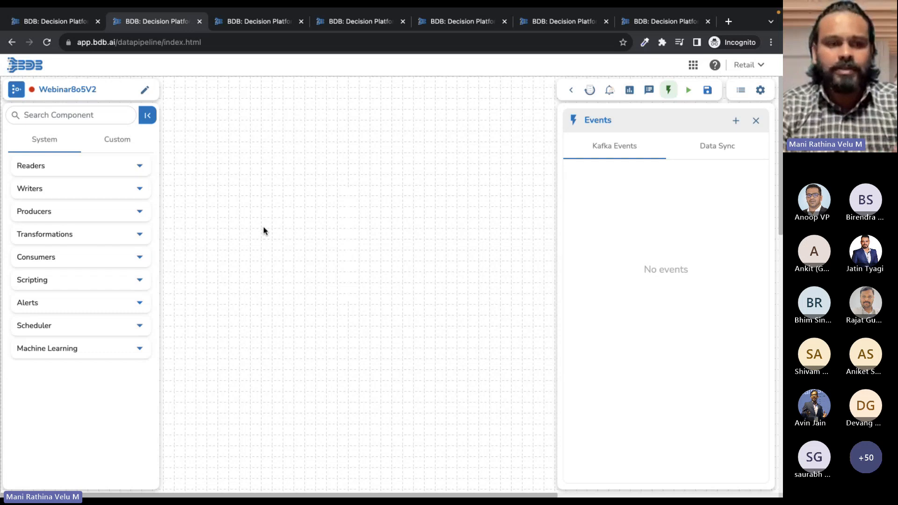
- Add a Synthetic Data Generator producer to the pipeline canvas and set its invocation type to Real-Time
left_click(109, 211)
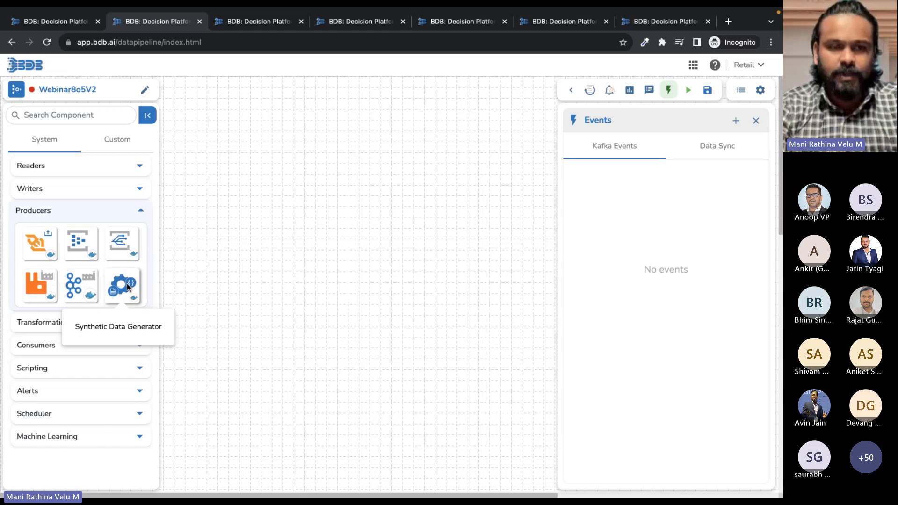
left_click_drag(127, 282, 272, 211)
left_click(272, 211)
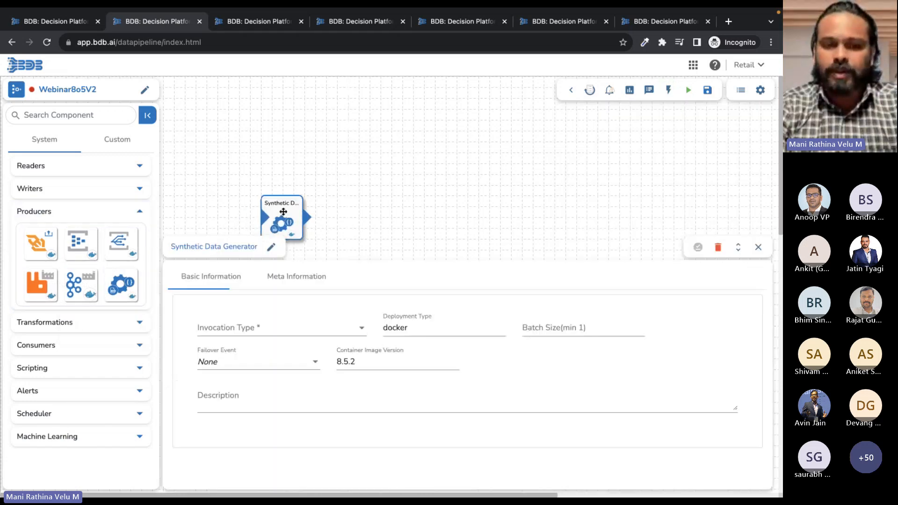
left_click(267, 330)
left_click(248, 331)
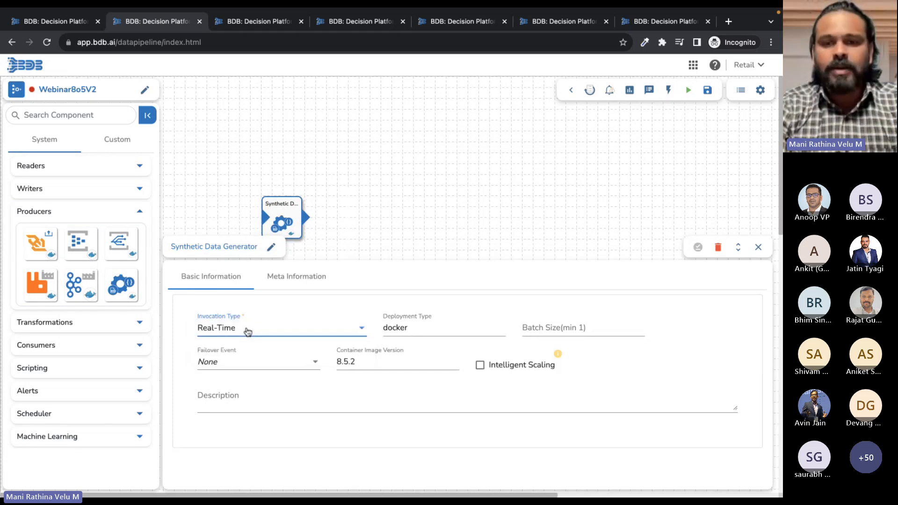
- In the generator's meta information, set iterations to 10, delay to 5 seconds and batch size to 10
left_click(305, 282)
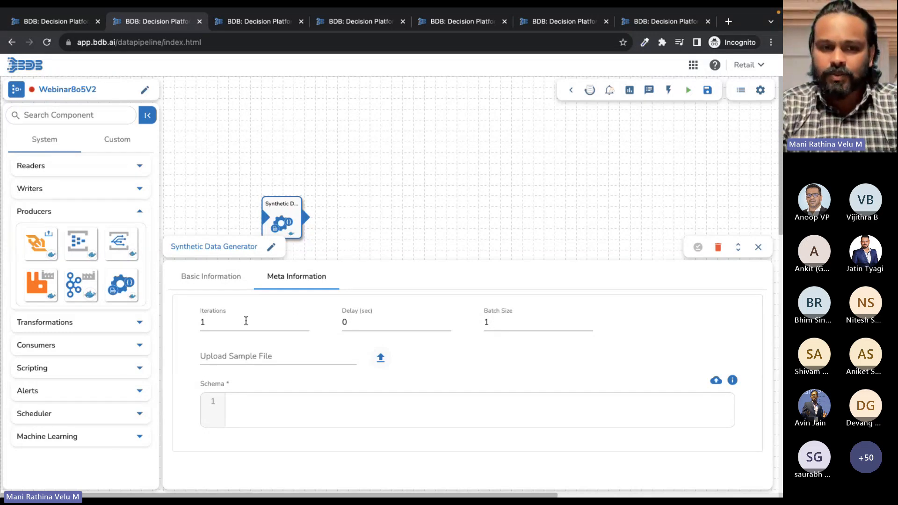
left_click(226, 324)
type("0")
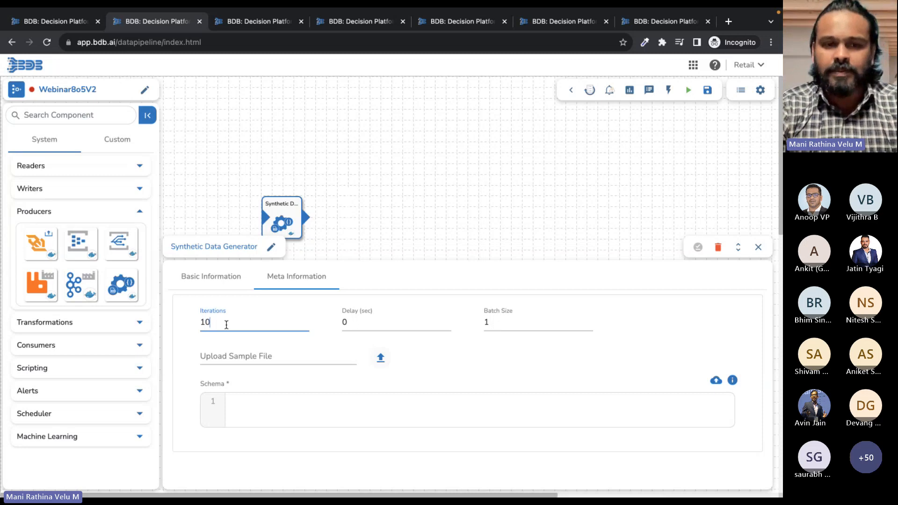
left_click(349, 323)
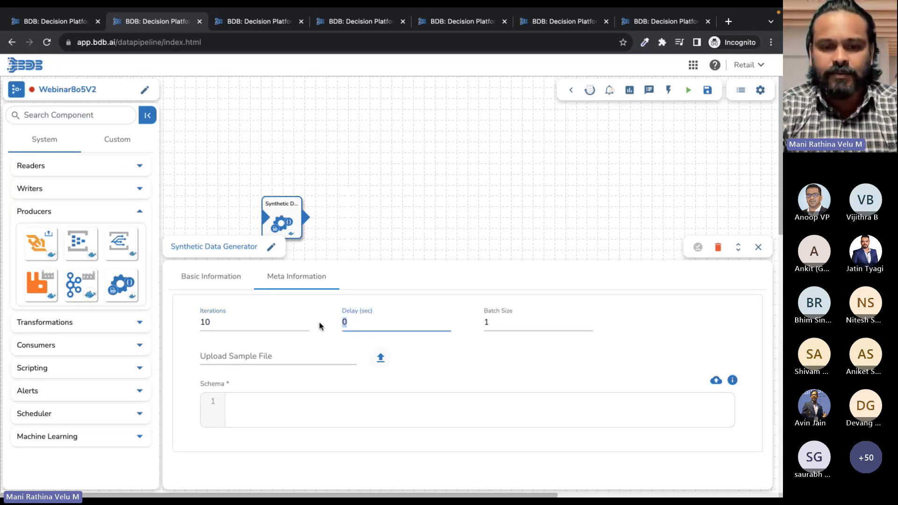
key("BackSpace")
type("5")
left_click(510, 324)
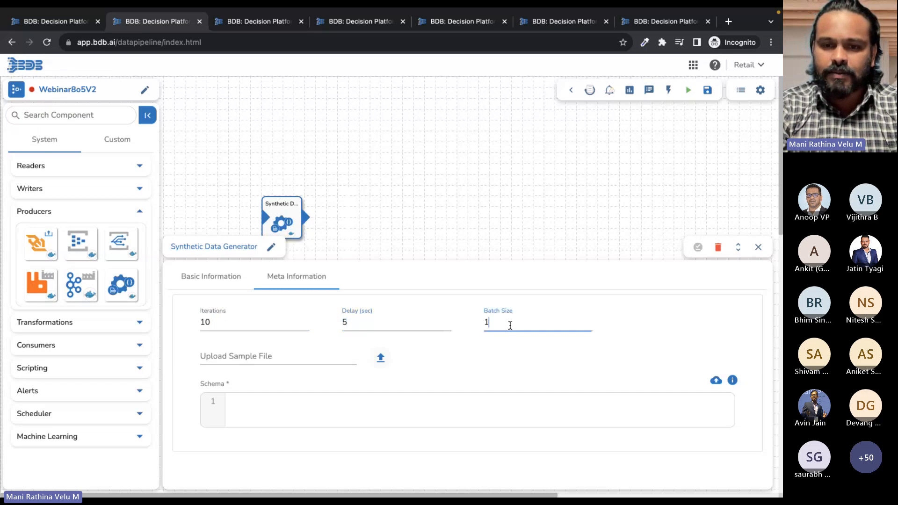
type("0")
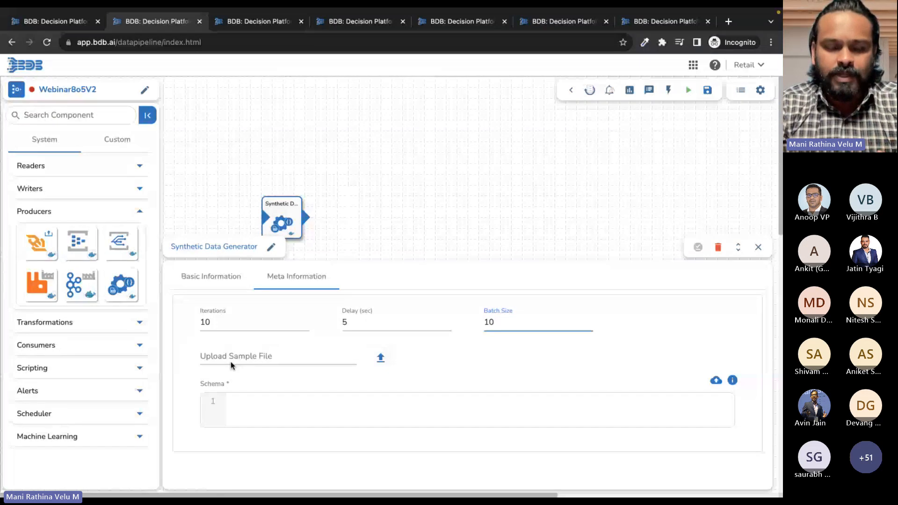
- Upload Customer_res_Web_8.5.xlsx from the Webinar8.5 folder as the generator's sample file and look through the generated schema
left_click(384, 366)
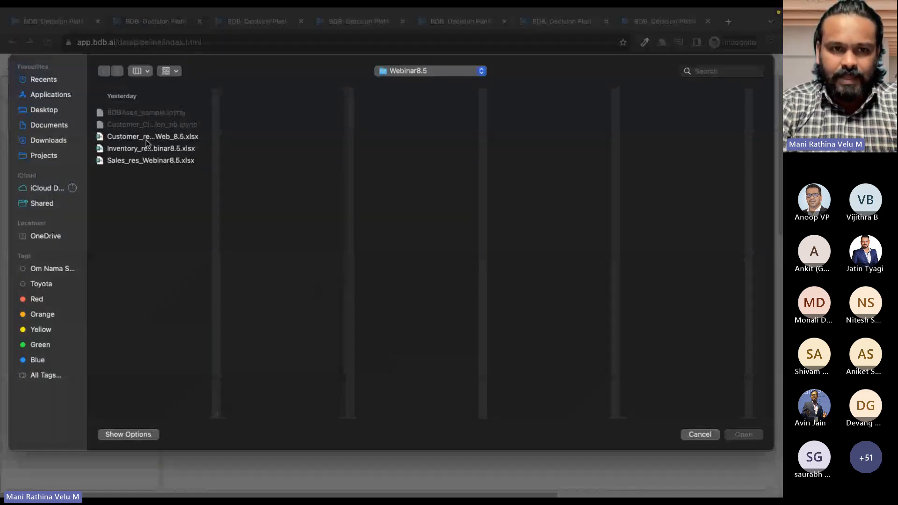
left_click(144, 136)
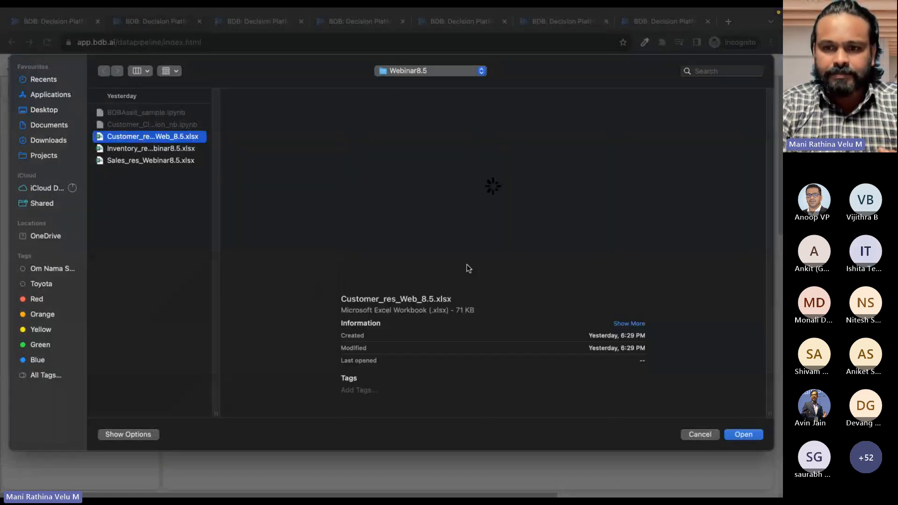
left_click(742, 434)
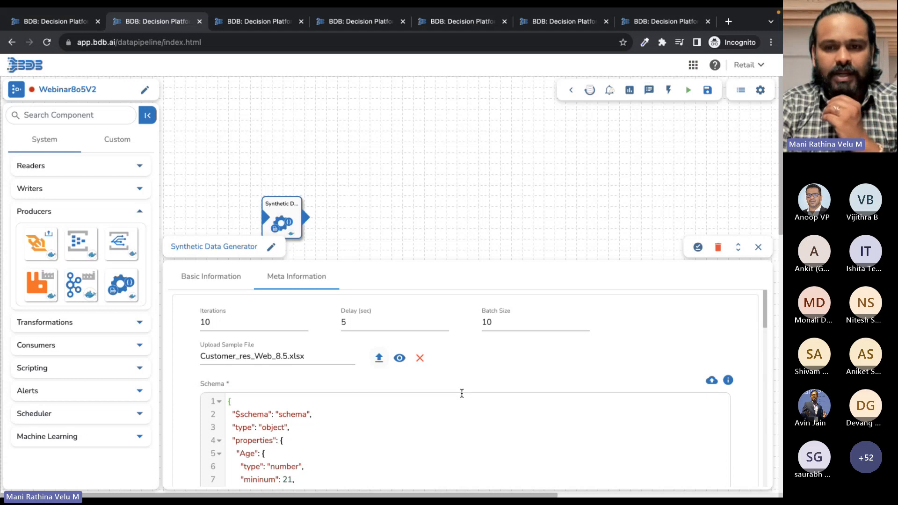
scroll(483, 376, "down", 2)
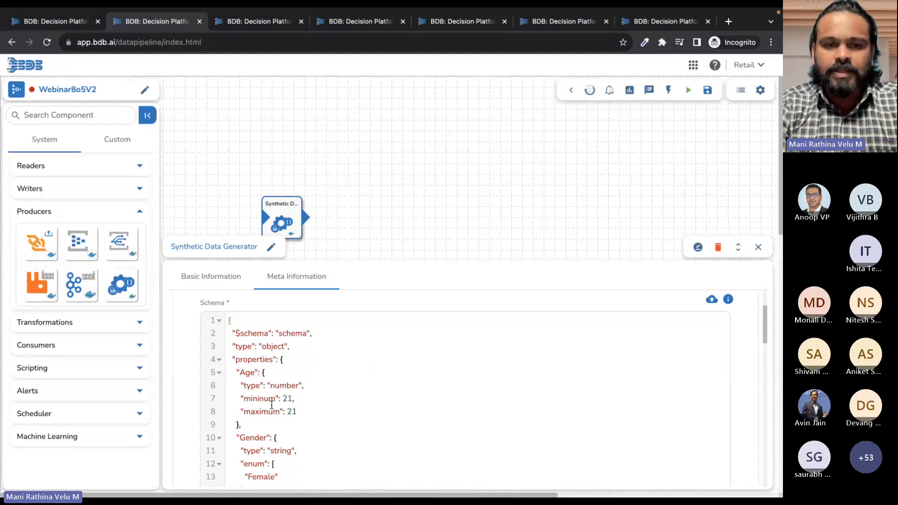
scroll(272, 405, "down", 1)
scroll(271, 405, "down", 1)
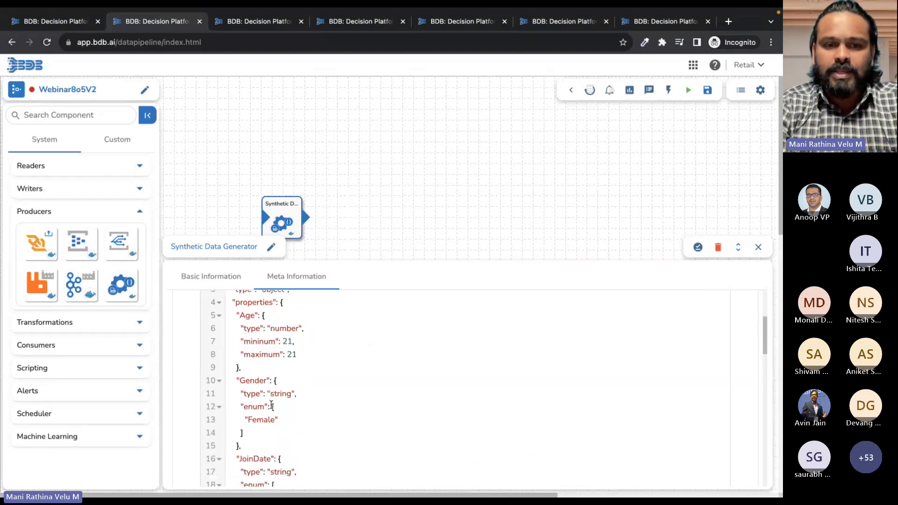
scroll(272, 405, "down", 6)
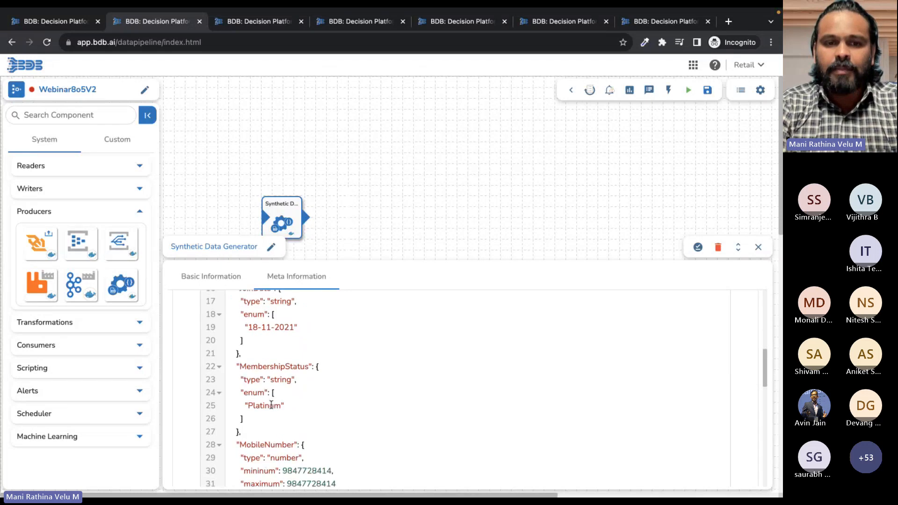
scroll(271, 405, "up", 2)
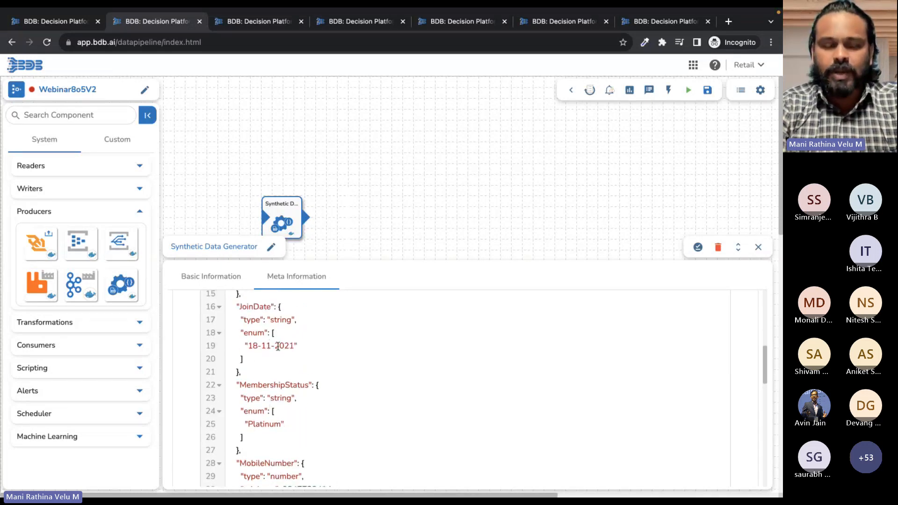
- Copy the customer JSON schema in lines 1 to 64 of the untitled text document and replace the generator's schema with it
key("ctrl+Right")
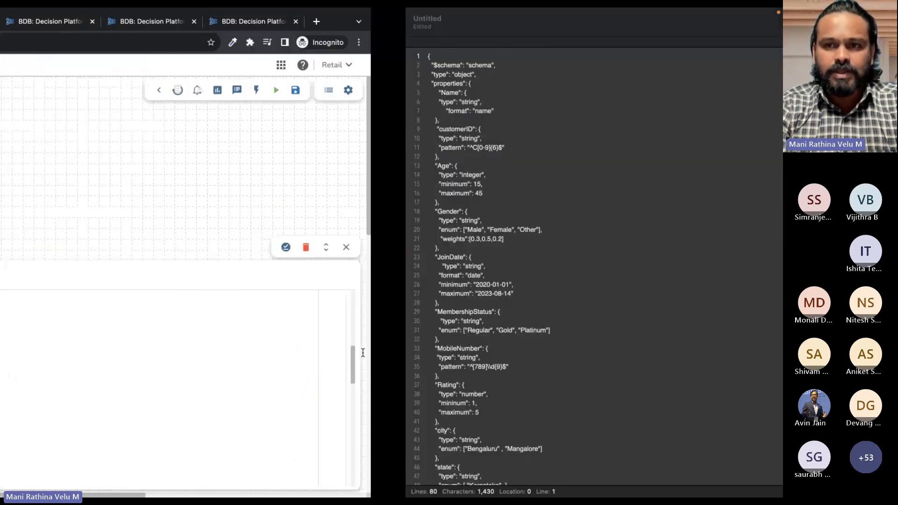
left_click_drag(23, 65, 56, 311)
scroll(56, 311, "down", 10)
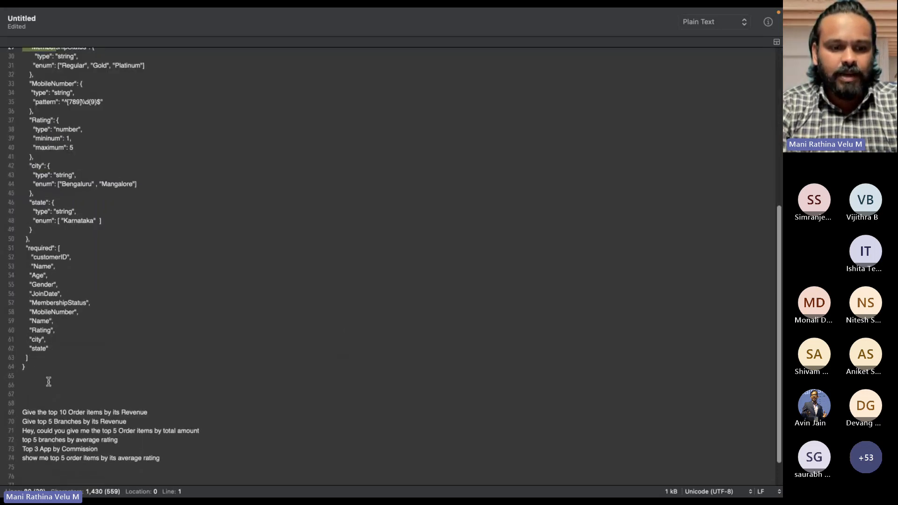
left_click(29, 369, "shift")
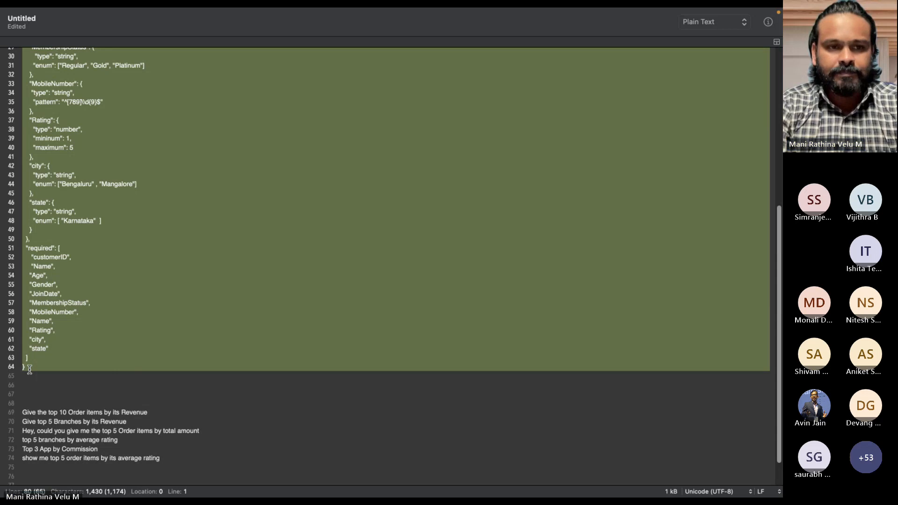
key("ctrl+Left")
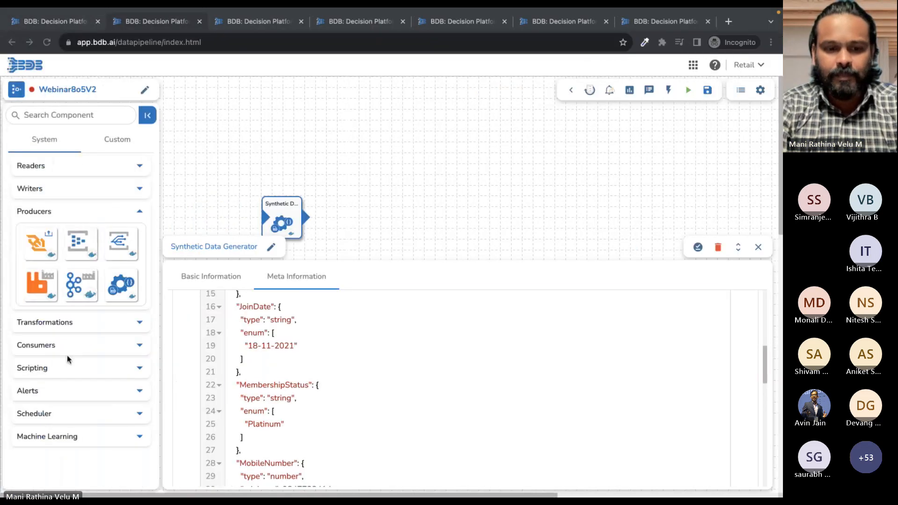
key("ctrl+a")
key("ctrl+v")
- Review the pasted schema's property definitions, starting with Name and continuing to customerID and Age
scroll(298, 378, "up", 8)
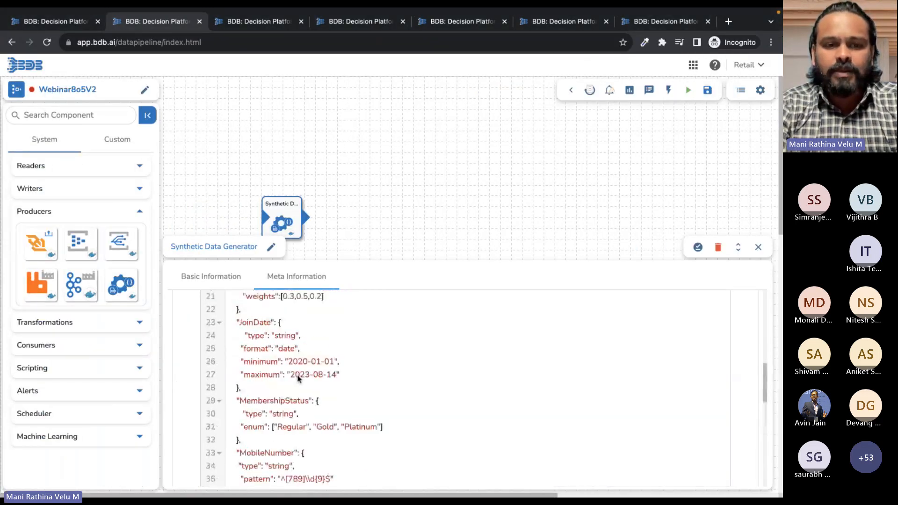
scroll(297, 378, "up", 5)
scroll(551, 368, "down", 3)
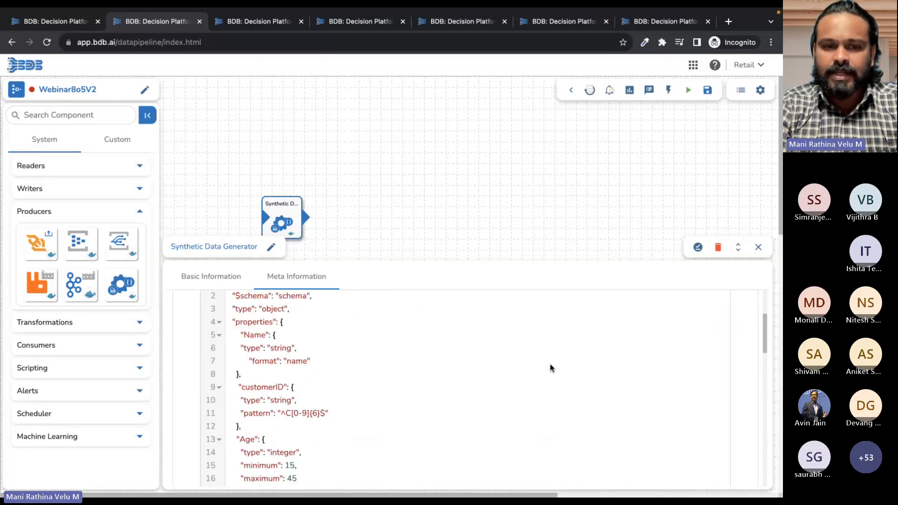
scroll(412, 366, "down", 1)
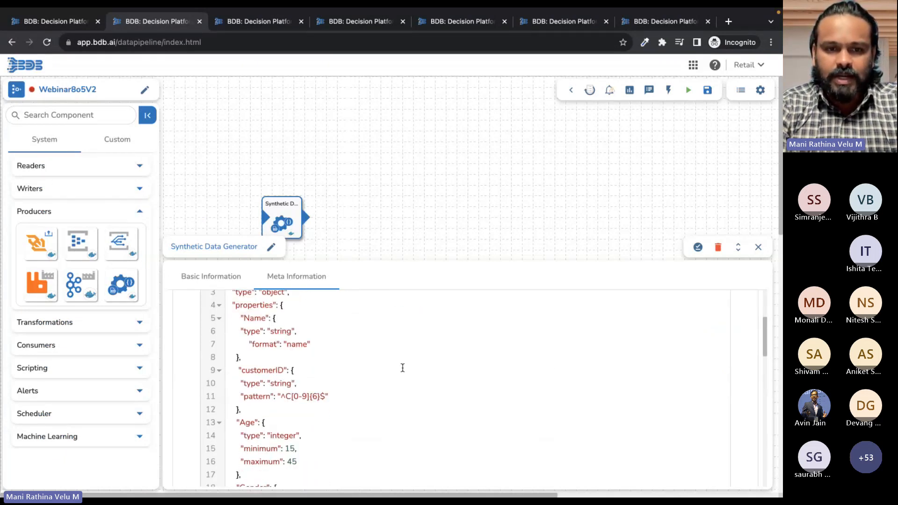
scroll(403, 368, "up", 1)
left_click(251, 335)
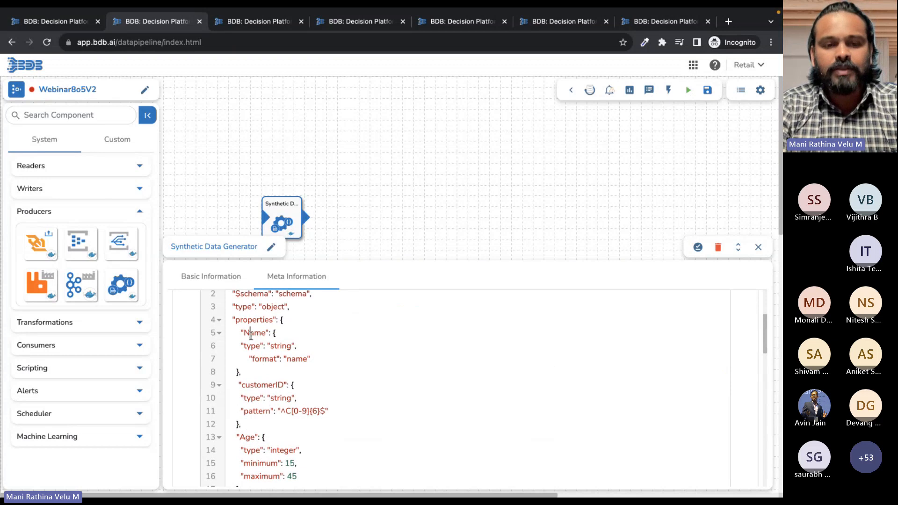
double_click(250, 335)
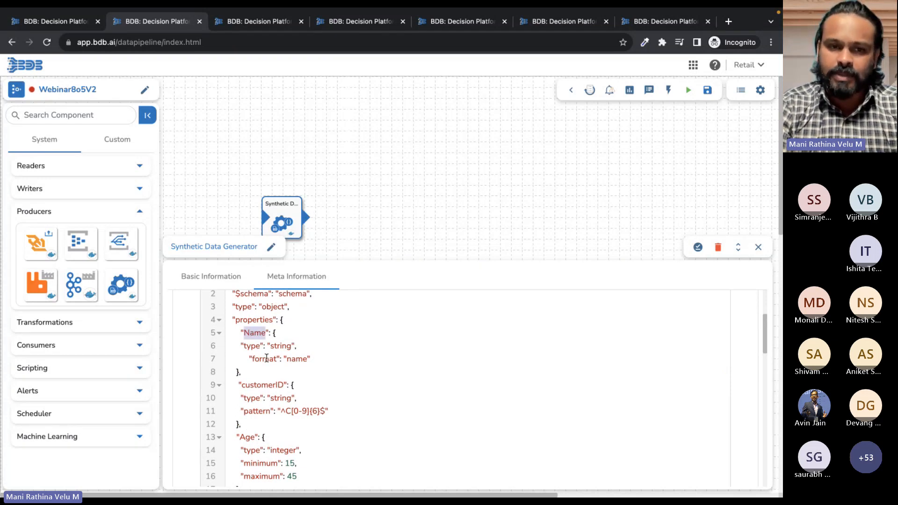
scroll(266, 359, "down", 2)
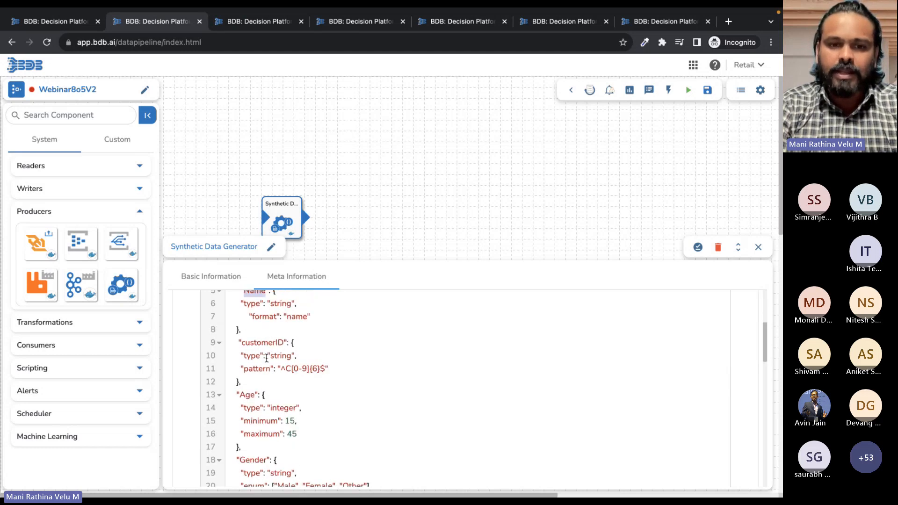
- Examine the schema's customerID pattern, the Age limits, and the Gender options with their weights
left_click_drag(239, 369, 345, 365)
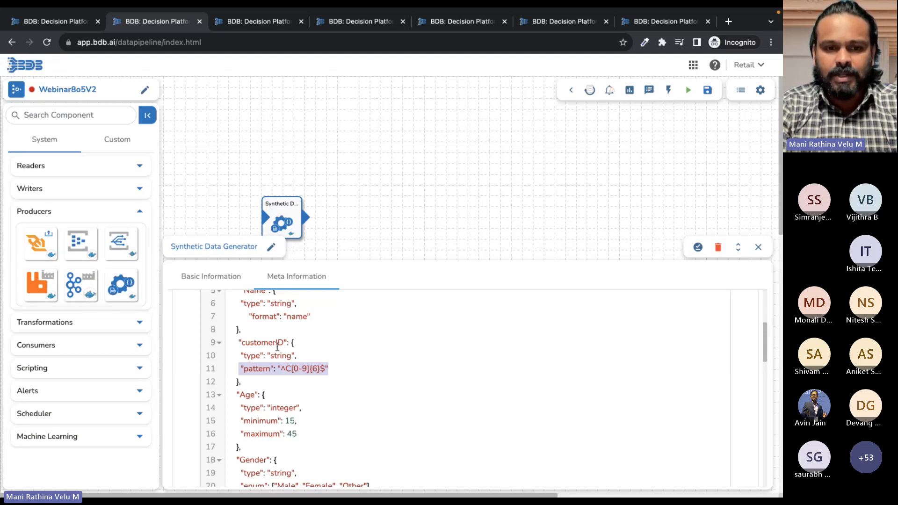
scroll(278, 344, "down", 2)
scroll(278, 344, "down", 1)
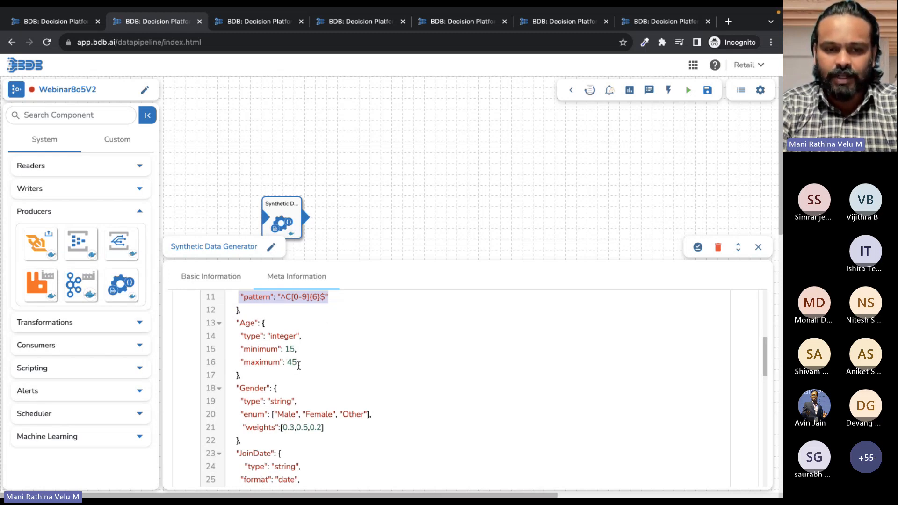
scroll(288, 355, "down", 2)
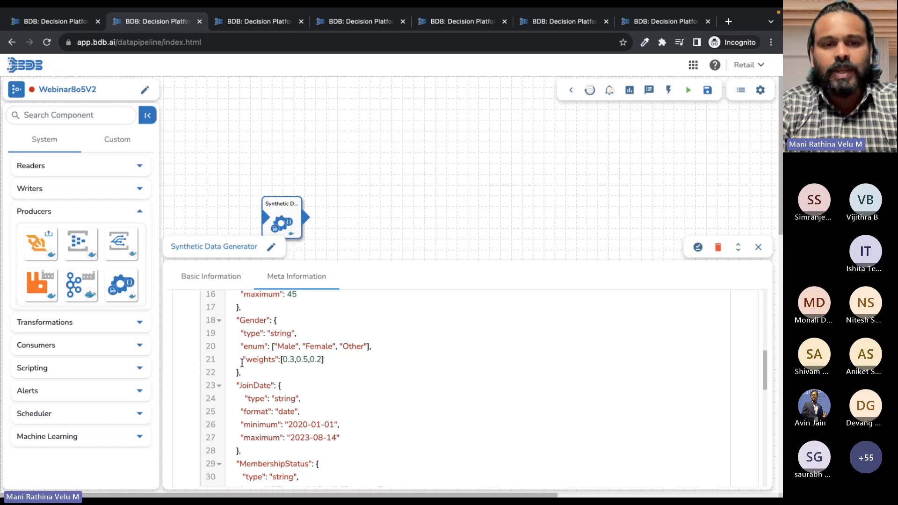
left_click_drag(241, 362, 335, 361)
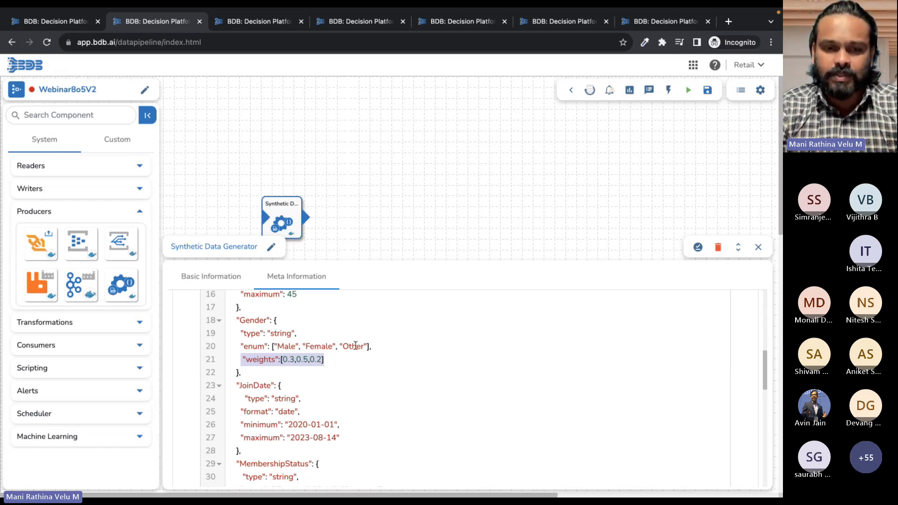
left_click(341, 360)
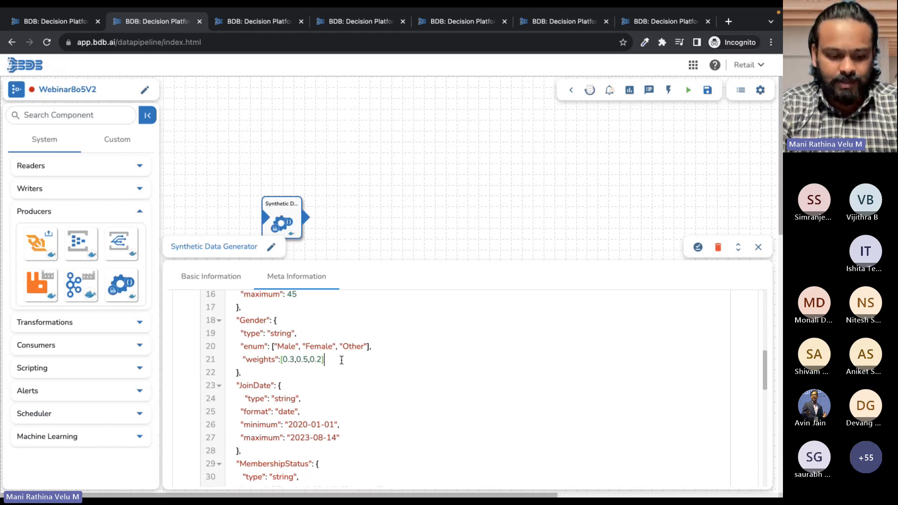
- Review the remaining schema properties from JoinDate to state, including the MobileNumber pattern, and the list of required fields
scroll(341, 359, "down", 2)
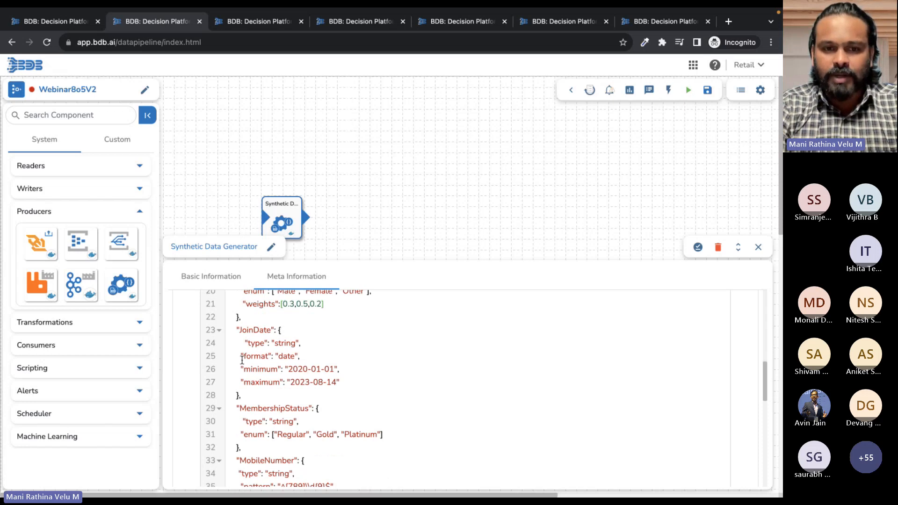
scroll(280, 360, "down", 3)
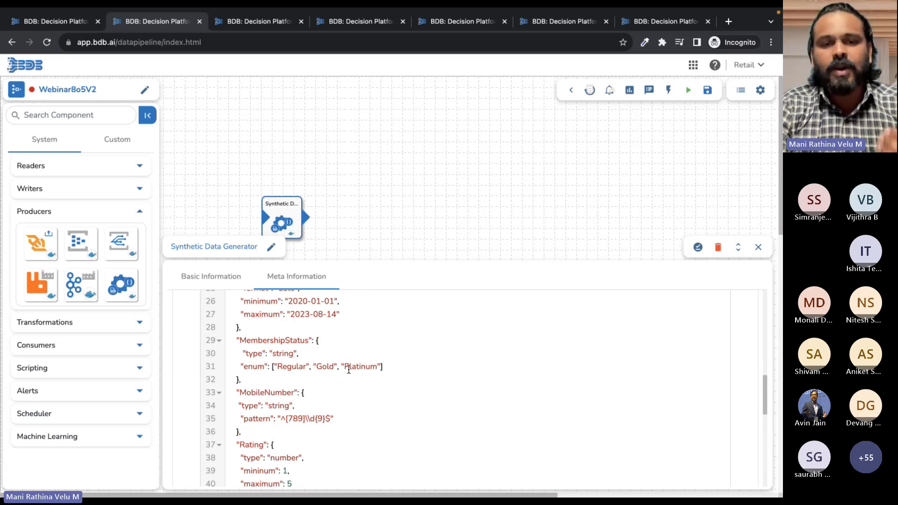
scroll(349, 369, "down", 2)
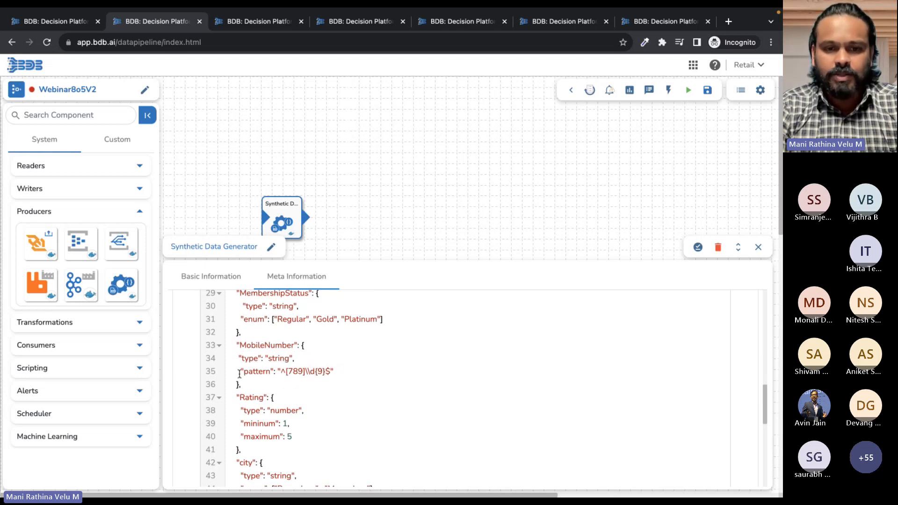
left_click_drag(240, 373, 341, 373)
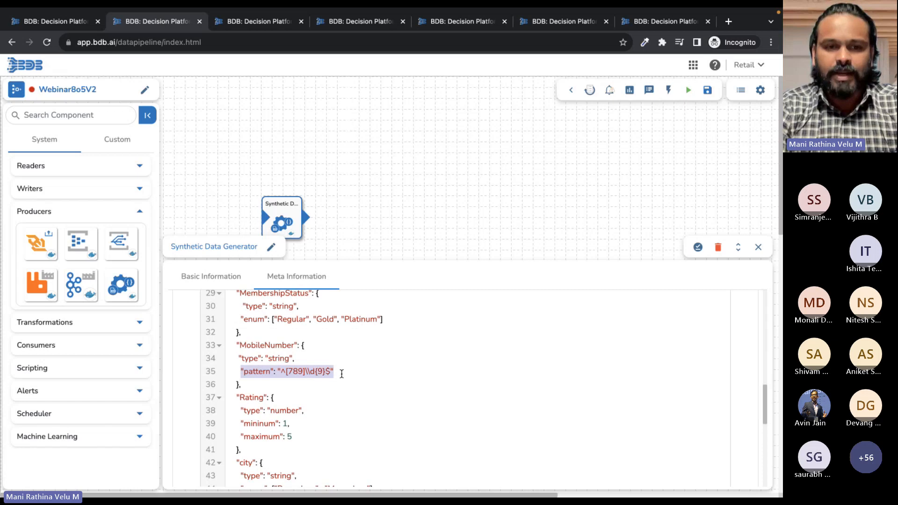
scroll(341, 374, "down", 2)
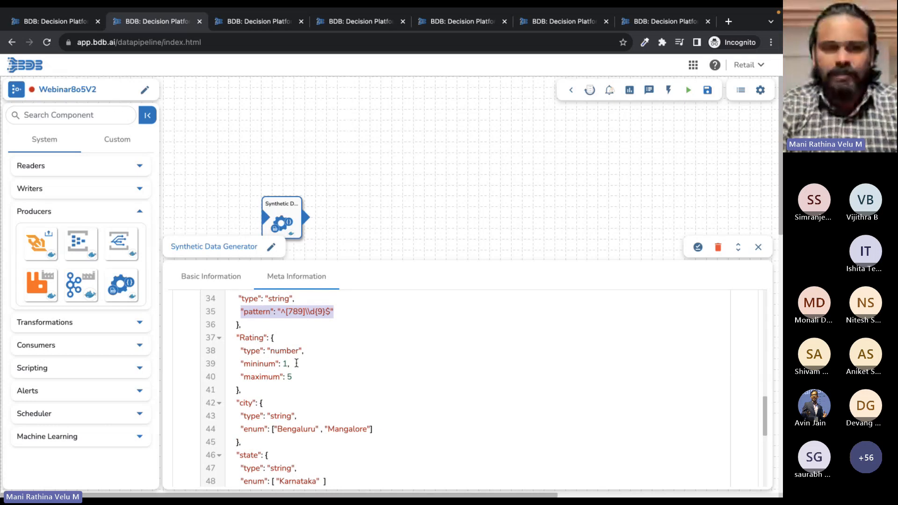
scroll(294, 374, "down", 2)
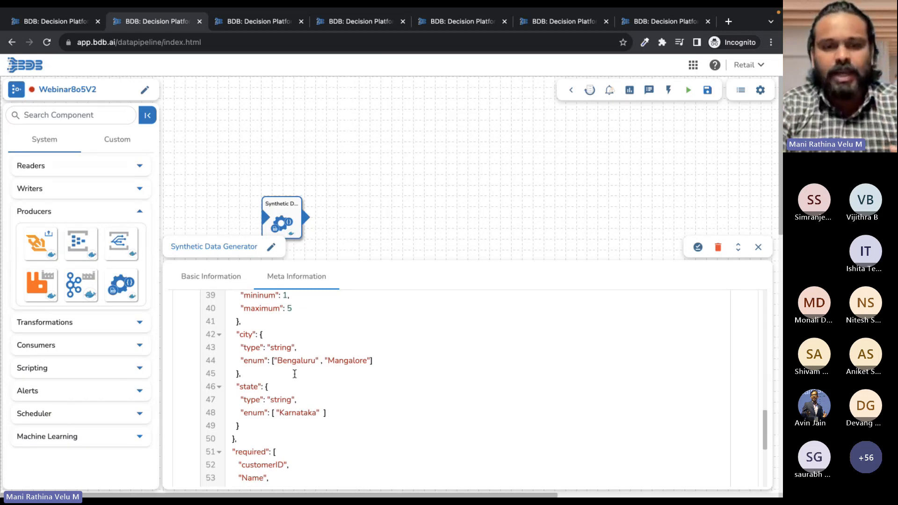
scroll(295, 374, "down", 1)
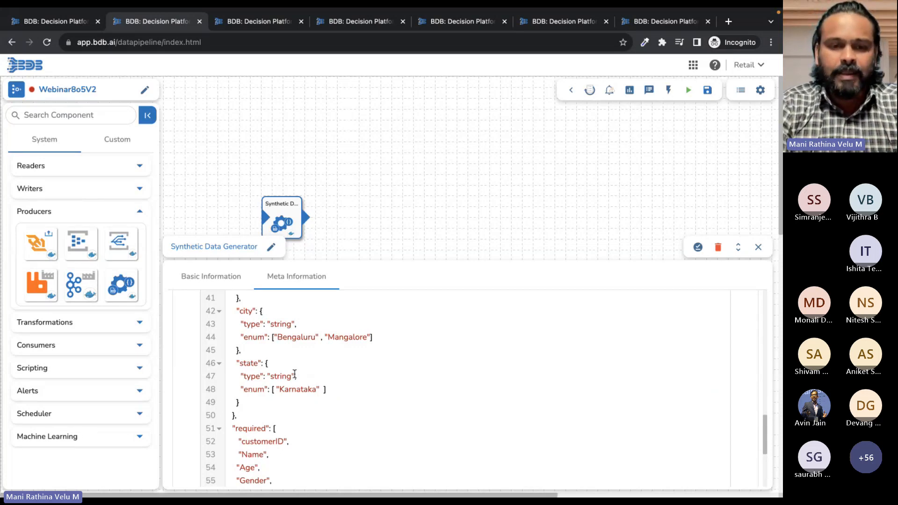
scroll(295, 374, "down", 3)
scroll(295, 374, "down", 1)
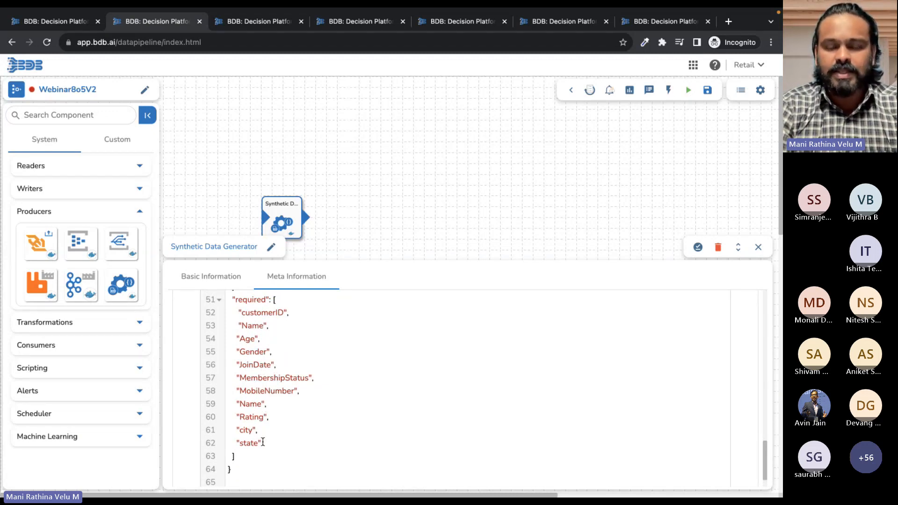
scroll(358, 376, "up", 1)
scroll(358, 376, "down", 1)
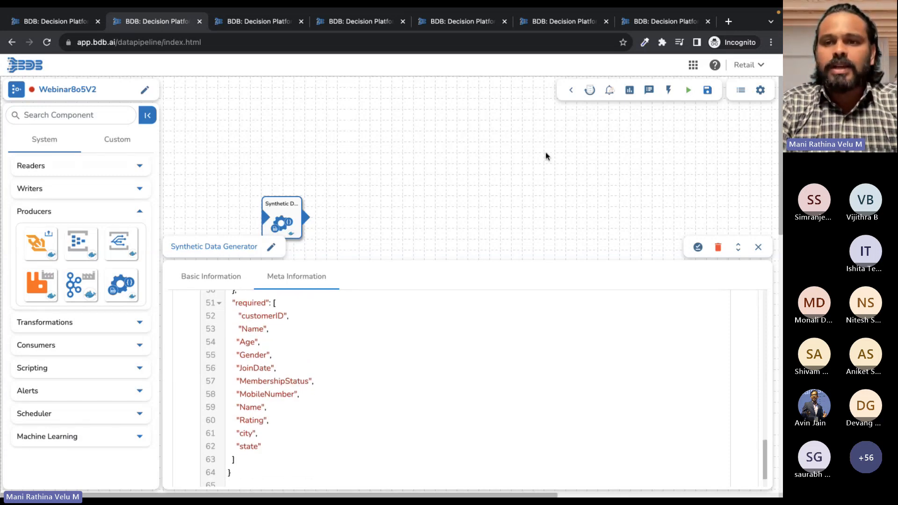
- Add a new Kafka event with the default settings, place it on the canvas, and connect the Synthetic Data Generator's output to it
left_click(667, 96)
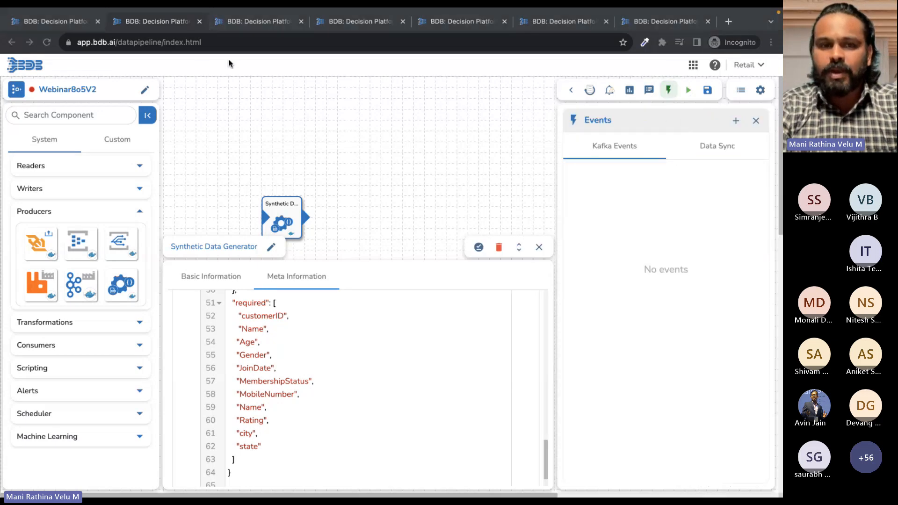
left_click(736, 121)
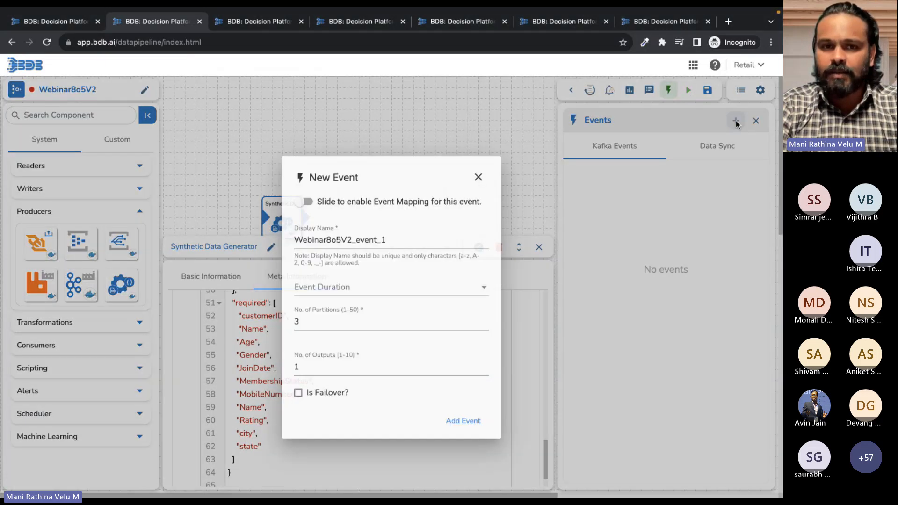
left_click(463, 425)
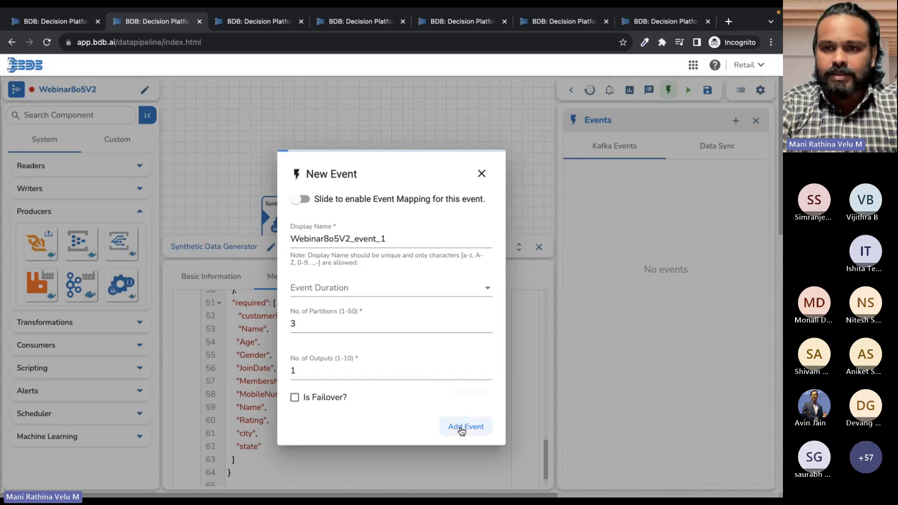
left_click_drag(653, 182, 388, 172)
mouse_move(308, 217)
left_mouse_down()
mouse_move(387, 192)
mouse_move(378, 180)
left_mouse_up()
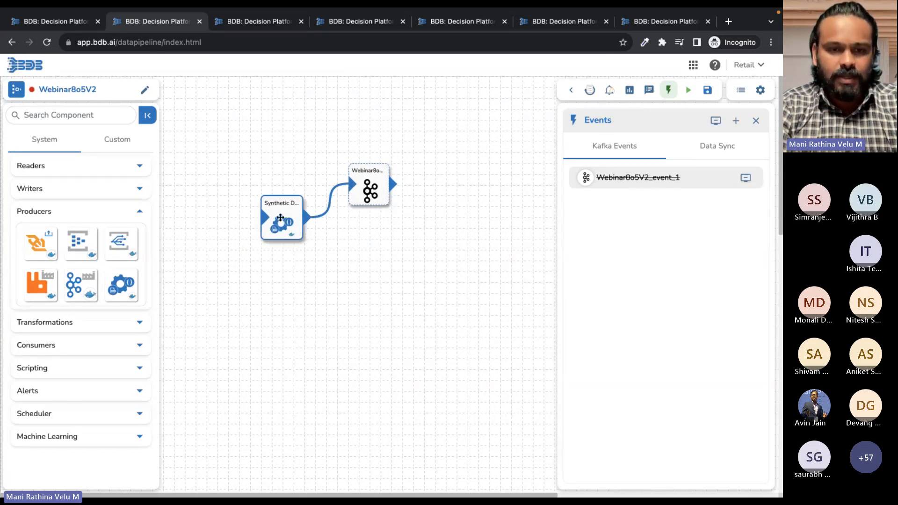
- Set the Synthetic Data Generator's invocation type to Real-Time in its basic information
left_click(280, 218)
left_click(304, 280)
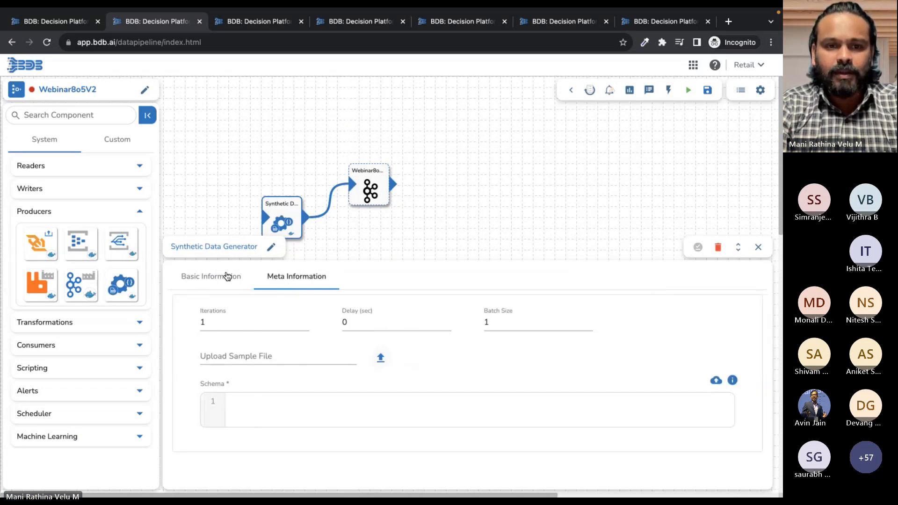
left_click(226, 275)
left_click(236, 324)
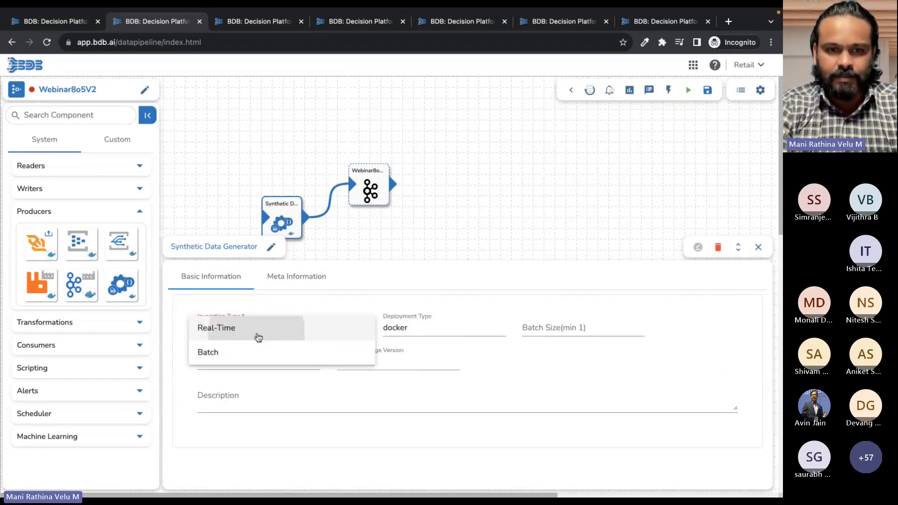
left_click(257, 333)
- Paste the copied customer JSON schema into the empty schema field of the generator's meta information
left_click(304, 279)
left_click(263, 401)
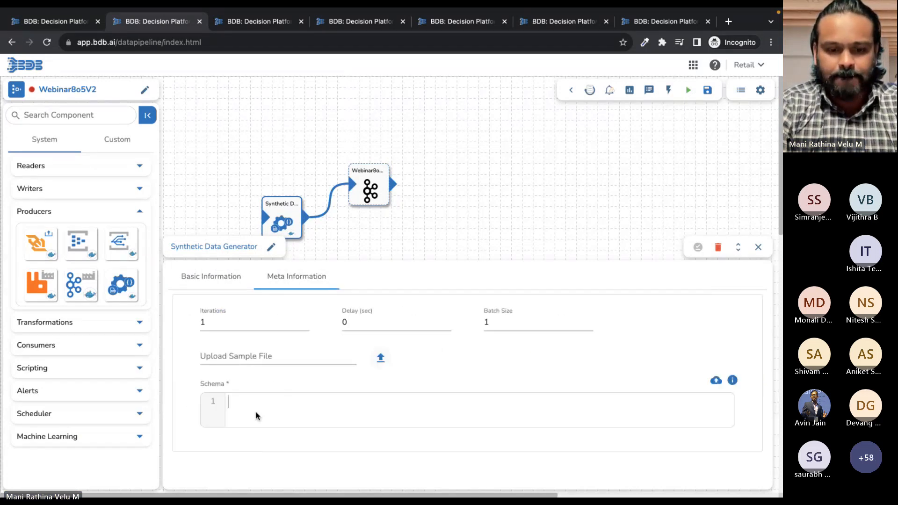
key("ctrl+v")
scroll(360, 392, "up", 10)
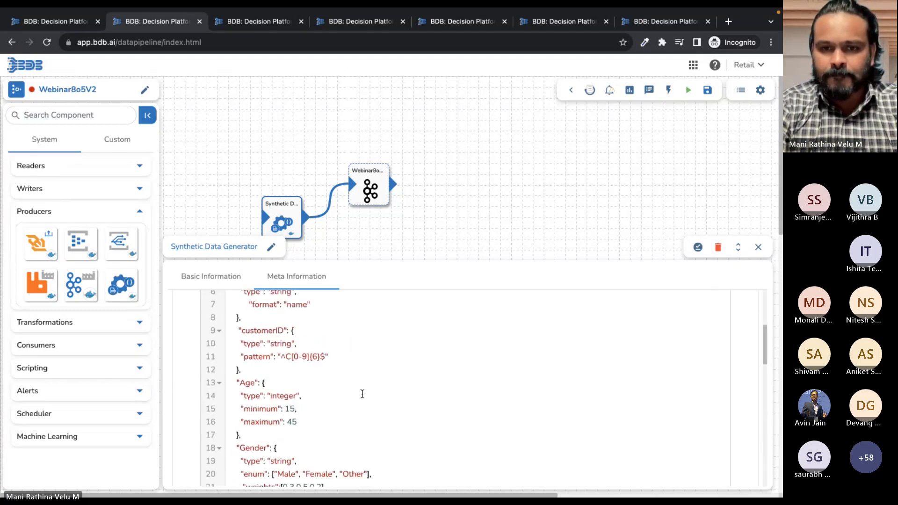
- Set the generator's iterations to 10, delay to 5 seconds and batch size to 10, and save the component and the pipeline
left_click(228, 326)
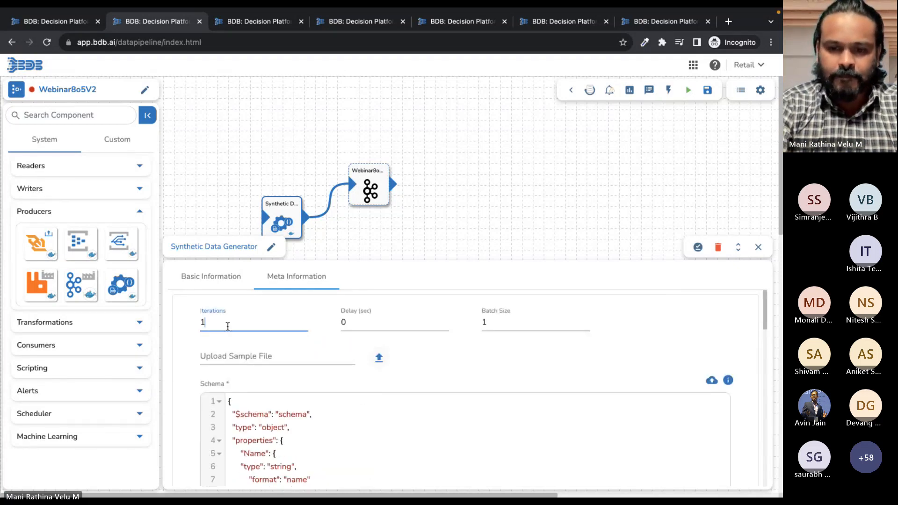
type("0")
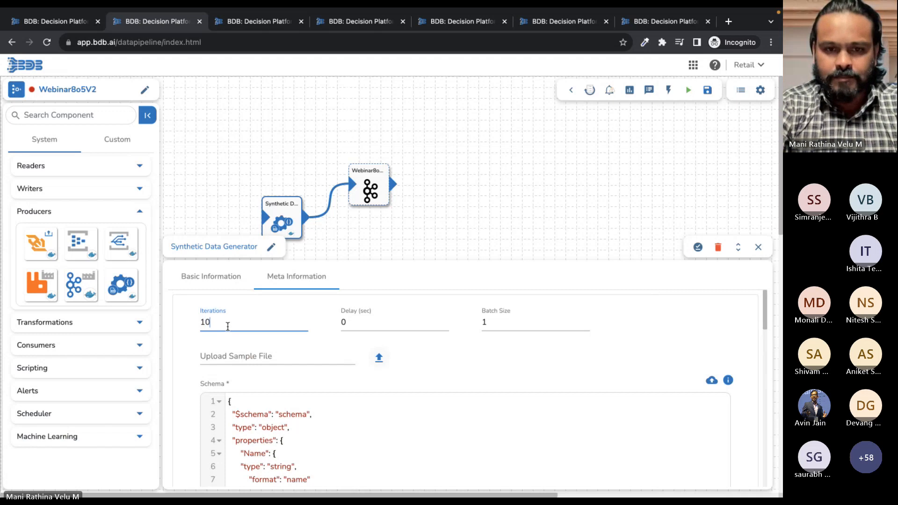
left_click(341, 327)
key("BackSpace")
type("5")
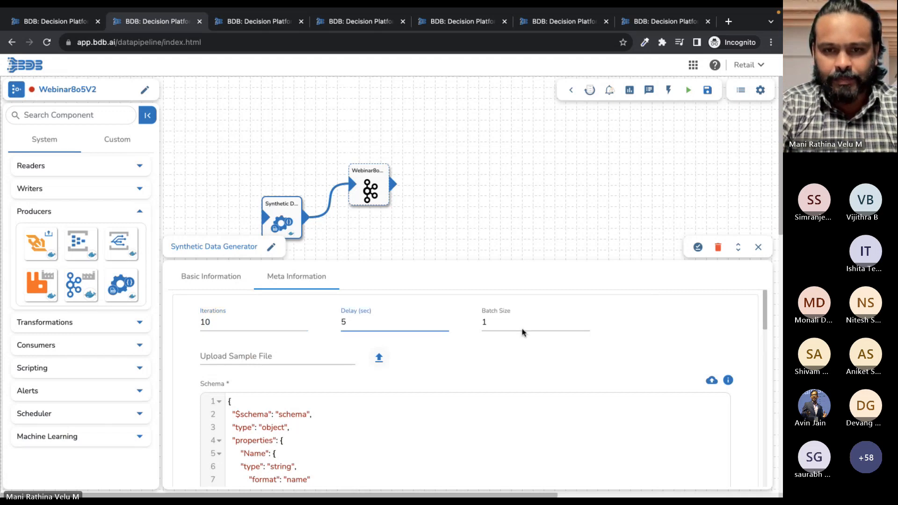
left_click(509, 323)
type("0")
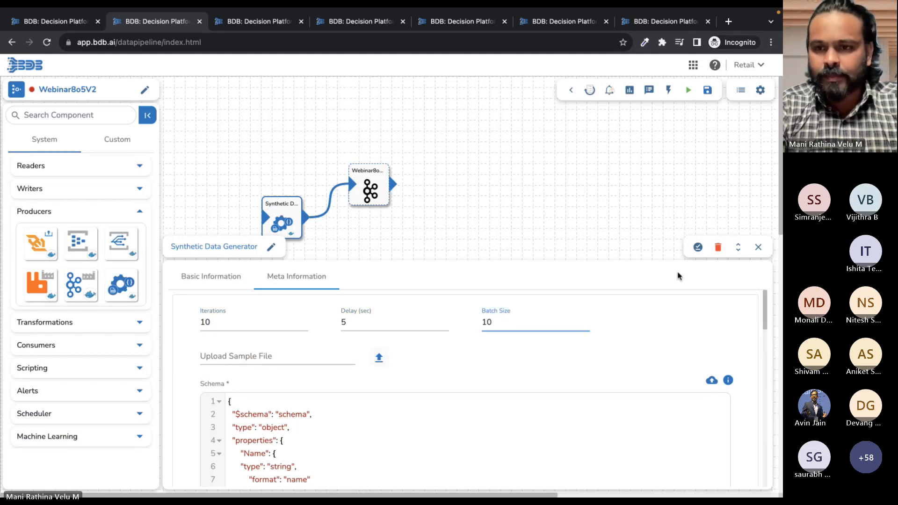
left_click(698, 247)
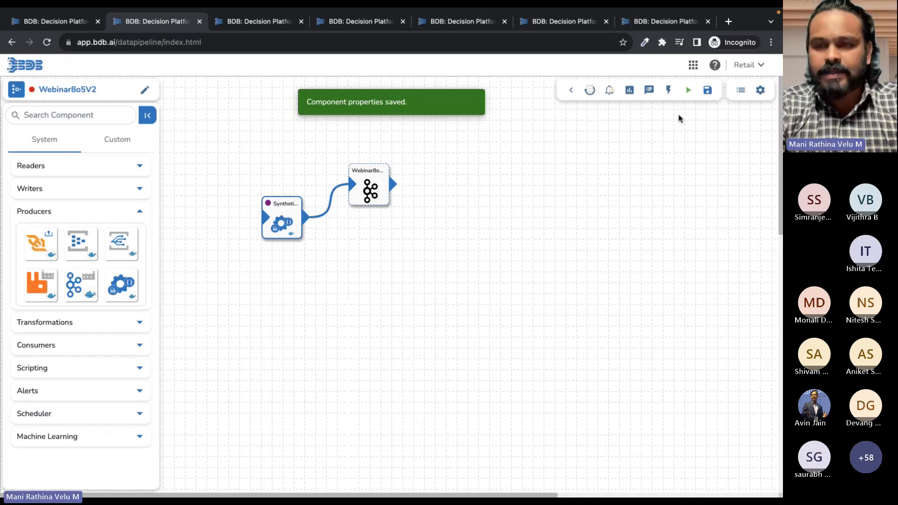
left_click(707, 90)
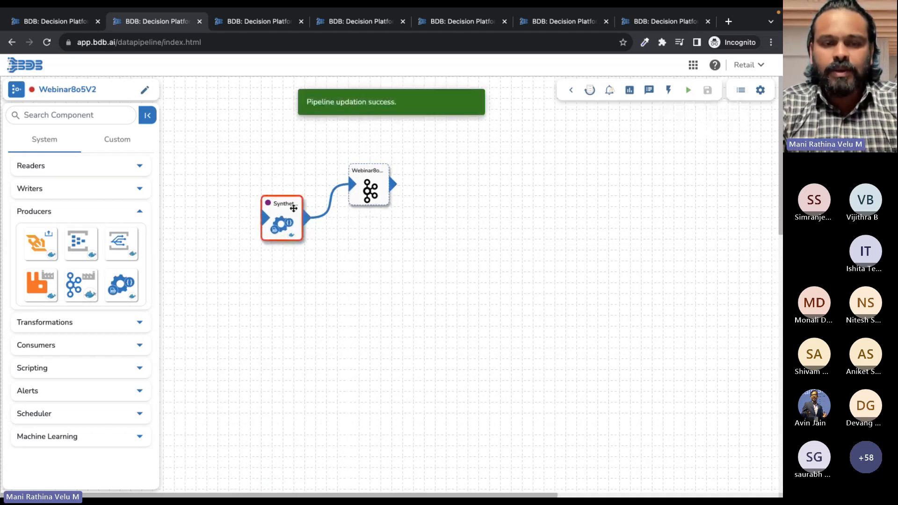
- Reopen the generator's meta information and review the saved schema down to its required fields
left_click(286, 207)
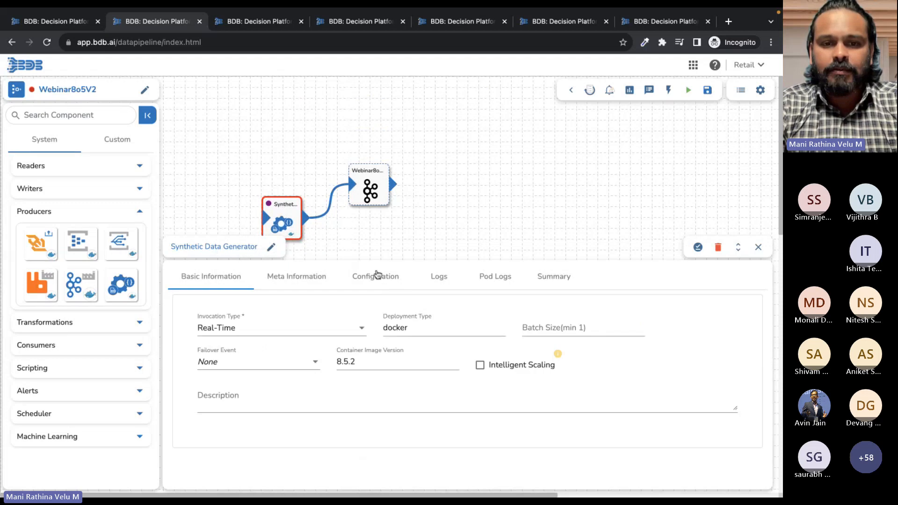
left_click(292, 284)
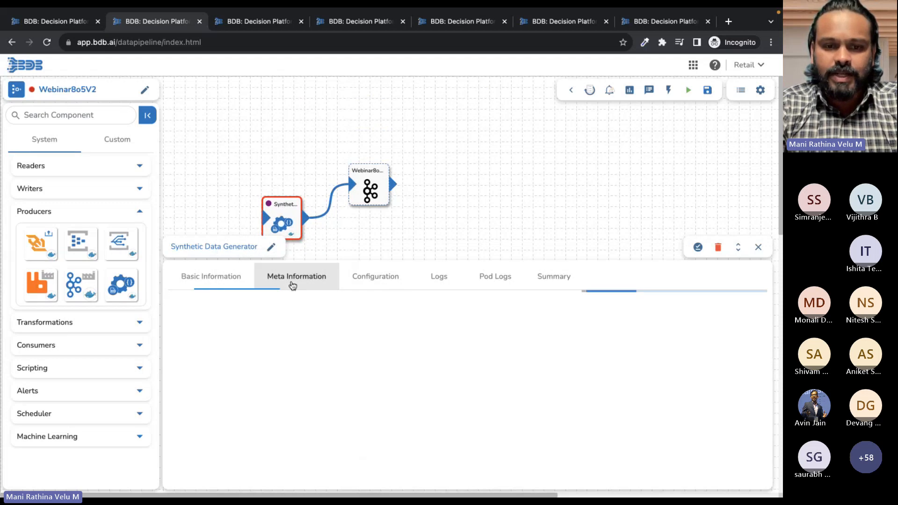
left_click(305, 433)
scroll(305, 432, "down", 15)
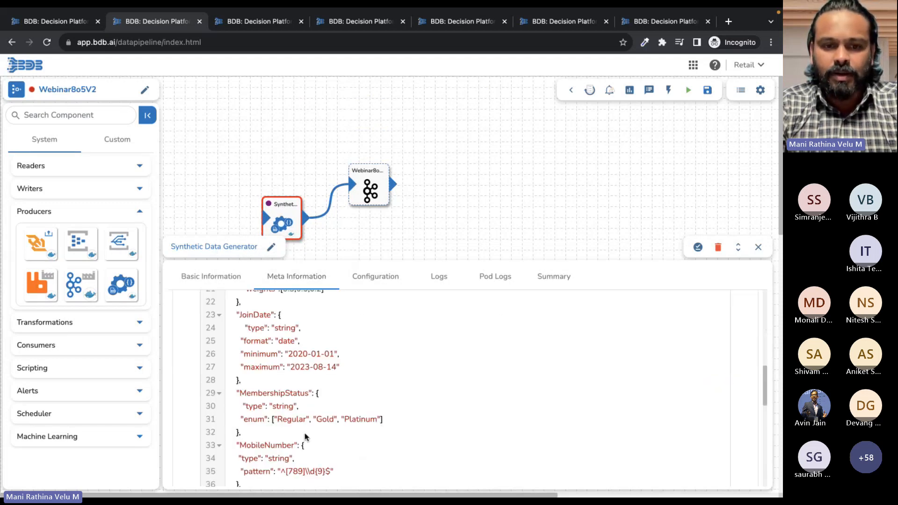
scroll(289, 365, "up", 1)
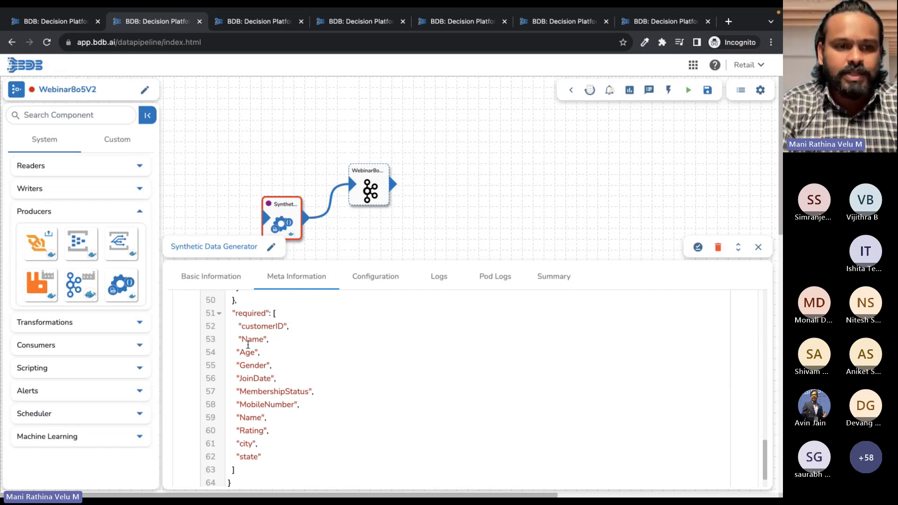
- Add an SQL Component from the transformations beside the Kafka event and connect the event's output to it
left_click(98, 324)
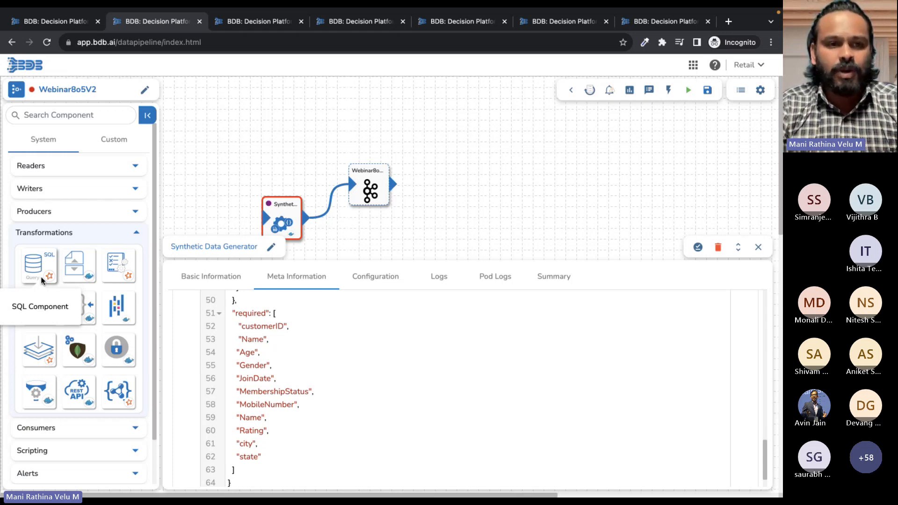
left_click_drag(43, 280, 452, 193)
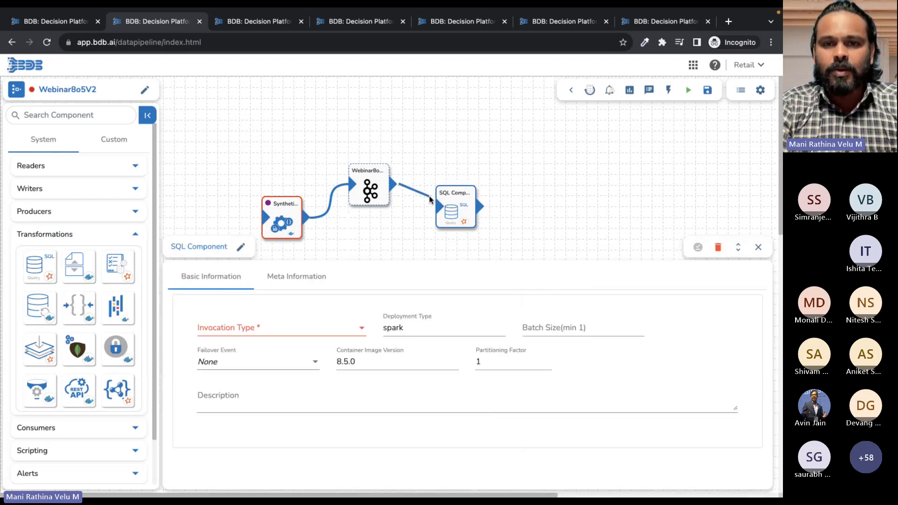
left_click_drag(392, 184, 442, 203)
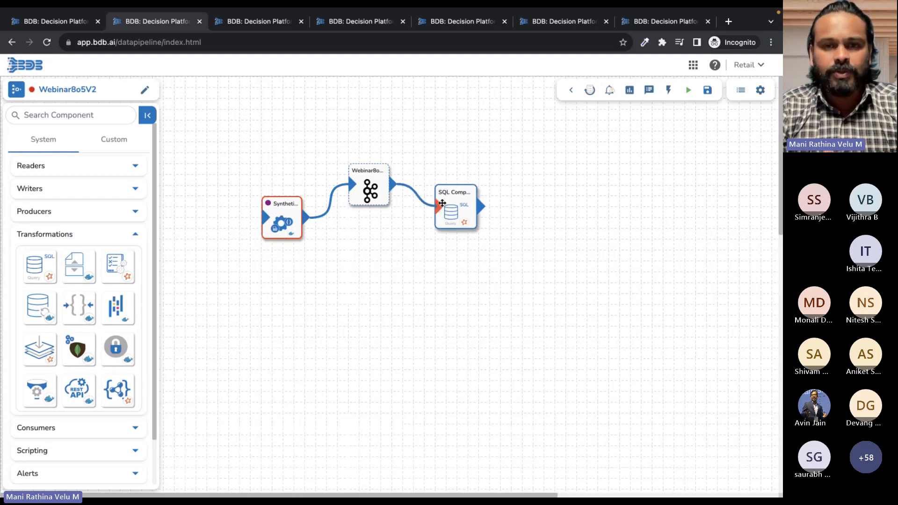
- Switch to the BDB Assist Webinar notebook in Data Science Lab and try to send the Customer table SQL prompt
left_click(439, 24)
left_click(257, 21)
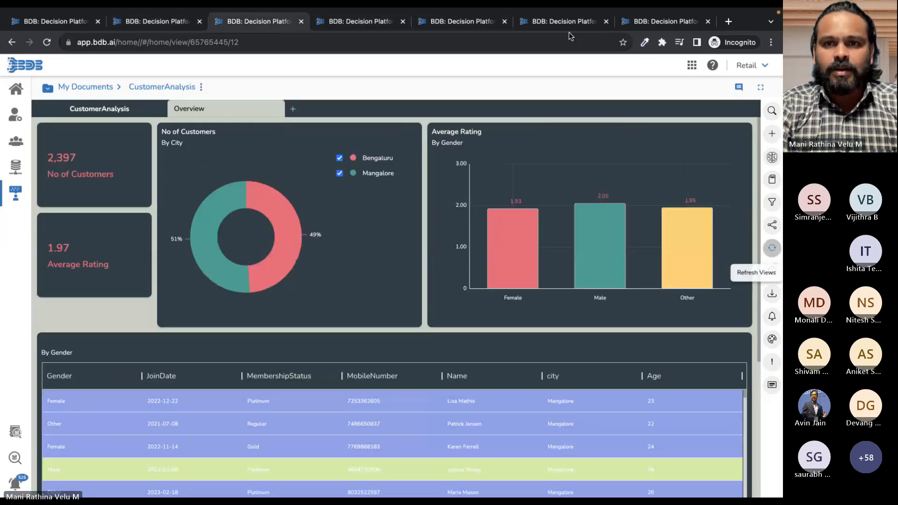
left_click(582, 24)
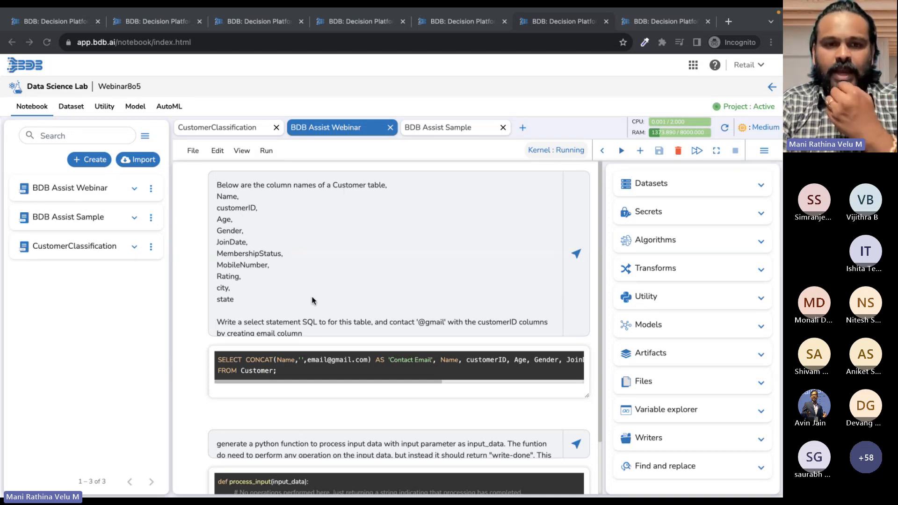
scroll(281, 302, "down", 1)
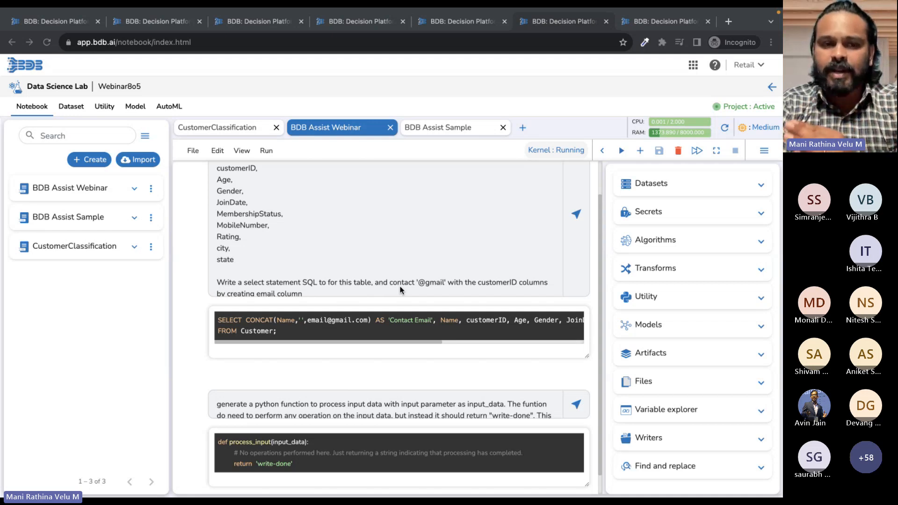
left_click(577, 216)
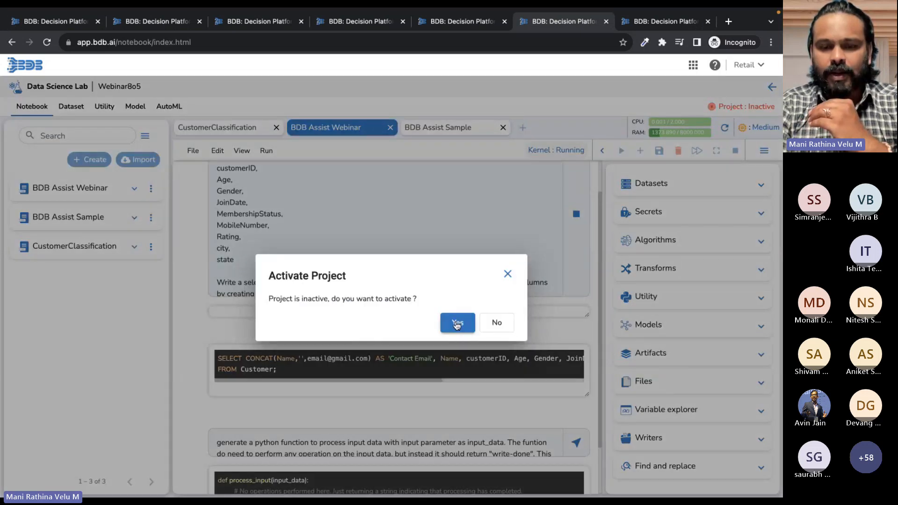
- Activate the inactive Webinar8o5 project and save the notebook
left_click(457, 323)
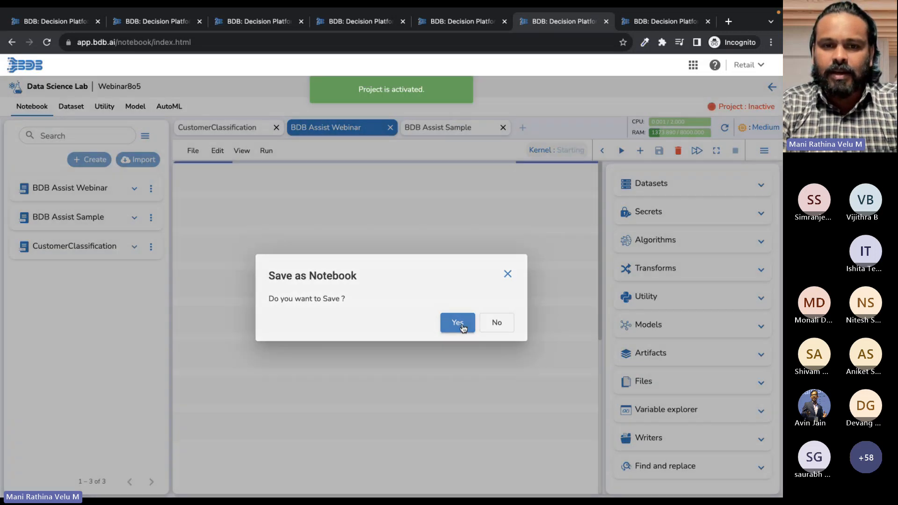
left_click(460, 324)
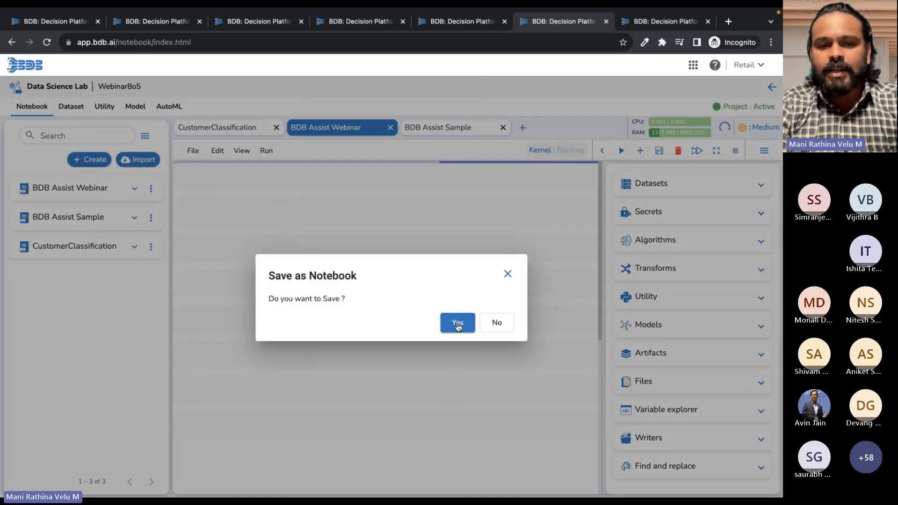
left_click(458, 325)
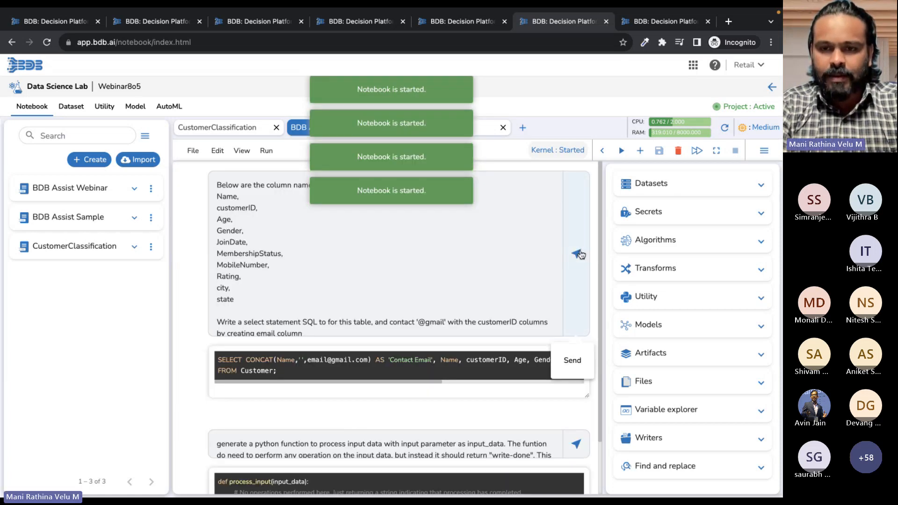
- Resend the Customer table prompt and copy the newly generated SELECT statement
left_click(578, 254)
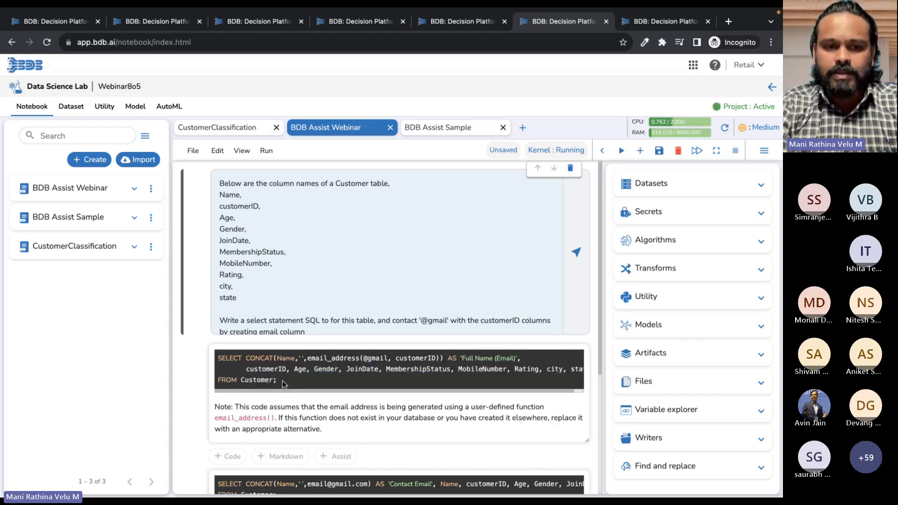
left_click_drag(283, 381, 216, 357)
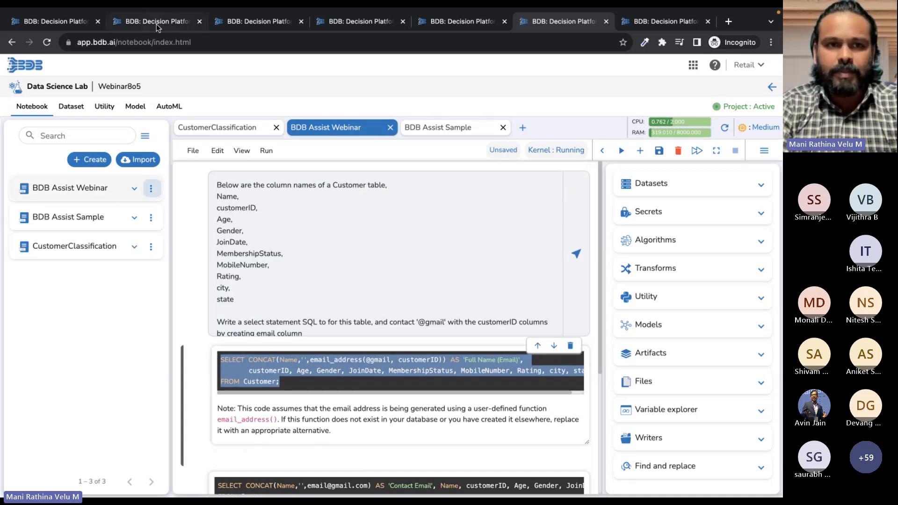
- Switch back to the Webinar8o5V2 pipeline and set the SQL Component's invocation type to Real-Time
left_click(136, 22)
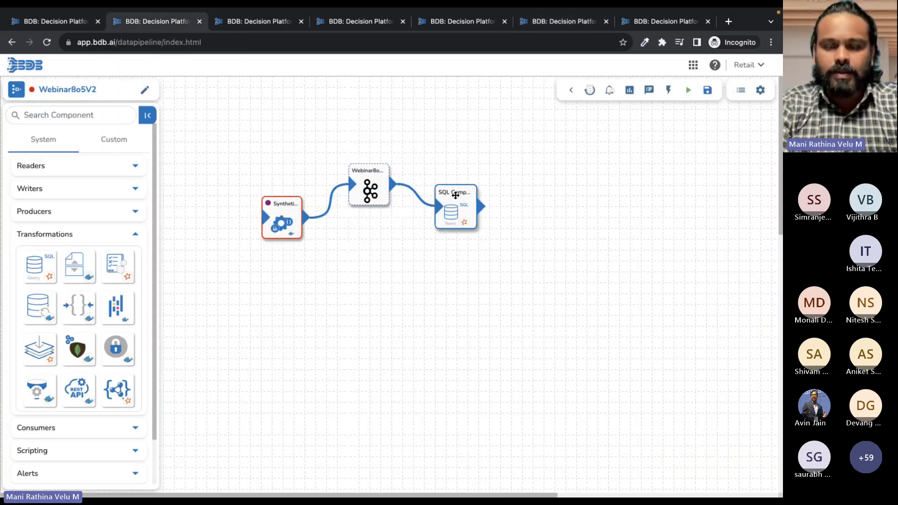
left_click(454, 196)
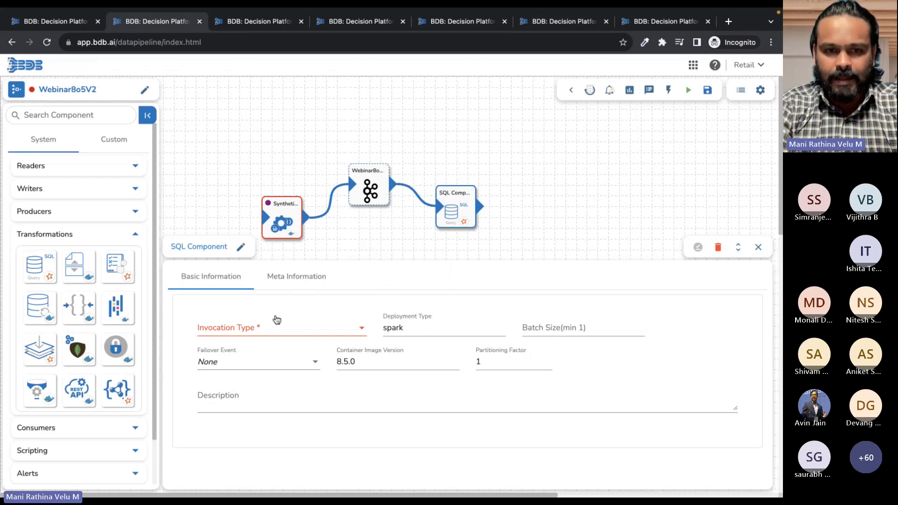
left_click(277, 320)
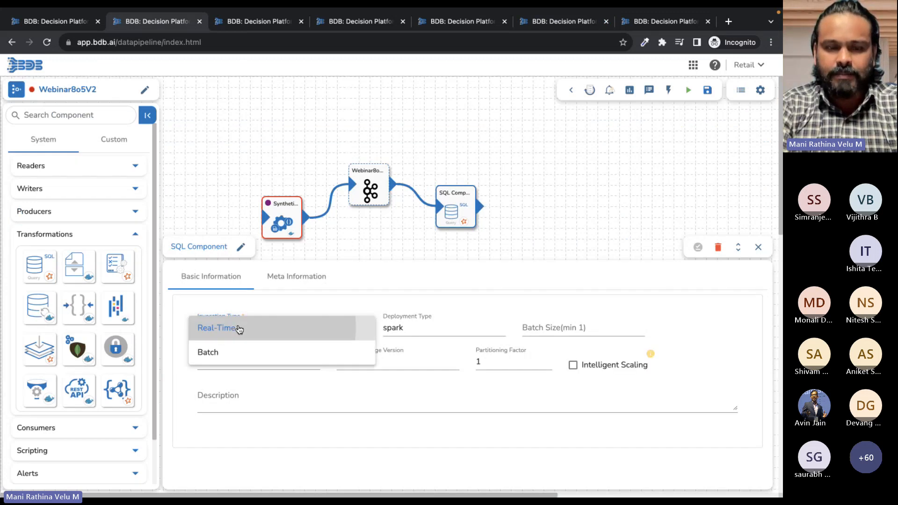
left_click(238, 329)
- Paste the copied query into the SQL Component's meta information, replace Customer with df, and enter the matching table name
left_click(309, 277)
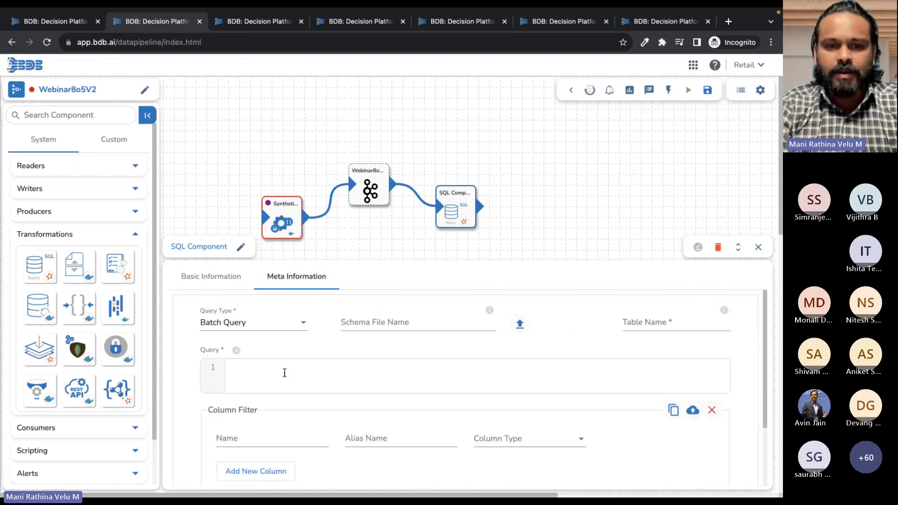
left_click(285, 373)
type("SELECT CONCAT(Name,' ',email_address(@gmail, customerID)) AS 'Full Name (Email)',     customerID, Age, Gender, JoinDate, MembershipStatus, MobileNumber, Rating, city, state FROM Customer;")
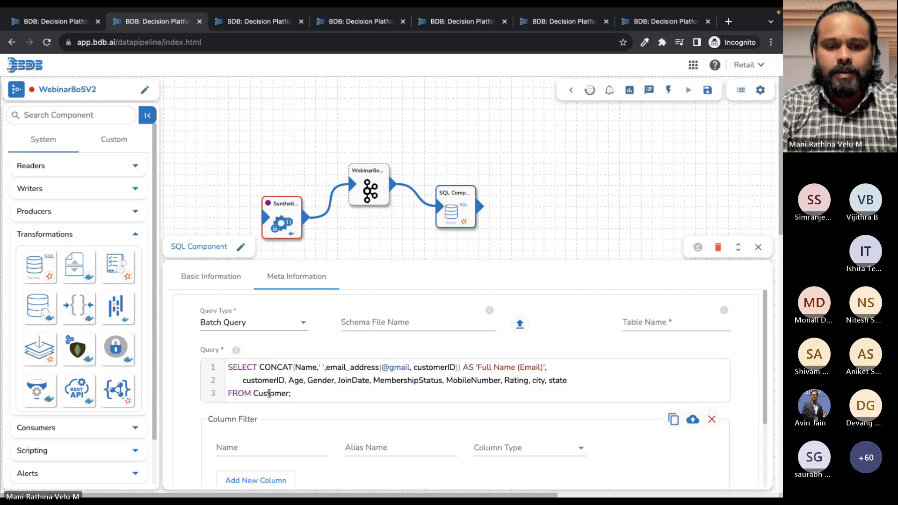
double_click(269, 394)
type("df;")
left_click(657, 322)
type("d")
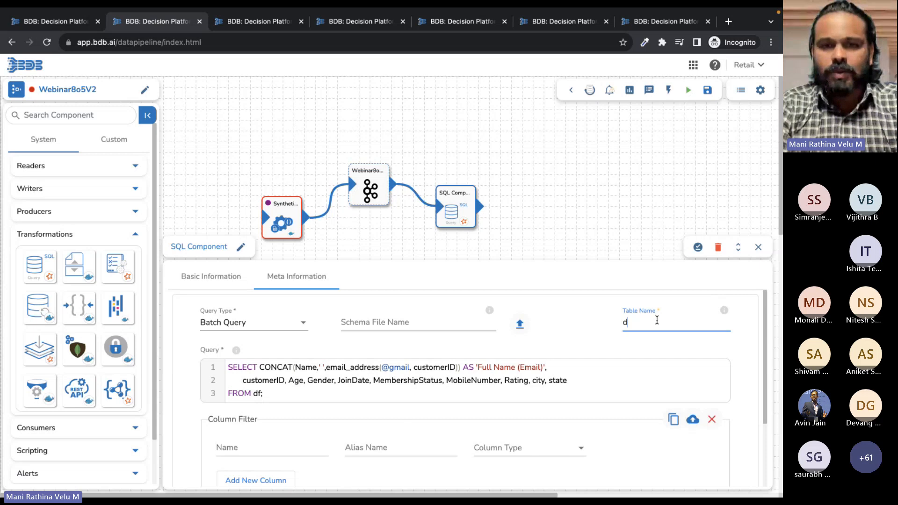
- Save the SQL Component, move it slightly lower and closer to the Kafka event, and update the pipeline
left_click(697, 247)
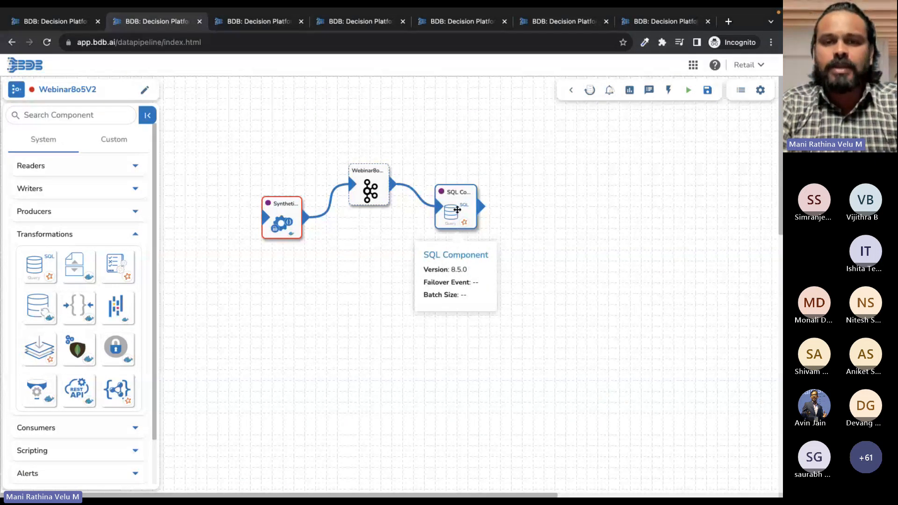
left_click_drag(457, 210, 434, 227)
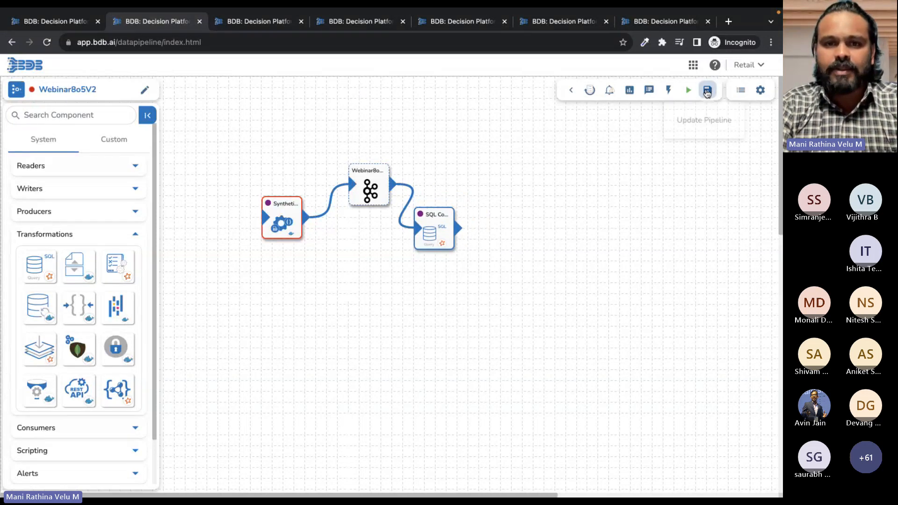
left_click(707, 91)
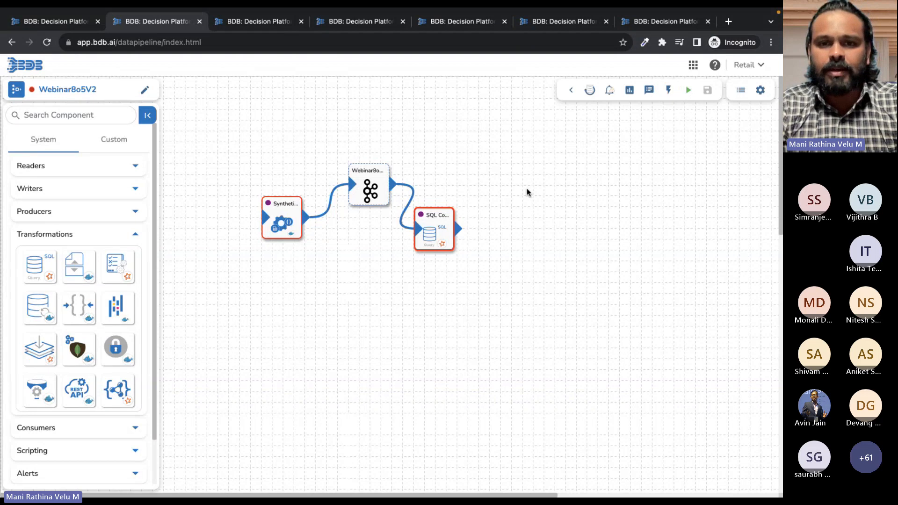
- Review the CustomerClassification notebook in Data Science Lab, down to the cell that saves the Customer_Classification_v1 model
left_click(461, 27)
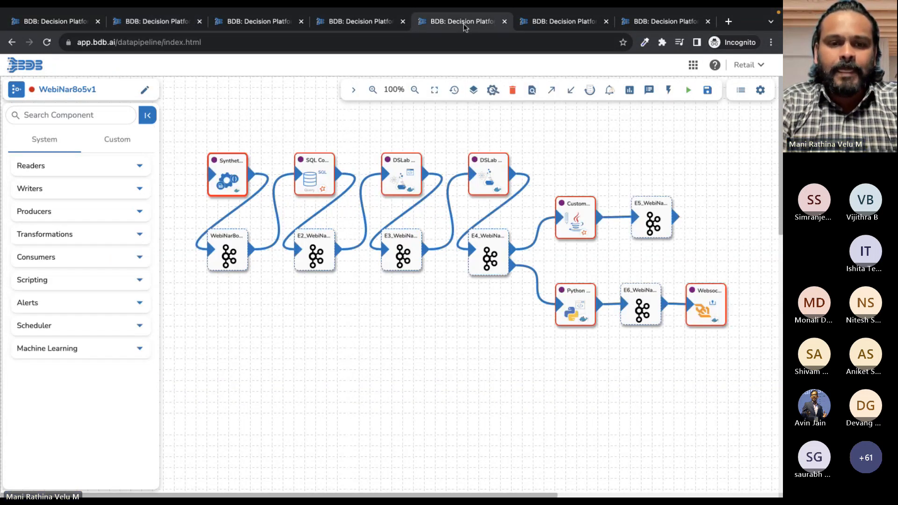
left_click(561, 21)
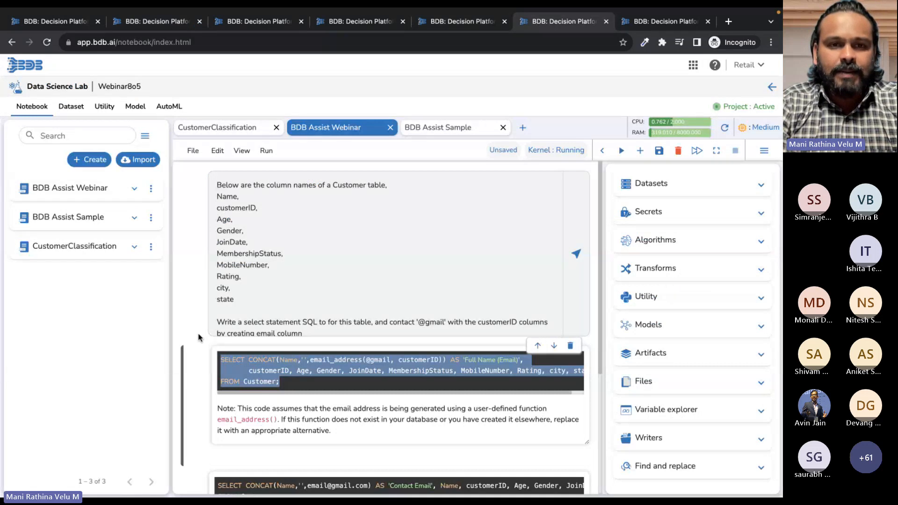
left_click(232, 128)
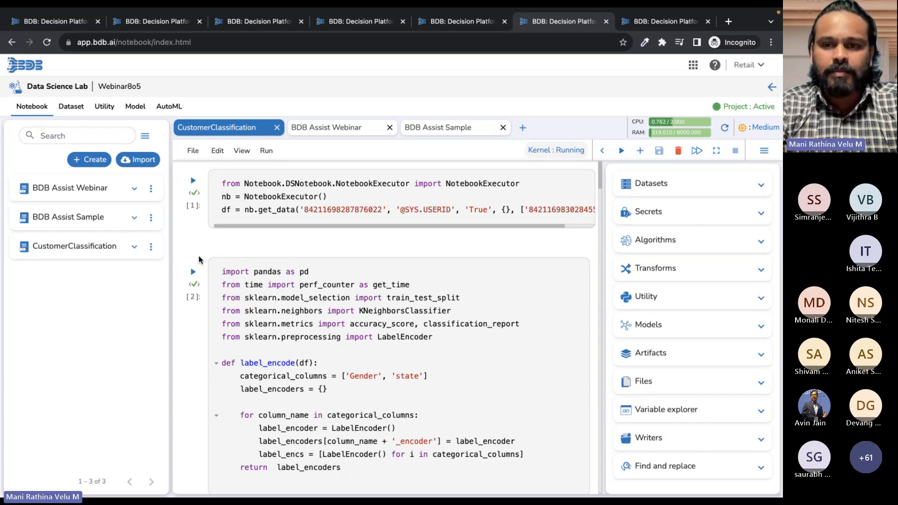
mouse_move(214, 237)
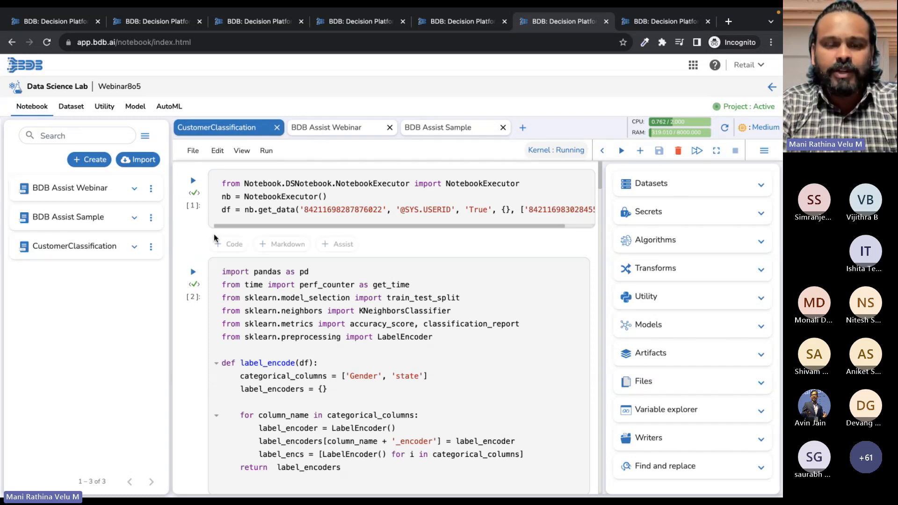
scroll(223, 314, "down", 4)
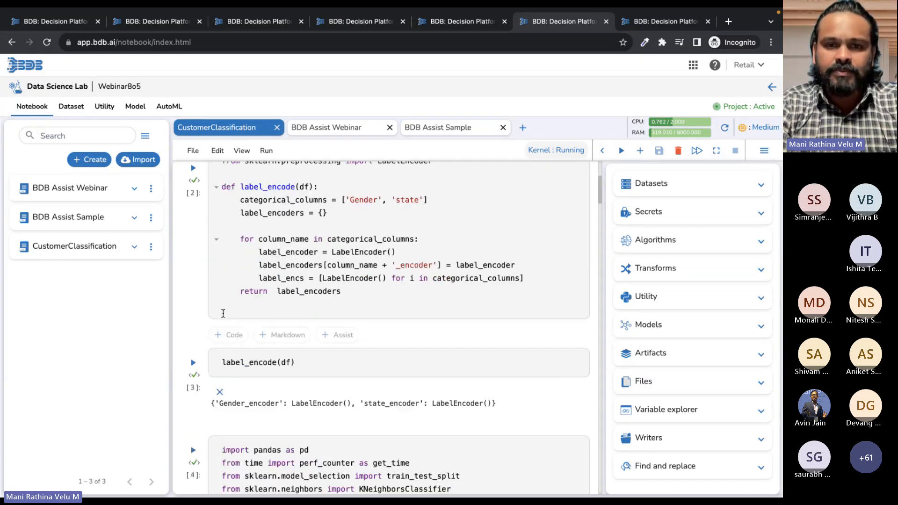
scroll(223, 316, "down", 3)
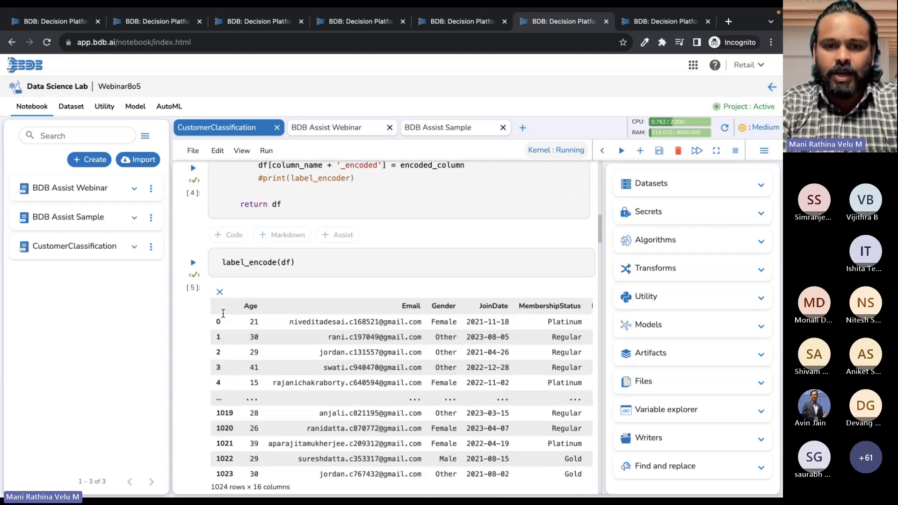
scroll(223, 313, "down", 9)
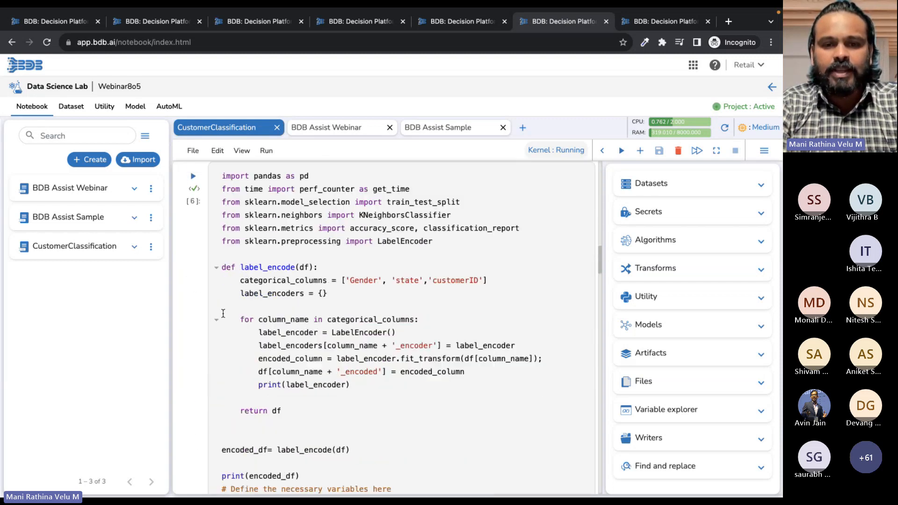
scroll(223, 313, "down", 15)
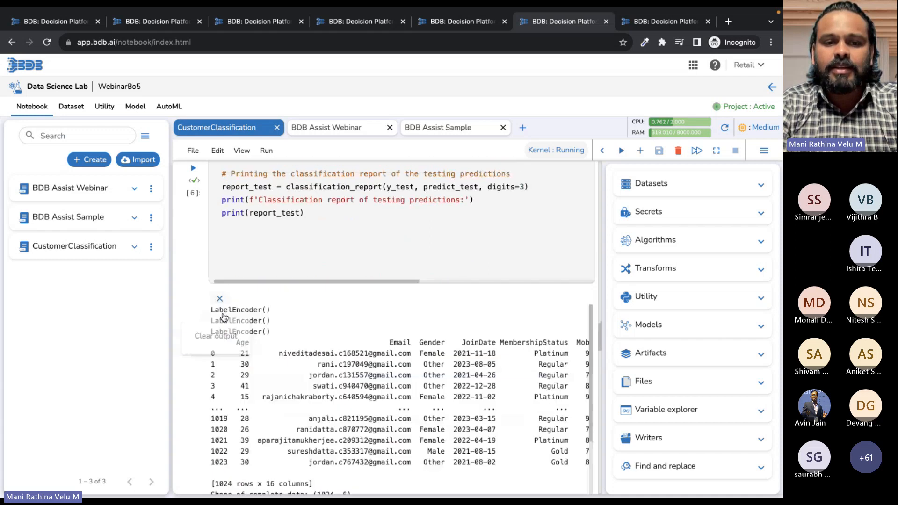
scroll(223, 316, "down", 15)
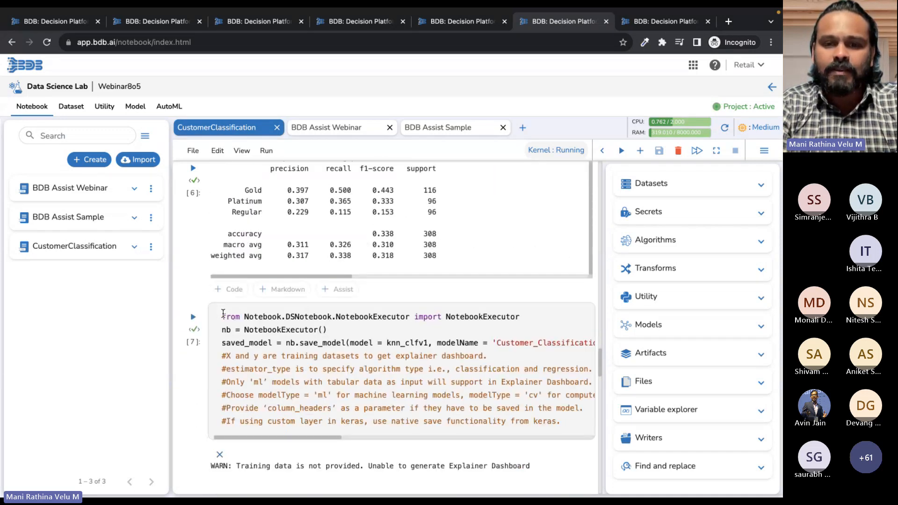
scroll(223, 313, "down", 3)
scroll(495, 275, "right", 3)
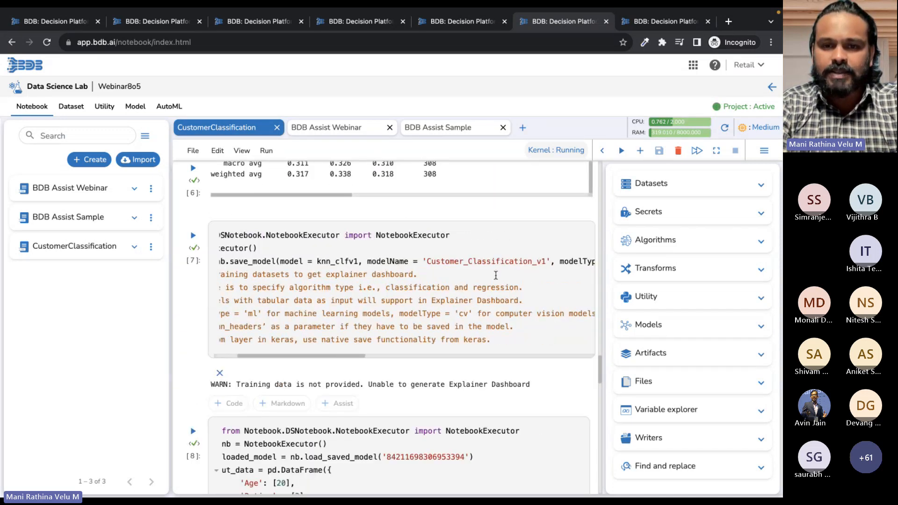
scroll(496, 275, "right", 3)
double_click(398, 261)
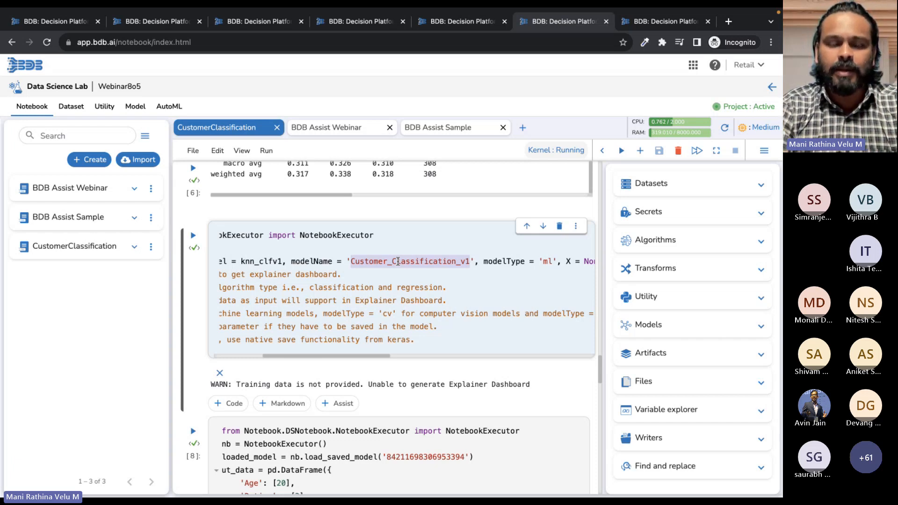
- Add a second Kafka event with the default settings to the Webinar8o5V2 pipeline and place it on the canvas
left_click(167, 22)
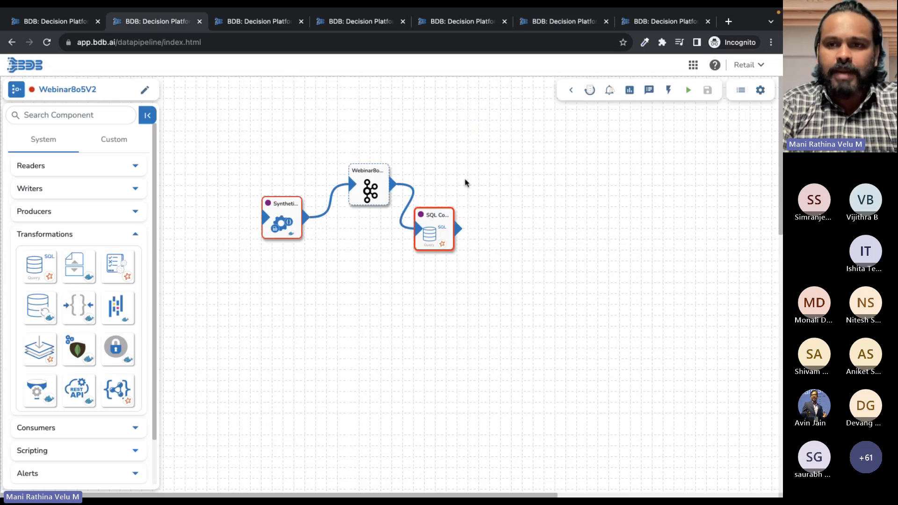
left_click(668, 89)
left_click(735, 122)
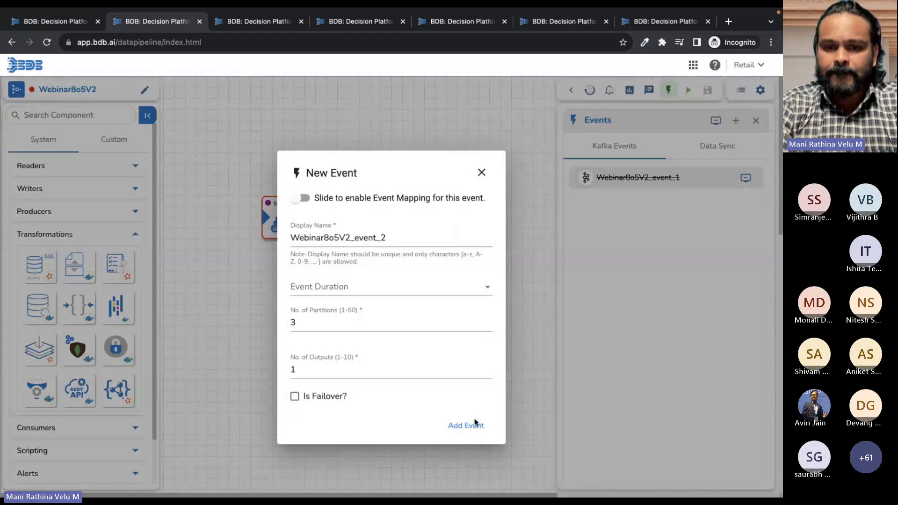
left_click(464, 426)
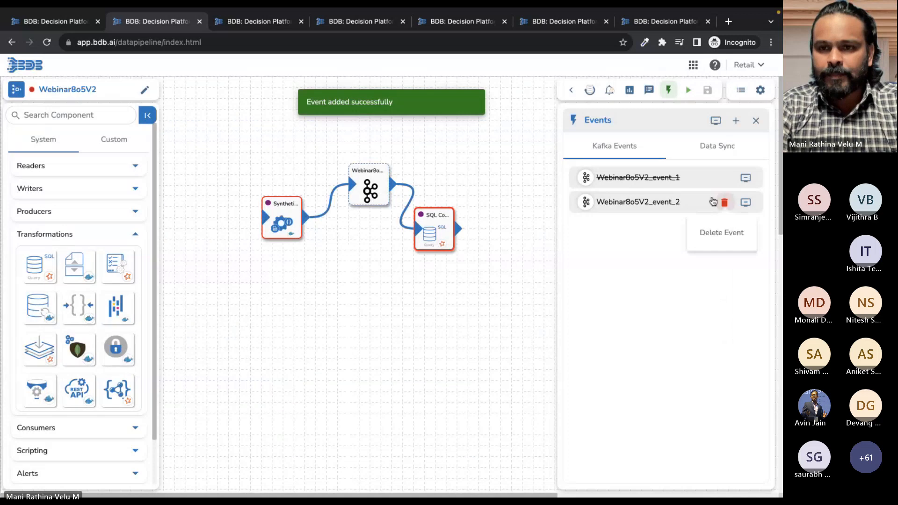
left_click_drag(713, 202, 522, 315)
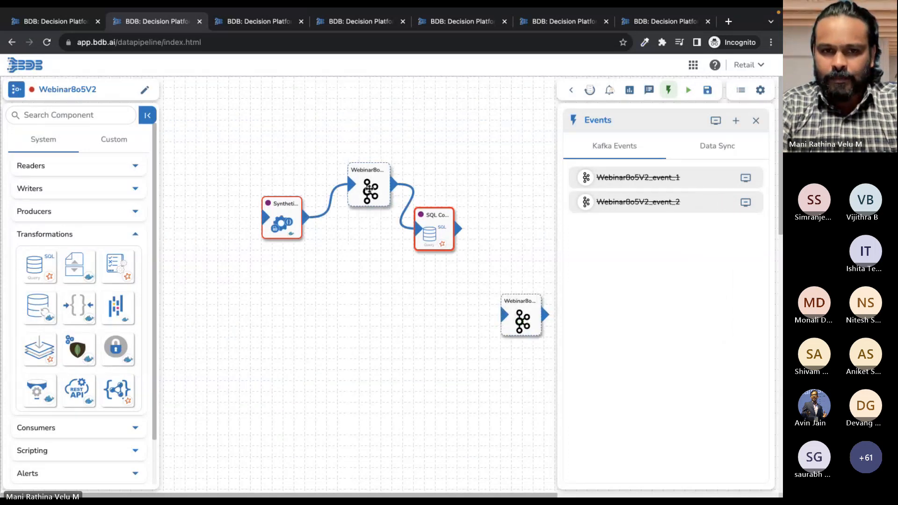
- Move the first Kafka event below the Synthetic Data Generator and the SQL Component up beside the generator
left_click_drag(367, 188, 291, 286)
left_click_drag(433, 241, 379, 219)
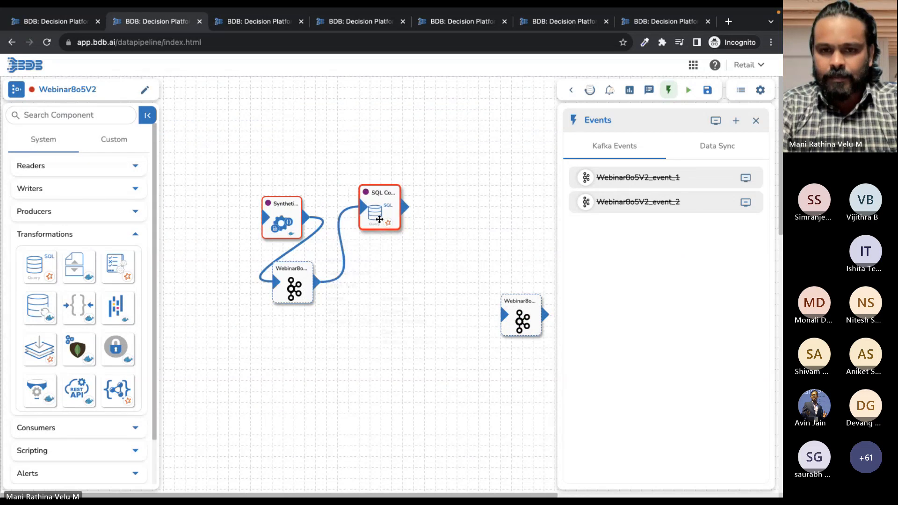
left_click(380, 219)
scroll(555, 232, "down", 2)
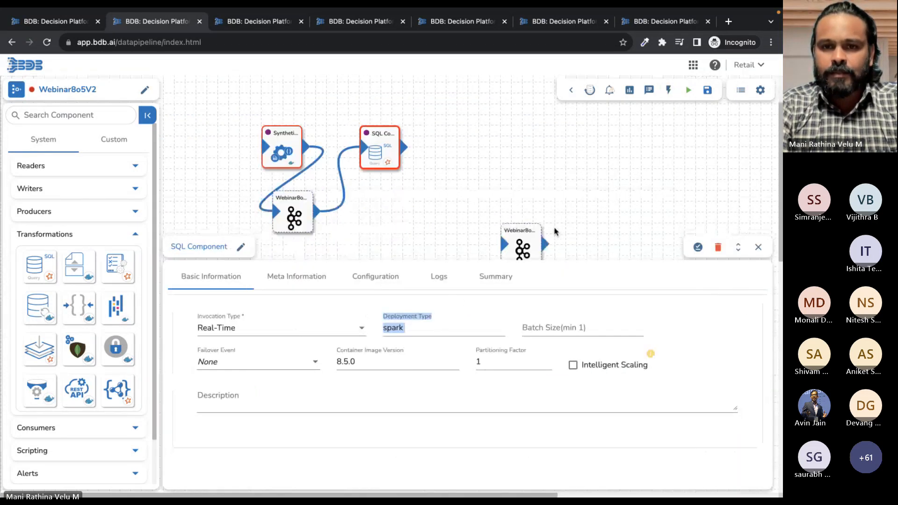
- Move the second Kafka event below the SQL Component and connect the SQL Component's output to it
left_click_drag(507, 237, 398, 192)
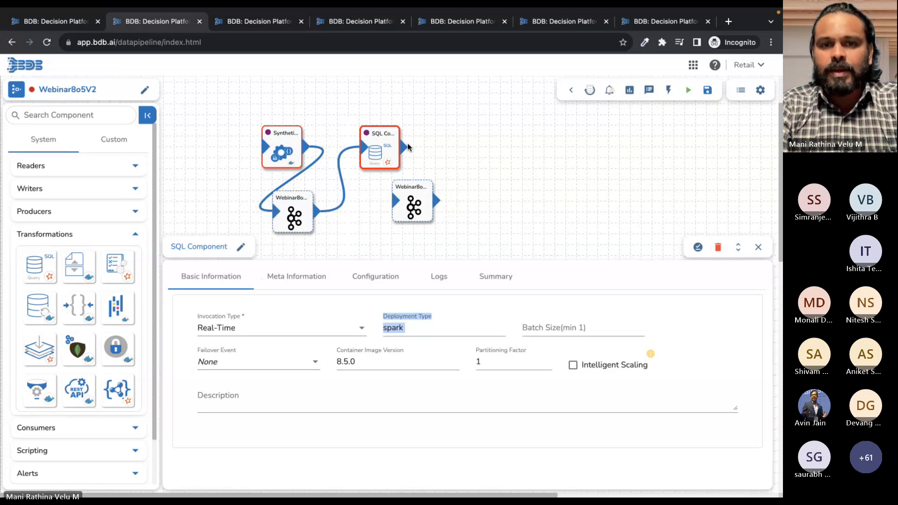
left_click_drag(404, 147, 395, 208)
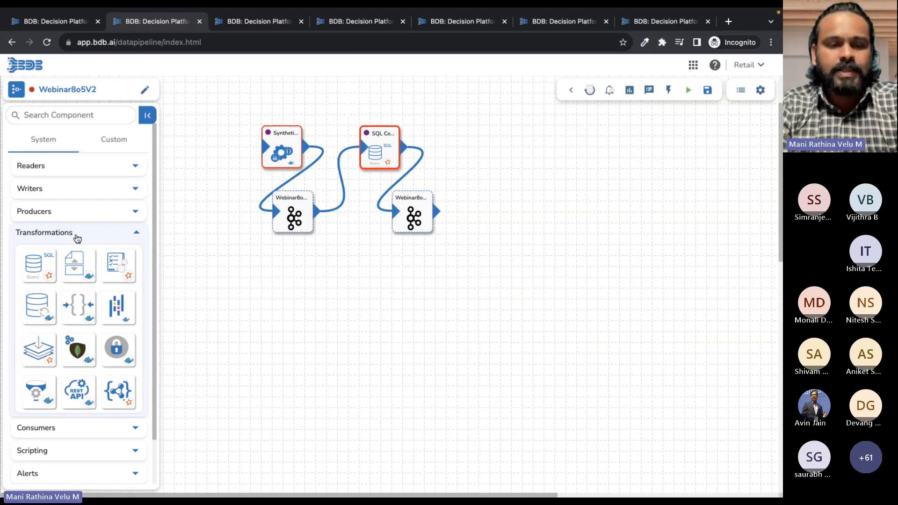
- Add a DSLab Runner from the machine learning components beside the SQL Component and connect the second Kafka event to it
left_click(75, 237)
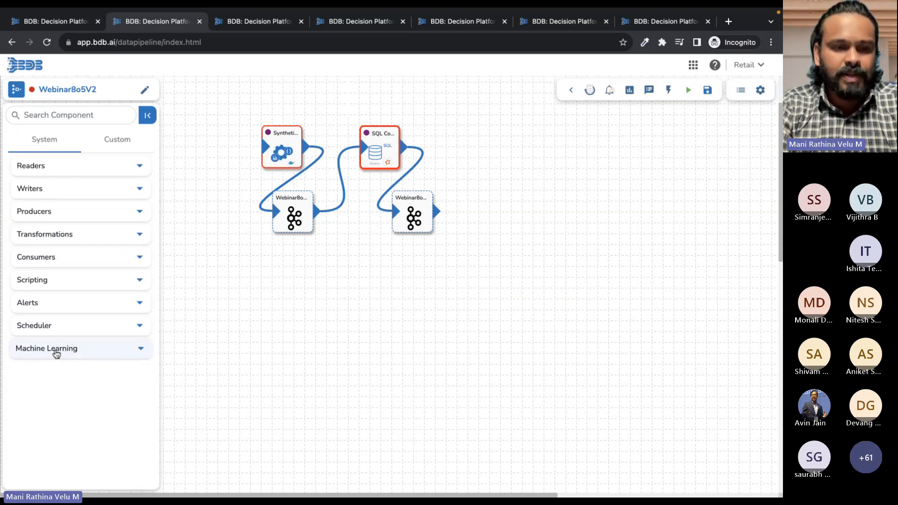
left_click(56, 353)
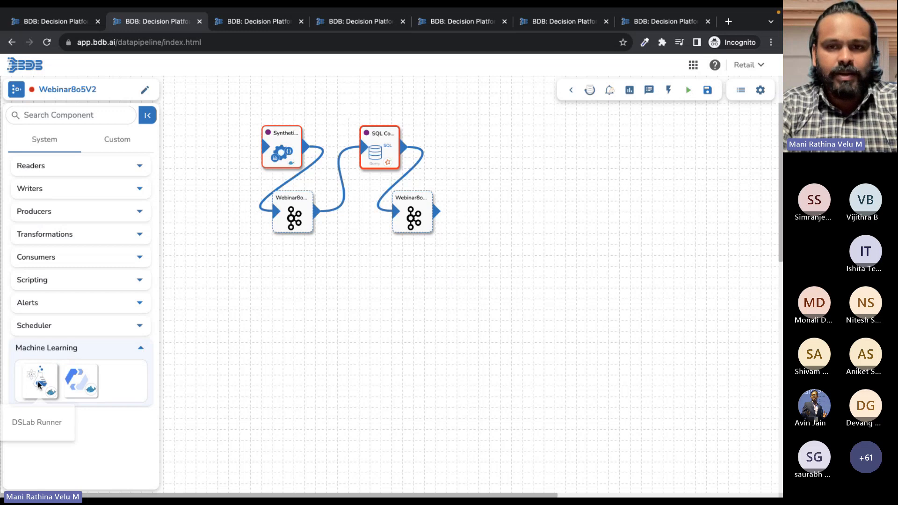
left_click_drag(39, 384, 486, 147)
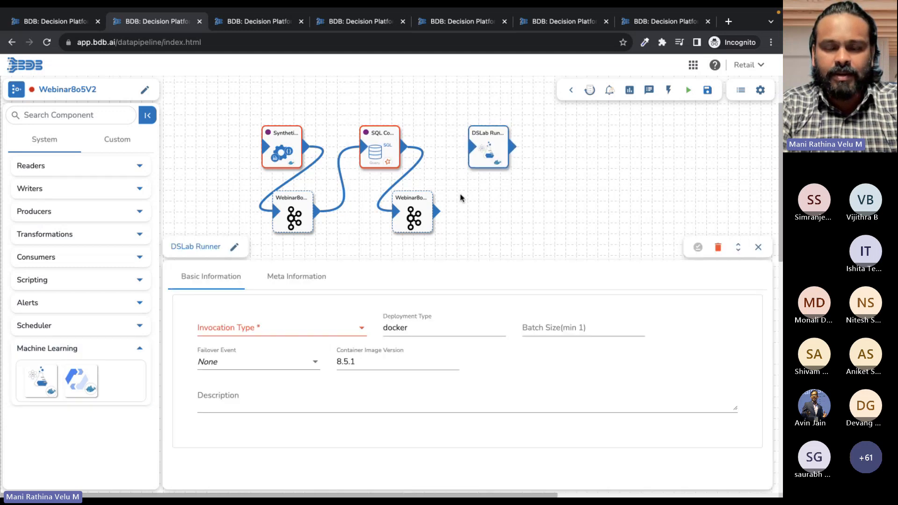
left_click_drag(436, 211, 475, 147)
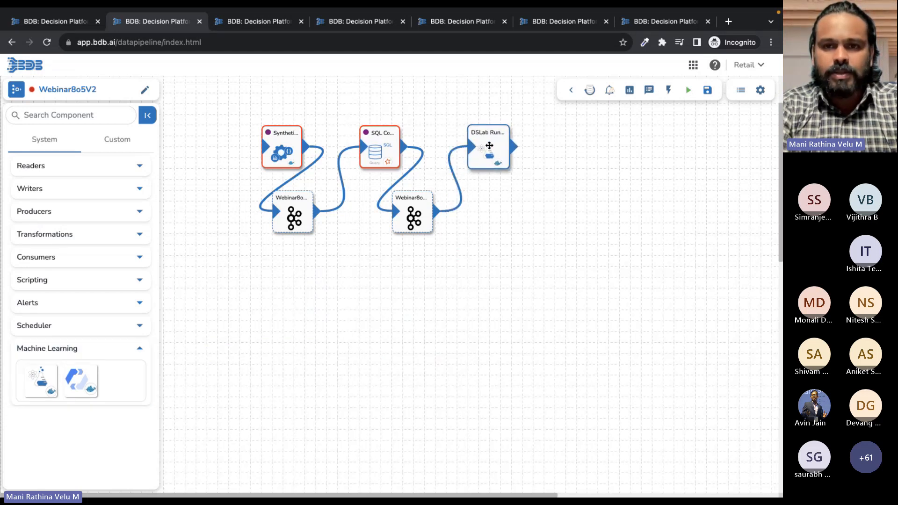
- Set the DSLab Runner's invocation type to Real-Time
left_click(488, 146)
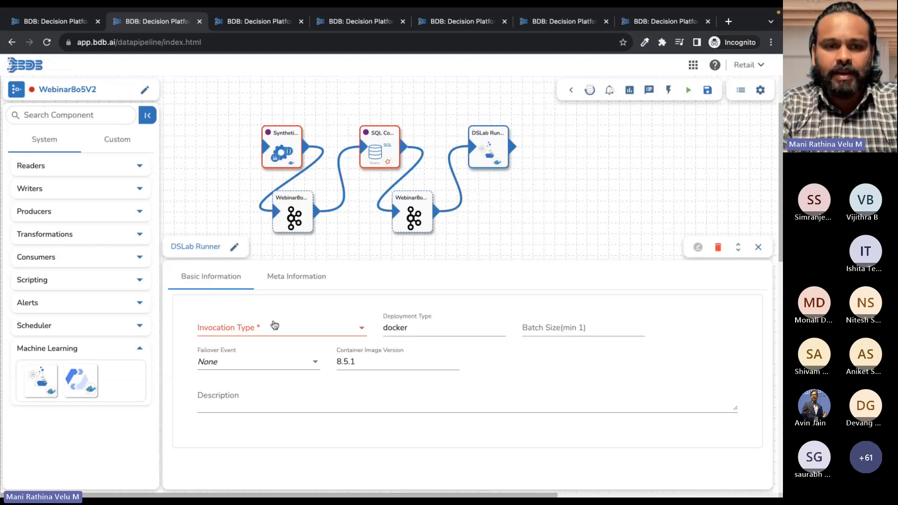
left_click(274, 325)
left_click(224, 330)
- Set the DSLab Runner's execution type to Script Runner and its function input type to Data Frame
left_click(296, 278)
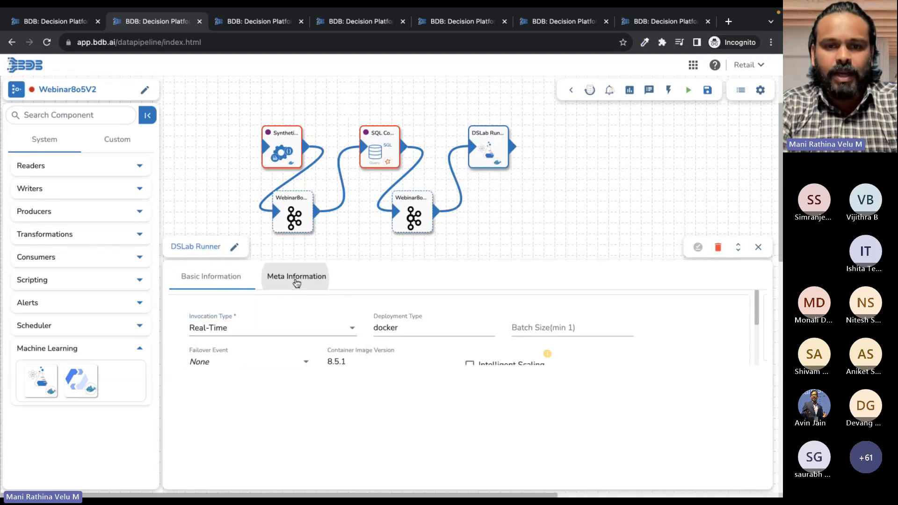
left_click(279, 317)
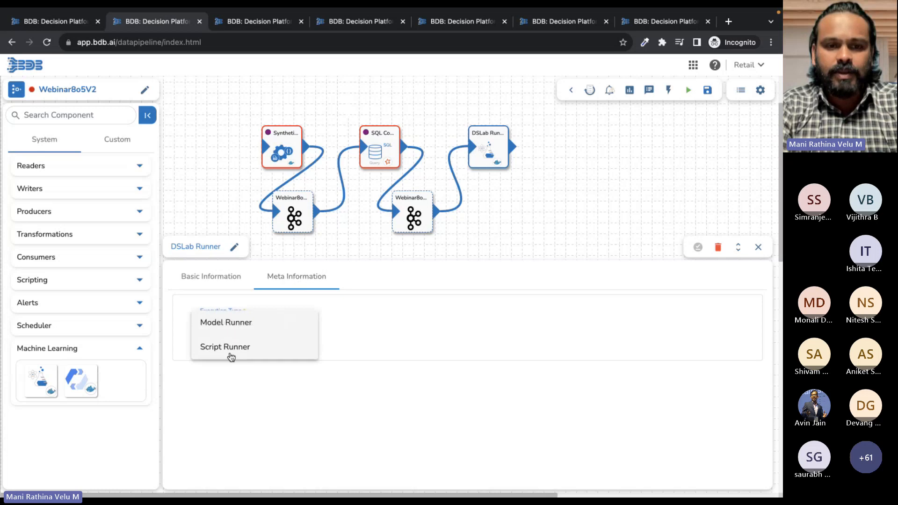
left_click(231, 348)
left_click(420, 328)
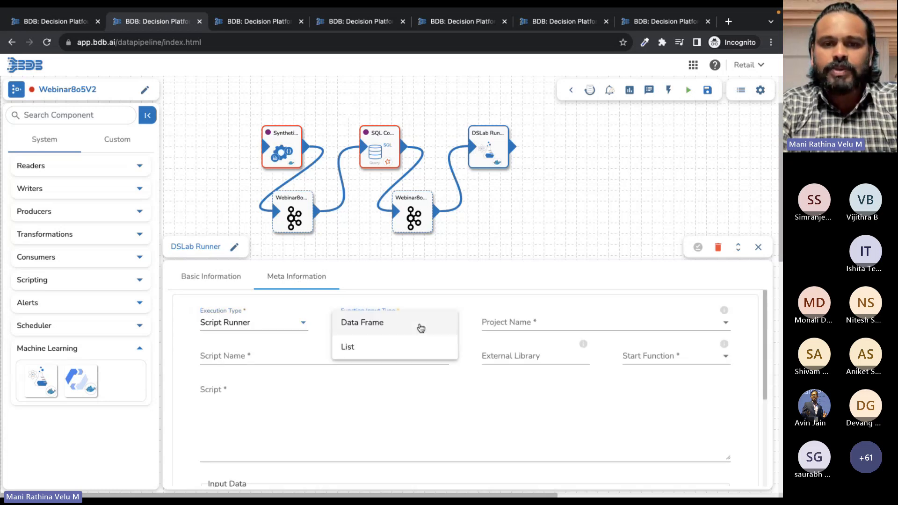
left_click(420, 329)
- Select the WF6 project and the Customer_new_data script for the DSLab Runner
left_click(531, 322)
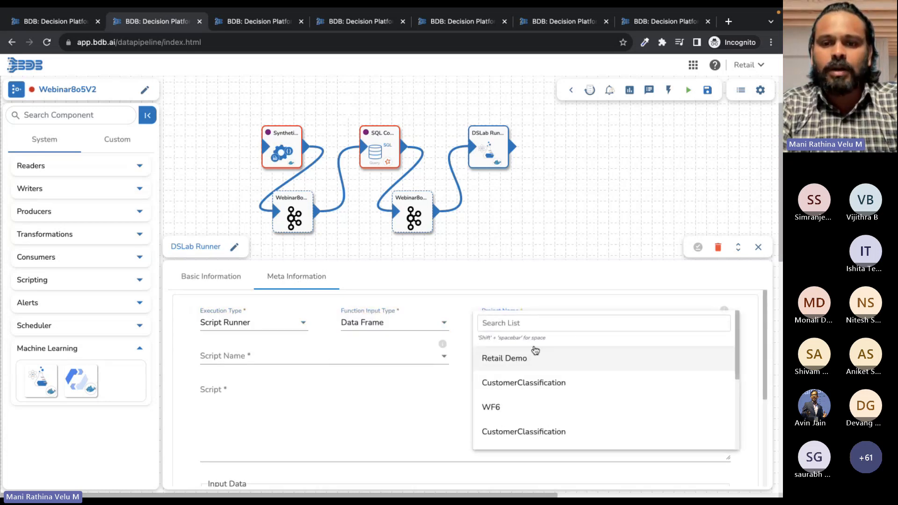
left_click(495, 407)
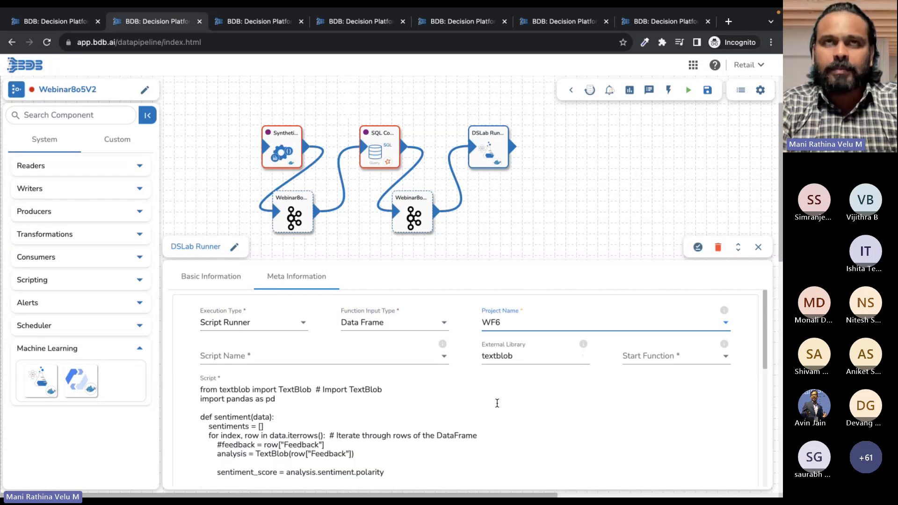
left_click(356, 362)
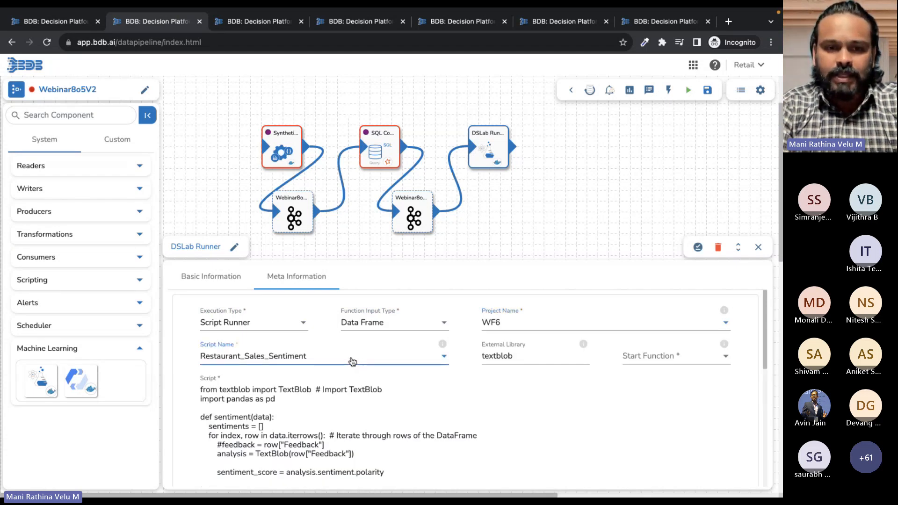
left_click(295, 358)
left_click(253, 416)
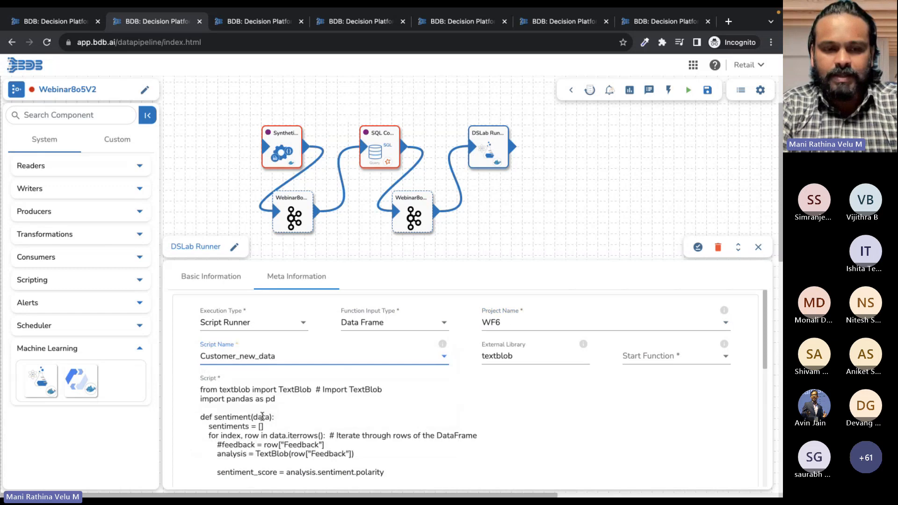
- Review the loaded label-encoding script and its settings, and save the DSLab Runner component
scroll(188, 422, "down", 5)
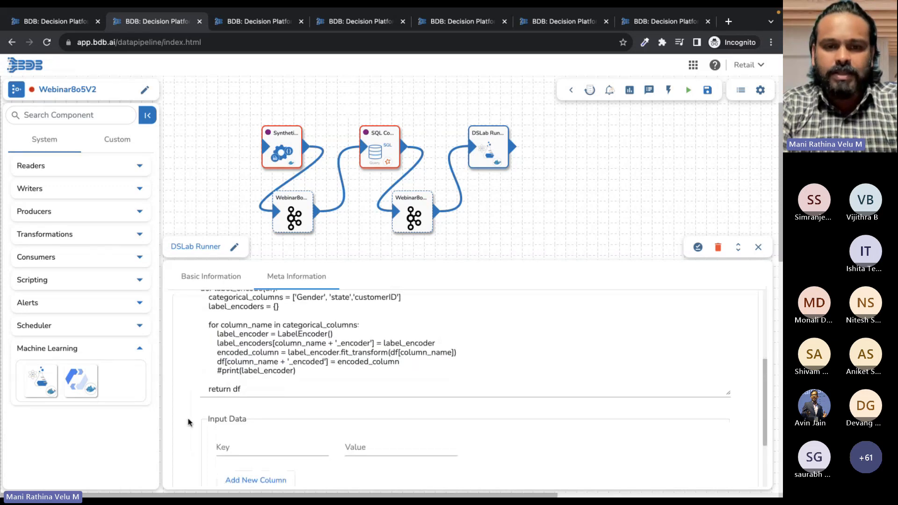
scroll(188, 422, "up", 1)
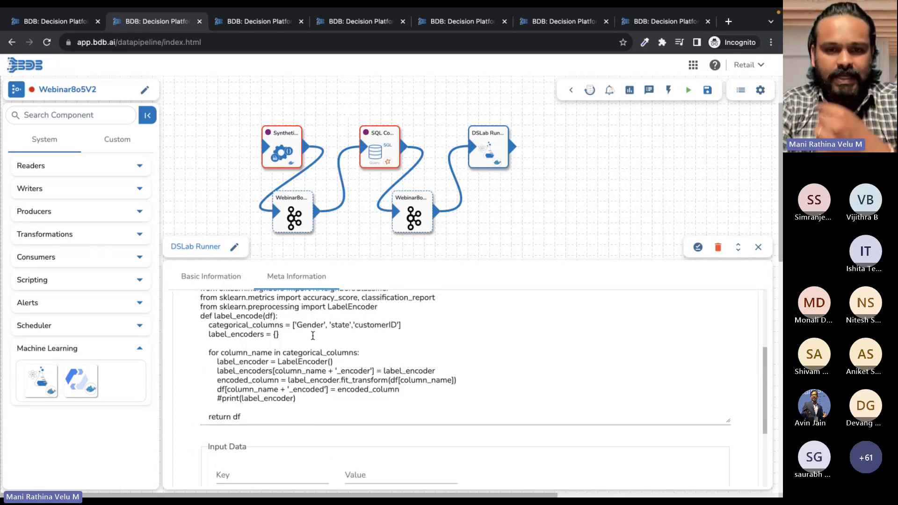
scroll(309, 335, "up", 4)
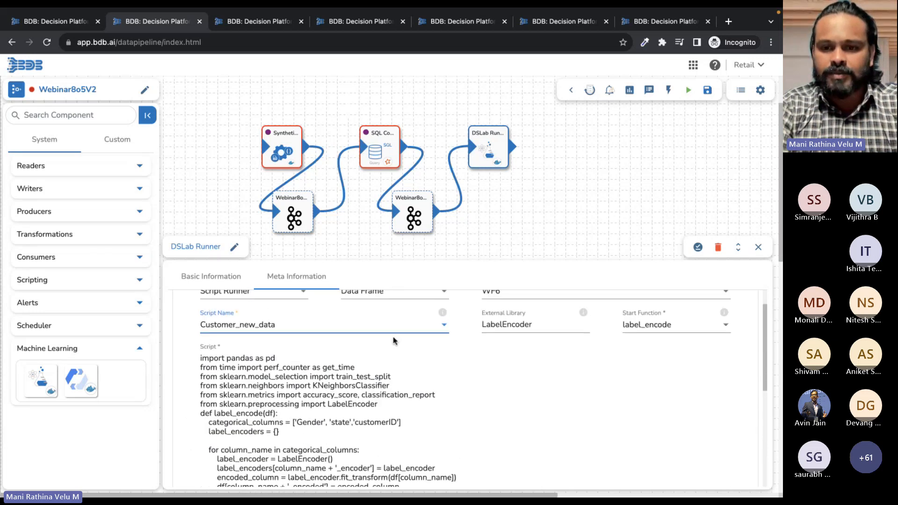
scroll(421, 353, "down", 5)
scroll(448, 365, "up", 6)
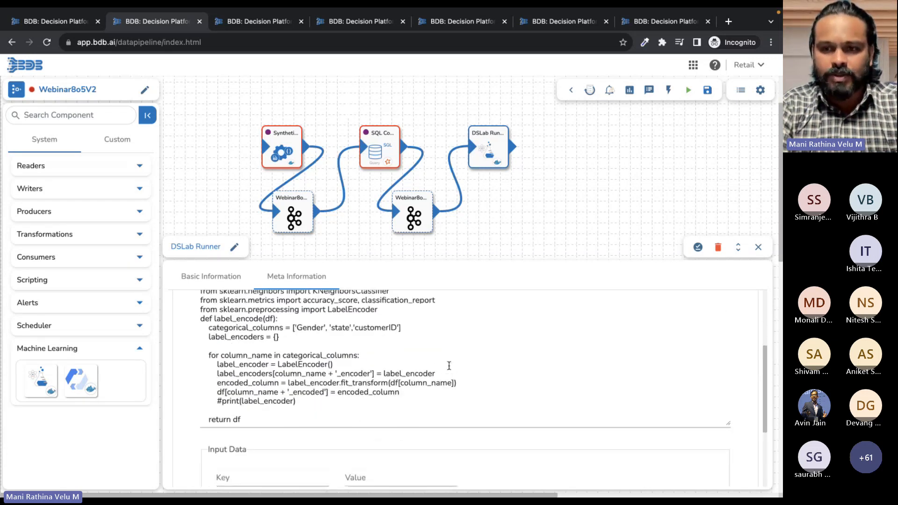
left_click(696, 247)
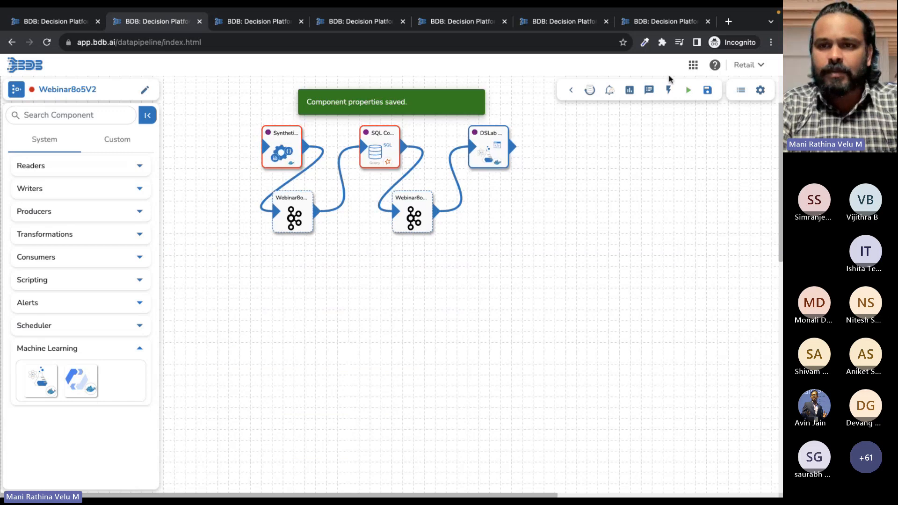
- Update the pipeline and add a third Kafka event with the default settings
left_click(668, 90)
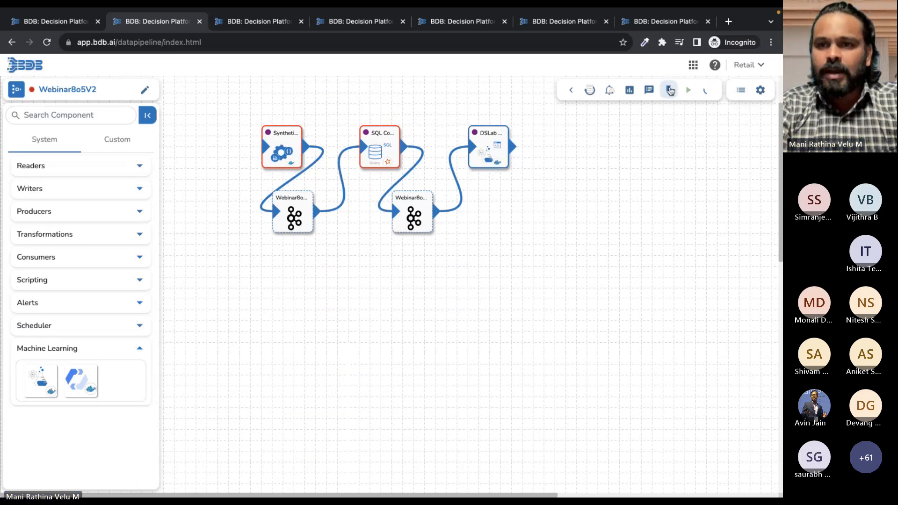
left_click(736, 121)
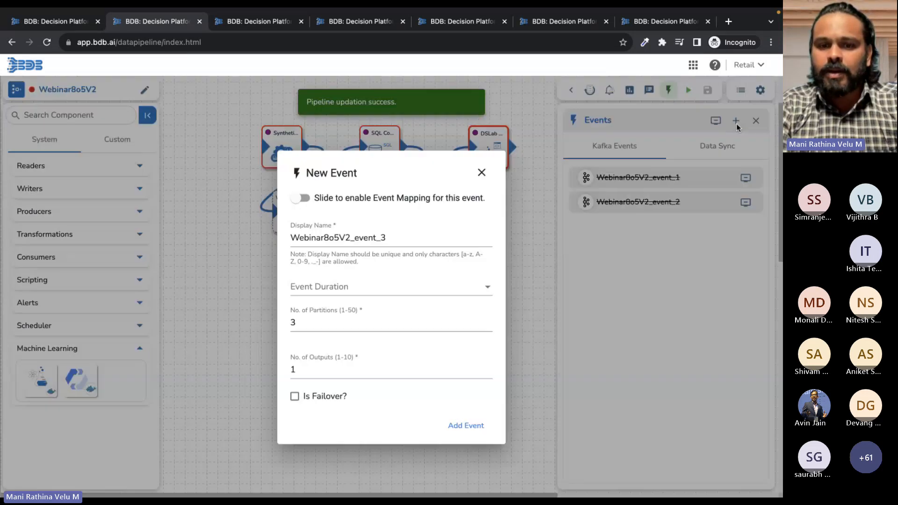
left_click(467, 432)
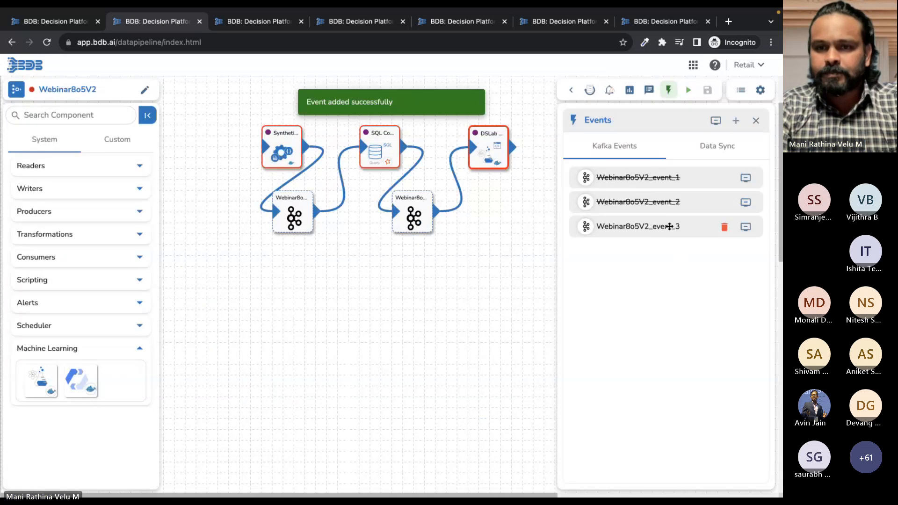
- Place the third Kafka event on the canvas below the DSLab Runner and connect the runner's output to it
left_click_drag(667, 227, 520, 258)
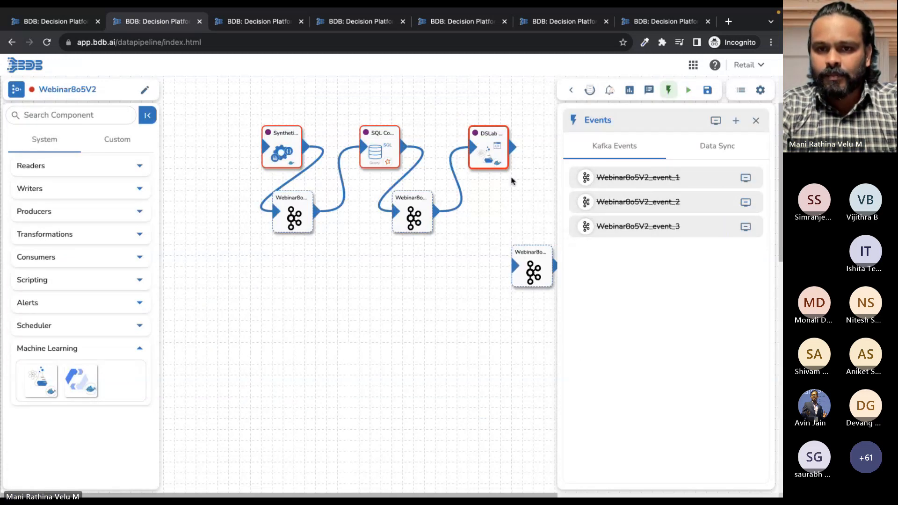
left_click_drag(513, 154, 527, 211)
left_click(755, 120)
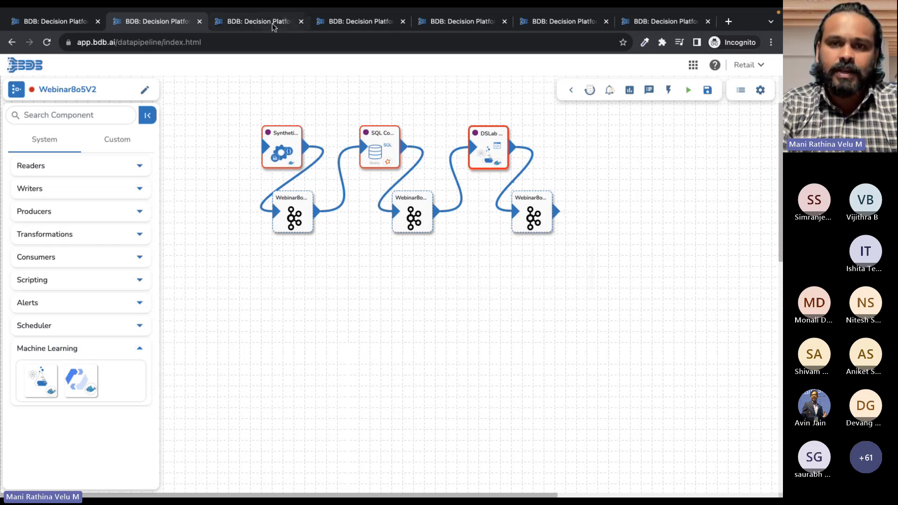
- Look at the WebiNar8o5v1 pipeline and the model-saving cell of the CustomerClassification notebook, and return to the Webinar8o5V2 pipeline
left_click(456, 21)
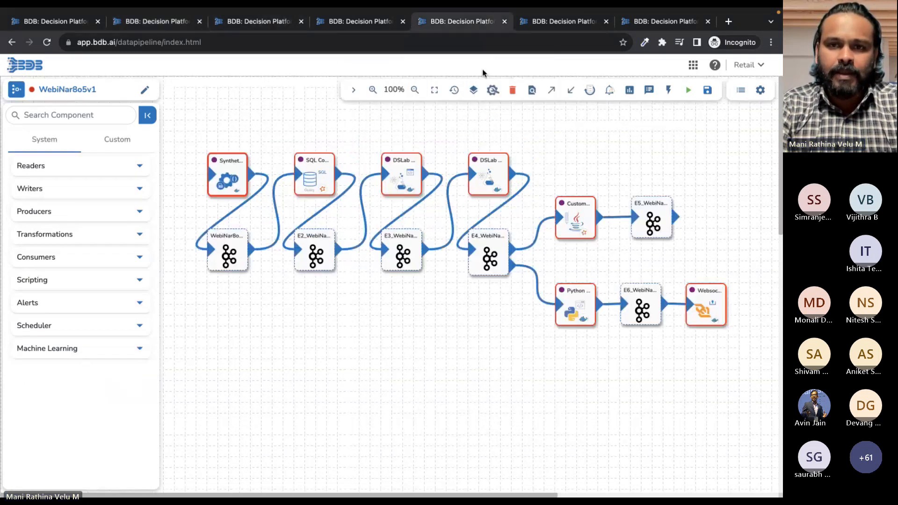
left_click(554, 29)
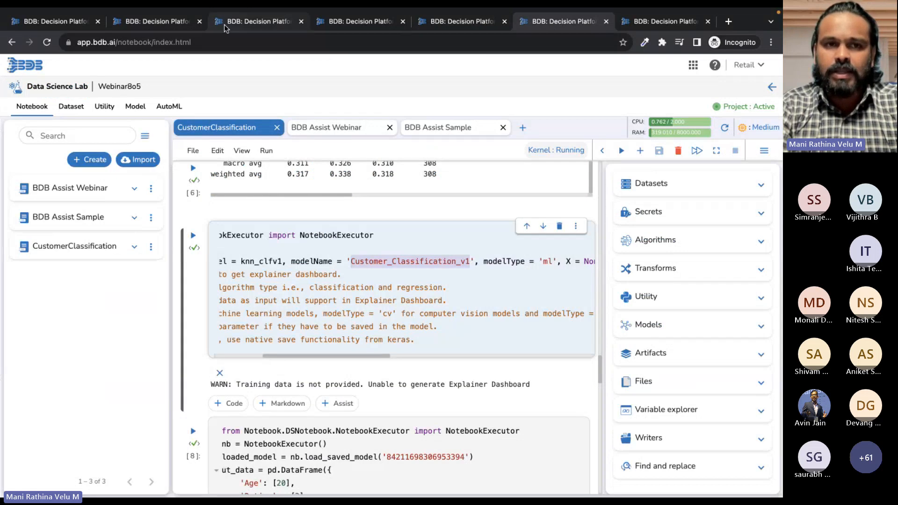
left_click(163, 26)
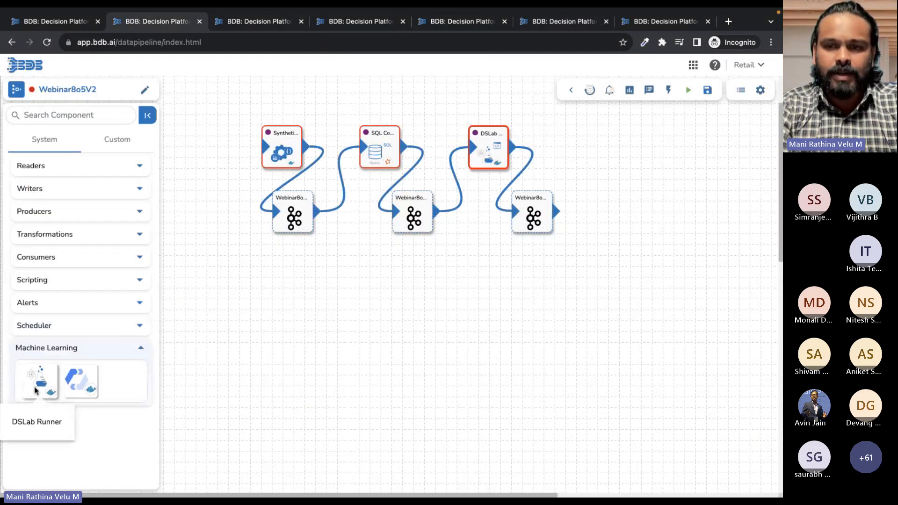
- Add a second DSLab Runner in line with the other components and connect the third Kafka event to it
left_click_drag(35, 390, 612, 193)
left_click_drag(611, 161, 599, 129)
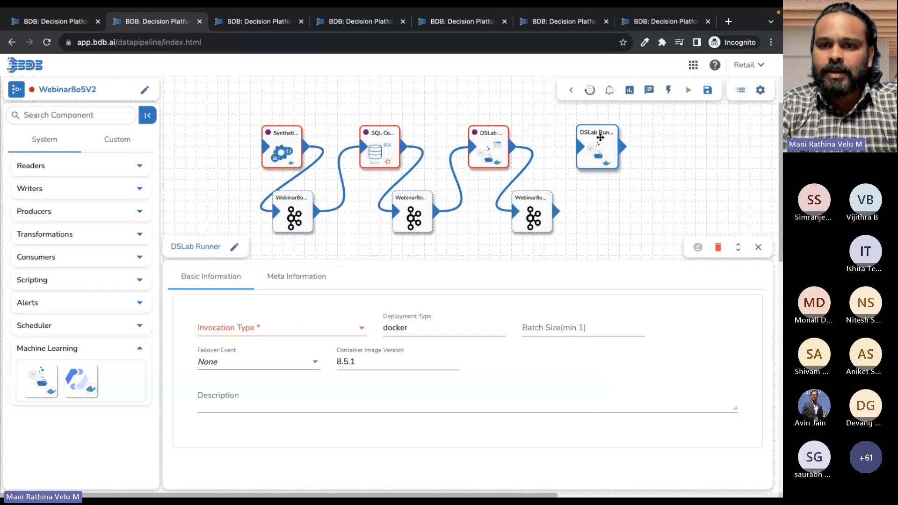
left_click_drag(557, 211, 581, 148)
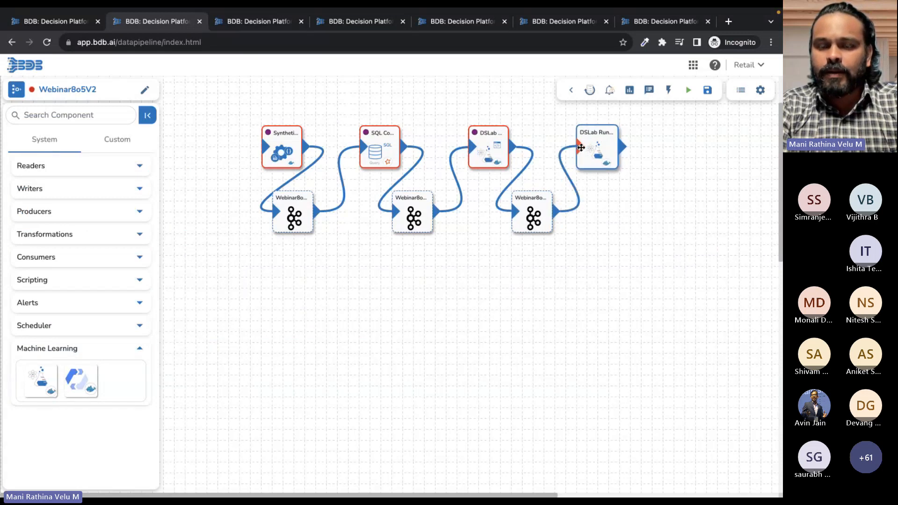
- Set the second DSLab Runner's invocation type to Real-Time
left_click(593, 149)
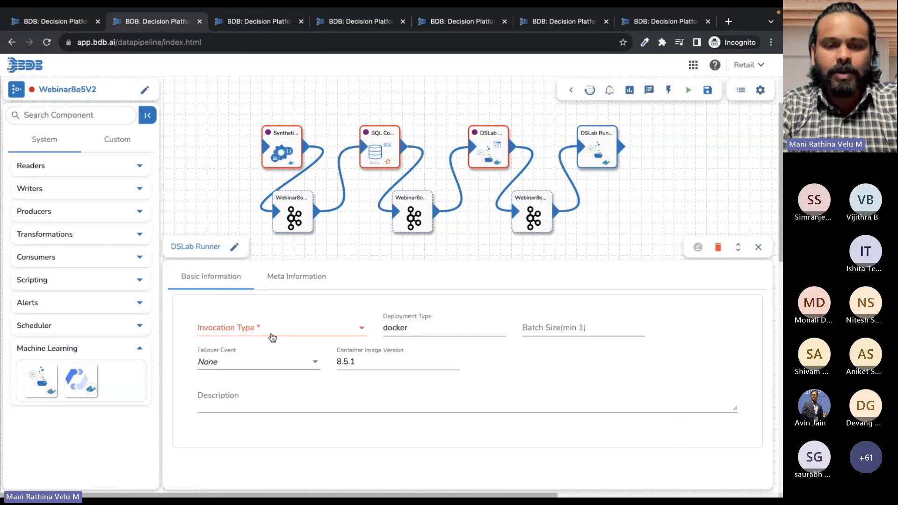
left_click(272, 333)
left_click(240, 332)
- Configure the second DSLab Runner as a Model Runner using the Webinar8o5 project and the Customer_Classification_v1.dill model
left_click(294, 279)
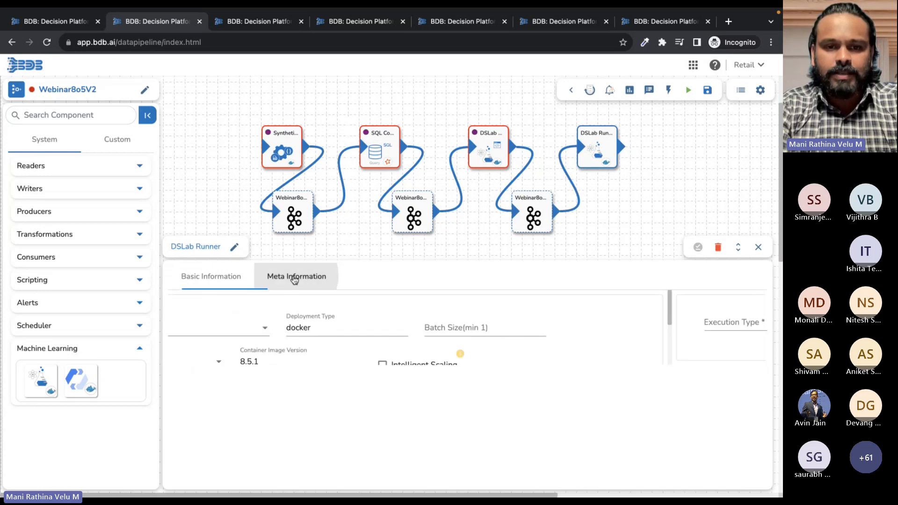
left_click(247, 334)
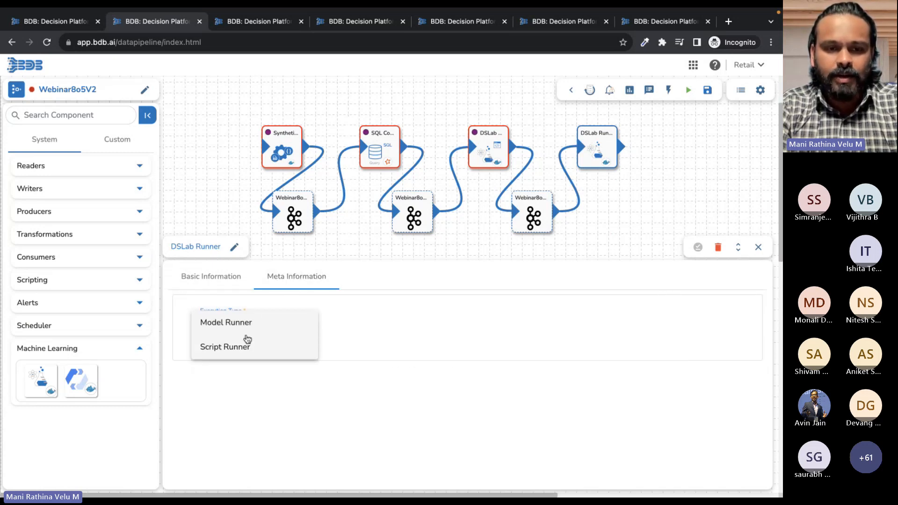
left_click(249, 328)
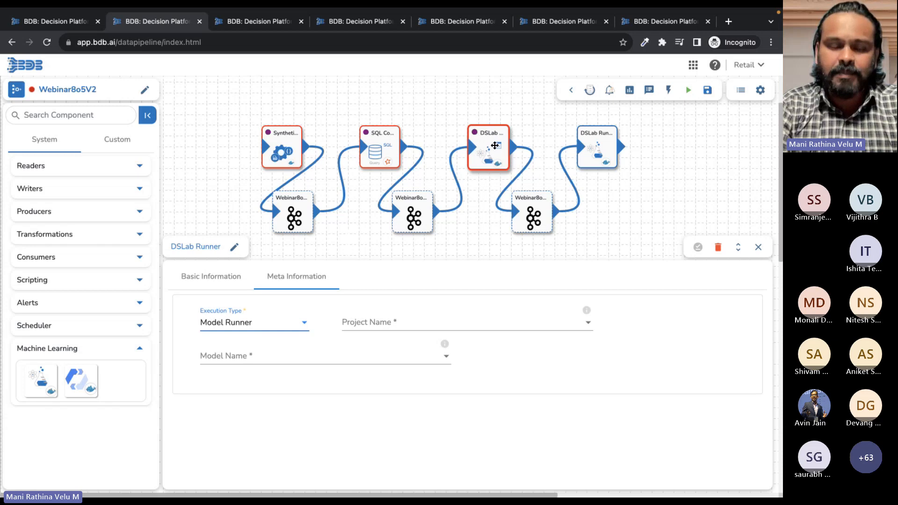
mouse_move(494, 145)
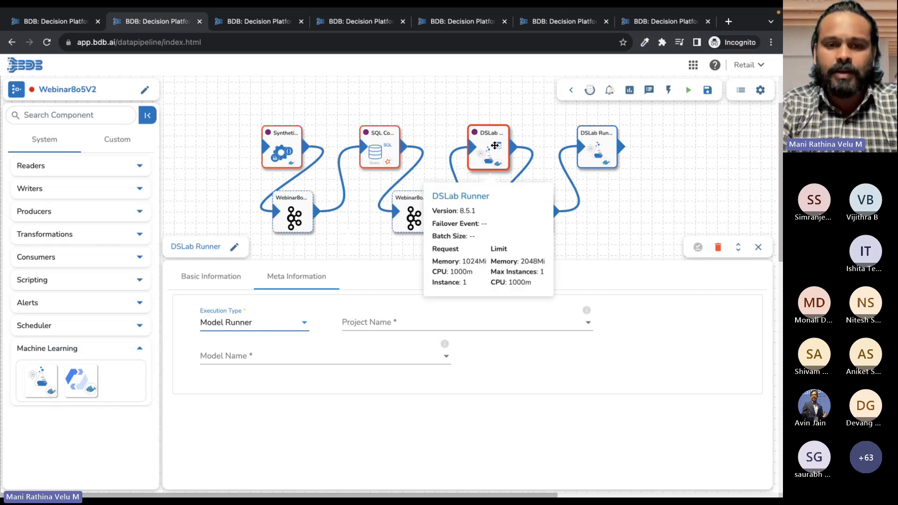
left_click(384, 321)
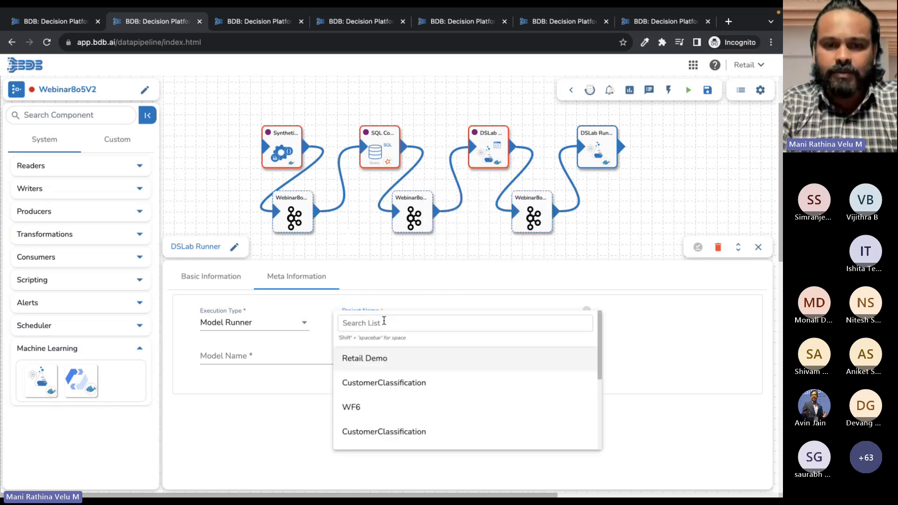
left_click(383, 323)
type("we")
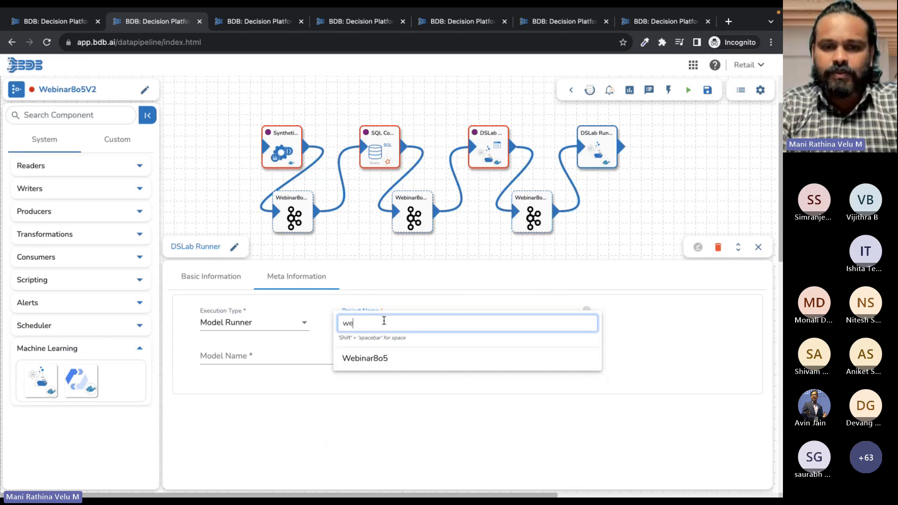
left_click(382, 359)
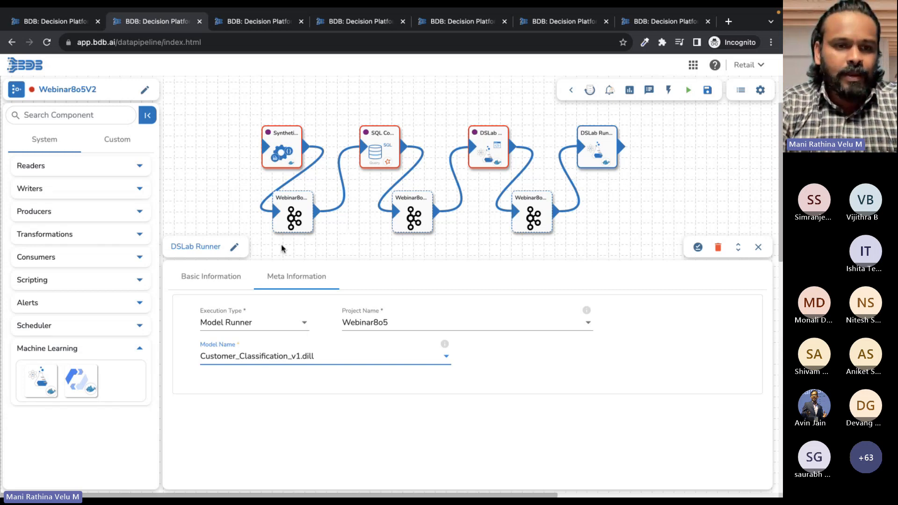
- Add a fourth Kafka event to the pipeline with 3 partitions and 1 output
left_click(127, 348)
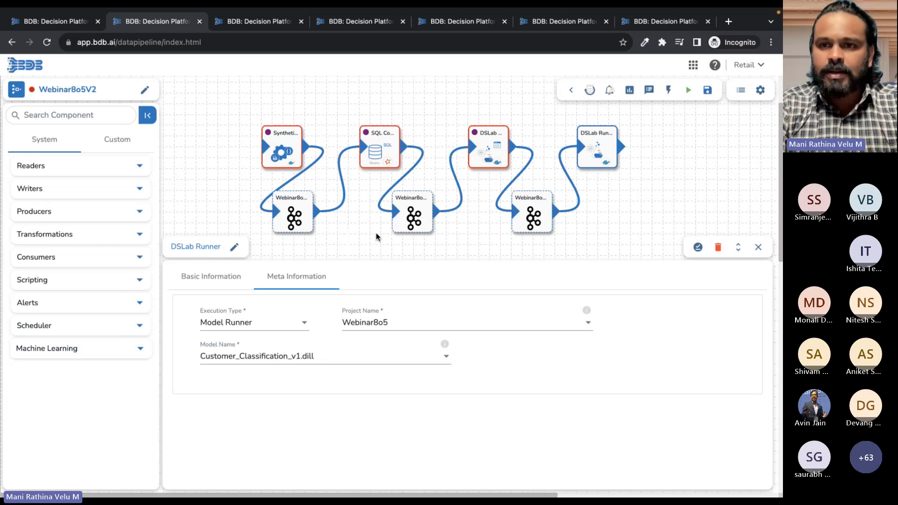
left_click(668, 90)
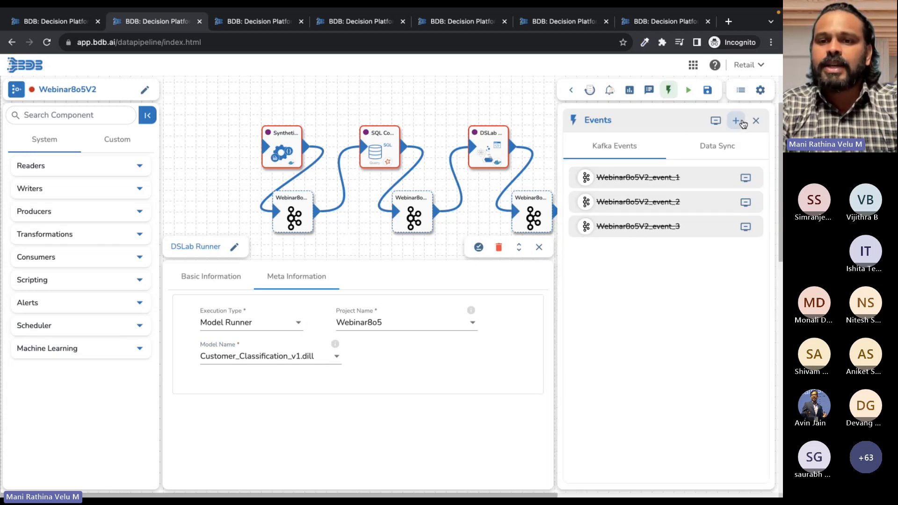
left_click(736, 121)
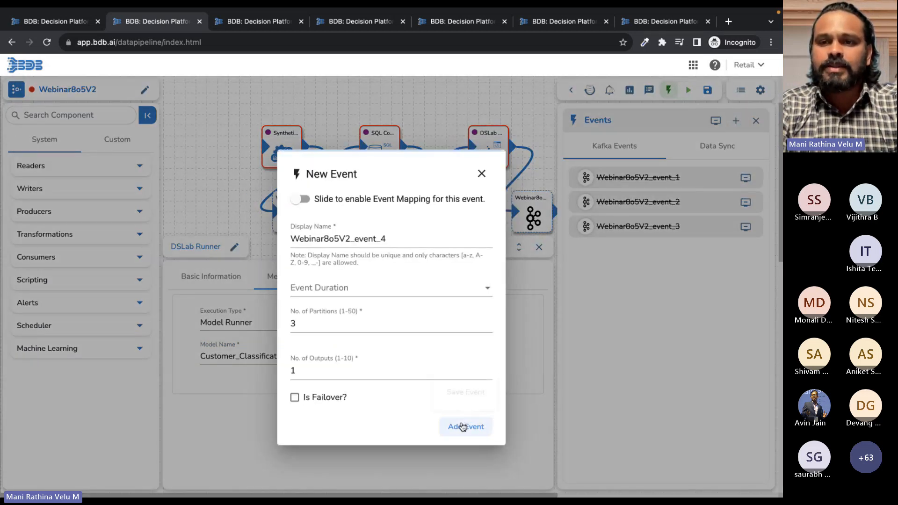
left_click(465, 425)
- Place the fourth Kafka event on the canvas beside the second DSLab Runner and connect the runner's output to it
scroll(475, 186, "right", 5)
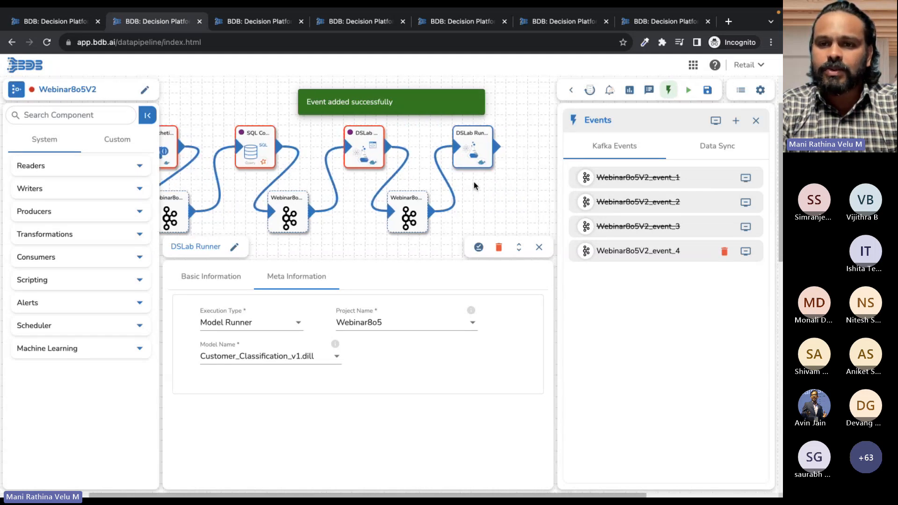
left_click_drag(634, 248, 495, 200)
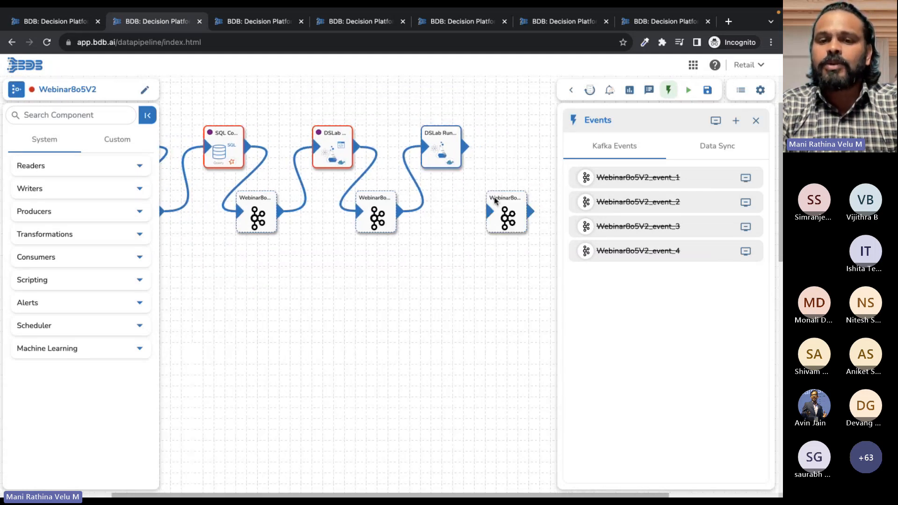
left_click_drag(466, 147, 493, 201)
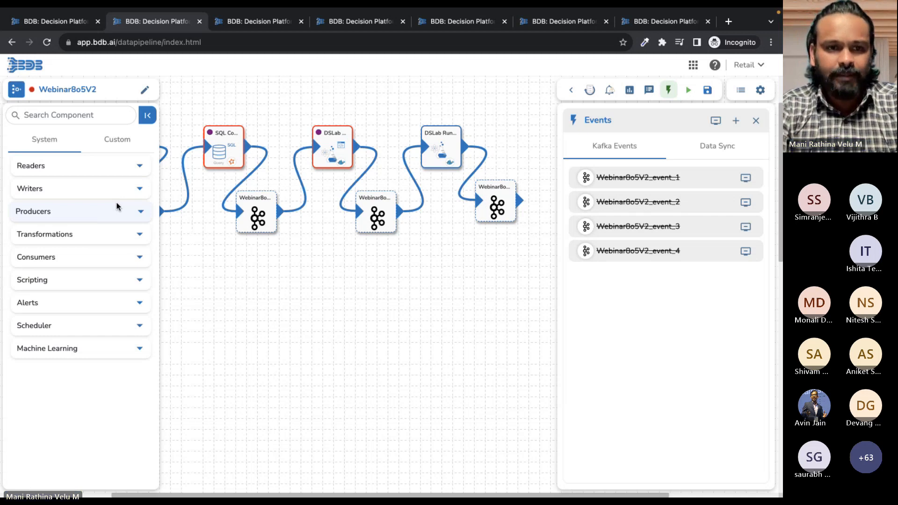
- Add a blank DB Writer to the canvas near the fourth Kafka event and open its meta information
left_click(100, 189)
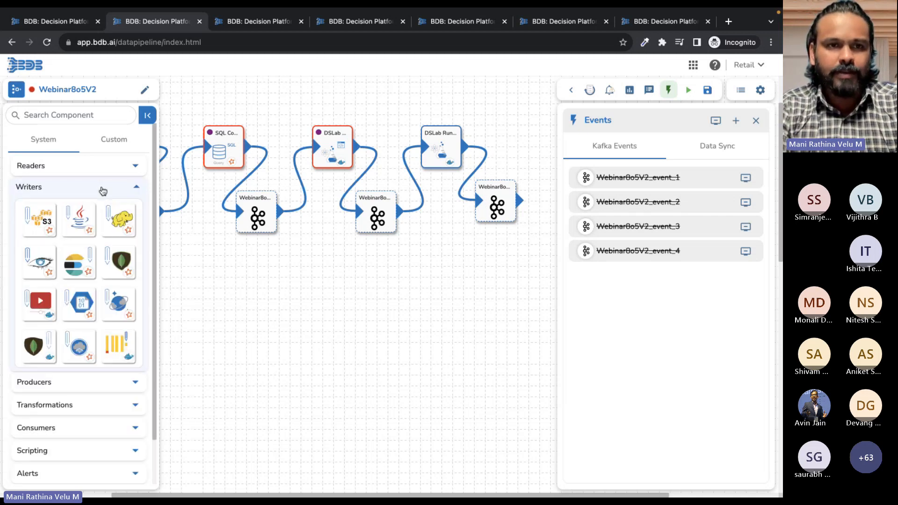
scroll(75, 262, "down", 1)
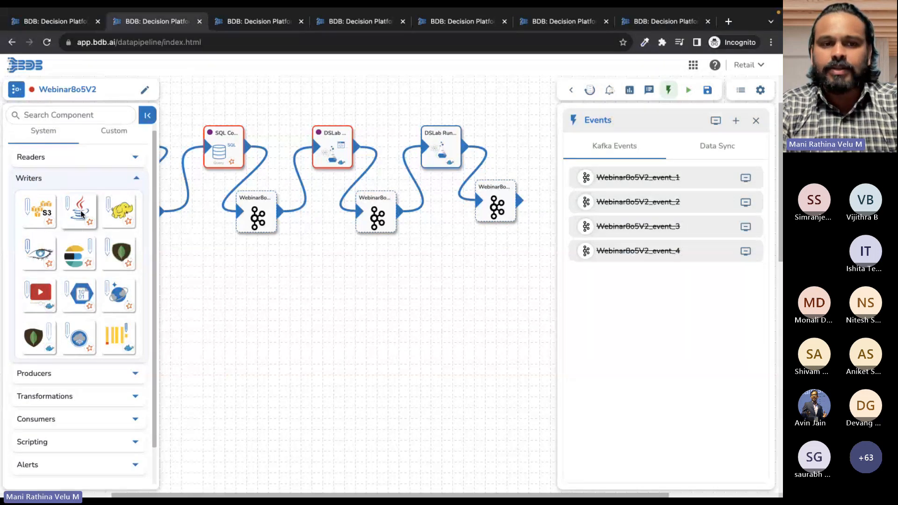
left_click_drag(81, 215, 541, 144)
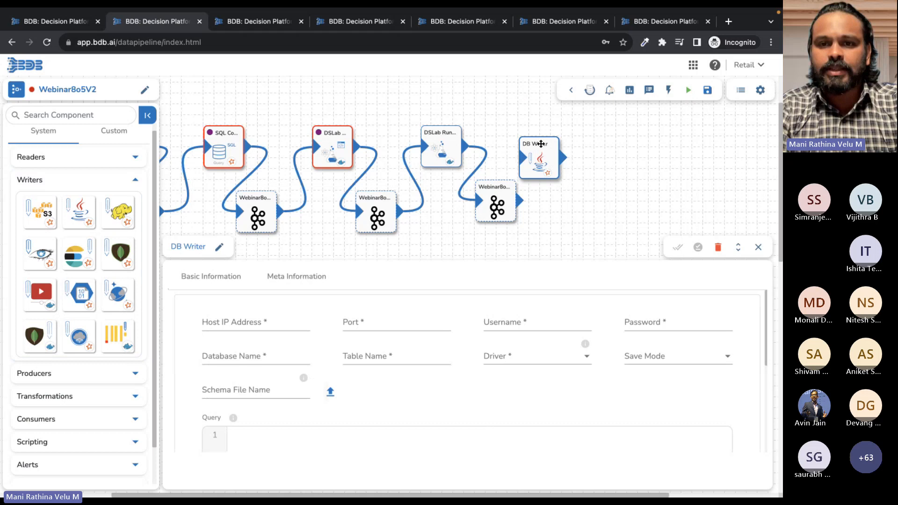
left_click(283, 280)
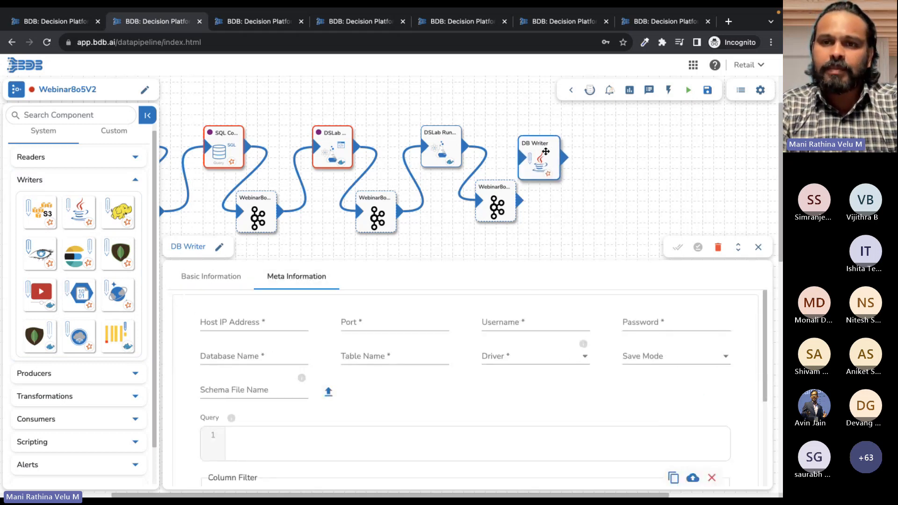
- Reuse the configured CustomerClassified DB Writer from the WebiNar8o5v1 pipeline by adding it to the canvas beside the fourth Kafka event
left_click(571, 90)
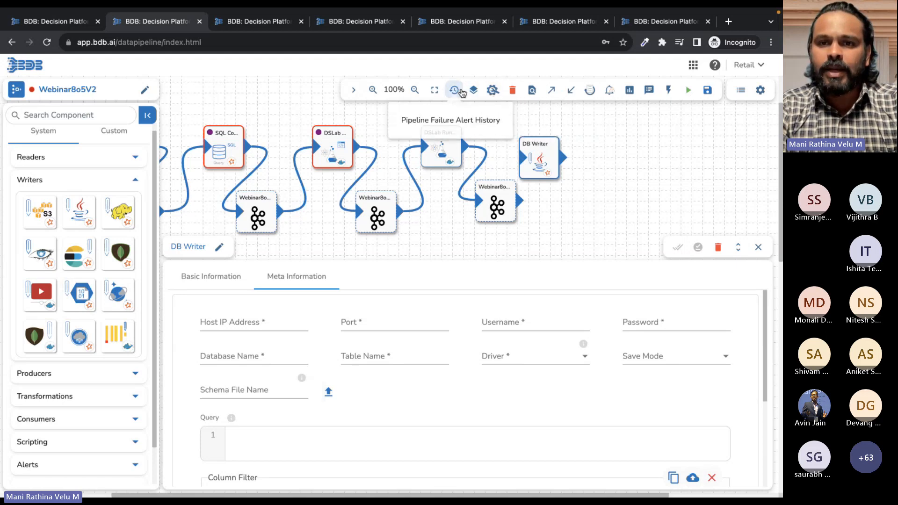
left_click(532, 89)
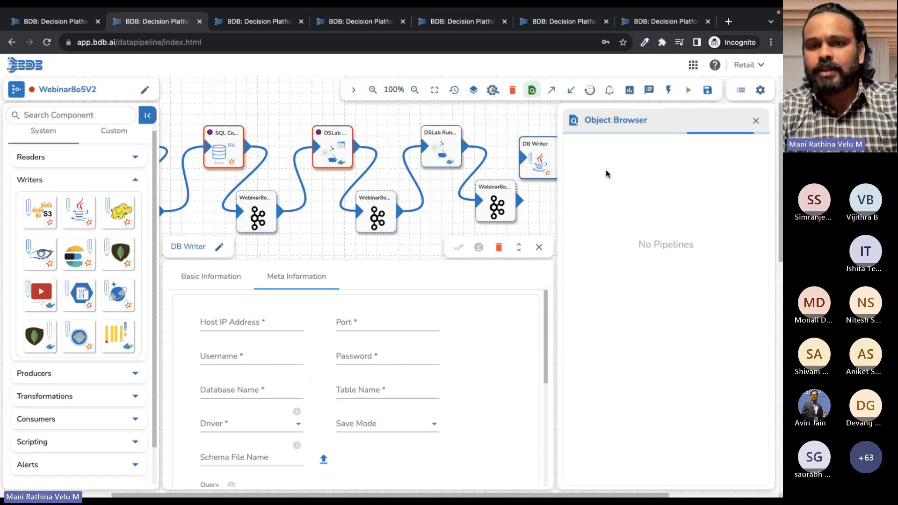
left_click(669, 195)
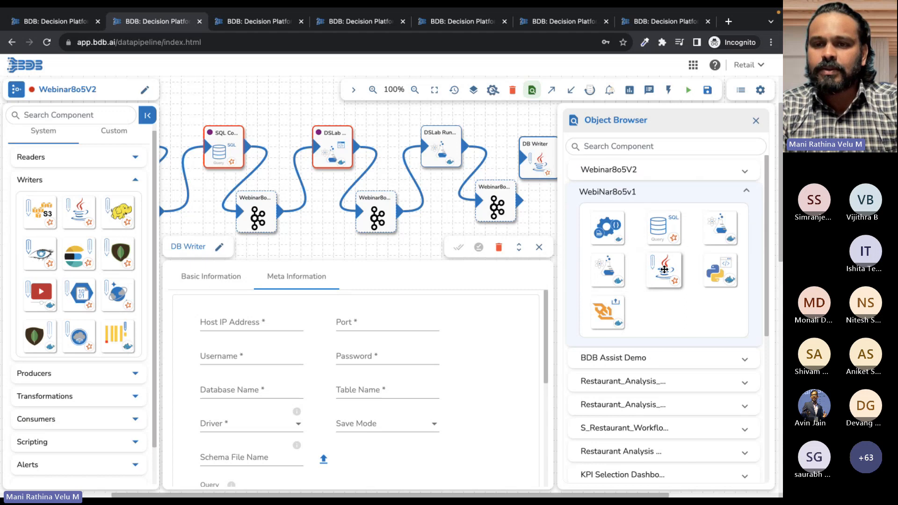
left_click_drag(664, 270, 537, 206)
- Delete the blank DB Writer and connect the fourth Kafka event to the CustomerClassified writer
right_click(538, 156)
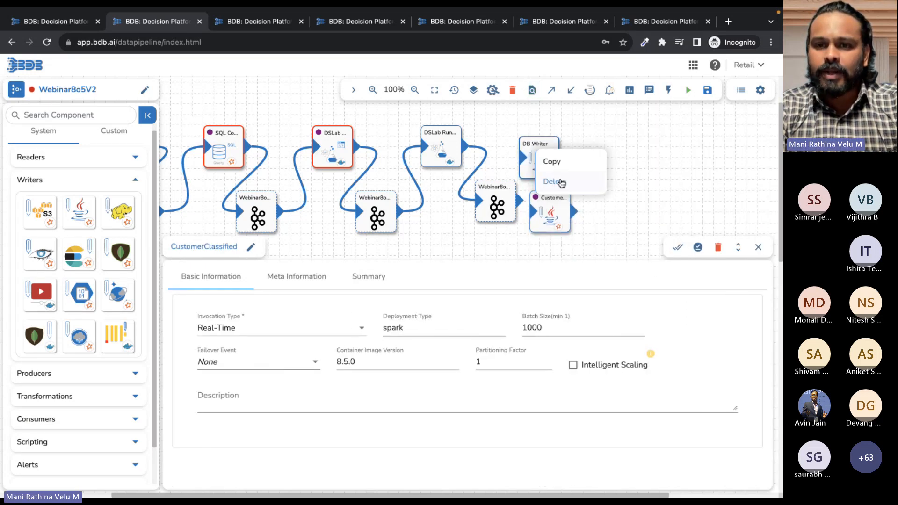
left_click(553, 181)
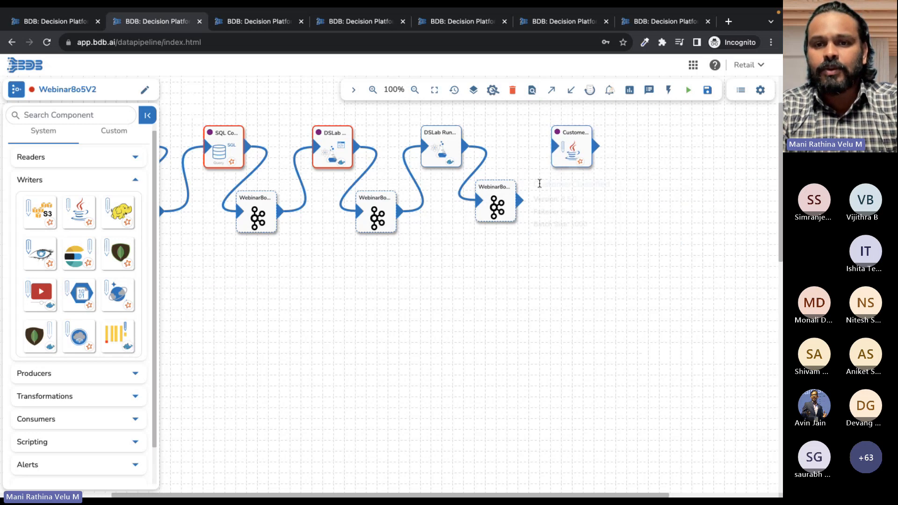
left_click_drag(520, 200, 569, 154)
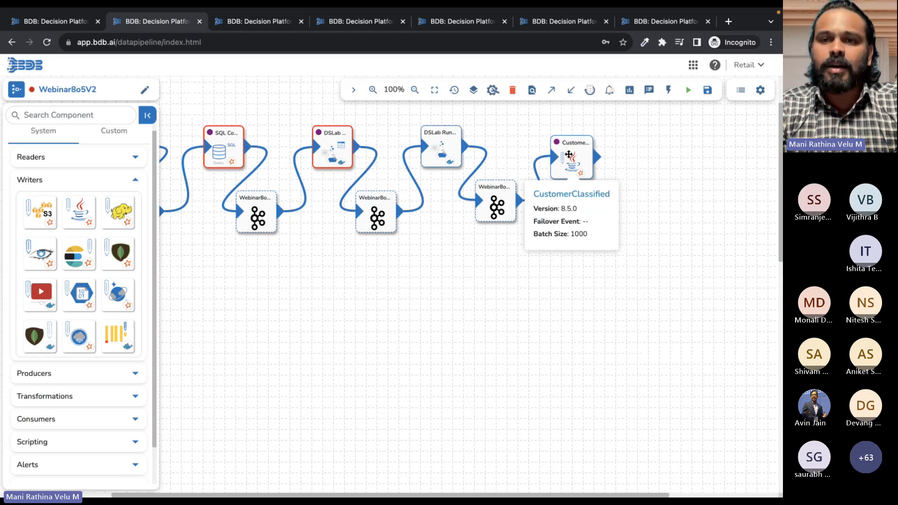
- Rename the CustomerClassified writer to CustomerClassifiedv1 and set its table name to web_customer_data1
left_click(568, 154)
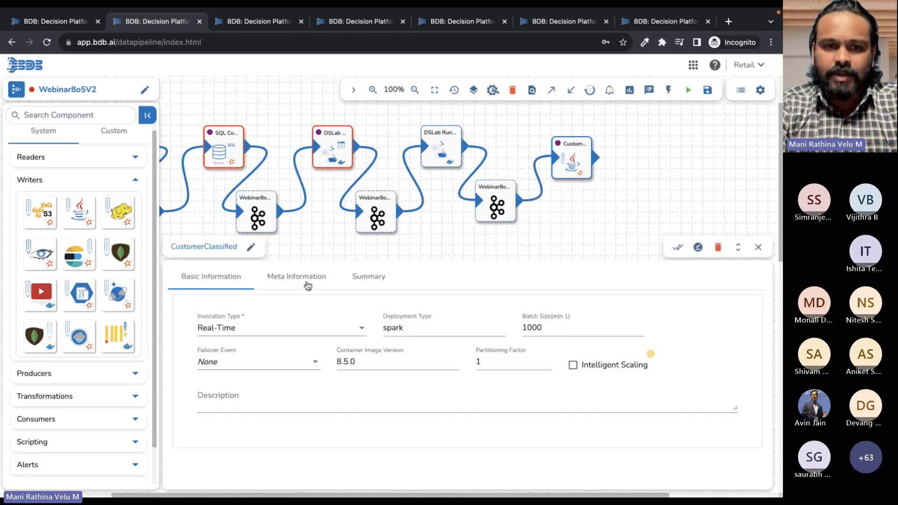
left_click(307, 285)
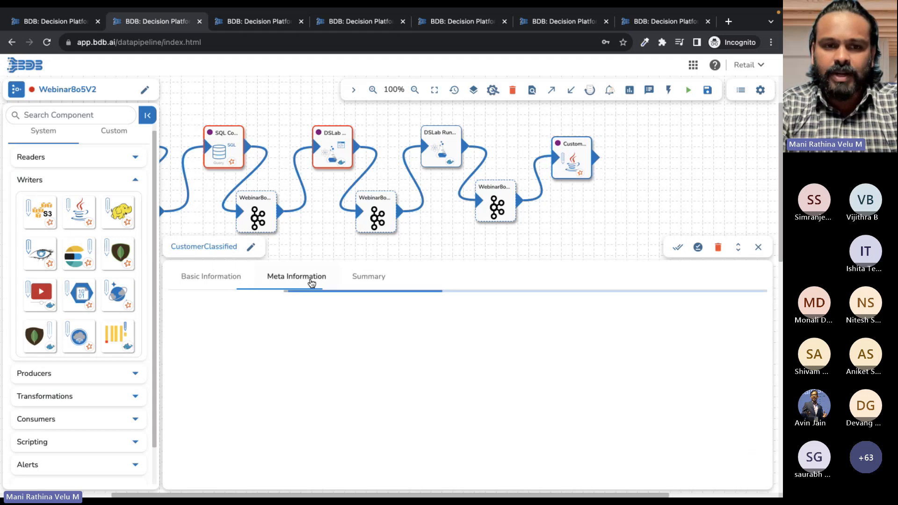
left_click(251, 246)
type("v1")
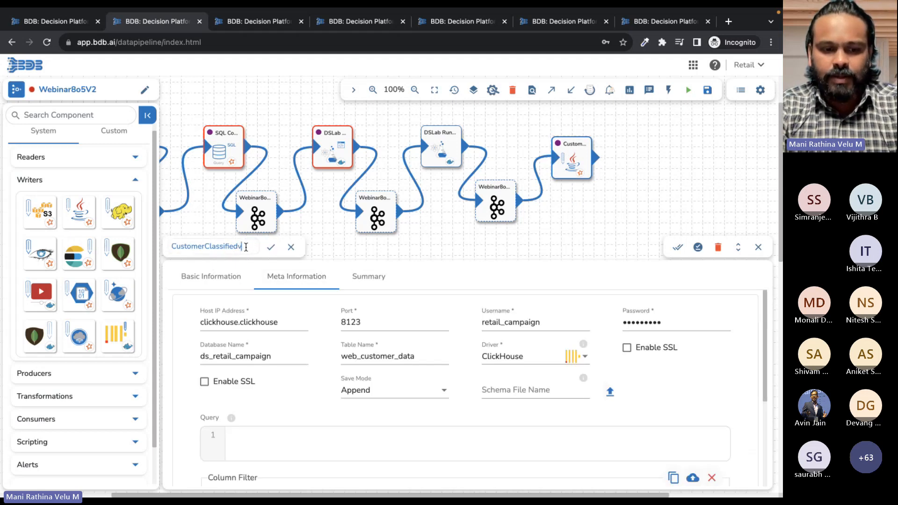
left_click(271, 247)
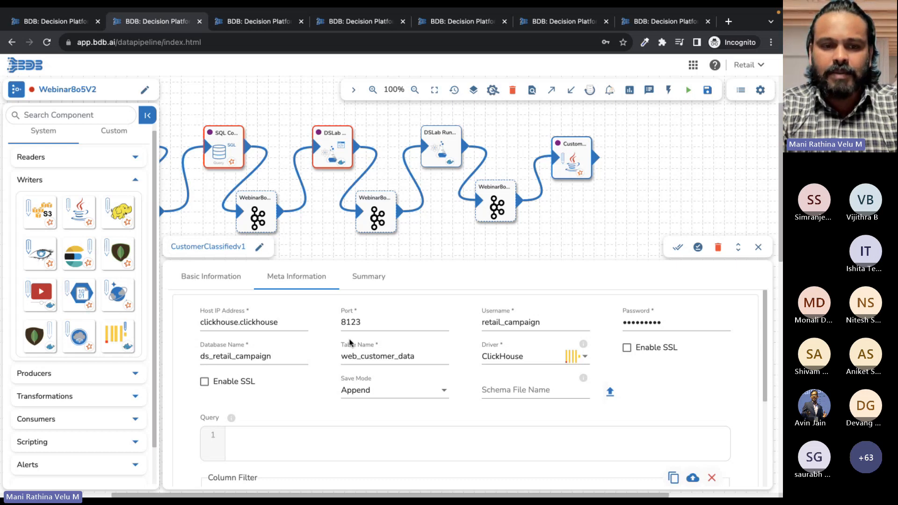
left_click(422, 357)
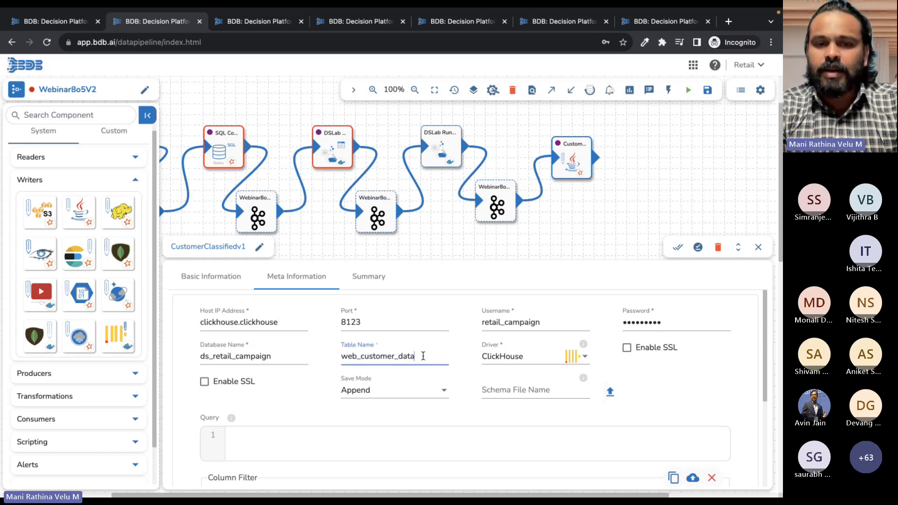
type("1")
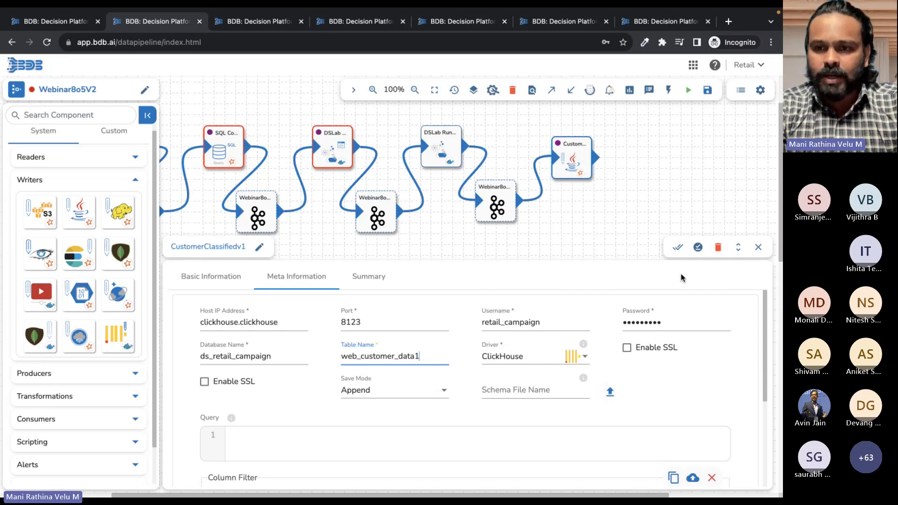
- Validate the CustomerClassifiedv1 writer's connection and save both the component and the pipeline
left_click(679, 249)
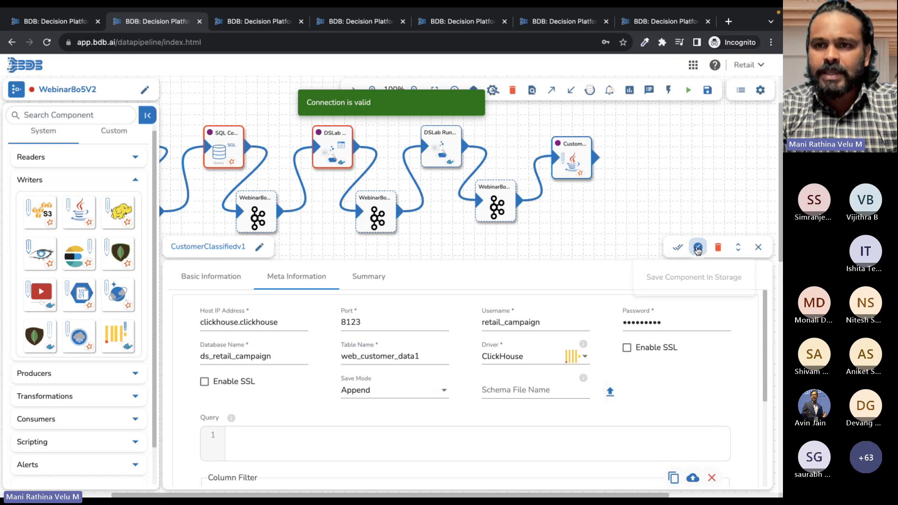
left_click(697, 249)
left_click(708, 92)
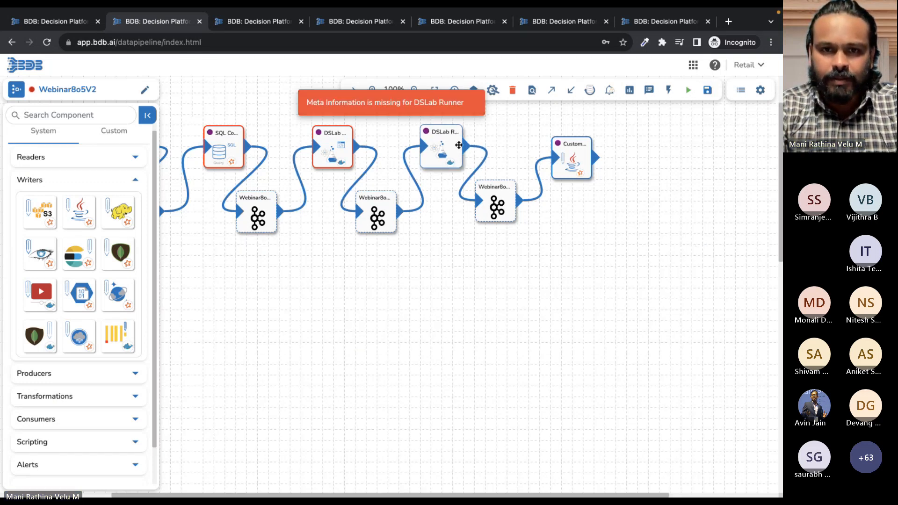
- Re-enter the second DSLab Runner's meta information with execution type Model Runner, project Webinar8o5 and model Customer_Classification_v1.dill
left_click(456, 146)
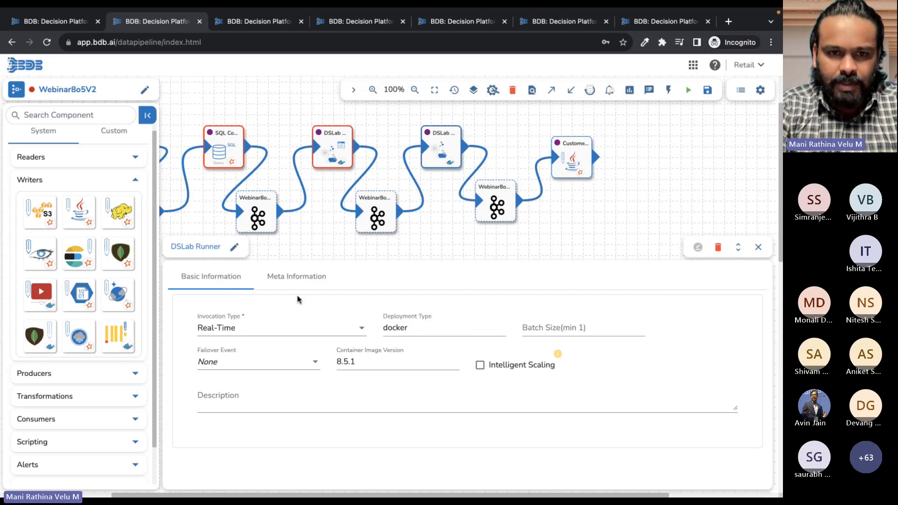
left_click(295, 276)
left_click(281, 322)
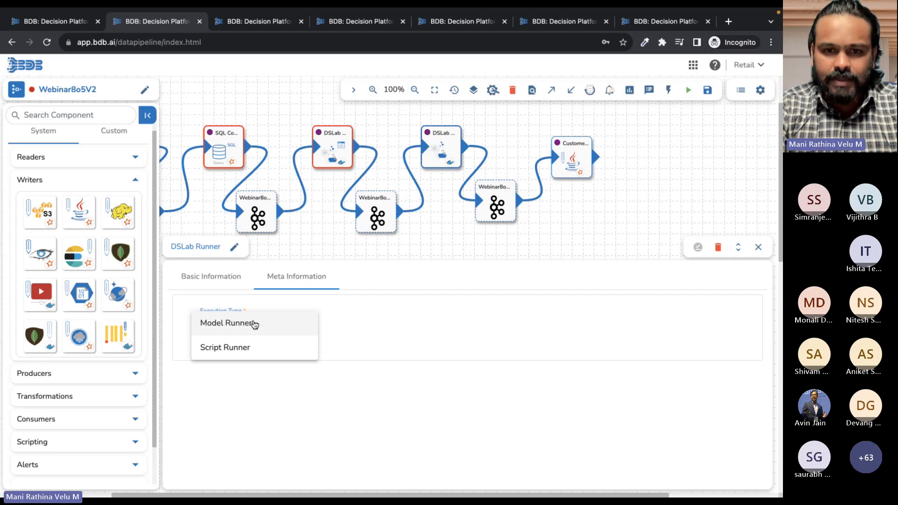
left_click(254, 324)
left_click(390, 323)
type("web")
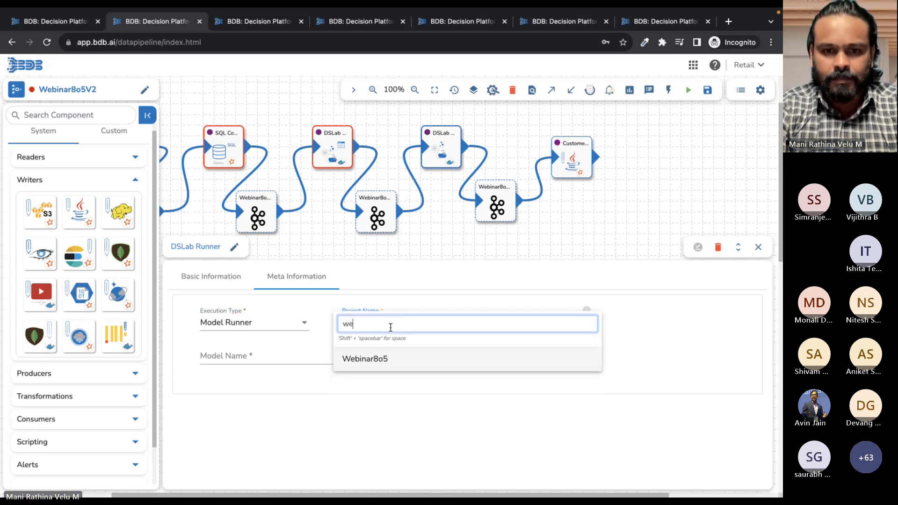
left_click(367, 358)
left_click(312, 353)
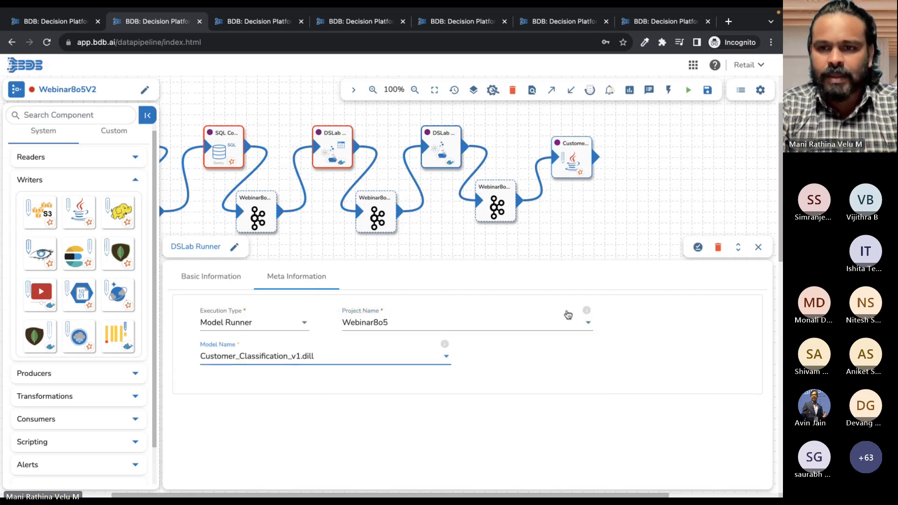
- Save the second DSLab Runner's properties and activate the Webinar8o5V2 pipeline
left_click(699, 249)
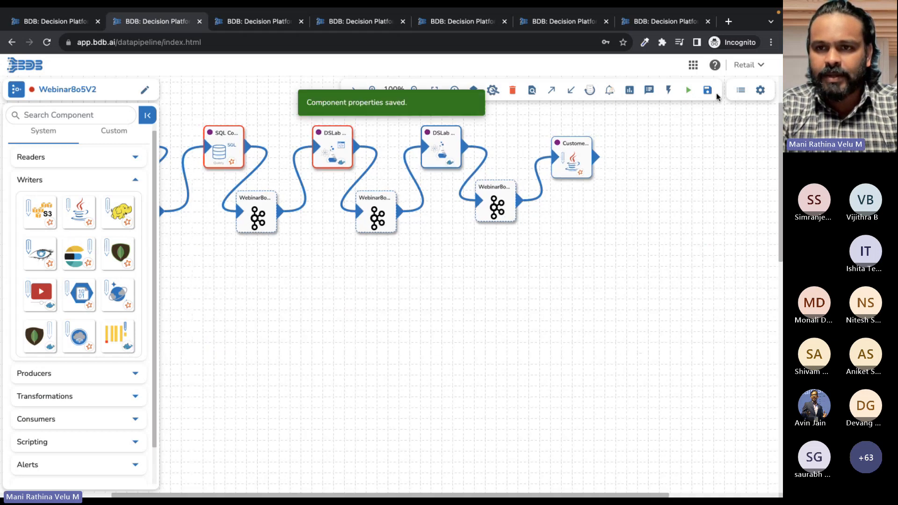
left_click(688, 91)
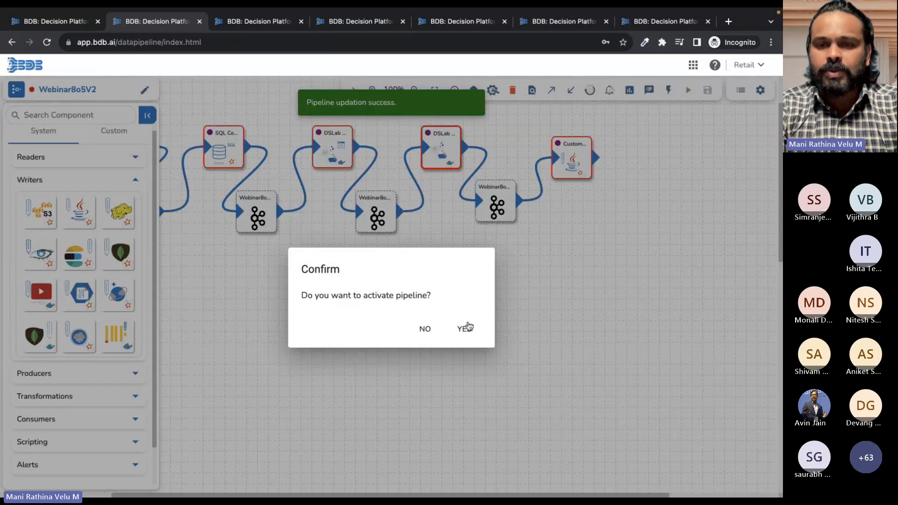
left_click(462, 333)
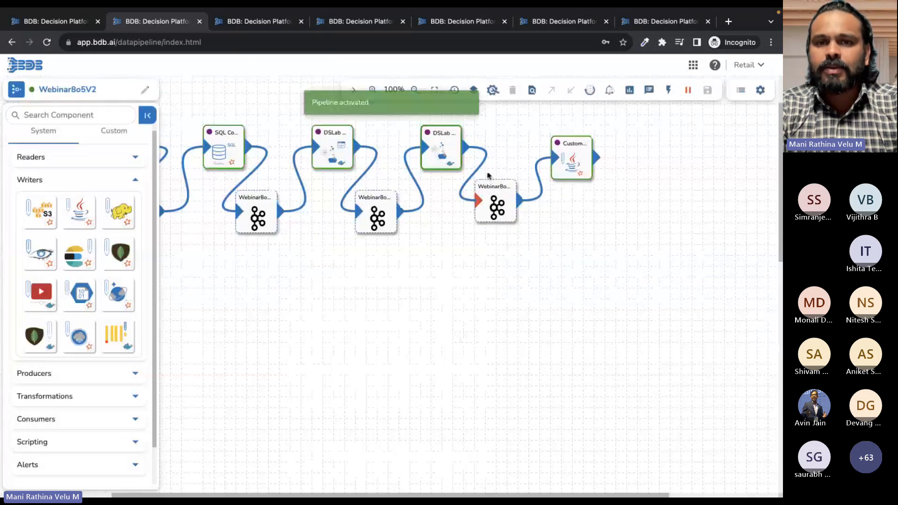
- Check the advanced logs of the Webinar8o5V2 pipeline, refreshing them twice, and look over its components along the flow
left_click(648, 90)
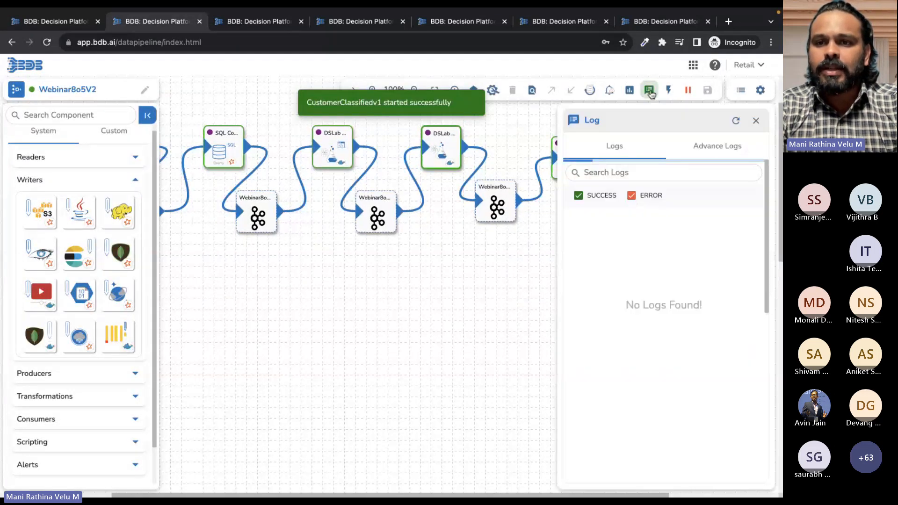
left_click(708, 149)
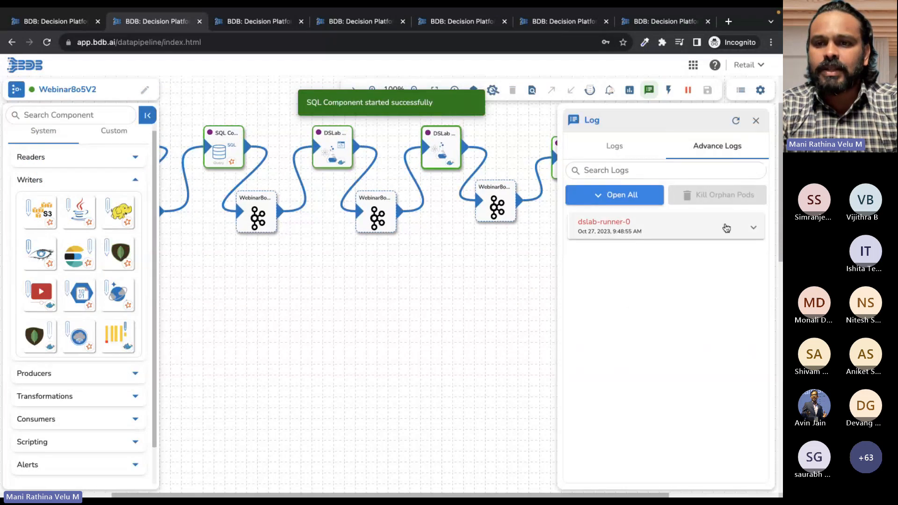
left_click(735, 120)
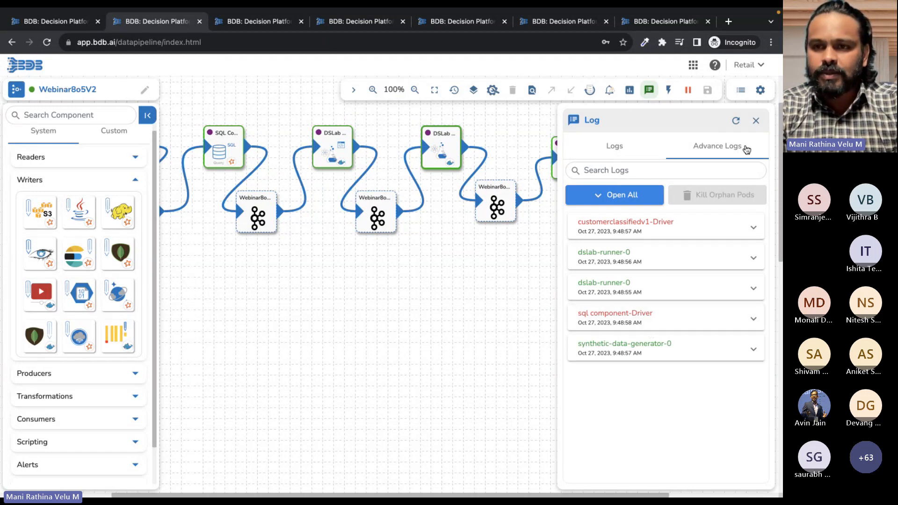
left_click(736, 121)
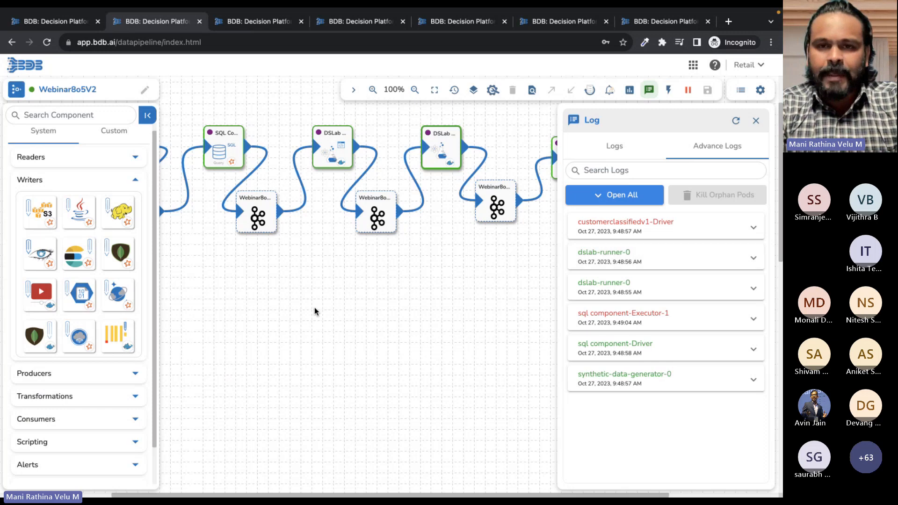
scroll(315, 311, "left", 4)
scroll(314, 311, "left", 2)
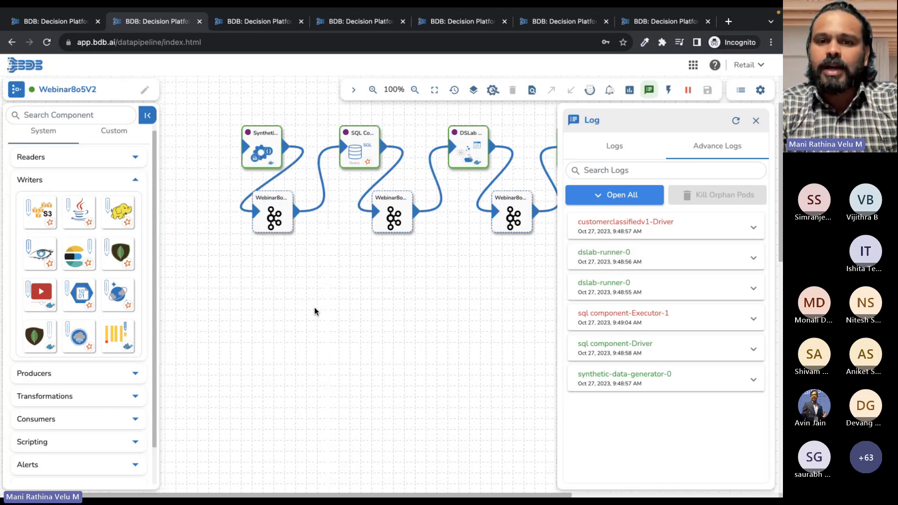
scroll(438, 283, "right", 9)
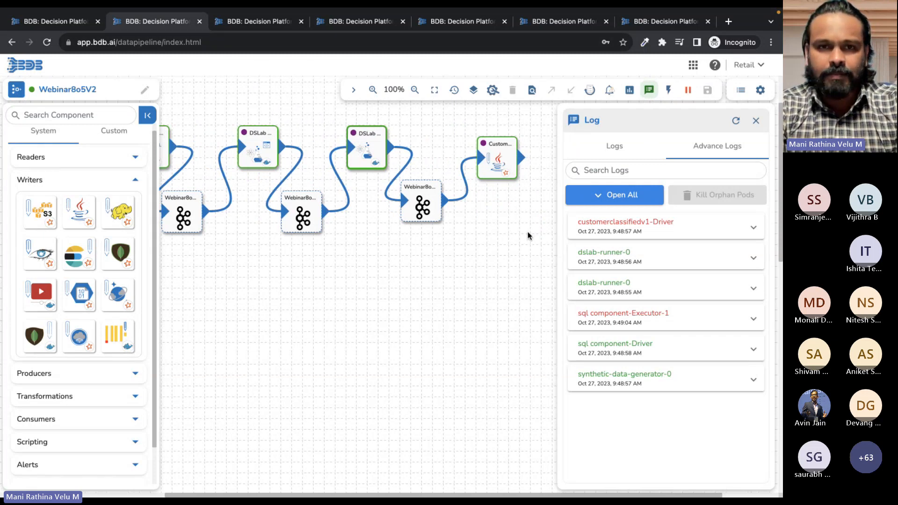
- Switch to the WebiNar8o5v1 pipeline and activate it
left_click(388, 24)
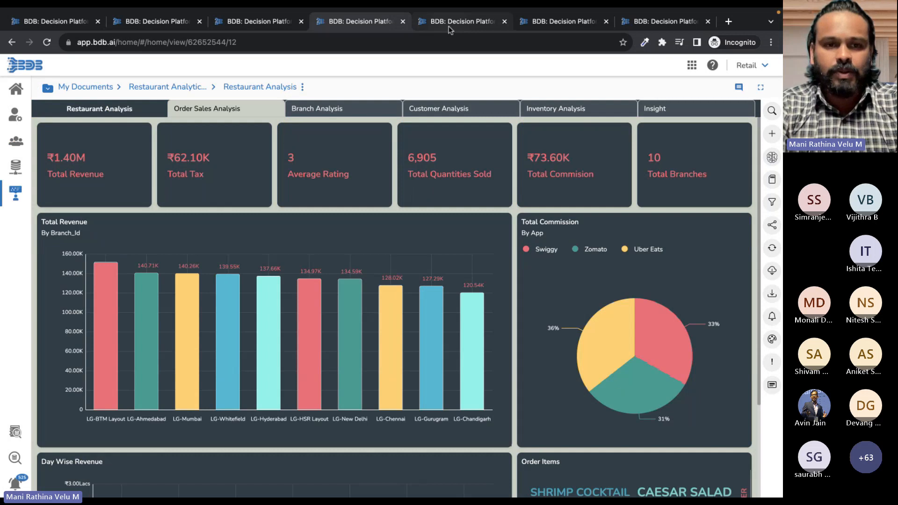
left_click(449, 24)
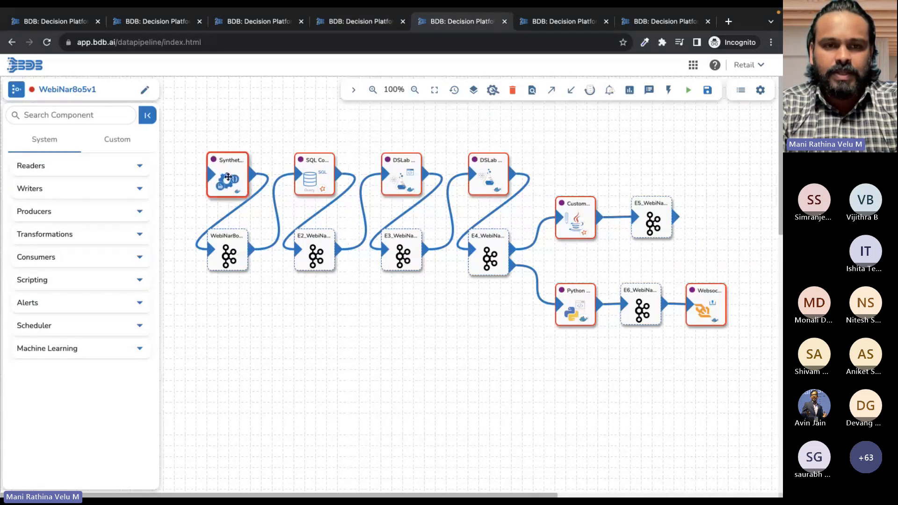
left_click(228, 176)
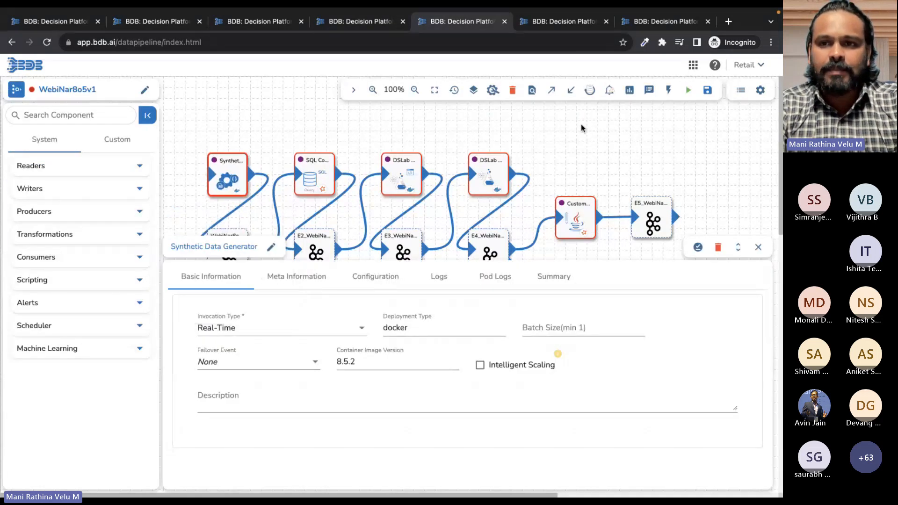
left_click(688, 90)
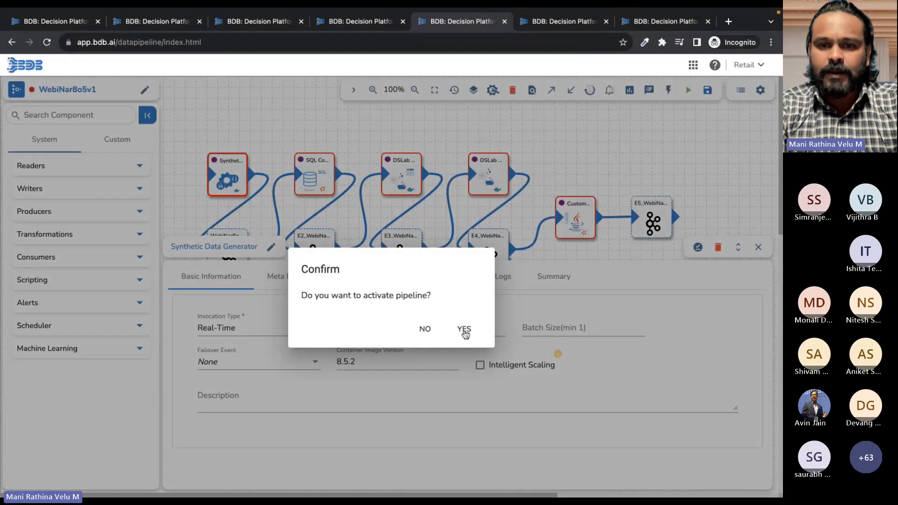
left_click(464, 330)
scroll(345, 142, "down", 1)
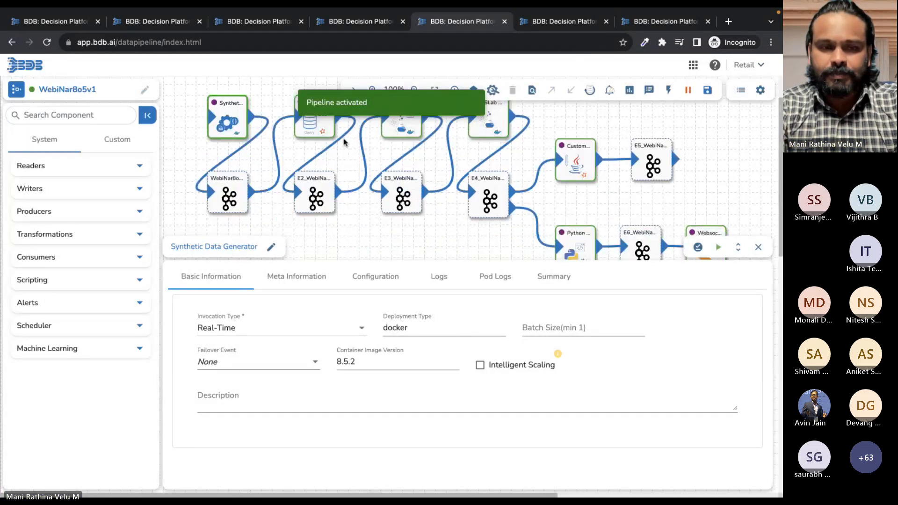
- Inspect the meta information and data preview of the first Kafka event, WebiNar8o5practise_event_1
left_click(228, 192)
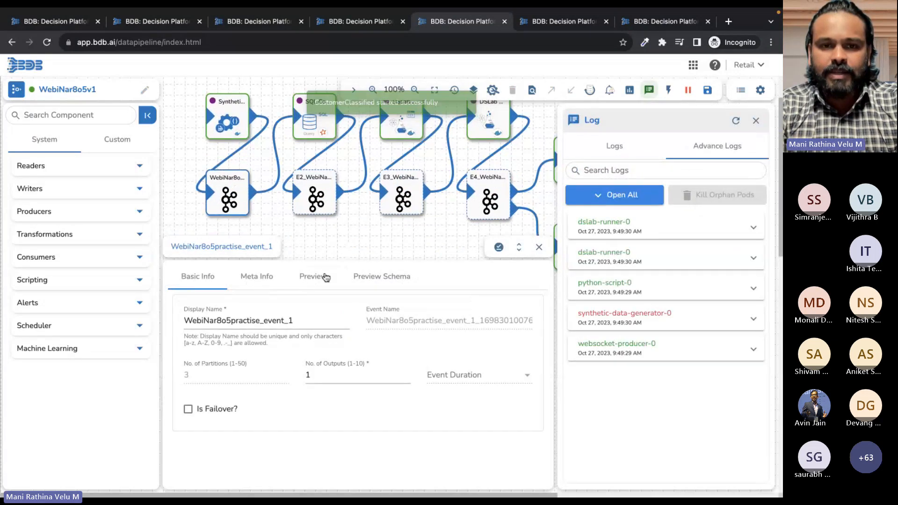
left_click(232, 189)
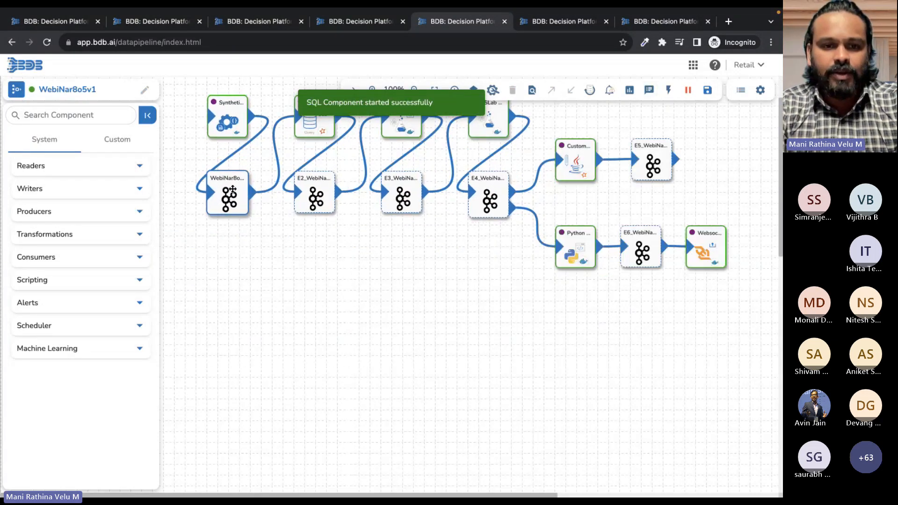
left_click(233, 189)
left_click(312, 278)
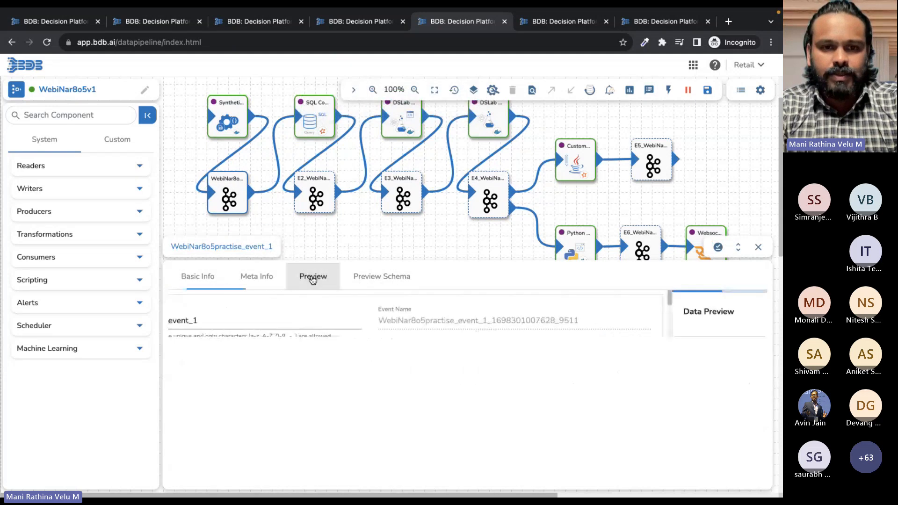
left_click(257, 277)
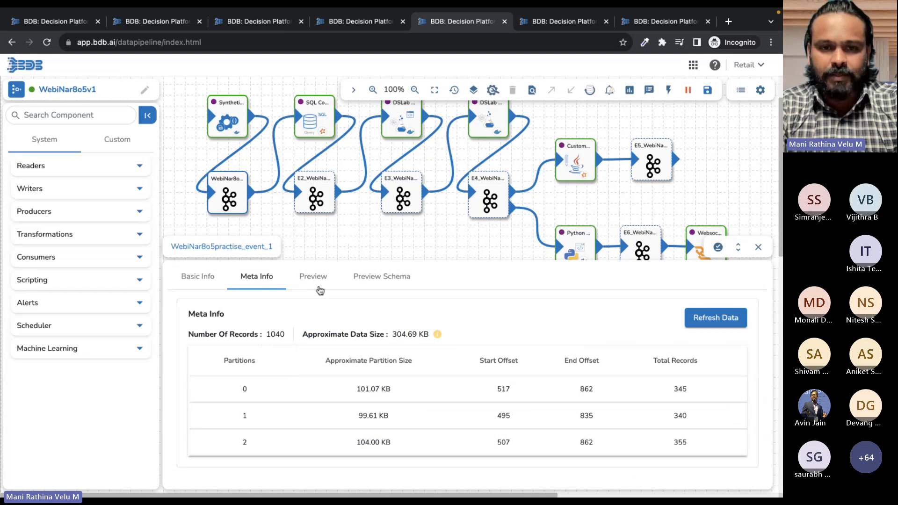
left_click(320, 280)
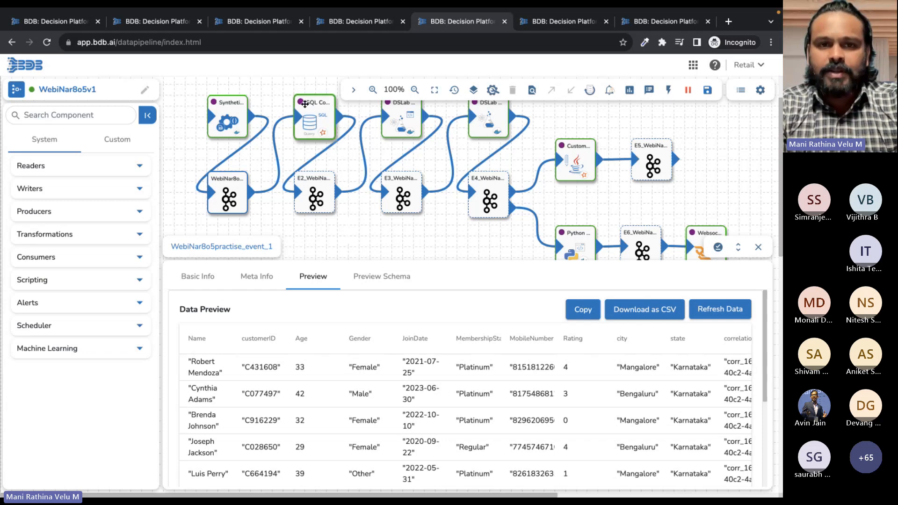
- Preview the data in the E2_WebiNar8o5practise event, across to the email_column field produced by the SQL component
left_click(309, 154)
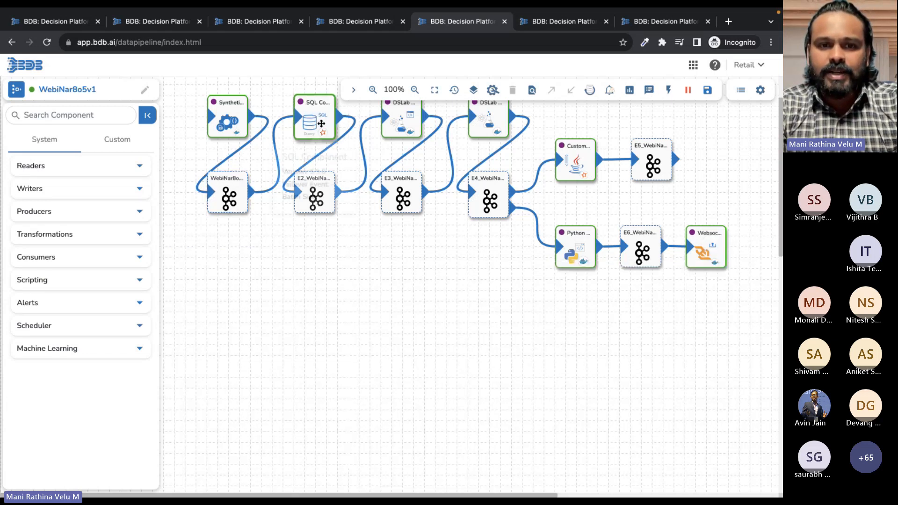
left_click(320, 184)
left_click(322, 285)
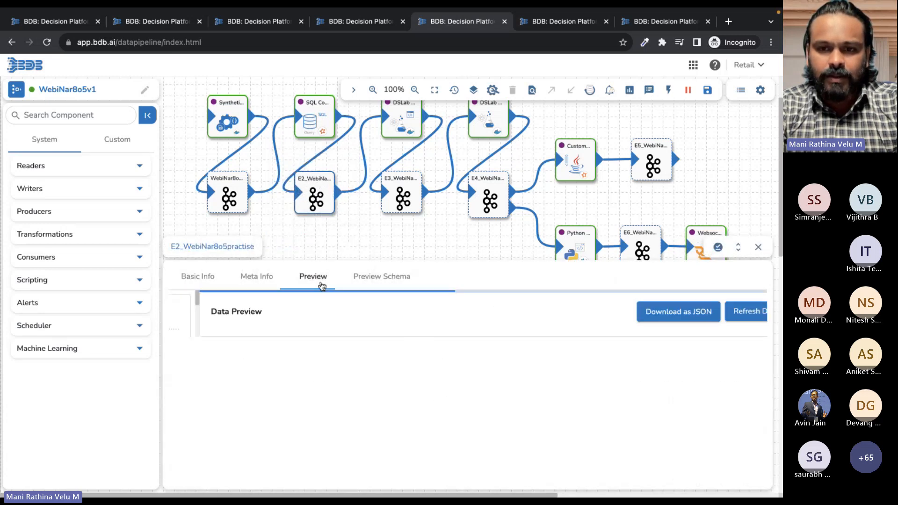
scroll(607, 355, "right", 3)
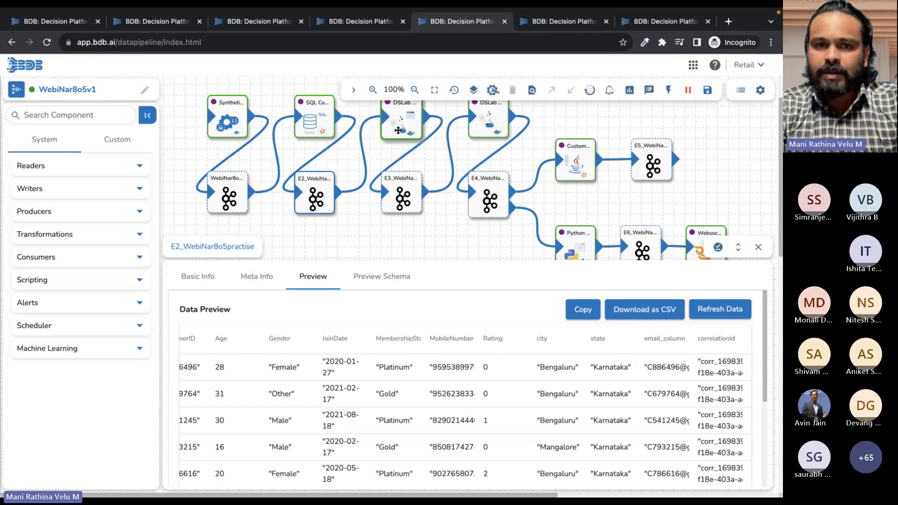
- Preview the data in the E3_WebiNar8o5practise event and examine the encoded gender, state and customer ID columns
mouse_move(404, 121)
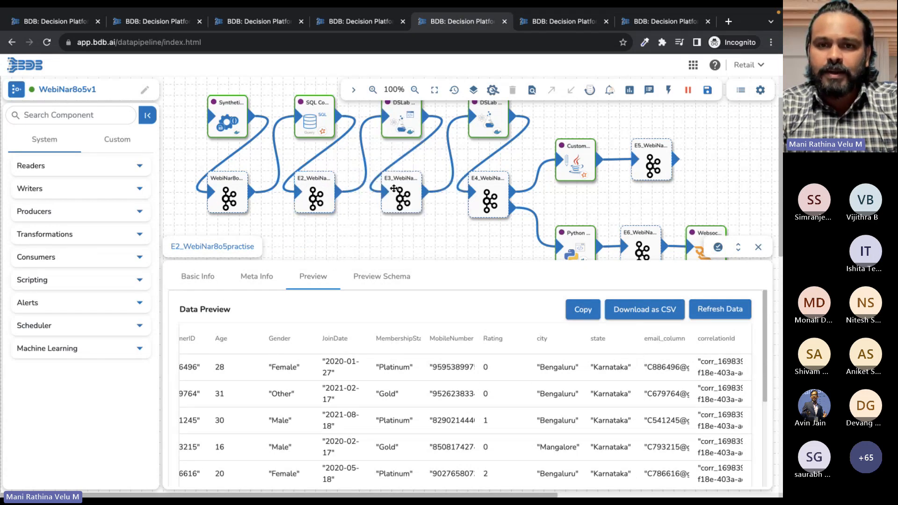
left_click(383, 179)
left_click(320, 278)
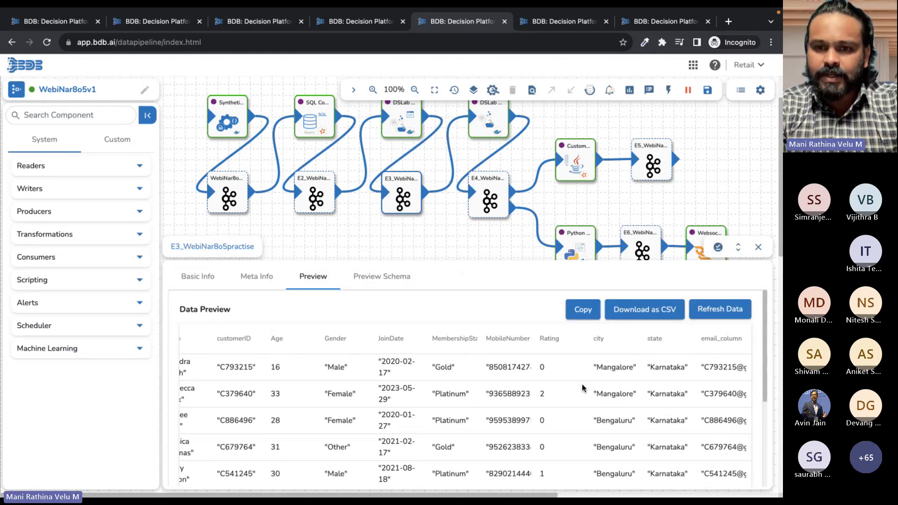
scroll(581, 388, "right", 5)
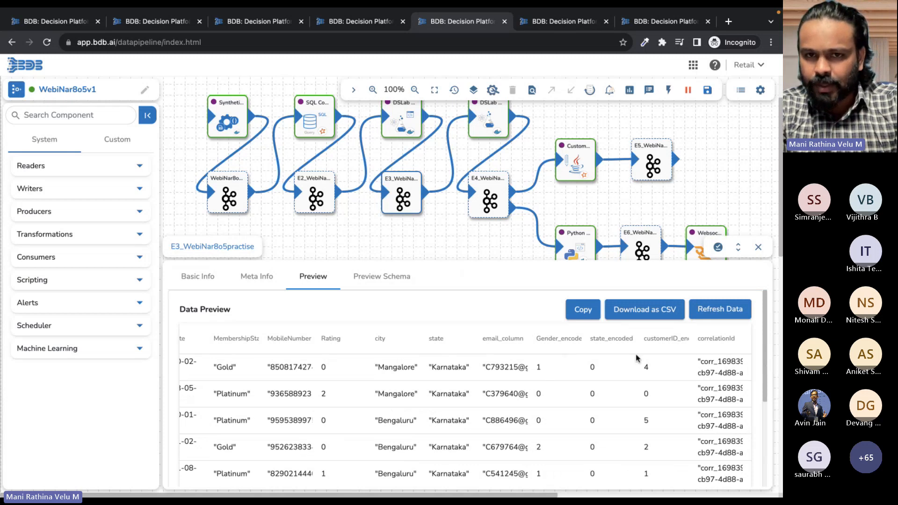
- Preview the data in the E4_WebiNar8o5practise event after the model runner and examine the predictions column
left_click(490, 121)
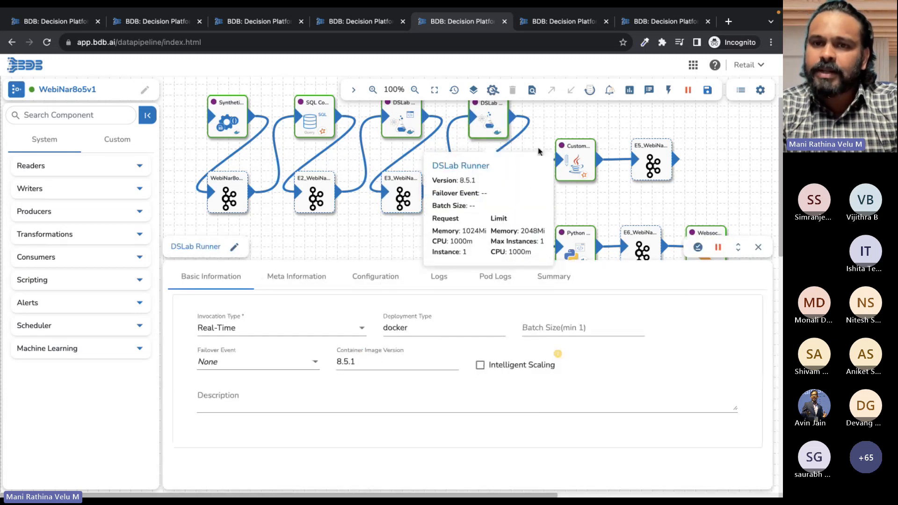
left_click(517, 172)
left_click(496, 192)
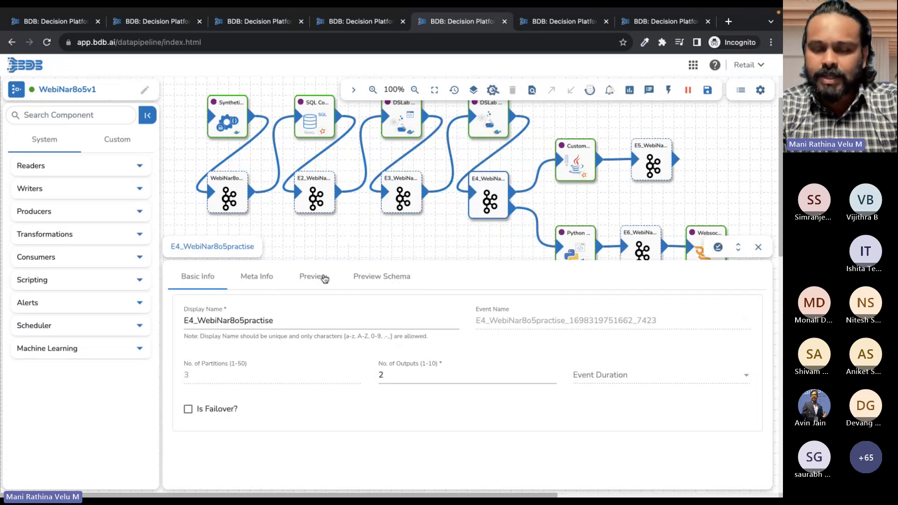
left_click(324, 279)
scroll(575, 414, "right", 5)
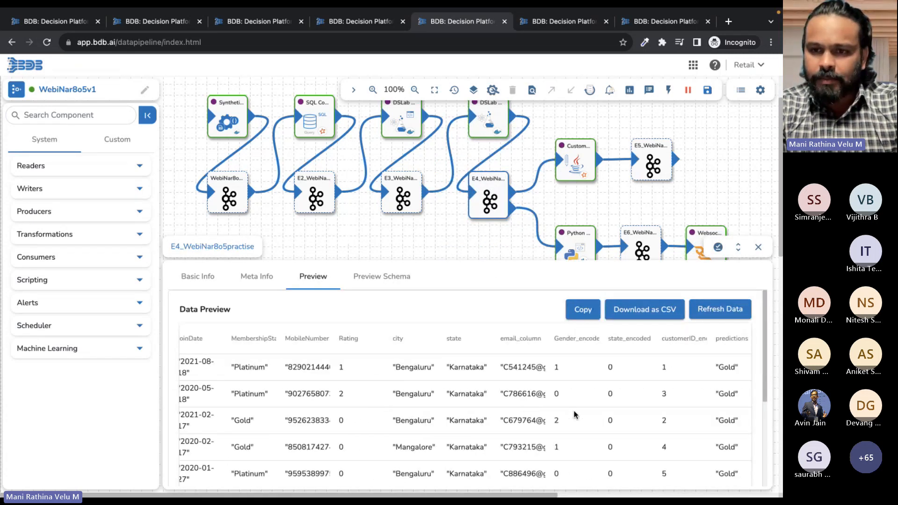
scroll(574, 414, "right", 2)
scroll(657, 416, "down", 3)
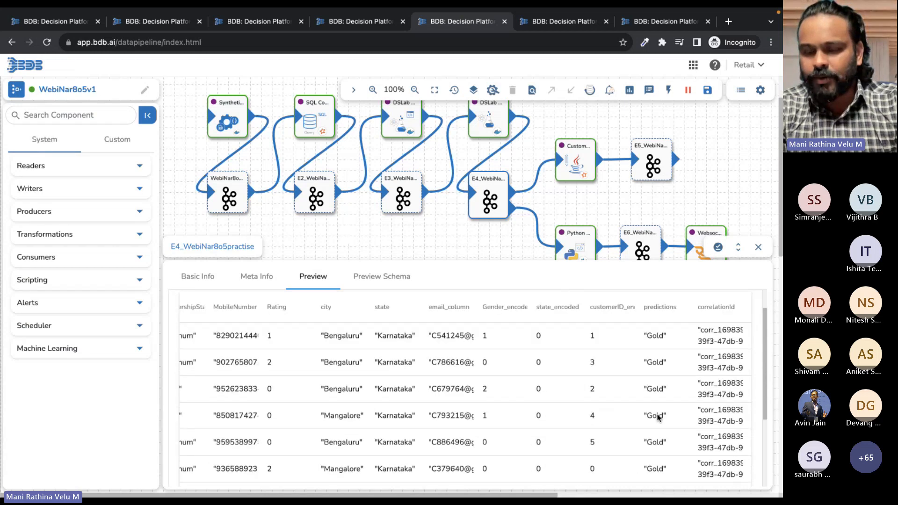
scroll(657, 418, "up", 3)
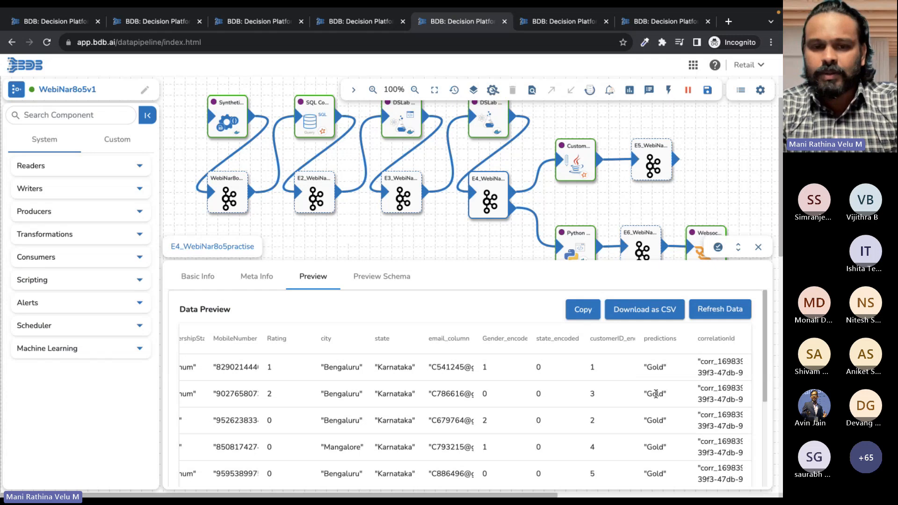
scroll(648, 417, "left", 3)
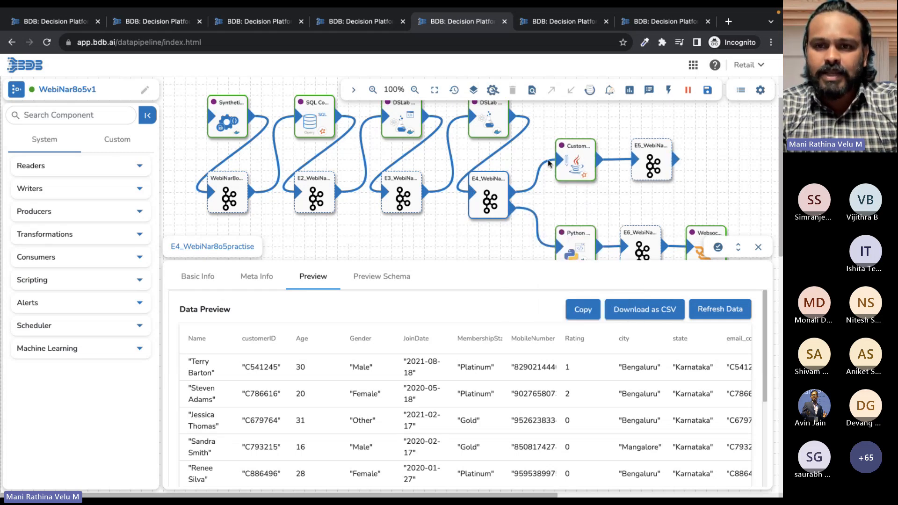
mouse_move(576, 168)
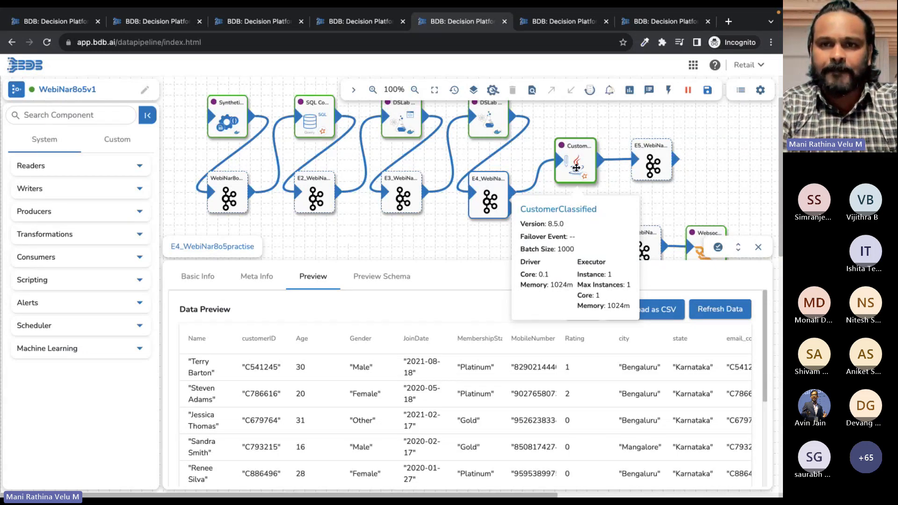
- Leave the pipeline and go to the My Documents home page of the BDB platform
left_click(564, 24)
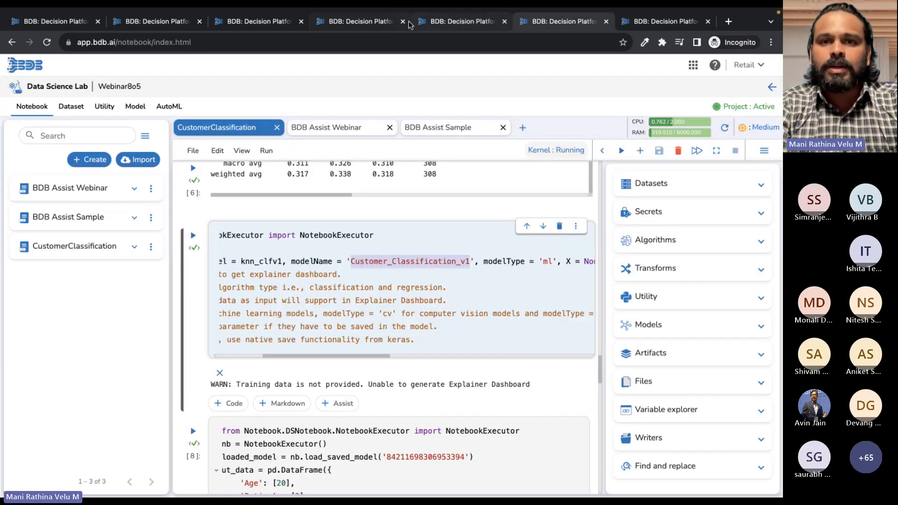
left_click(455, 20)
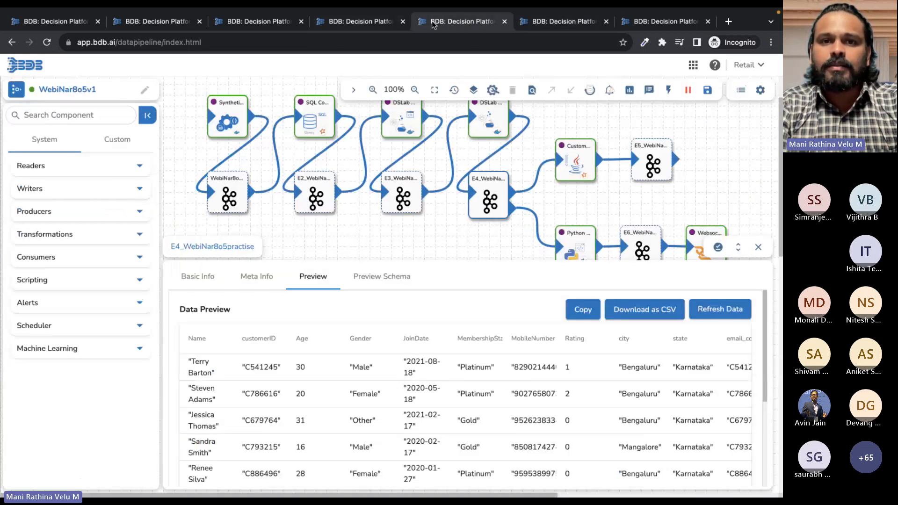
left_click(335, 23)
left_click(260, 22)
left_click(162, 21)
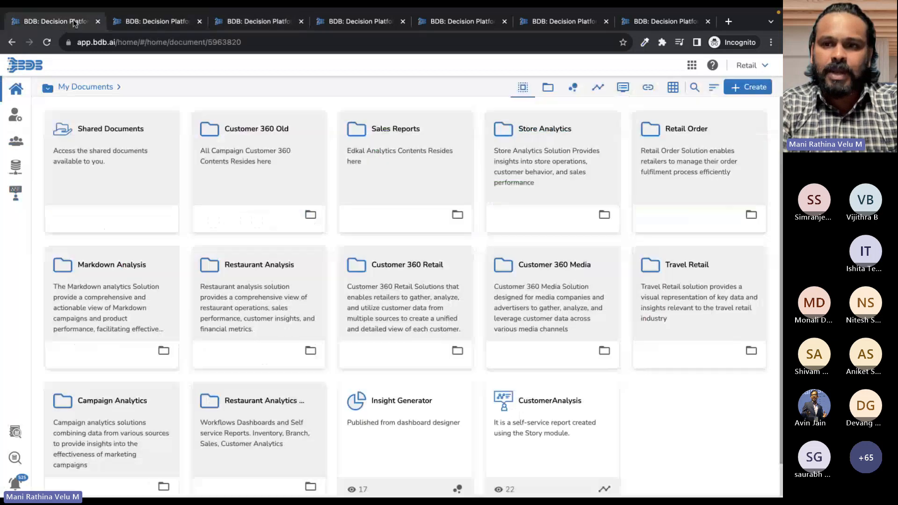
- Open the Data Center module of the BDB platform
left_click(691, 65)
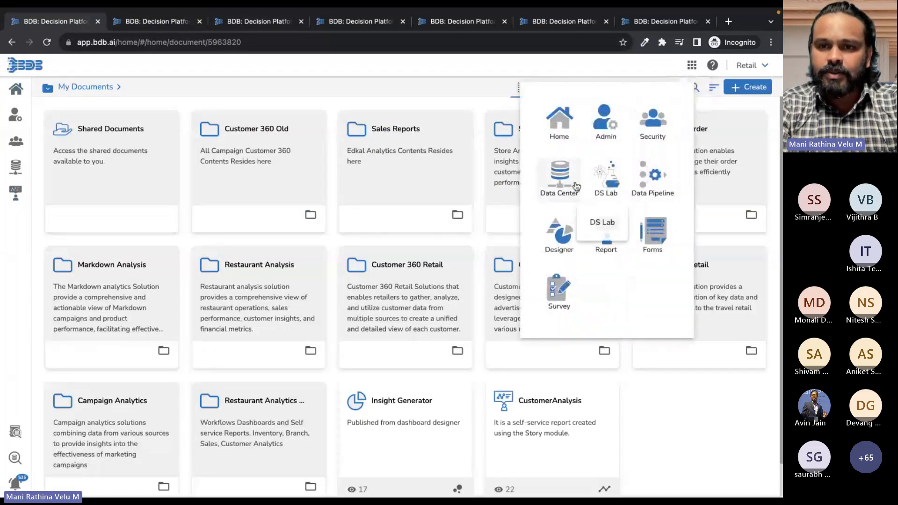
left_click(559, 232)
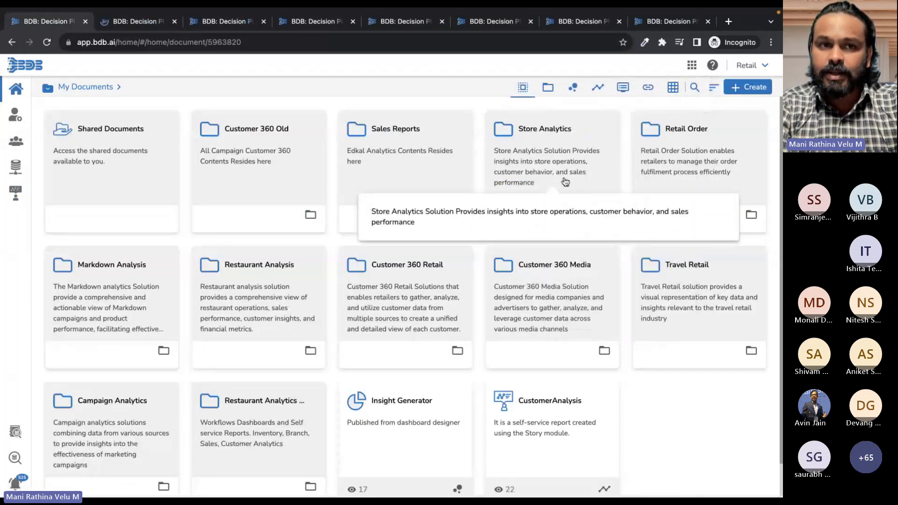
left_click(134, 23)
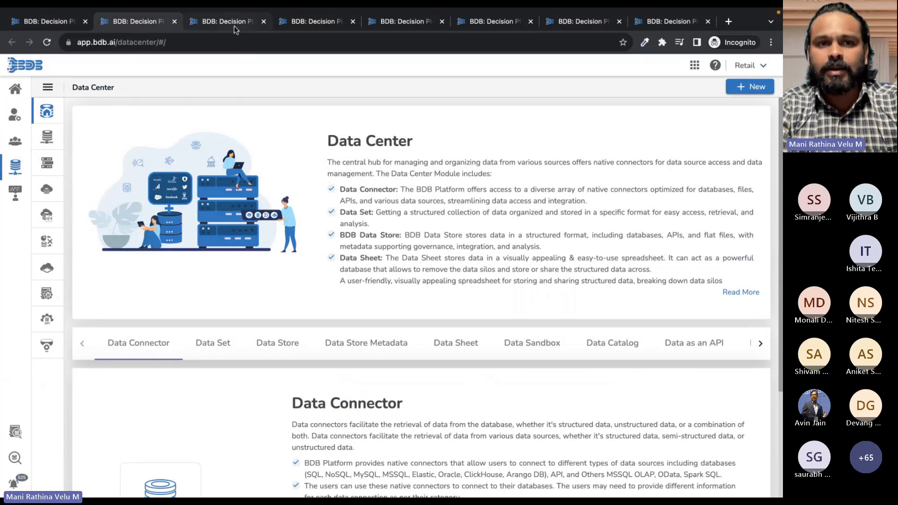
- Examine the meta information of the CustomerClassifiedv1 writer in the Webinar8o5V2 pipeline, and return to the Data Center
left_click(259, 22)
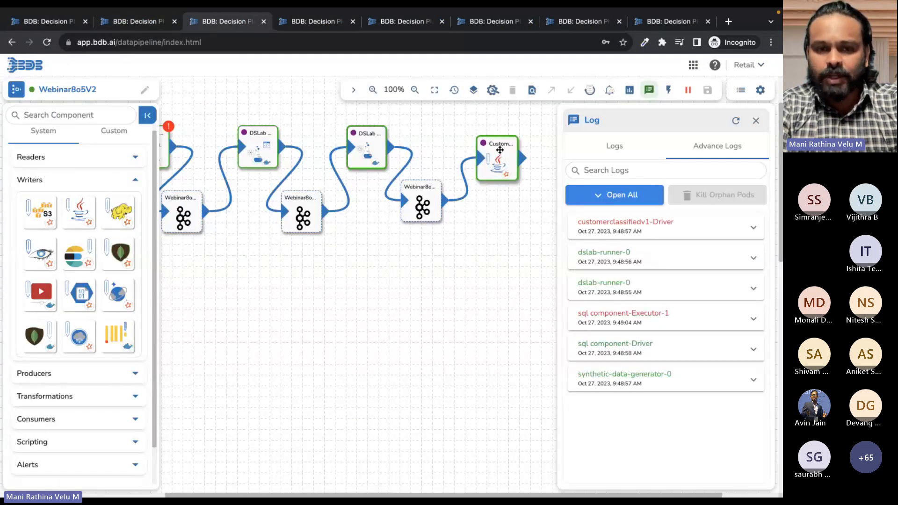
left_click(294, 281)
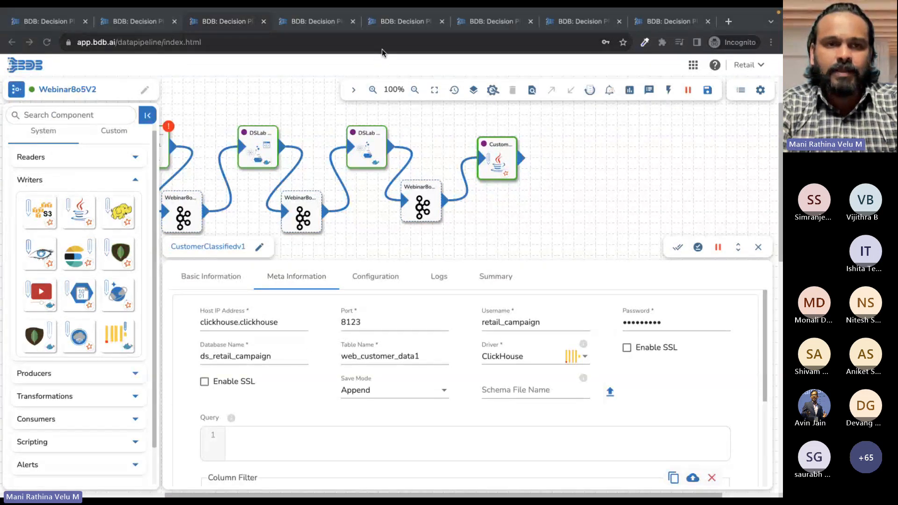
left_click(140, 21)
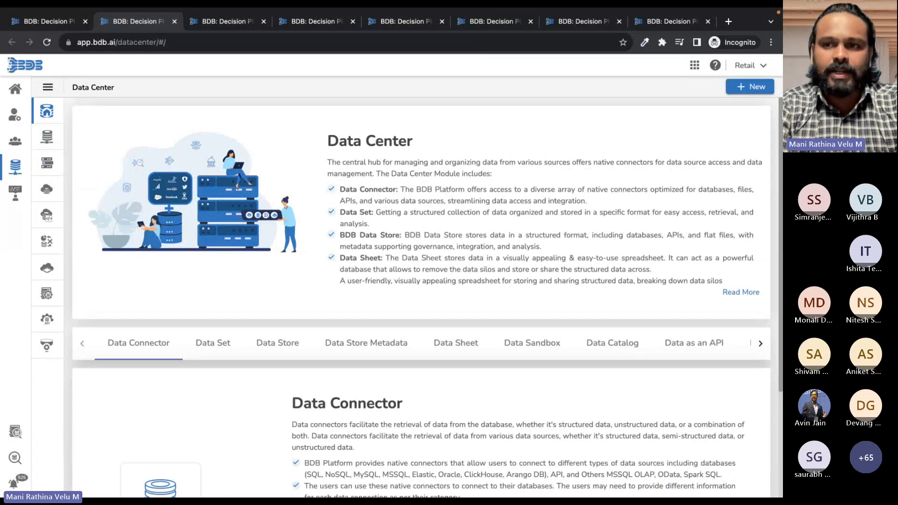
- Start a new data store metadata named WebCustomerDemo on the web_customer_data collection and proceed to its data type definition
left_click(747, 89)
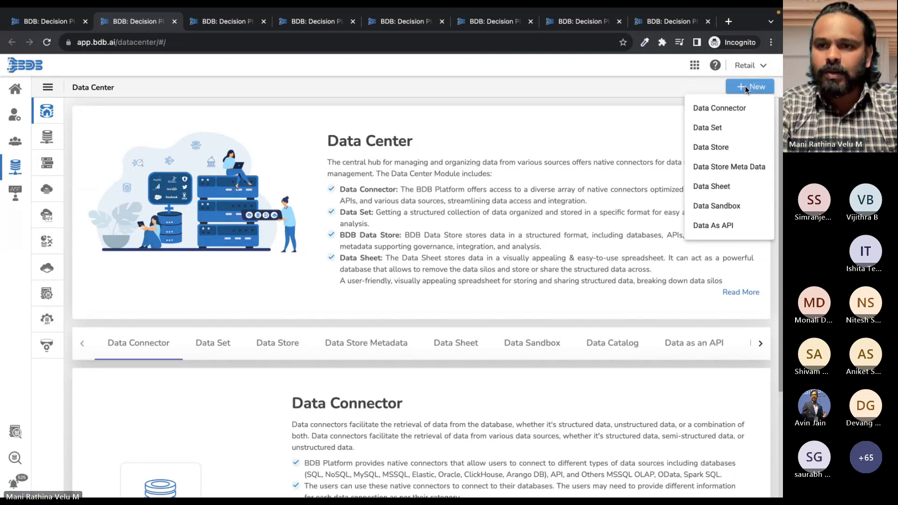
left_click(731, 168)
left_click(271, 164)
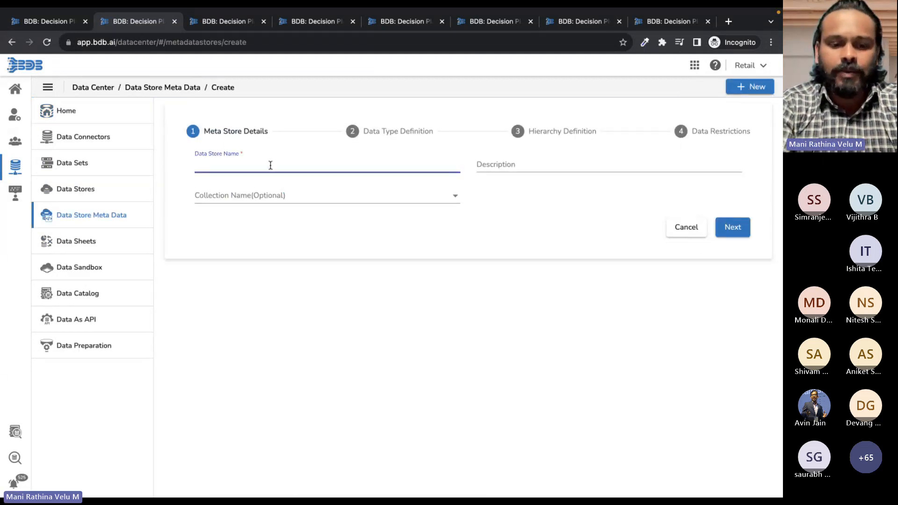
type("Web")
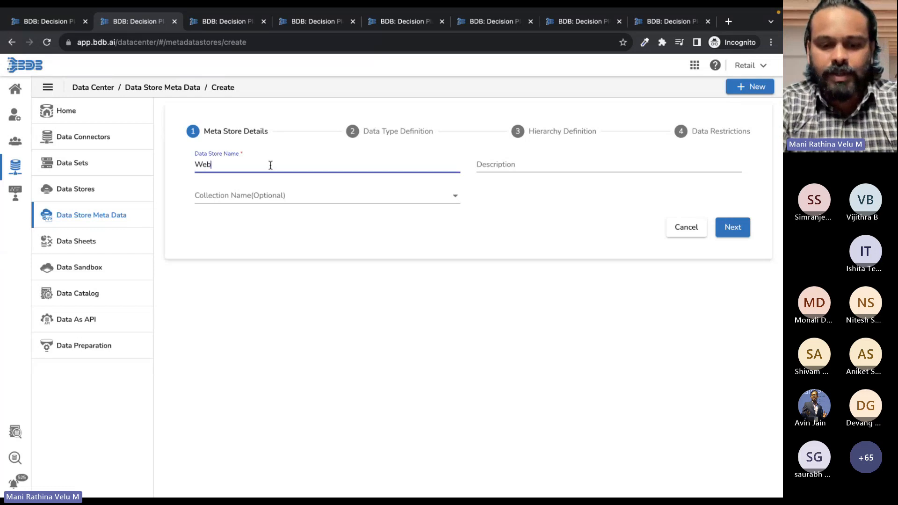
type("CustomerDemo")
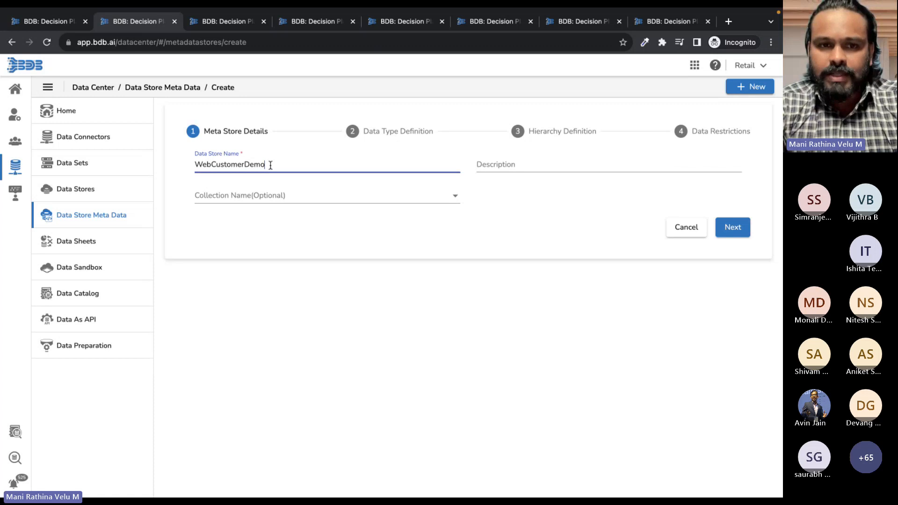
left_click(265, 195)
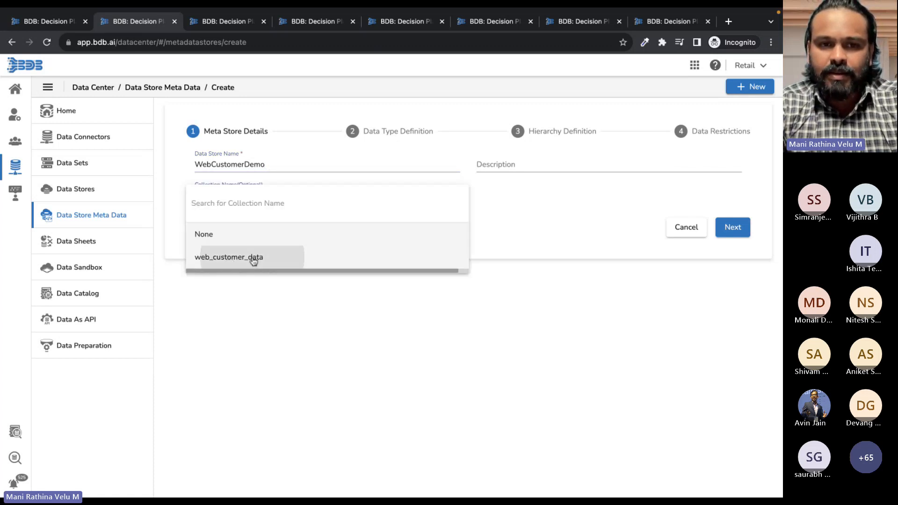
left_click(253, 260)
left_click(732, 227)
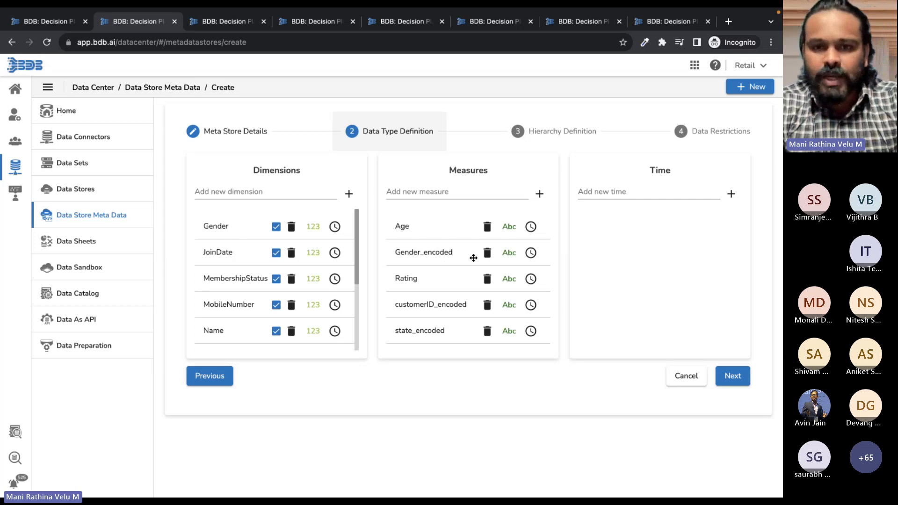
- Convert the Gender_encoded, customerID_encoded and state_encoded measures to dimensions and proceed to the hierarchy definition
left_click(508, 253)
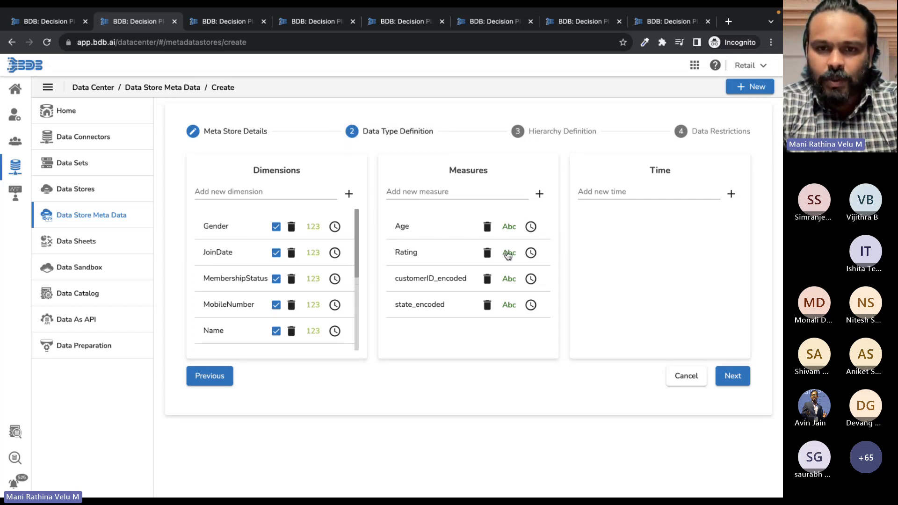
left_click(509, 279)
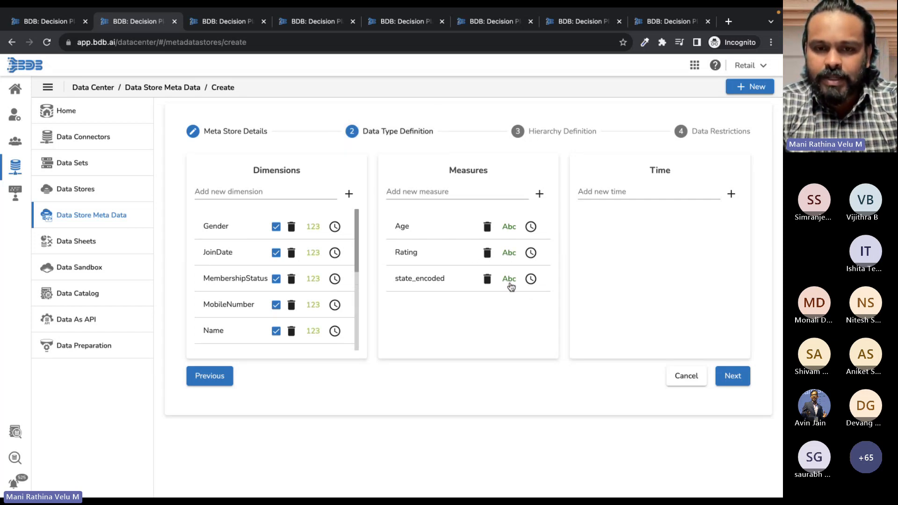
left_click(510, 279)
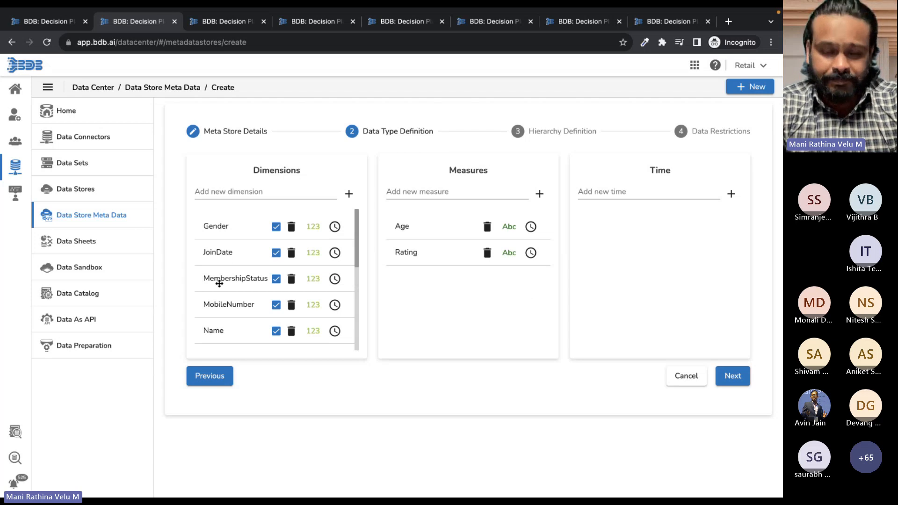
scroll(219, 283, "down", 5)
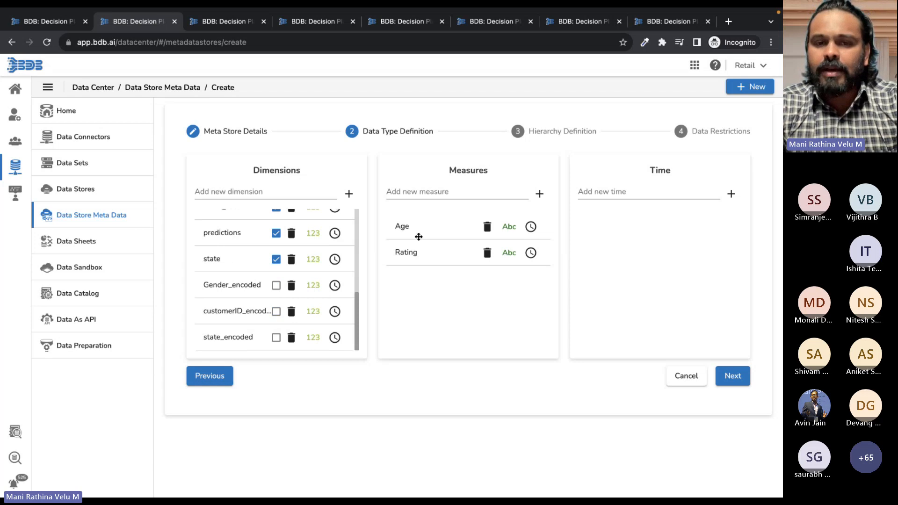
left_click(722, 372)
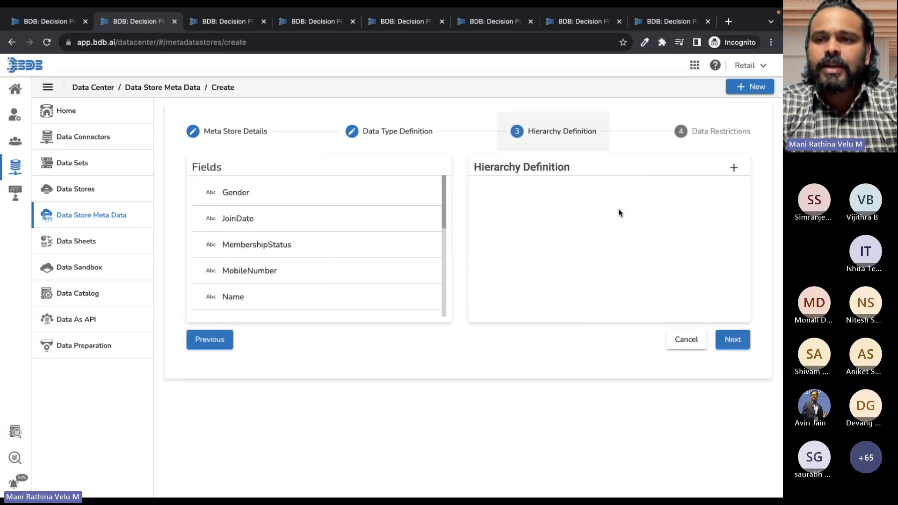
- Add a drill definition made of the city and state fields and proceed to the data restrictions
left_click(733, 168)
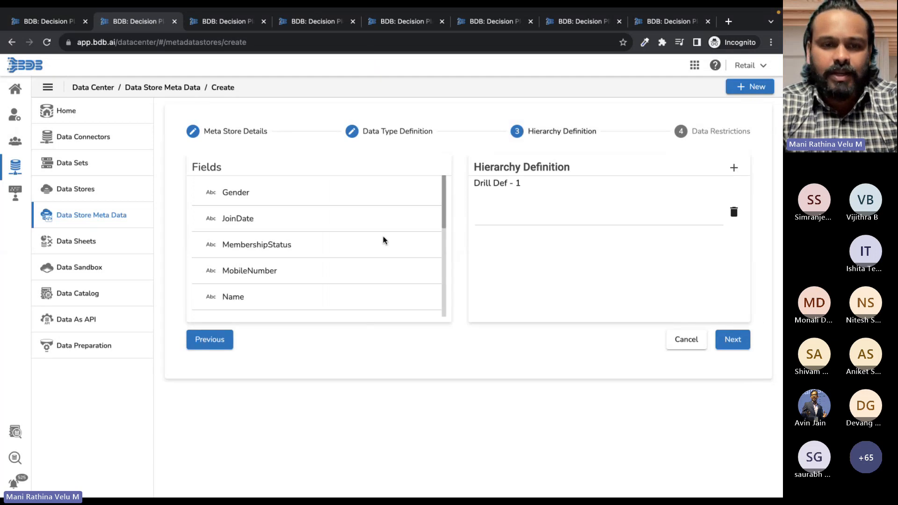
scroll(383, 240, "down", 5)
scroll(290, 241, "up", 1)
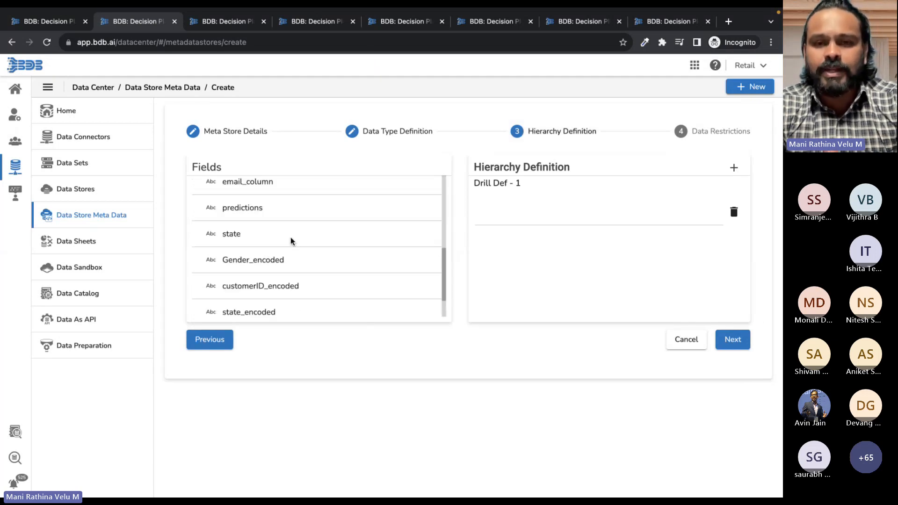
scroll(291, 241, "up", 3)
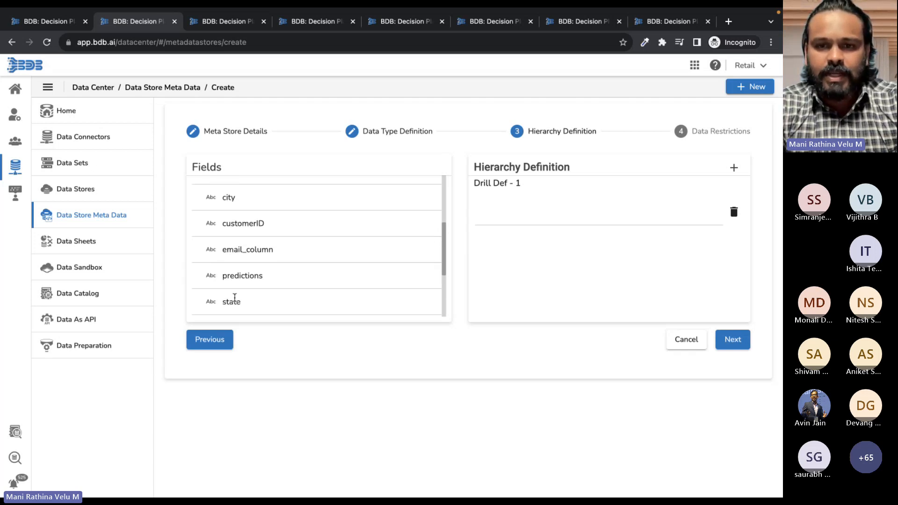
left_click_drag(234, 297, 521, 206)
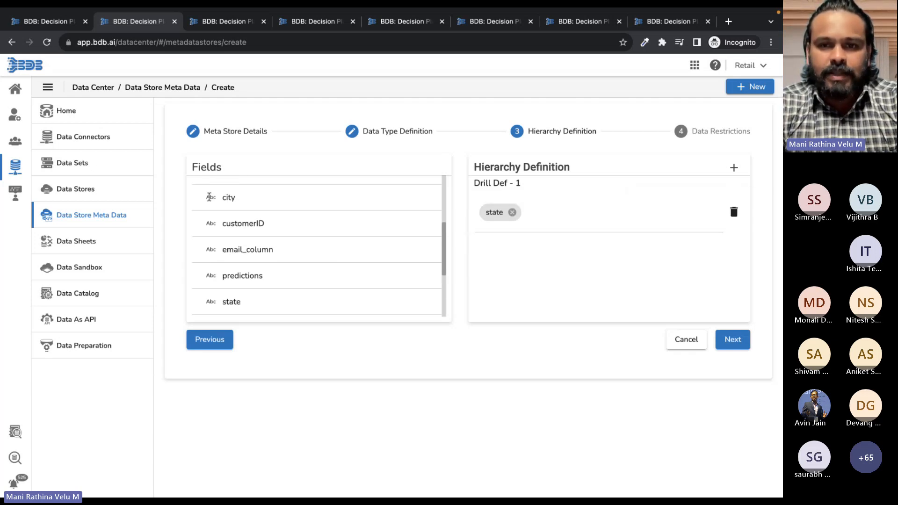
left_click_drag(209, 197, 569, 209)
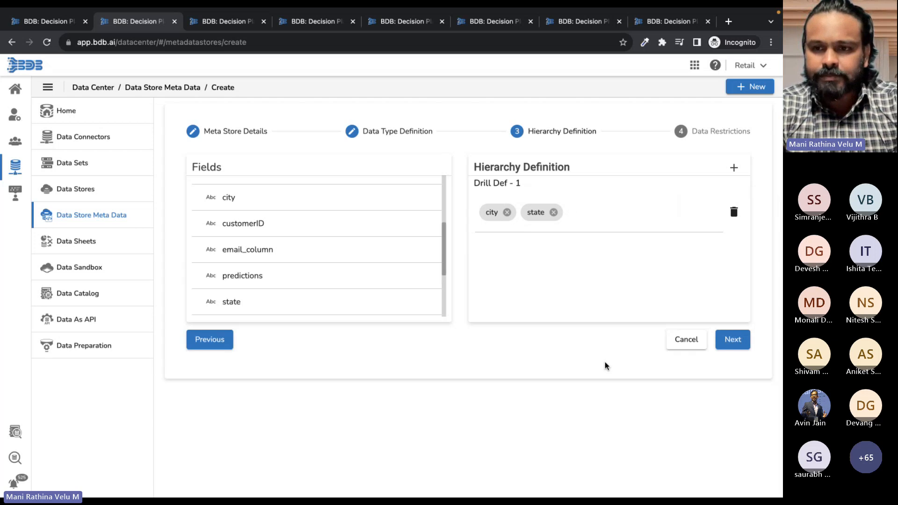
left_click(740, 345)
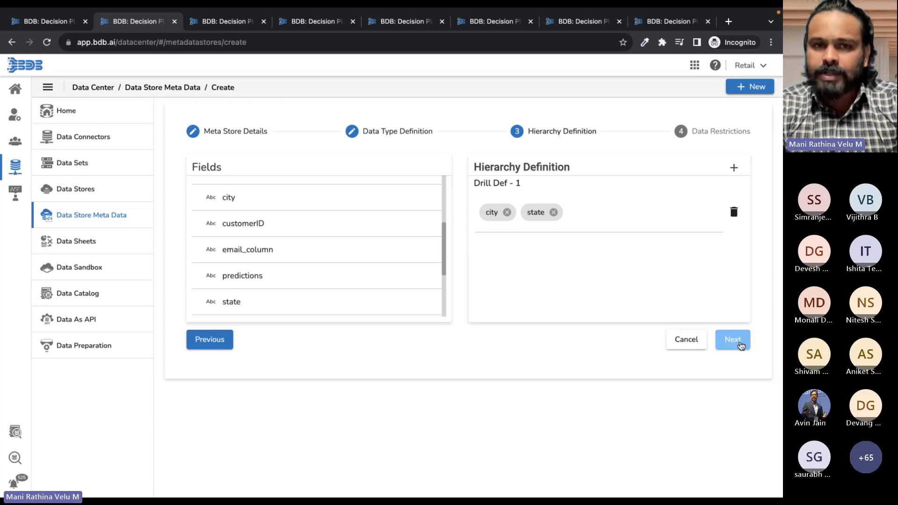
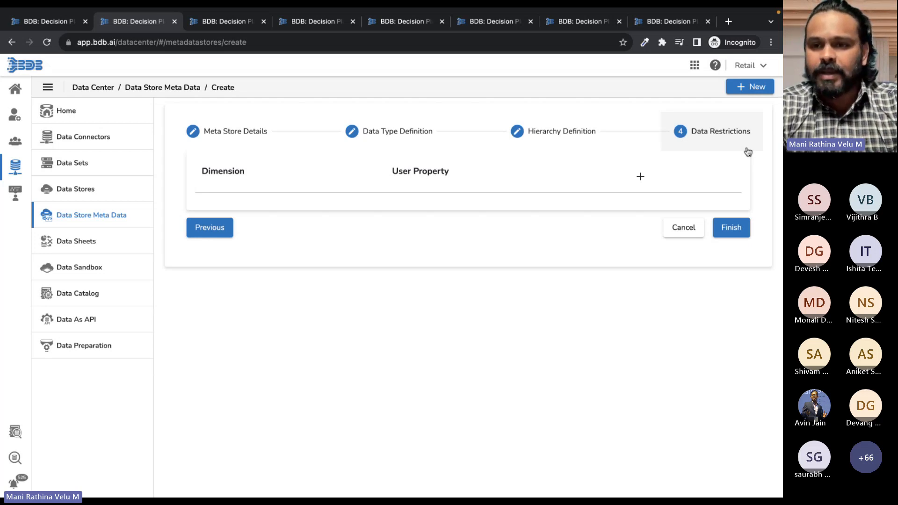
- Finish the metadata store without data restrictions and review the info of WebCustomerDemo
left_click(736, 229)
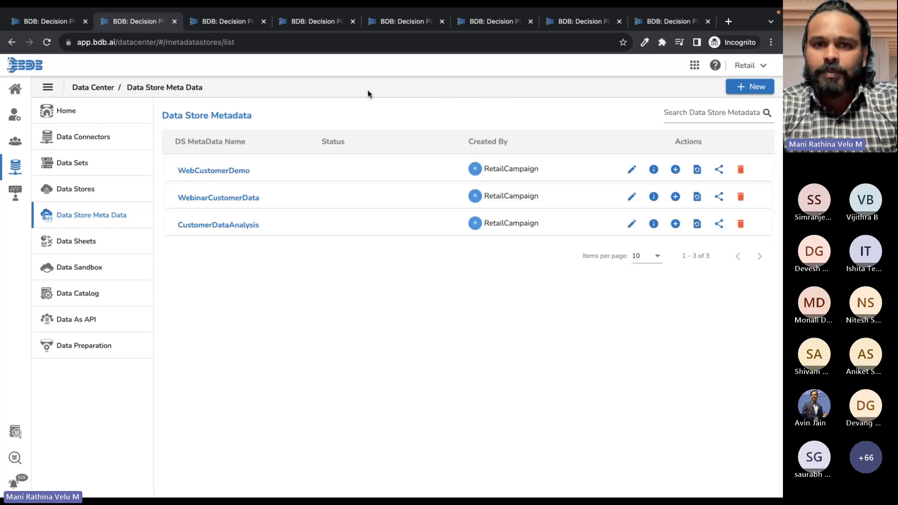
left_click(654, 171)
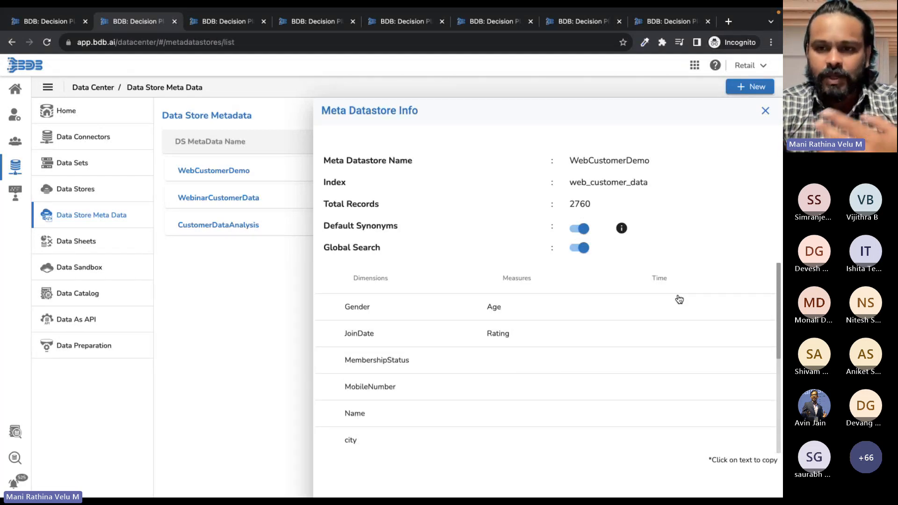
left_click(766, 111)
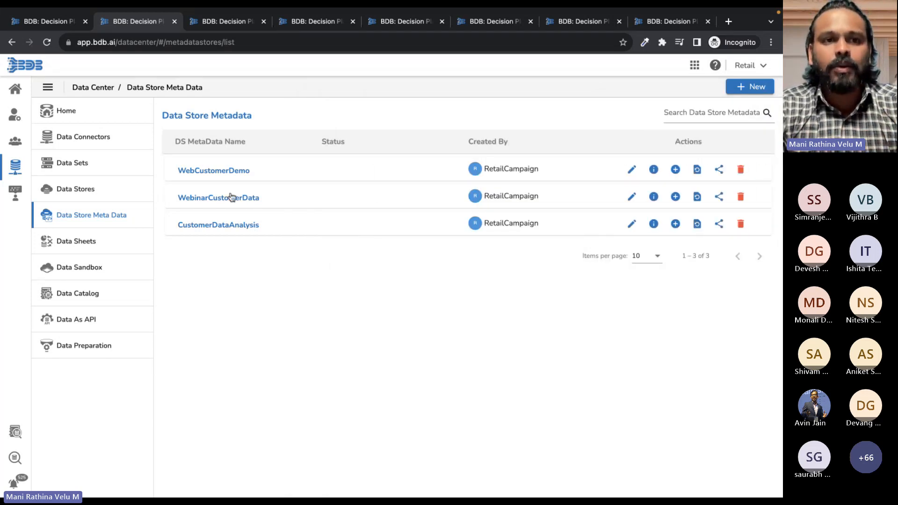
- Create a new report named WedCustDemo in My Documents based on the existing WebCustomerDemo data store
left_click(47, 22)
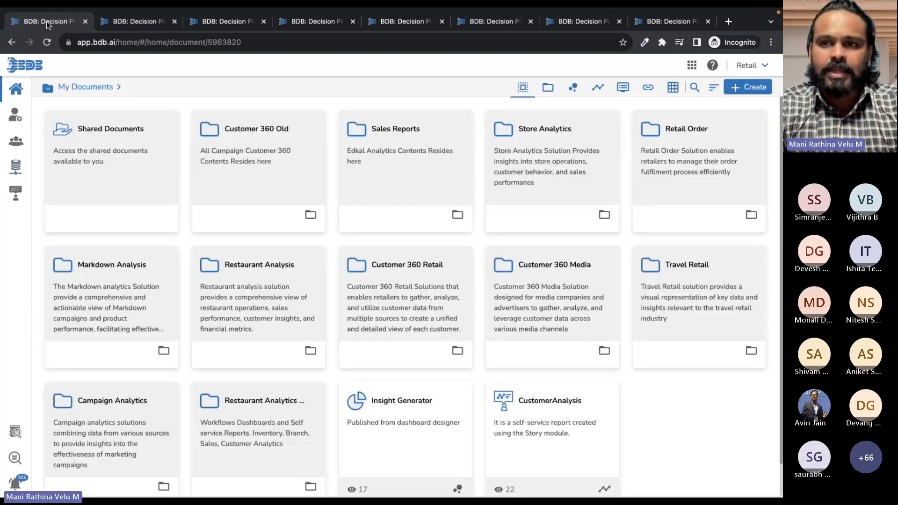
left_click(743, 90)
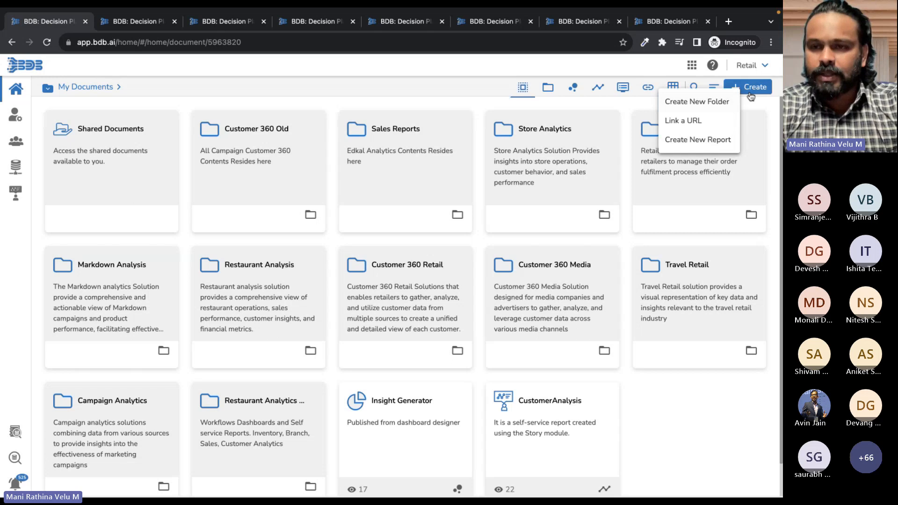
left_click(709, 140)
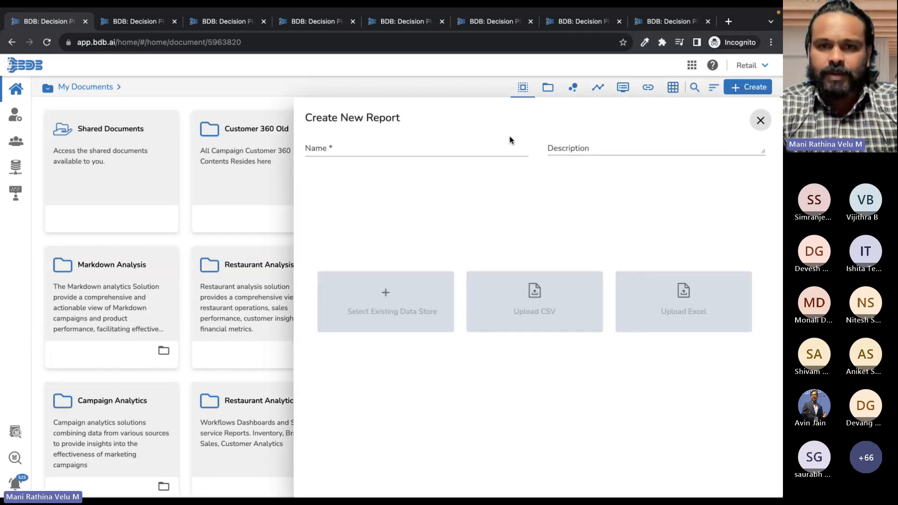
left_click(507, 148)
type("We")
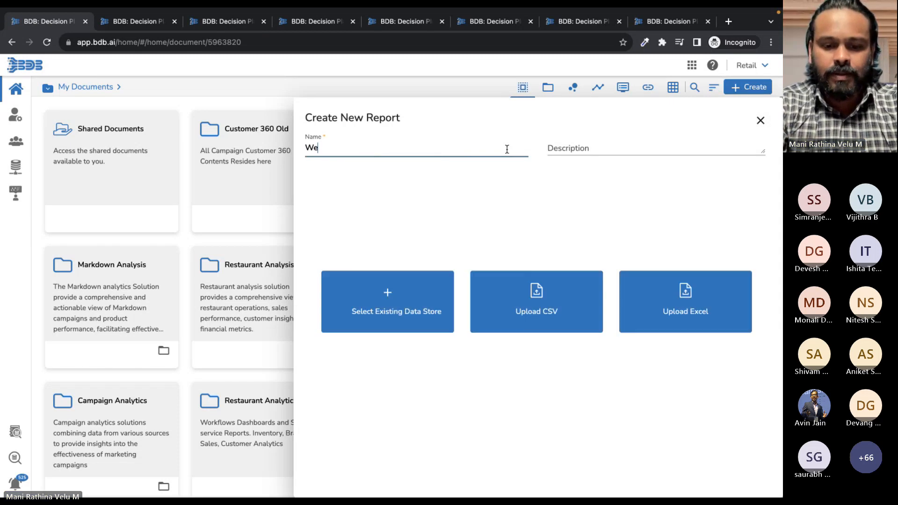
type("dCustDemo")
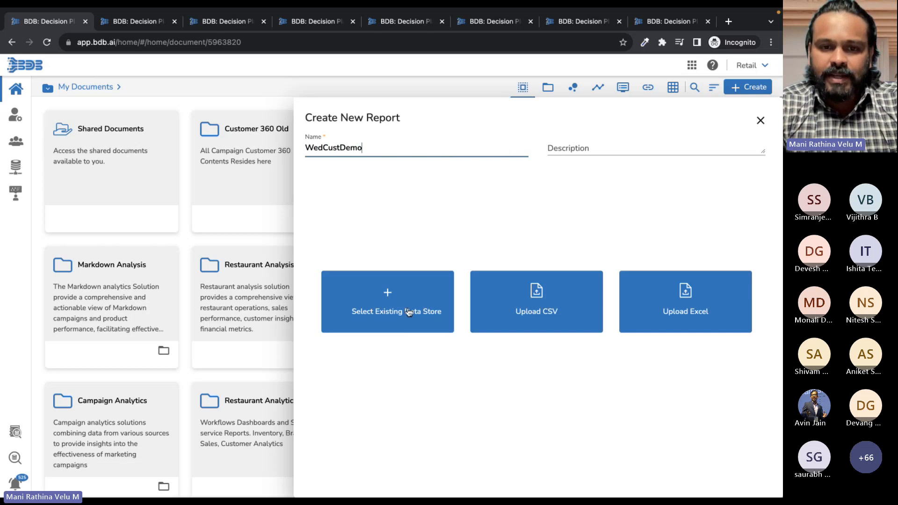
left_click(394, 314)
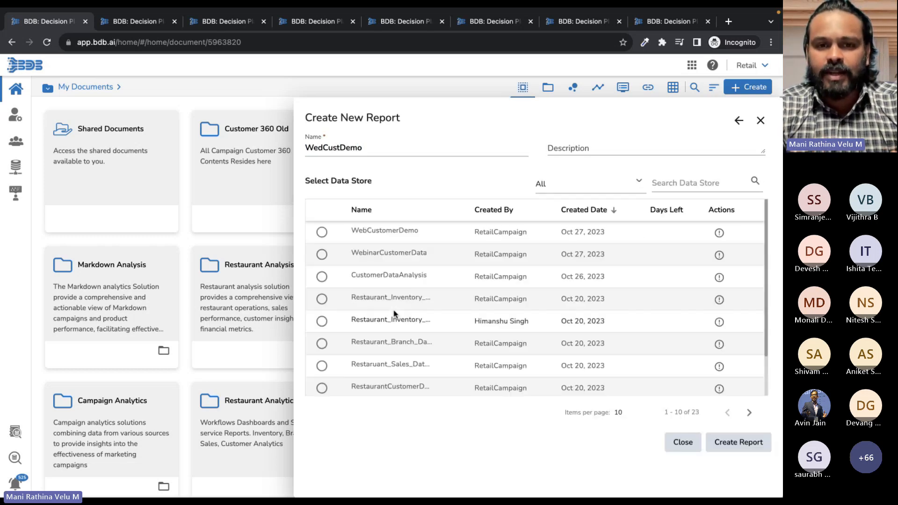
left_click(322, 233)
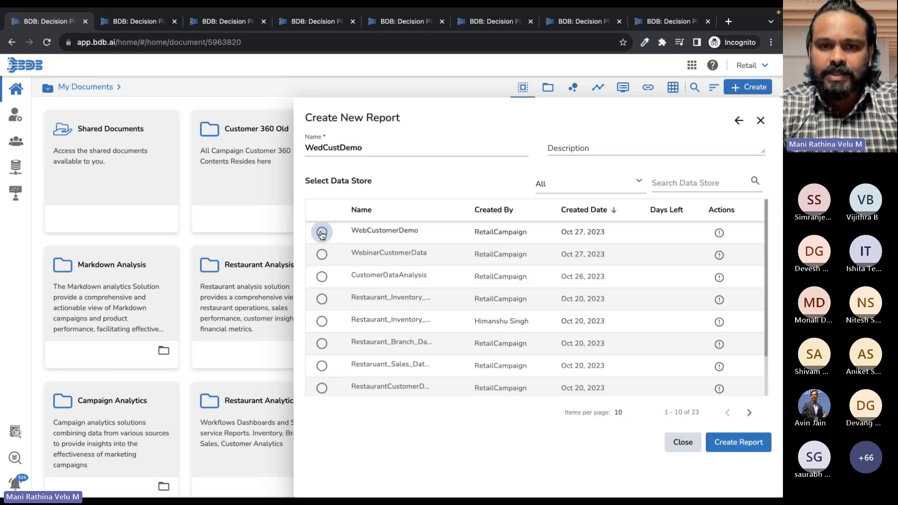
left_click(733, 443)
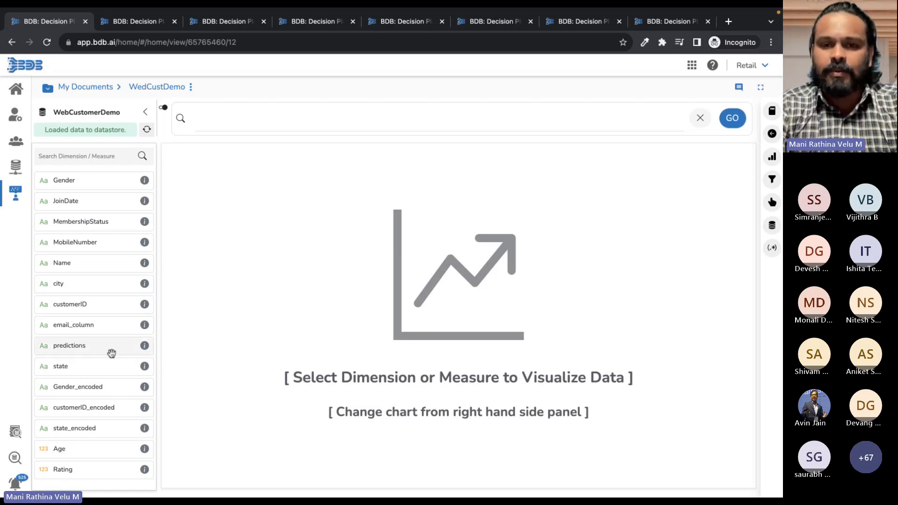
- Build a view of the count of customerID from the WebCustomerDemo data store using the search query
left_click(162, 110)
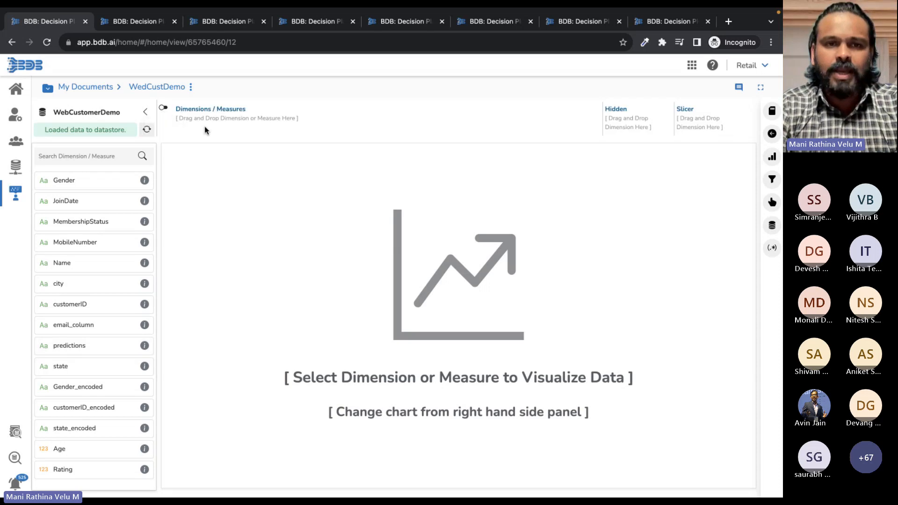
left_click(163, 108)
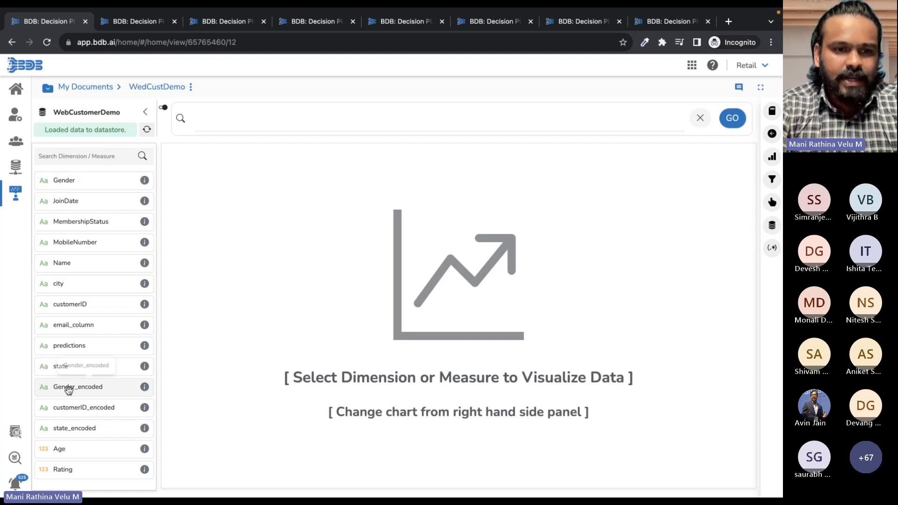
left_click(222, 122)
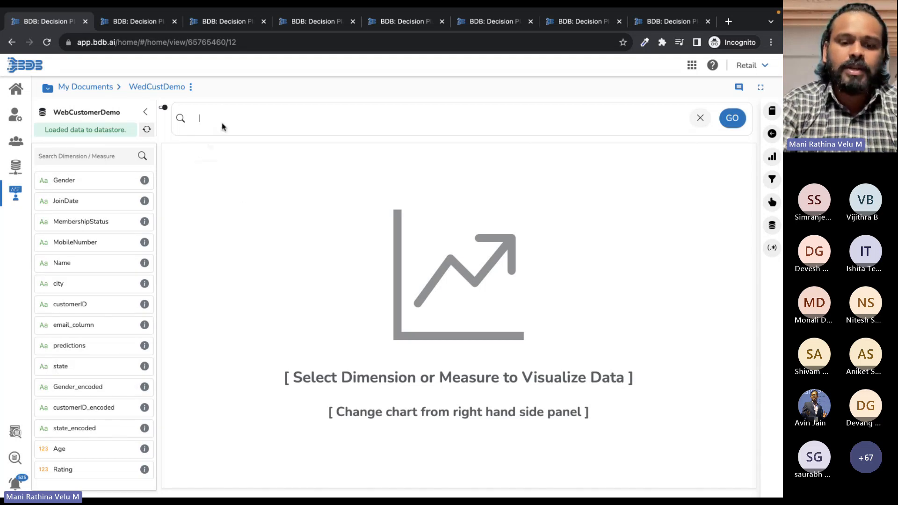
type("count")
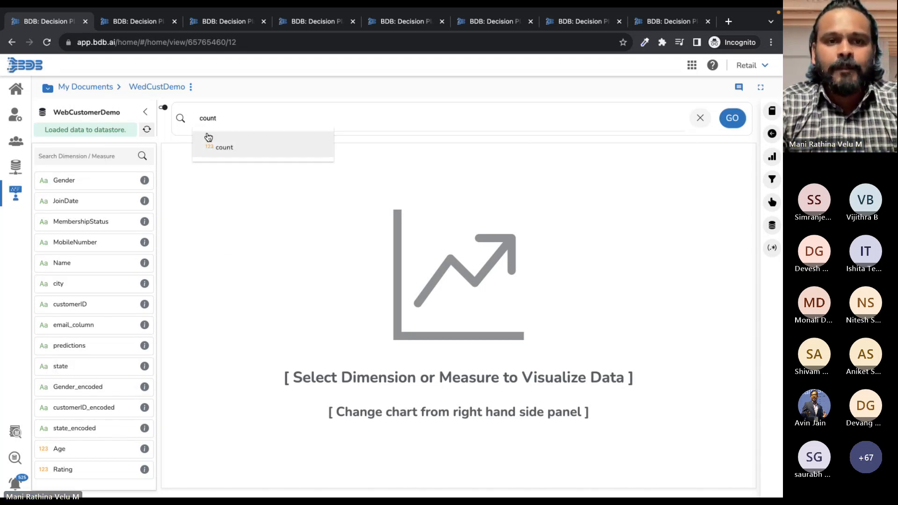
left_click(219, 144)
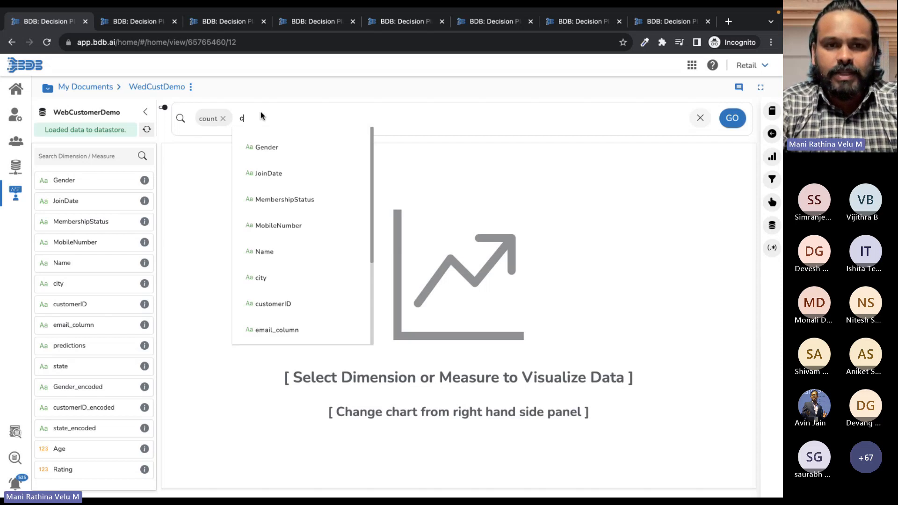
type("cus")
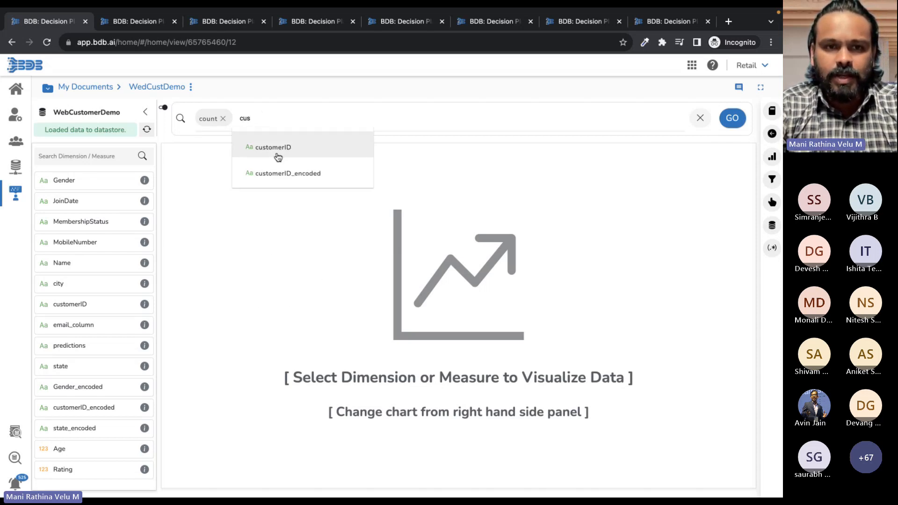
left_click(278, 153)
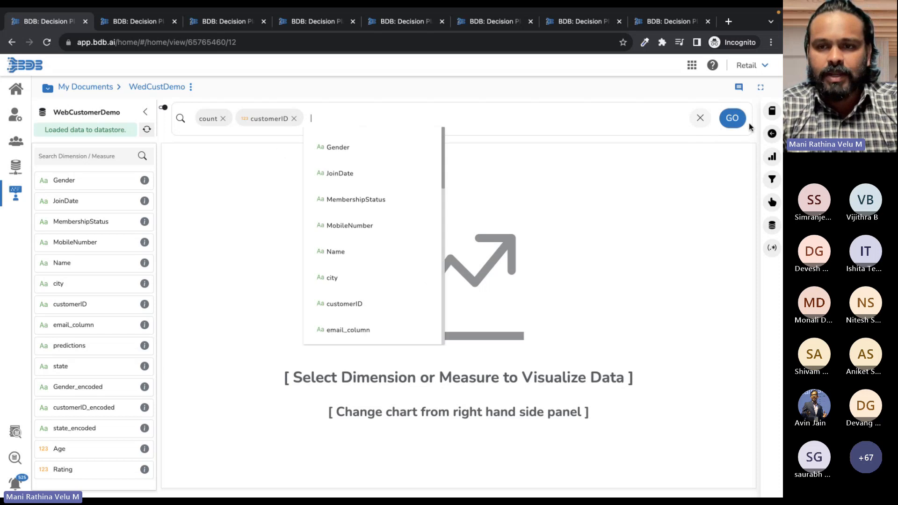
left_click(733, 120)
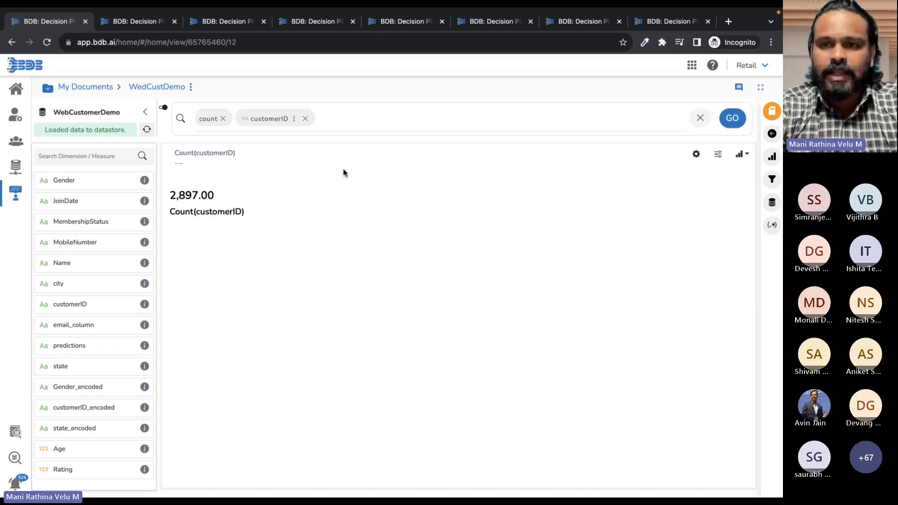
- Clear the title of the customer count view in its header configuration
left_click(698, 155)
left_click(707, 204)
left_click_drag(745, 205, 663, 206)
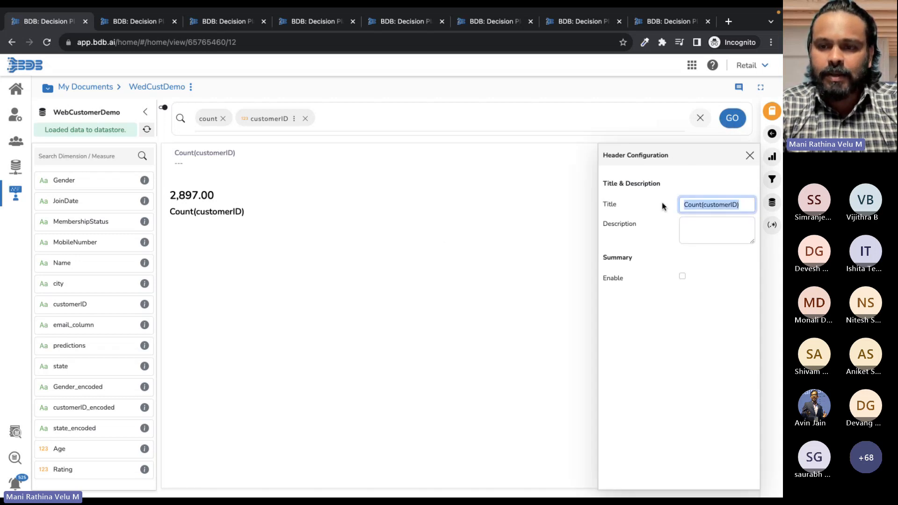
key("BackSpace")
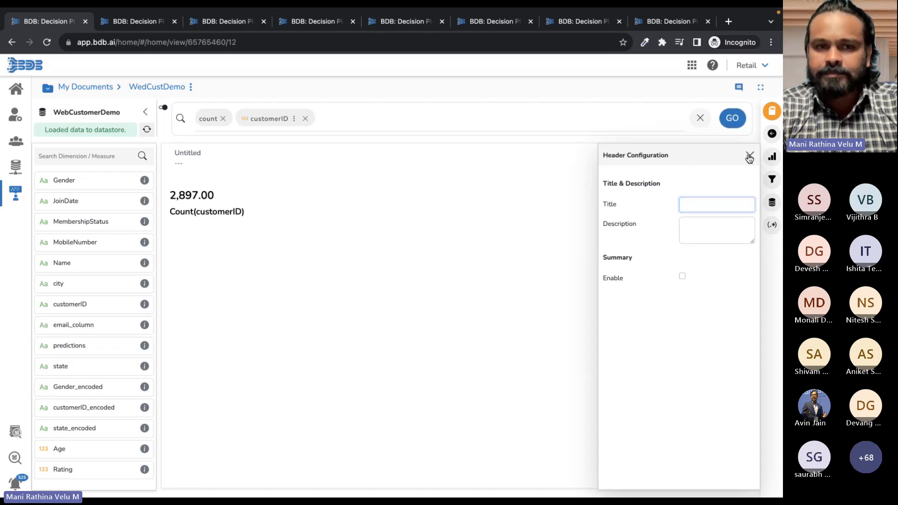
left_click(749, 155)
- Set the label of the customer count chart to "No of Customers" in its chart properties
left_click(717, 155)
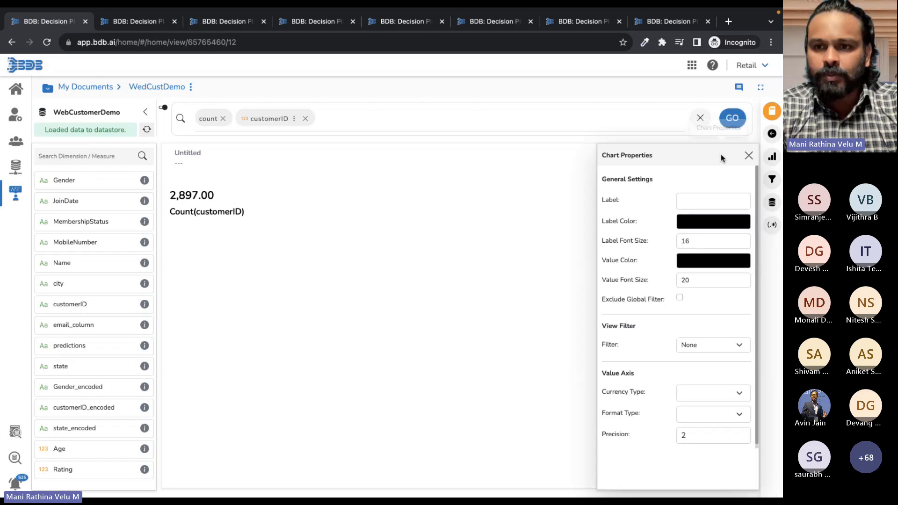
left_click(698, 207)
type("No ")
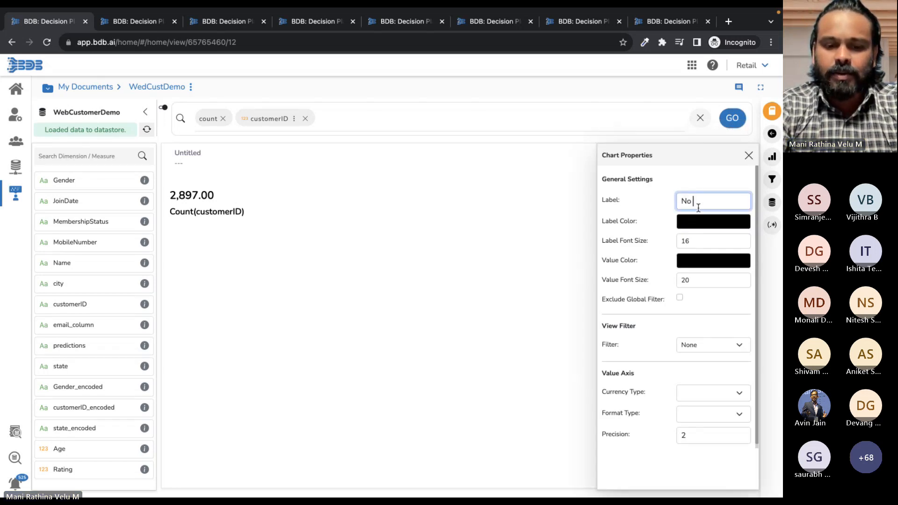
type("of Custo")
key("BackSpace")
type("tomers")
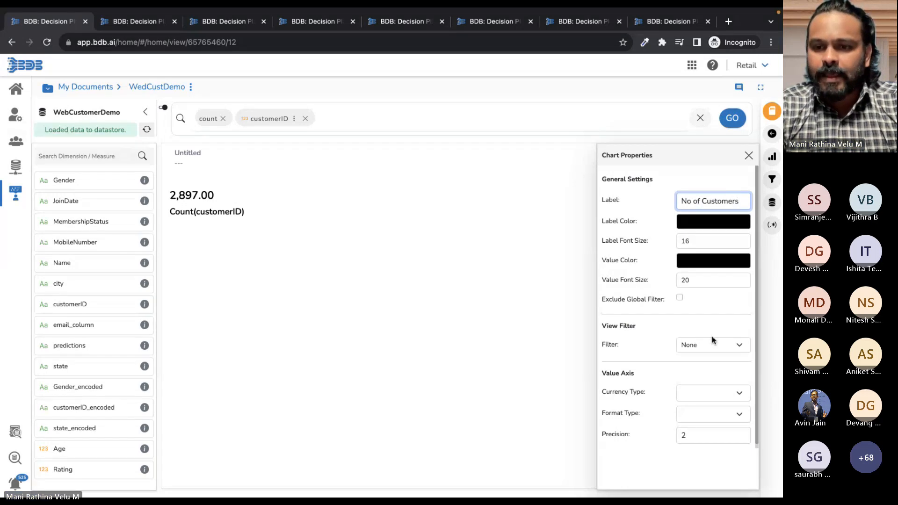
- Set the value precision of the customer count chart to 0 and save the view to the WedCustDemo report
left_click(684, 433)
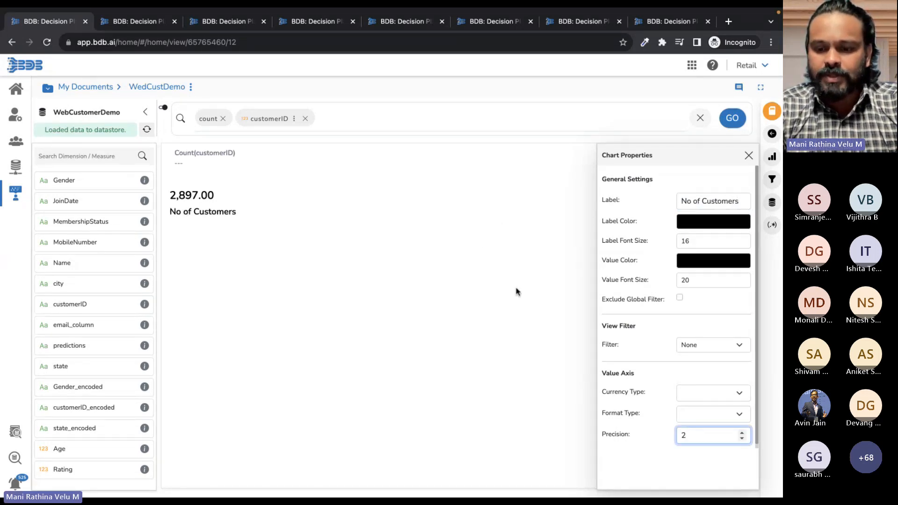
key("Down")
key("Down")
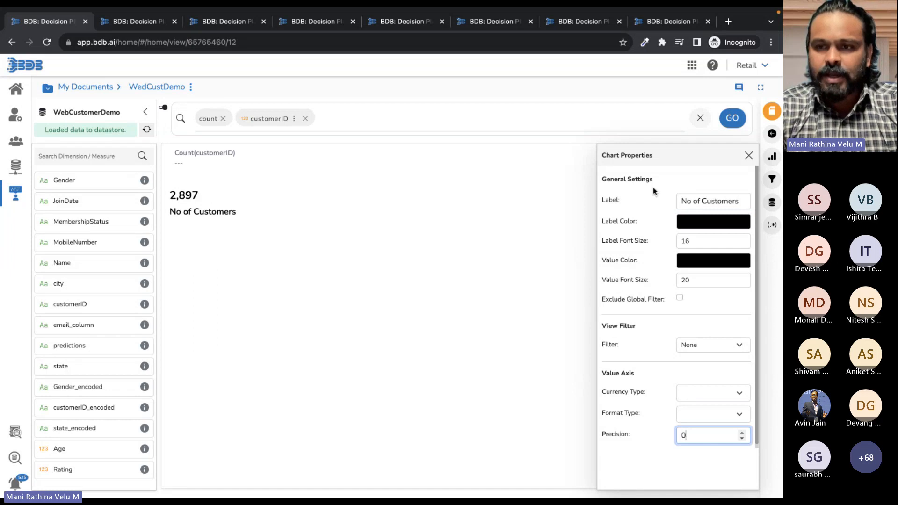
left_click(772, 113)
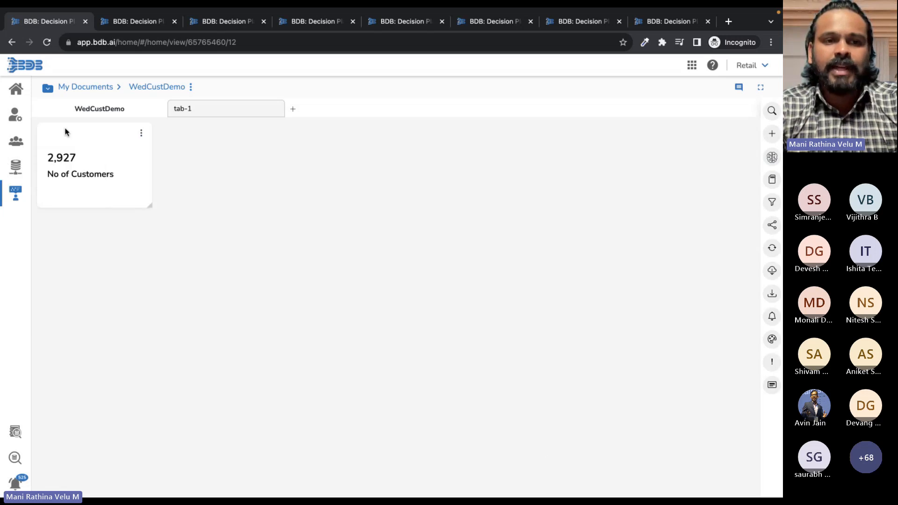
- Rename the dashboard tab "tab-1" to "Customer Overview"
mouse_move(242, 113)
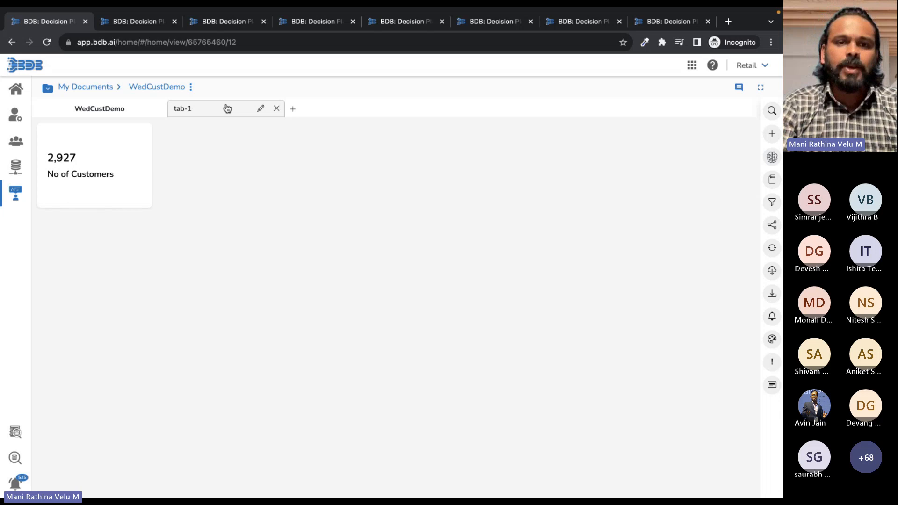
left_click(227, 109)
left_click_drag(234, 110, 164, 108)
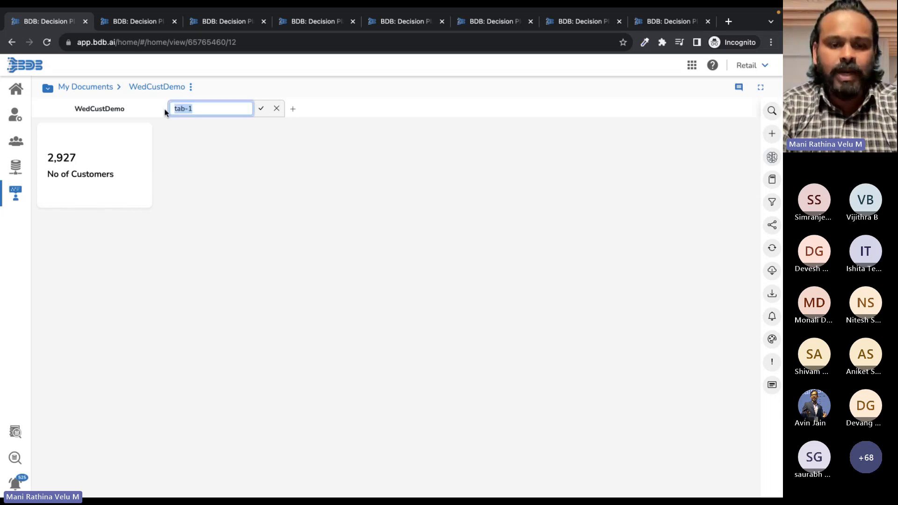
type("Customer")
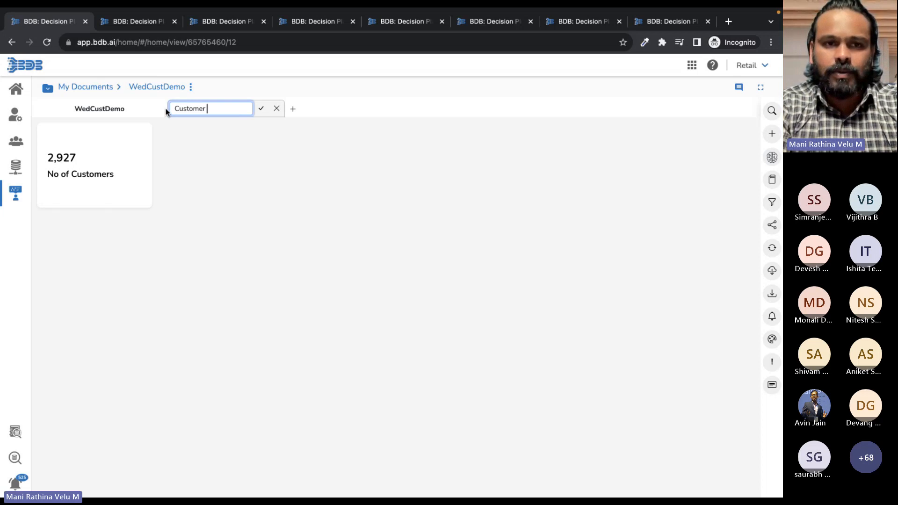
type(" Overview")
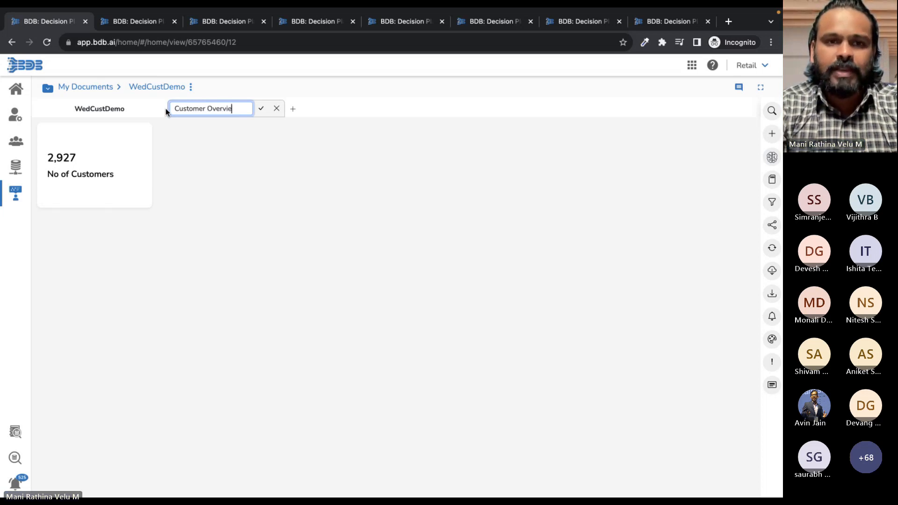
left_click(262, 108)
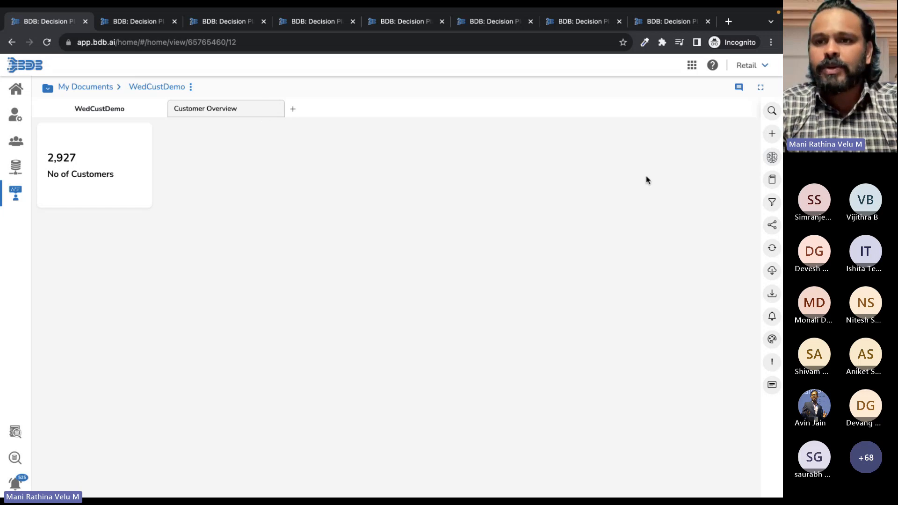
- Create a new view that plots the count of customerID by Gender as a pie chart
left_click(777, 135)
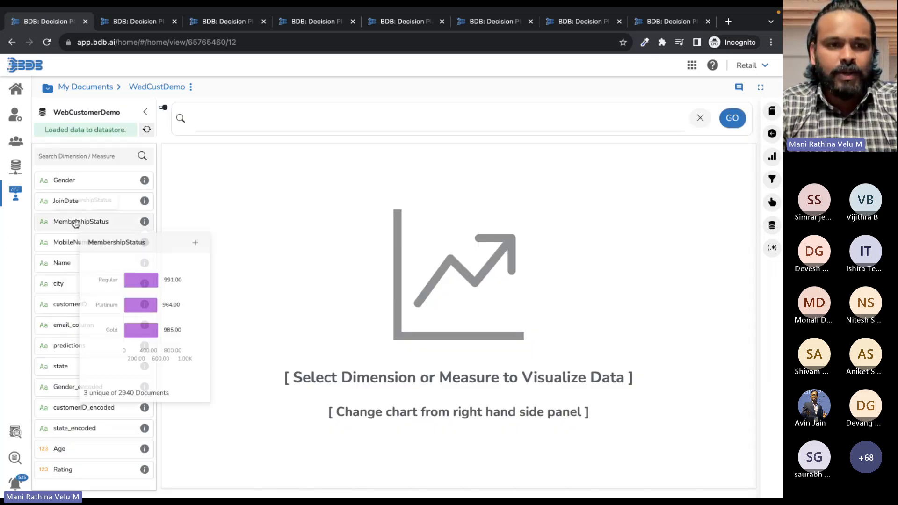
left_click_drag(66, 180, 236, 126)
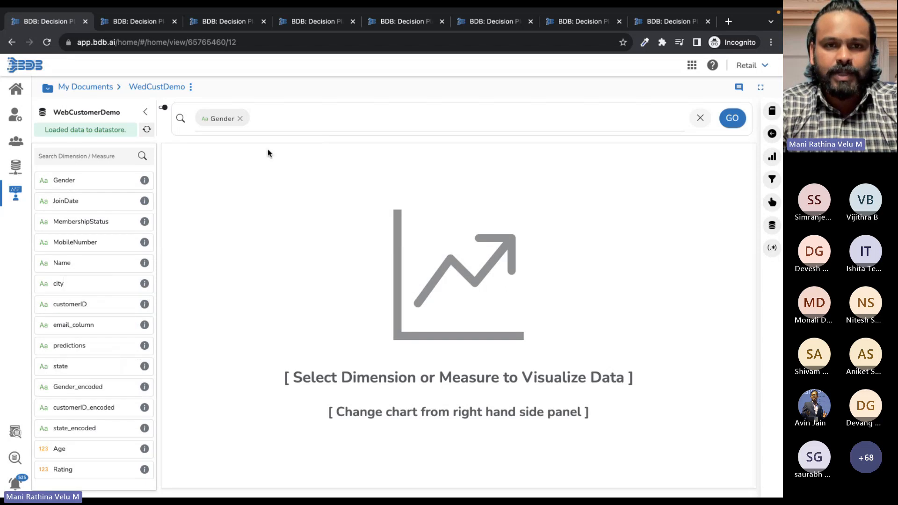
left_click(279, 125)
type("count")
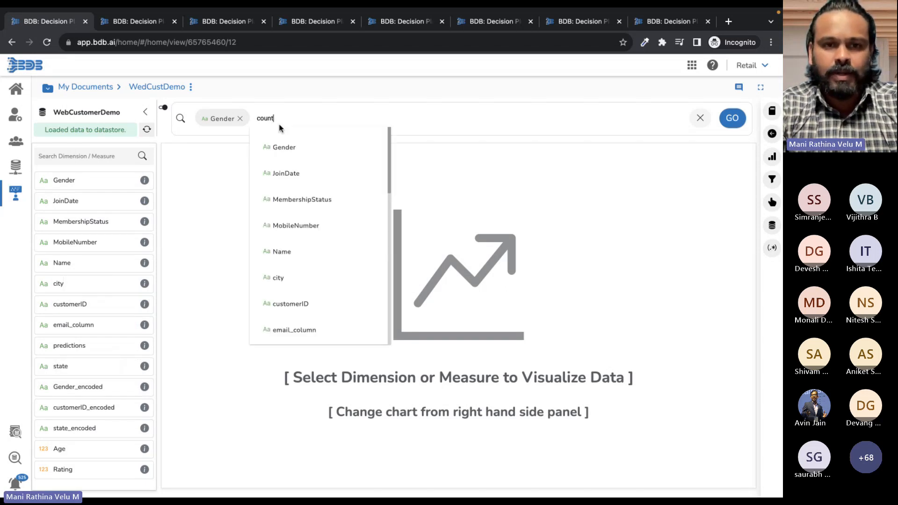
left_click(293, 153)
left_click(307, 118)
type("cu")
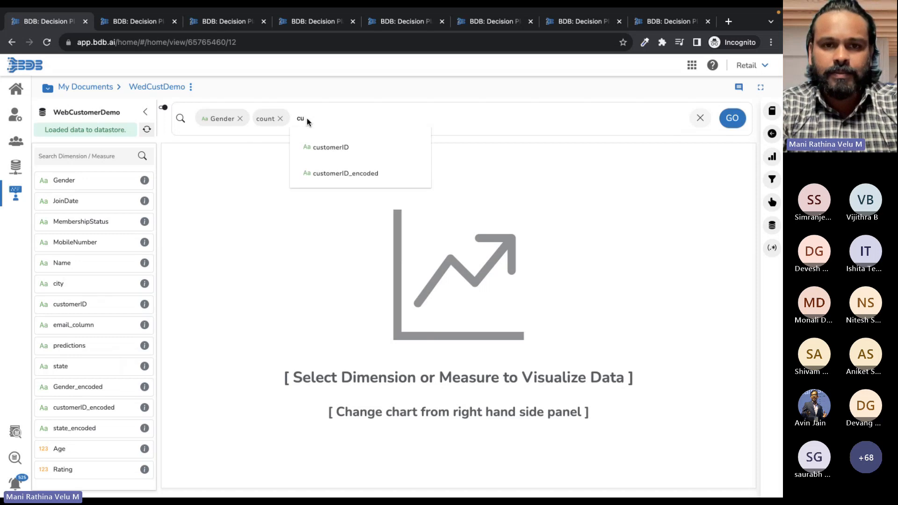
left_click(311, 147)
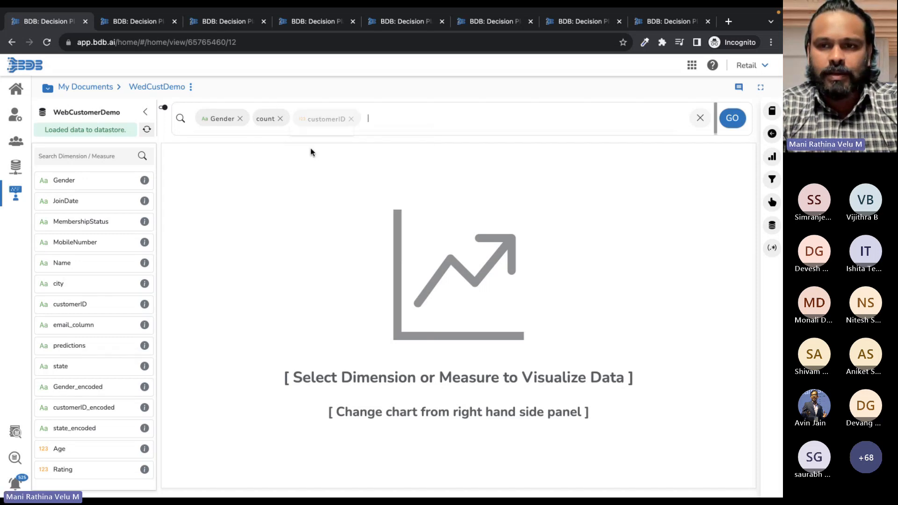
left_click(733, 120)
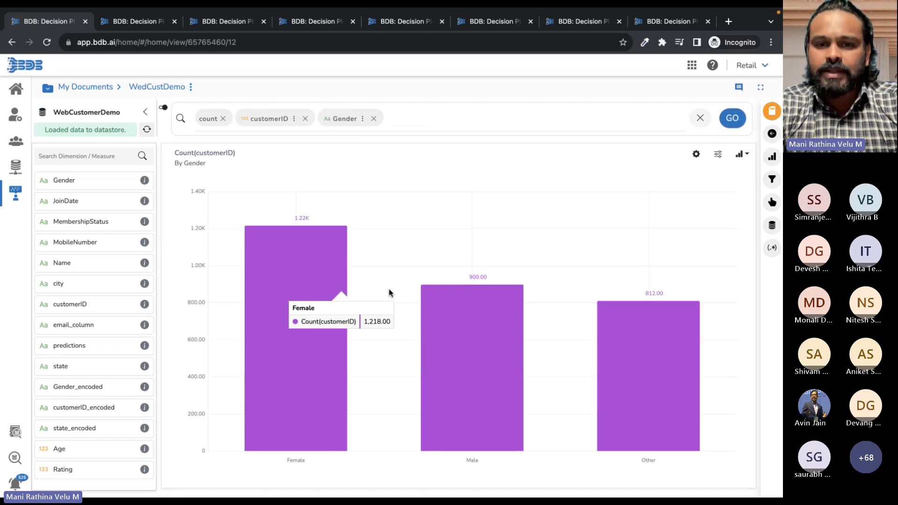
left_click(739, 156)
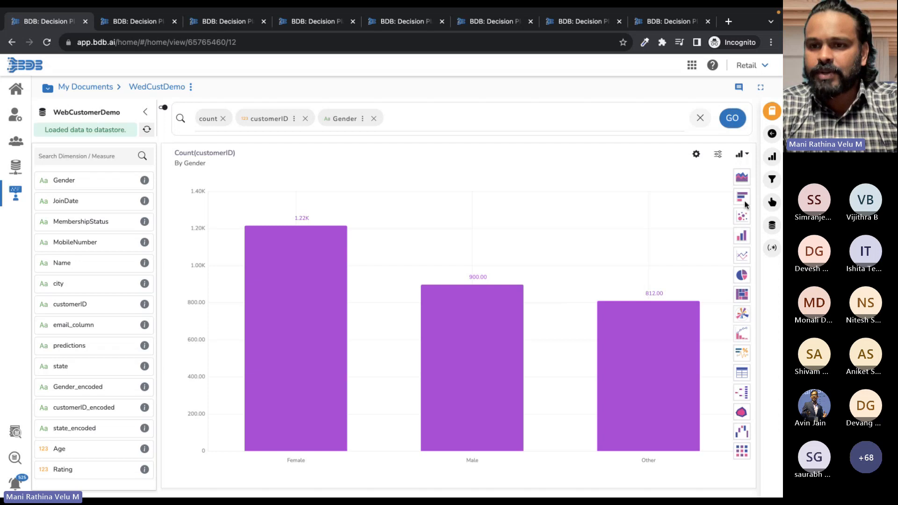
left_click(742, 273)
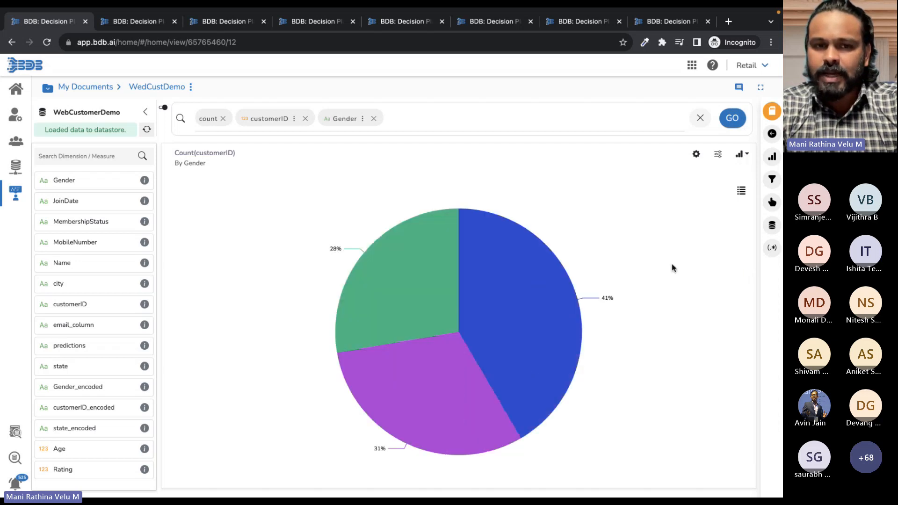
- Set the pie chart's title to "No of Customer"
left_click(696, 154)
left_click_drag(741, 204, 649, 208)
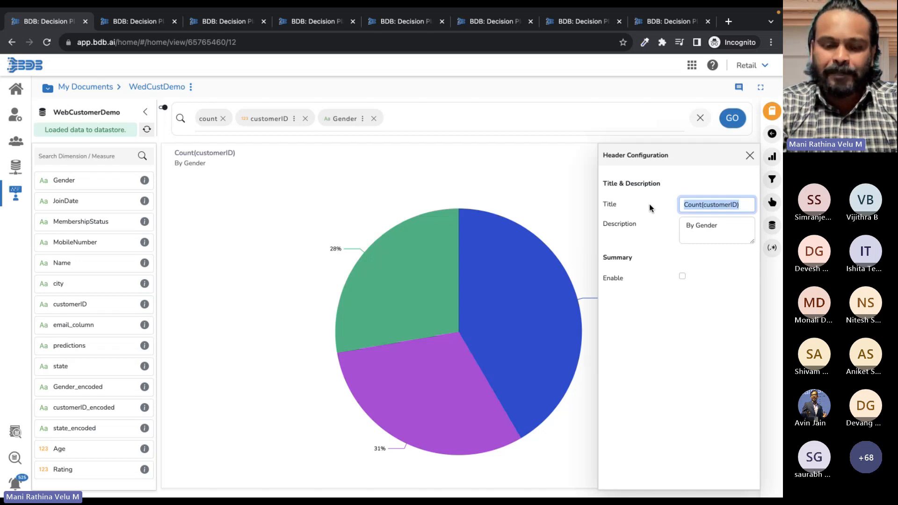
type("No")
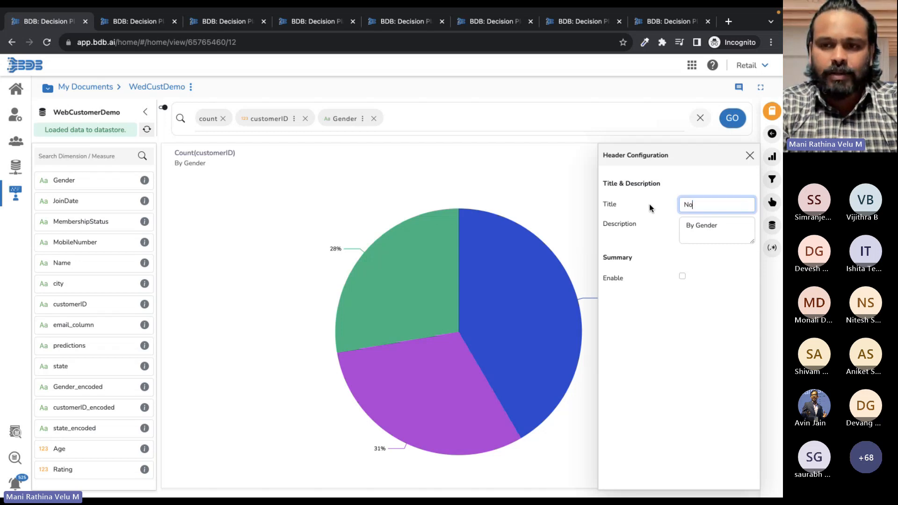
type(" of Customer")
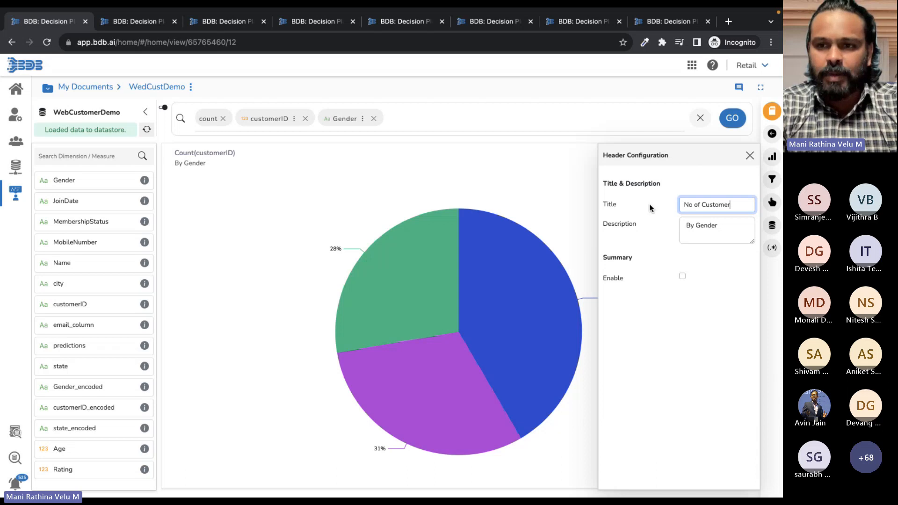
left_click(749, 156)
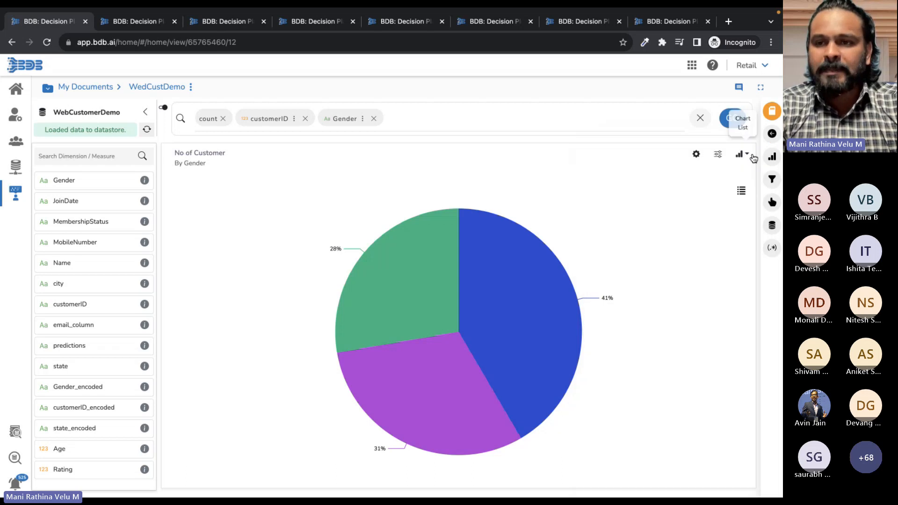
- Set the pie chart's legend style to Fixed in the chart properties
left_click(719, 154)
scroll(640, 312, "down", 3)
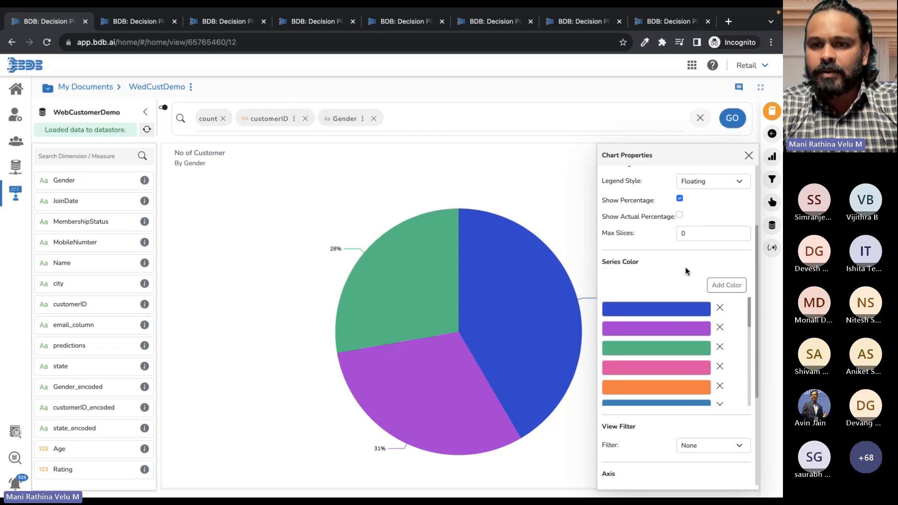
scroll(685, 271, "down", 2)
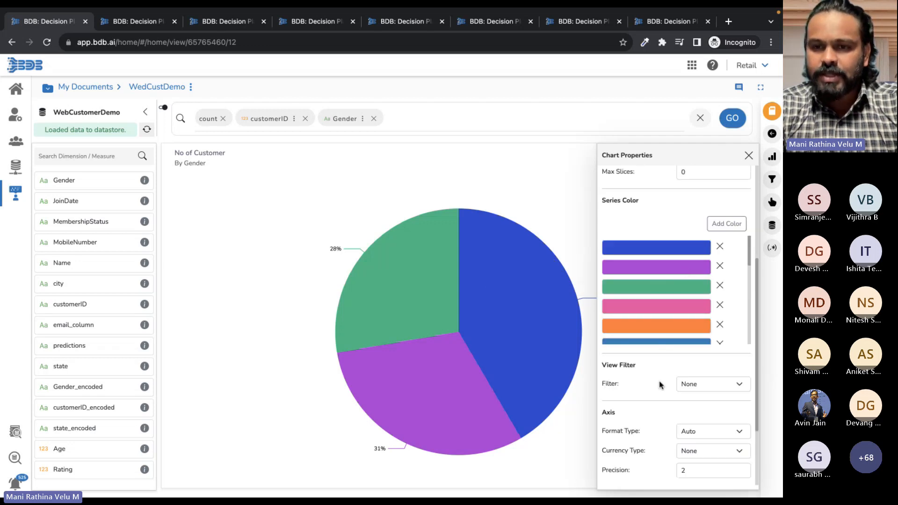
scroll(660, 385, "up", 5)
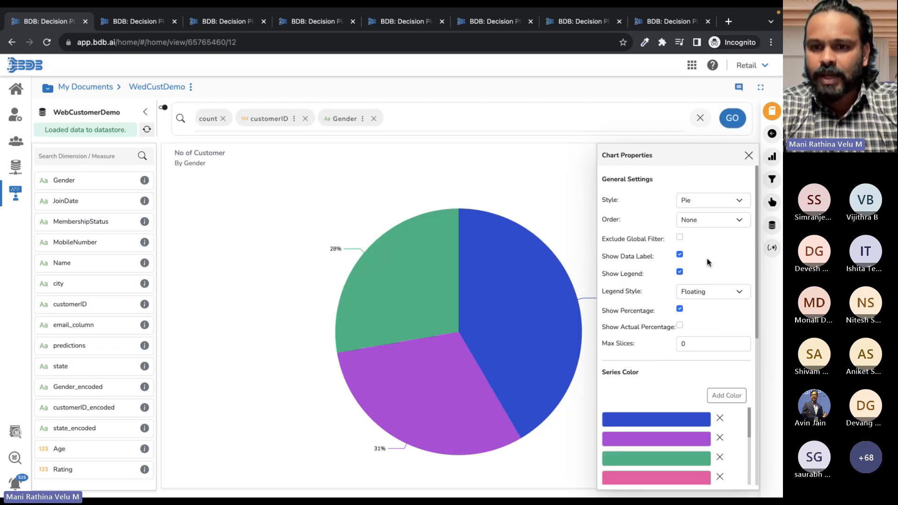
left_click(710, 291)
left_click(693, 281)
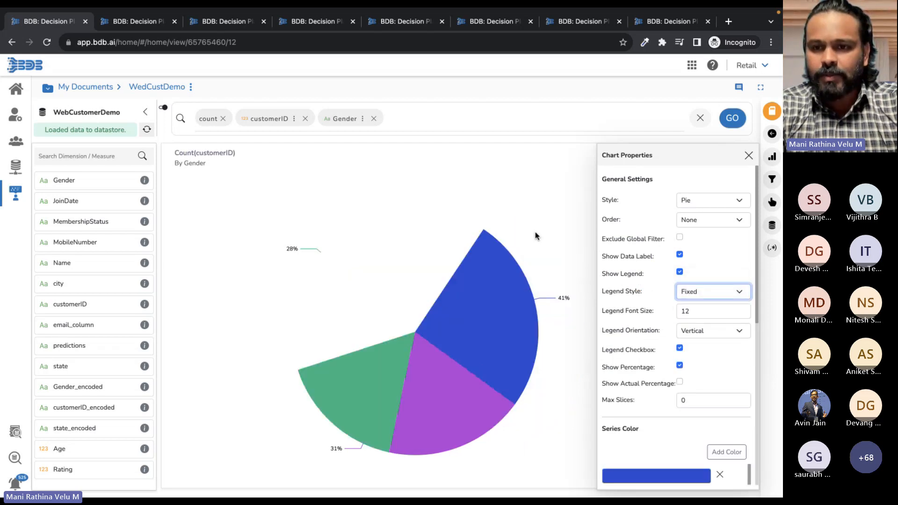
left_click(749, 156)
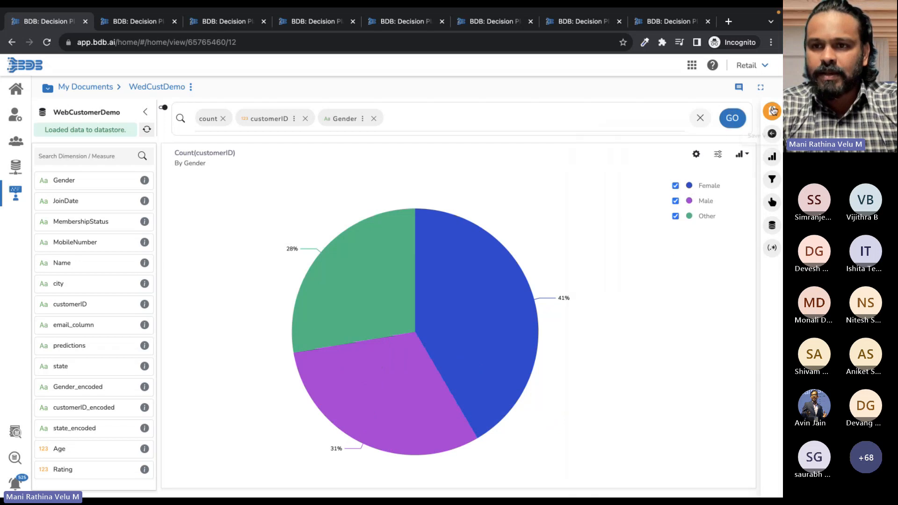
- Save the gender pie chart view, and save the dashboard with that chart's tile widened to roughly twice its width
left_click(771, 111)
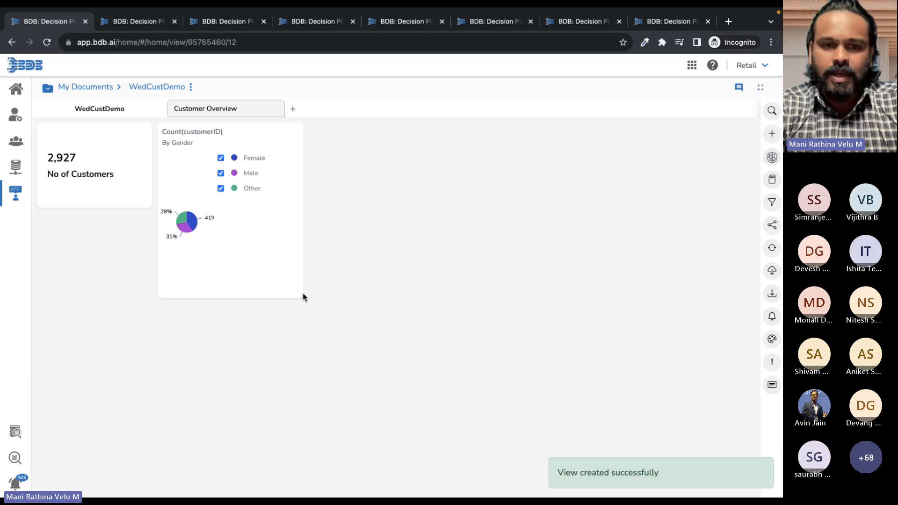
left_click_drag(302, 298, 460, 297)
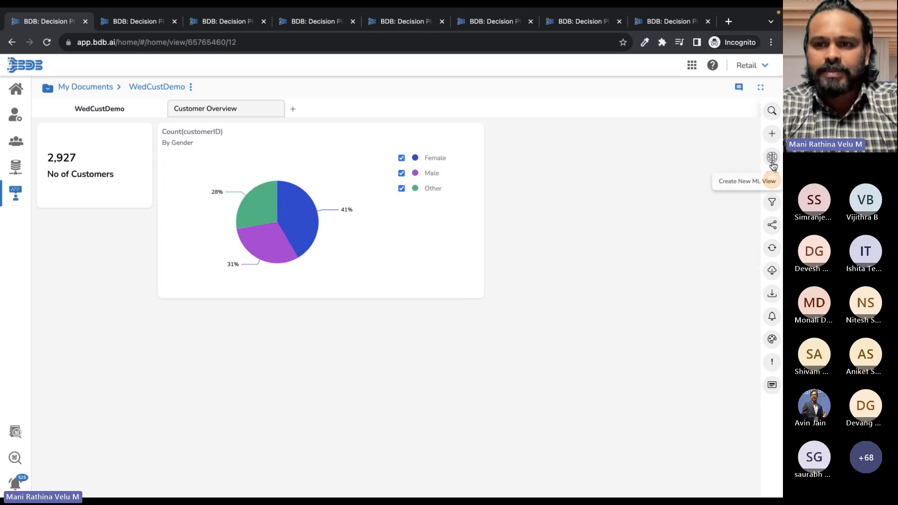
left_click(771, 179)
- Create another new view that plots Rating by Gender
left_click(772, 135)
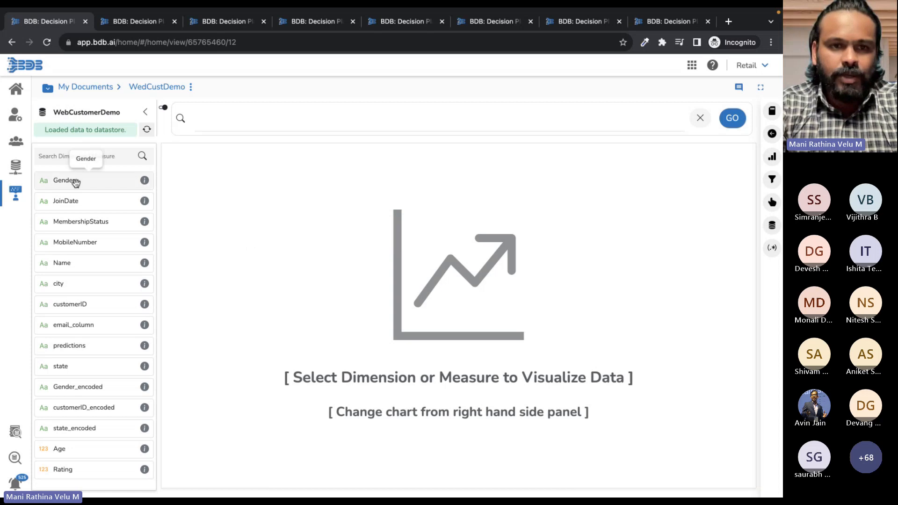
left_click_drag(74, 180, 248, 120)
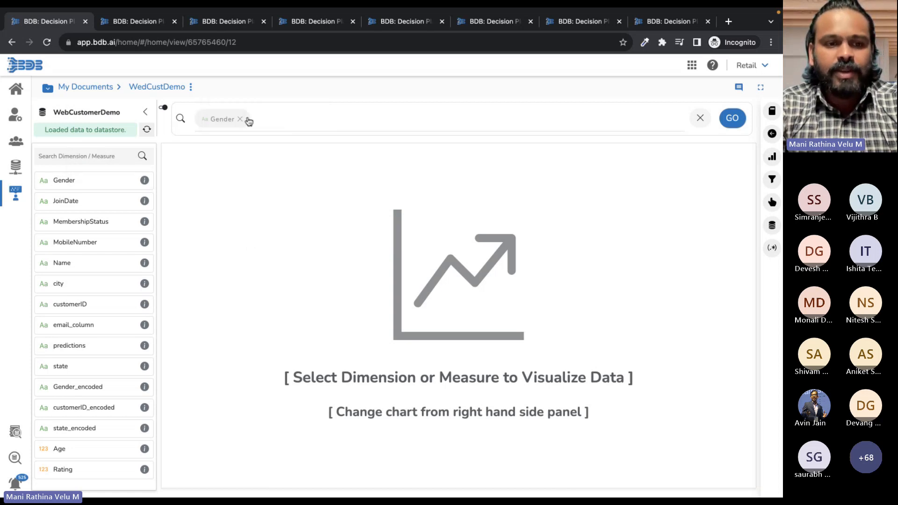
left_click(270, 116)
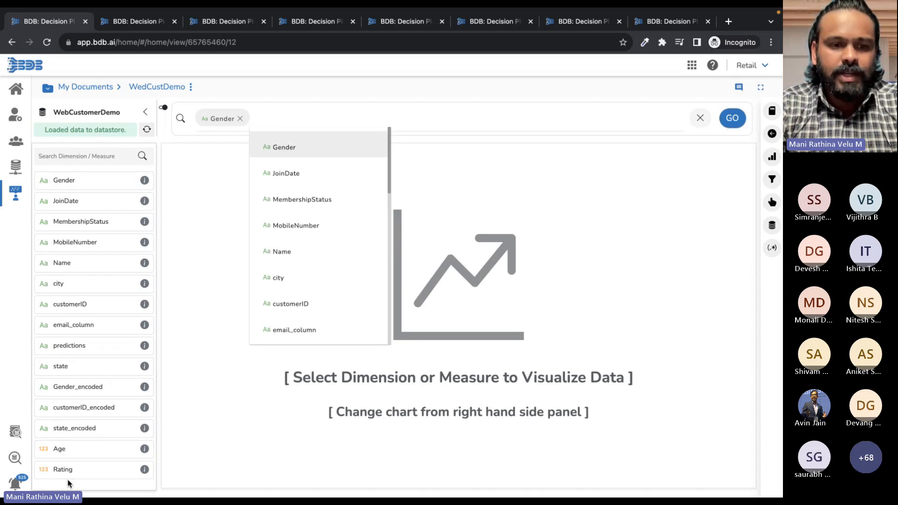
left_click_drag(70, 469, 279, 130)
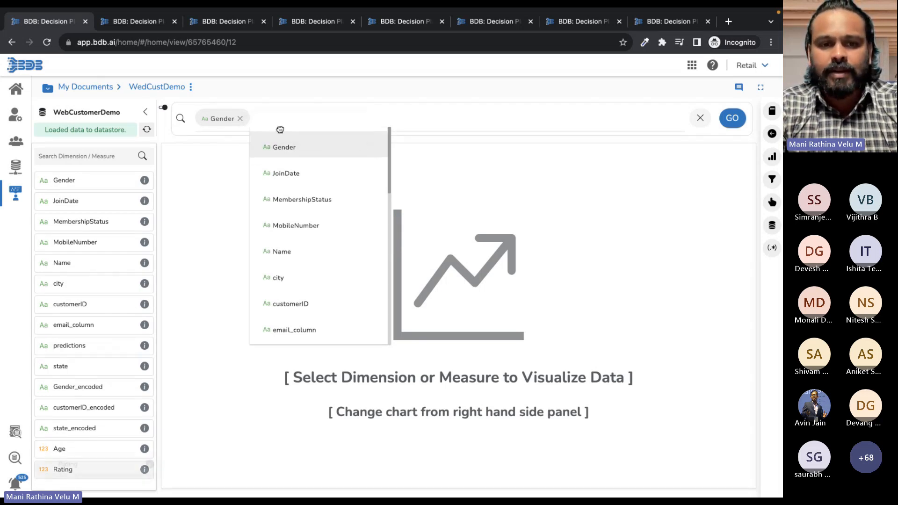
left_click(78, 476)
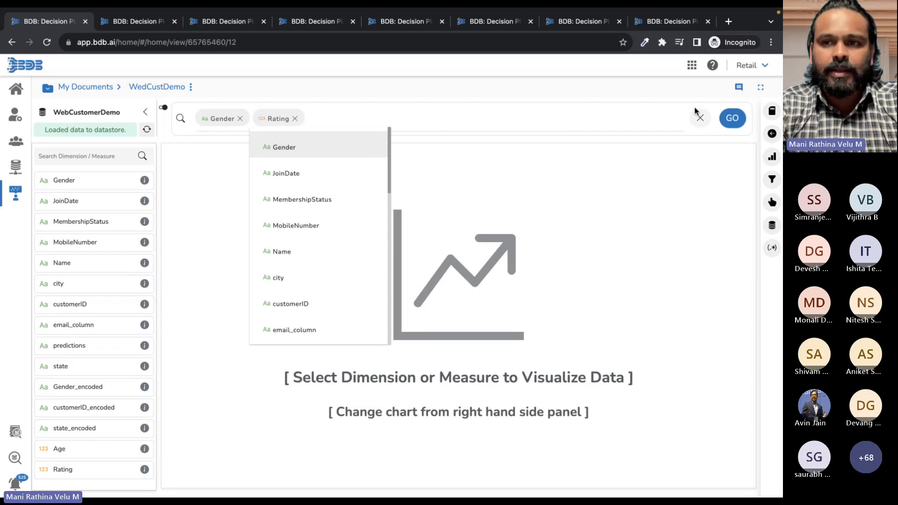
left_click(734, 121)
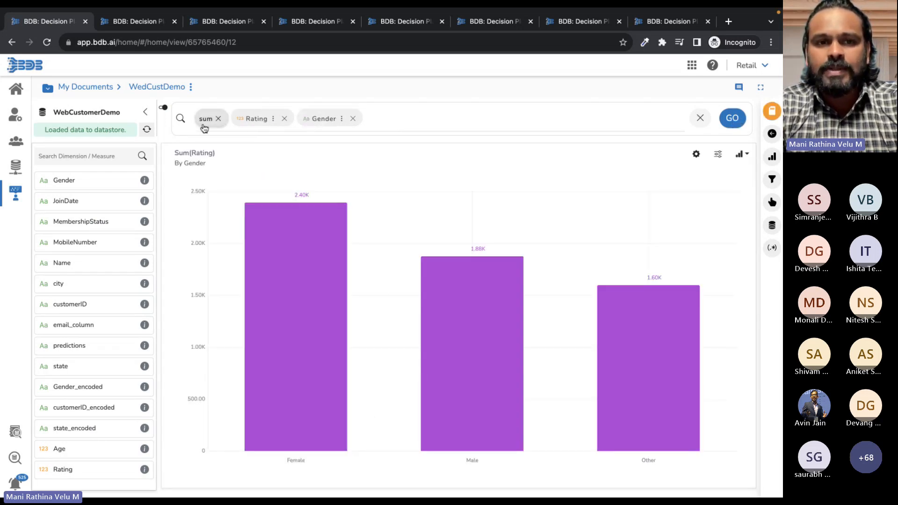
- Set the aggregation of the Rating measure to Mean
left_click(274, 119)
left_click(710, 183)
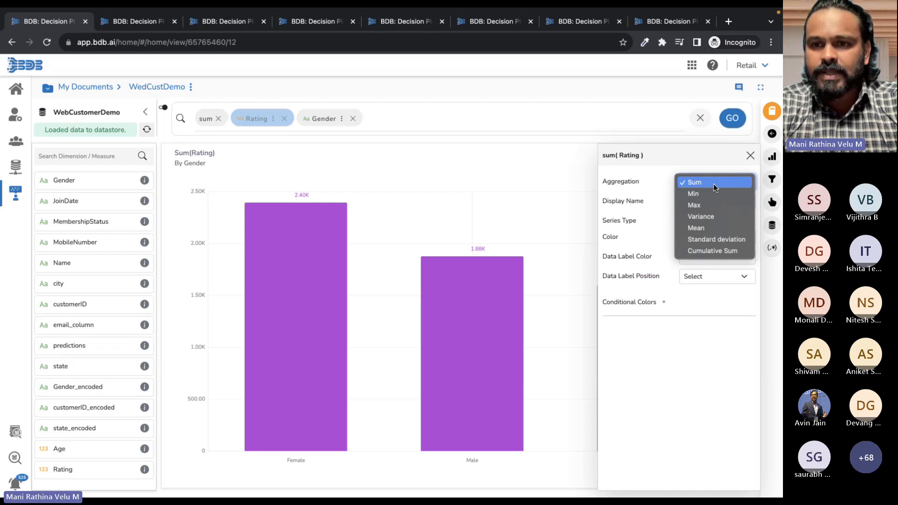
left_click(696, 228)
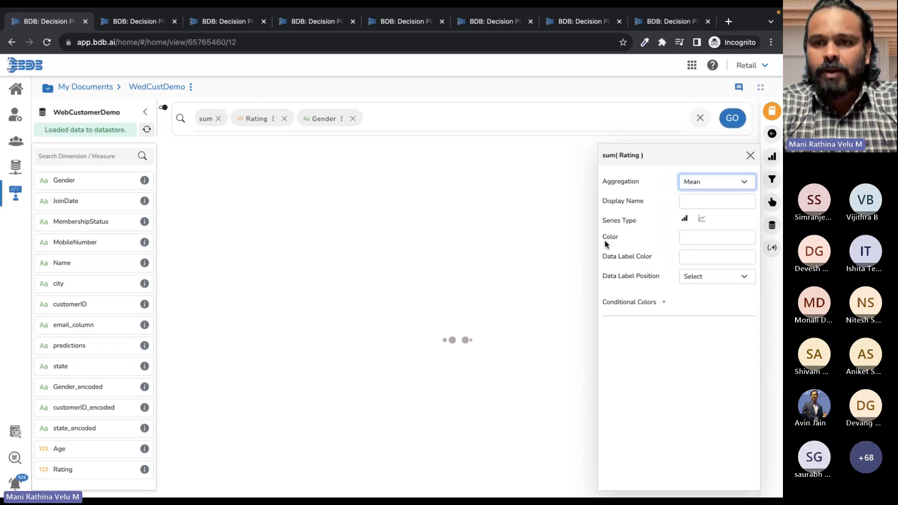
- Set the display name of the Rating measure to Average Rating
left_click(707, 203)
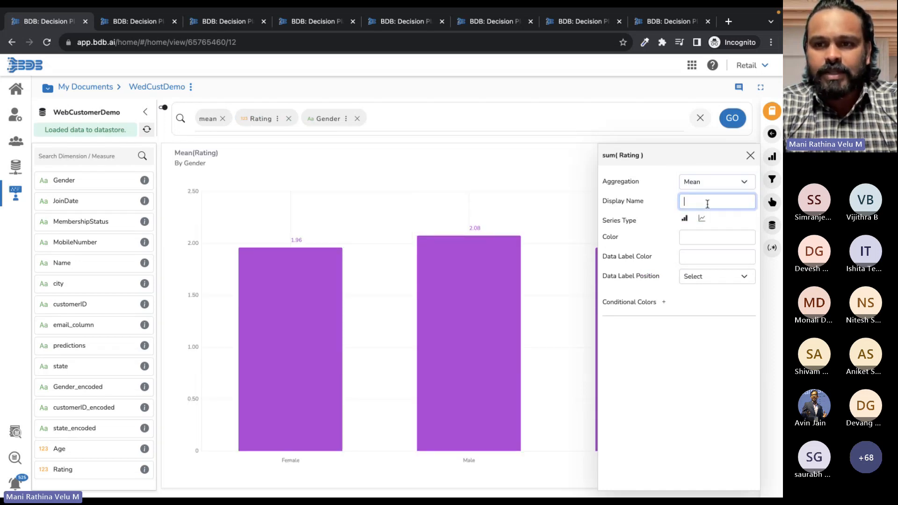
type("Aver")
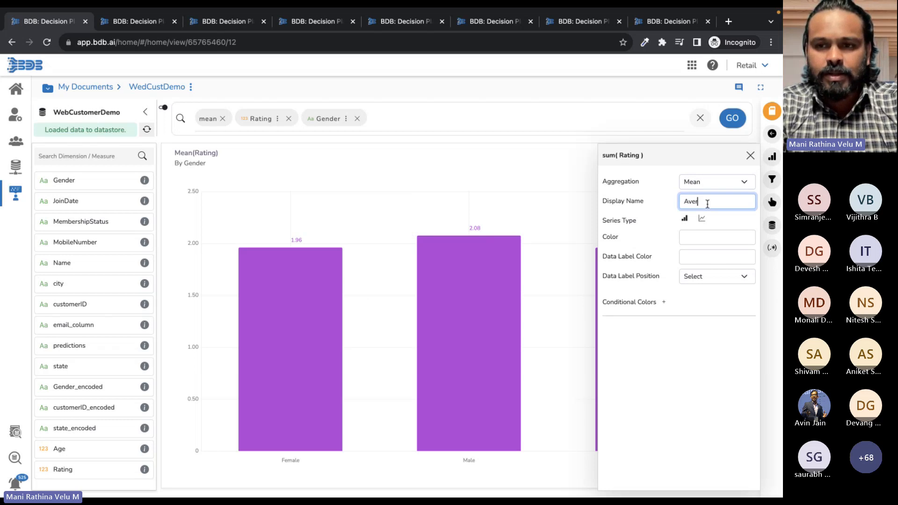
type("e")
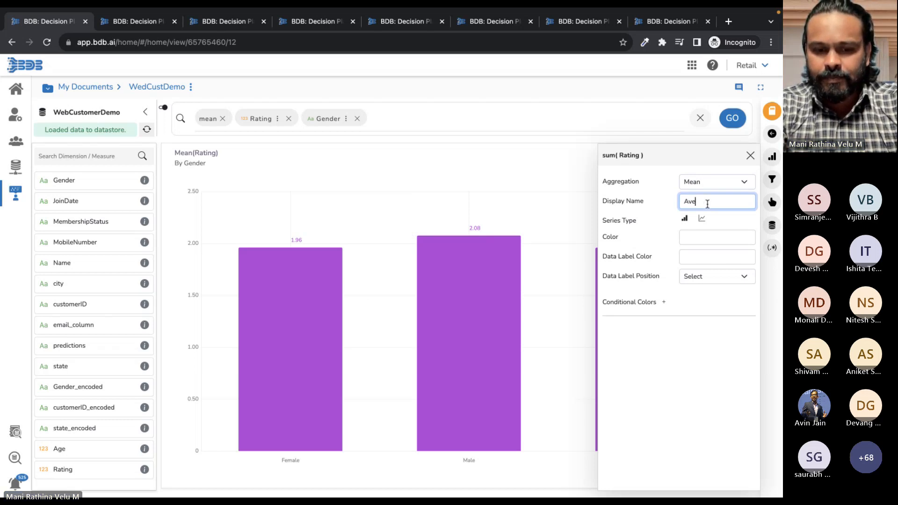
type("arage Rating")
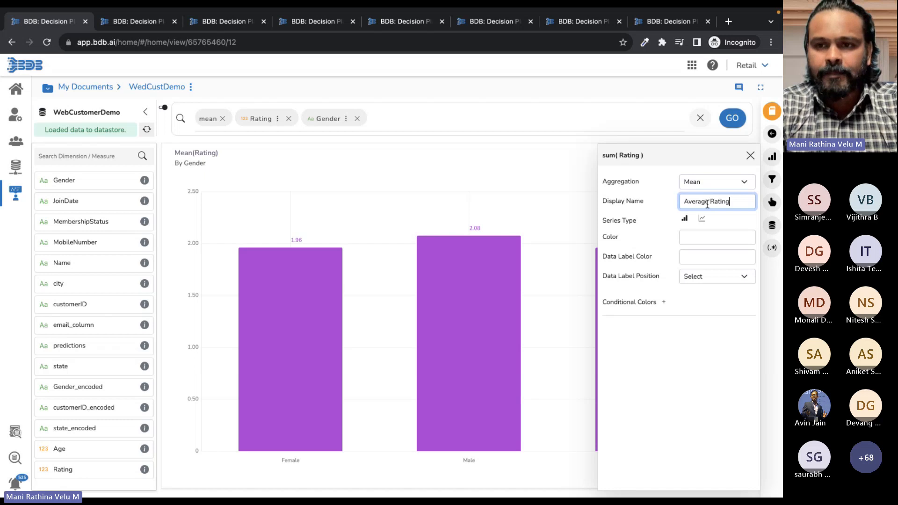
left_click(751, 156)
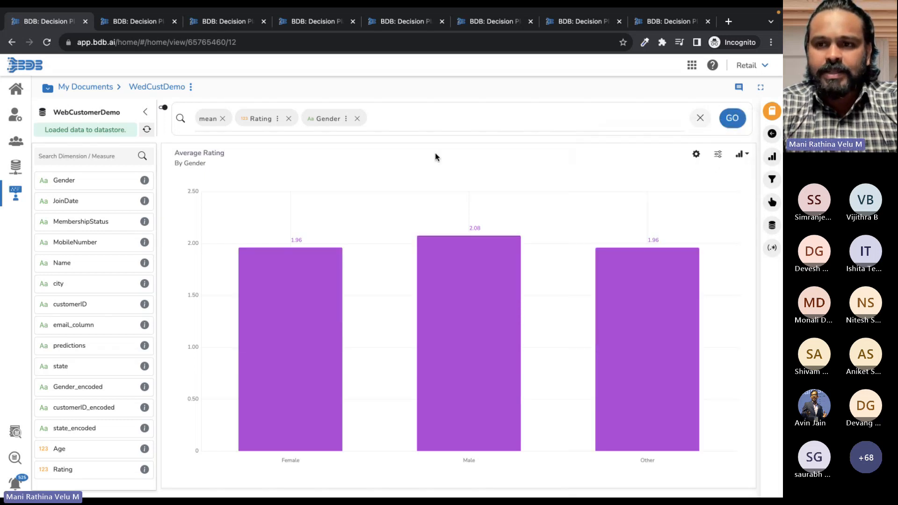
- Title the chart's category axis Gender and its primary value axis Average Rating
left_click(718, 154)
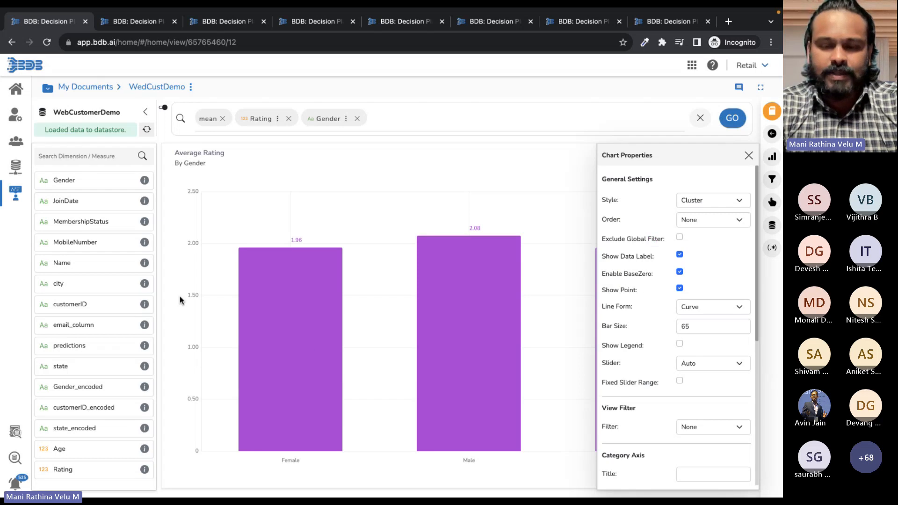
scroll(674, 321, "down", 5)
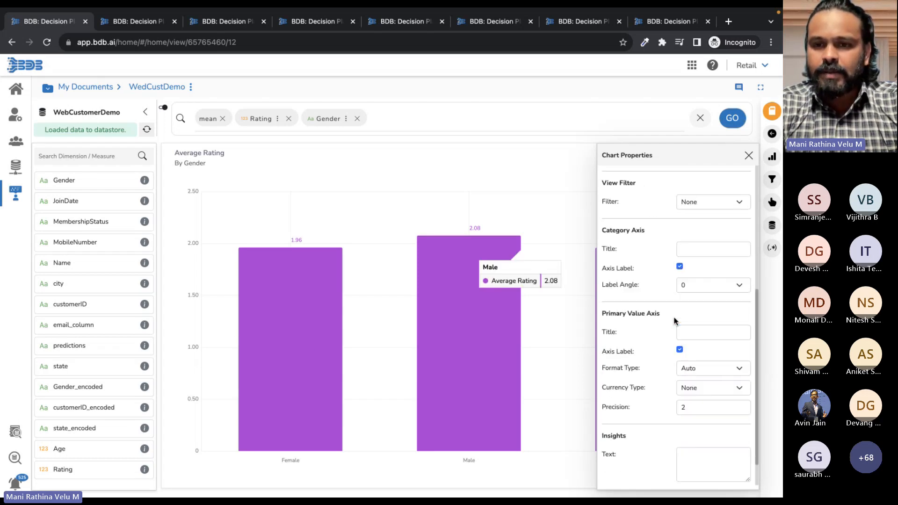
left_click(706, 249)
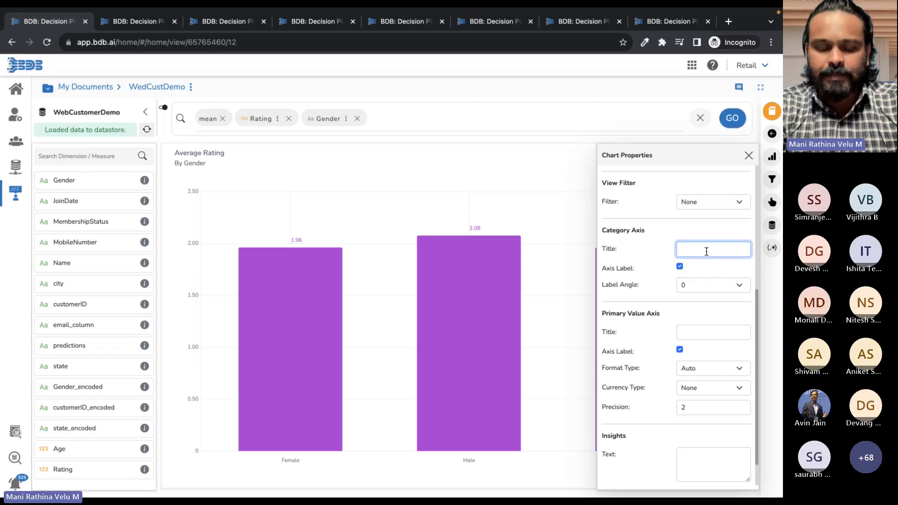
type("Gender")
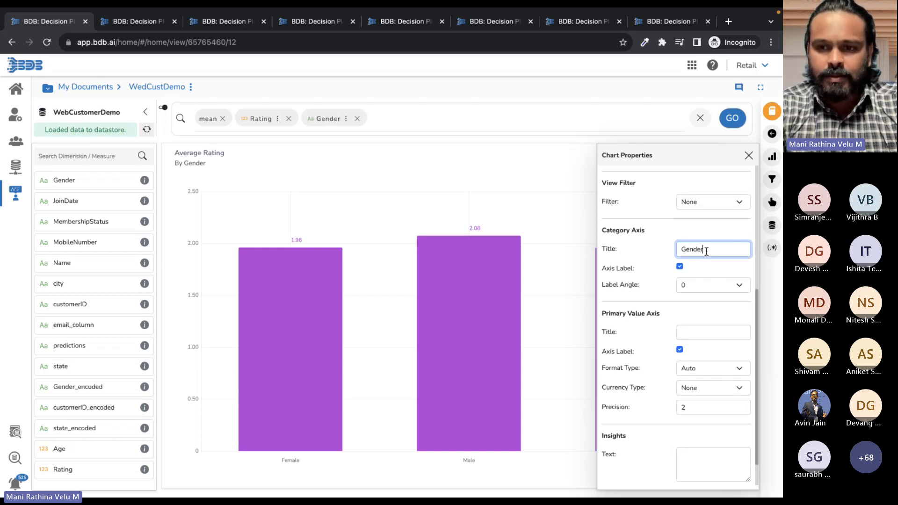
left_click(691, 333)
type("A")
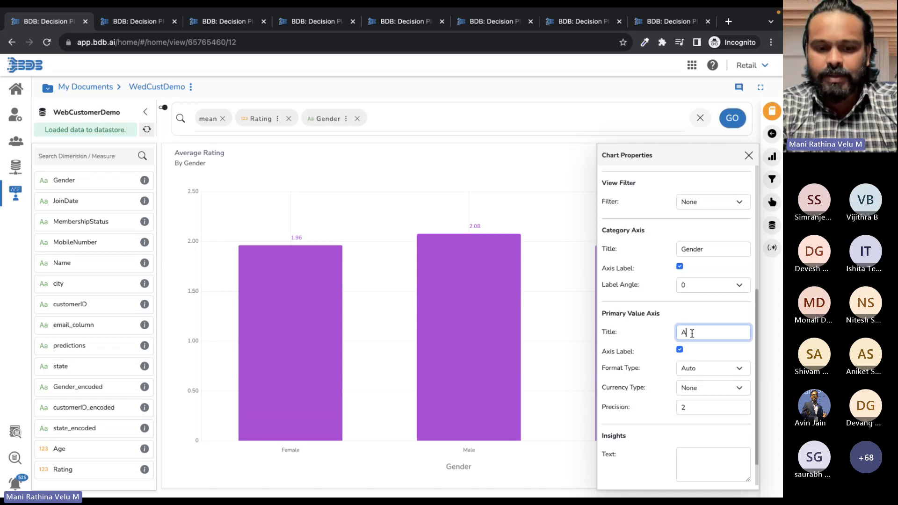
type("verage Rating")
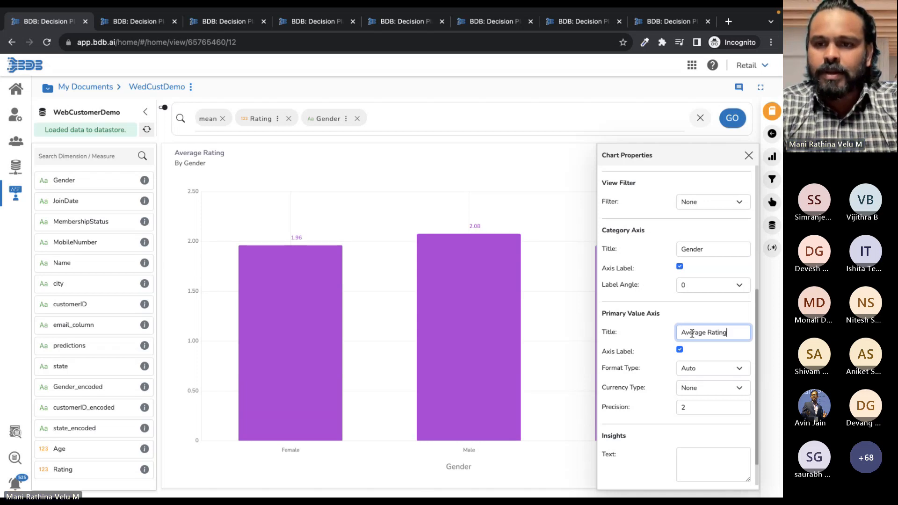
left_click(745, 118)
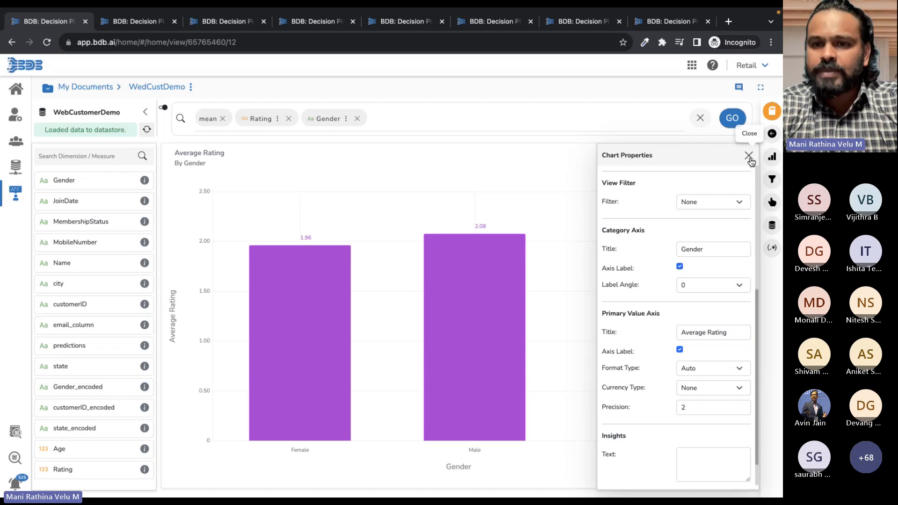
left_click(749, 158)
- Save the Average Rating view, and save the dashboard with that chart's tile widened to fill the rest of its row
left_click(772, 113)
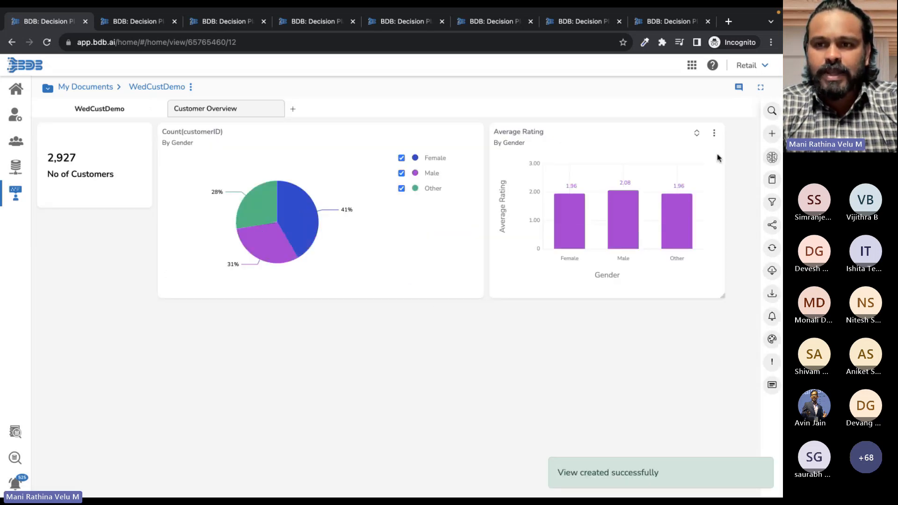
left_click_drag(723, 156, 753, 157)
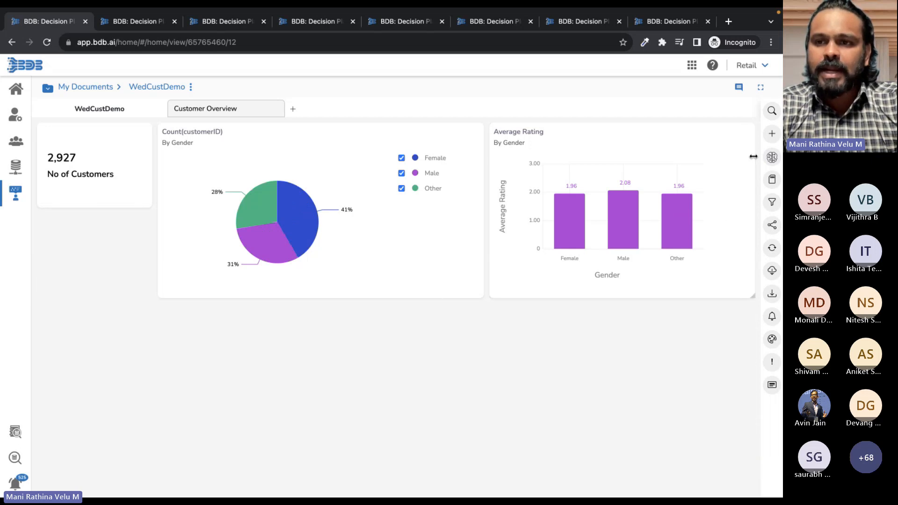
left_click(772, 180)
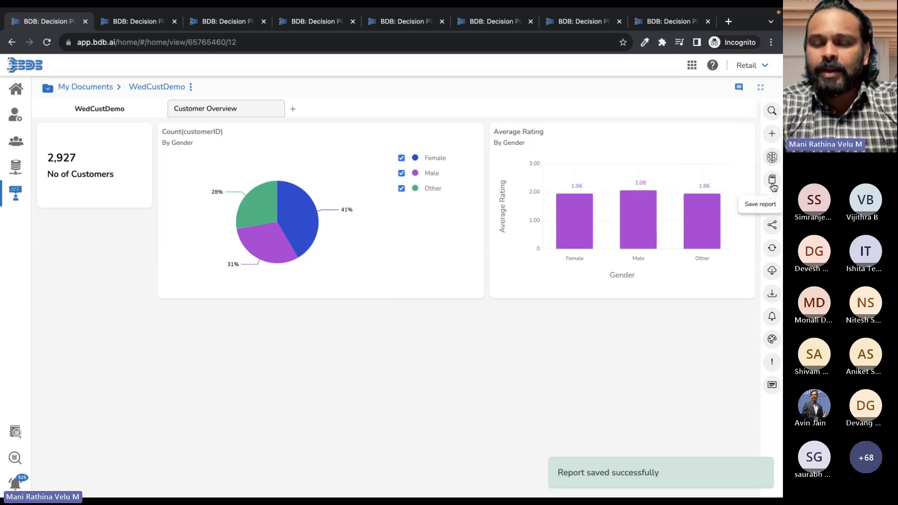
- Create another new view that lists Rating by Gender, JoinDate, MembershipStatus, predictions, state and city as a table
left_click(772, 134)
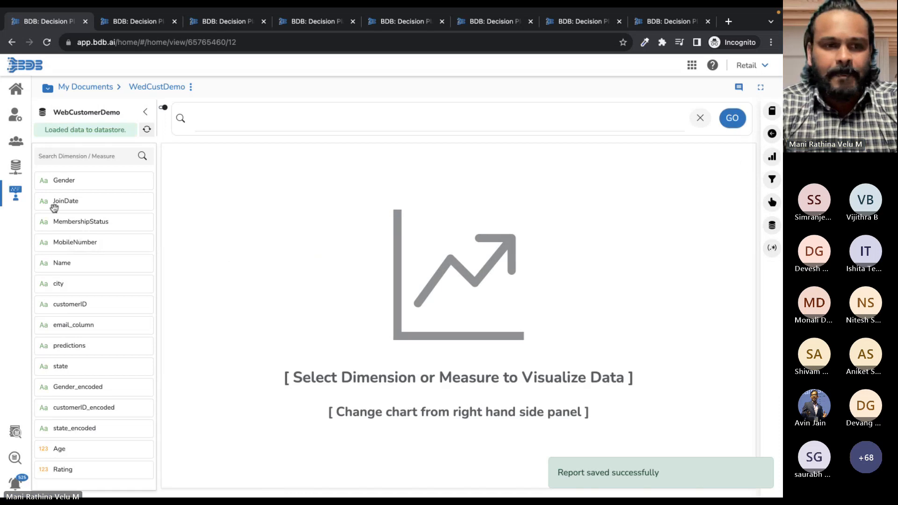
left_click(60, 179)
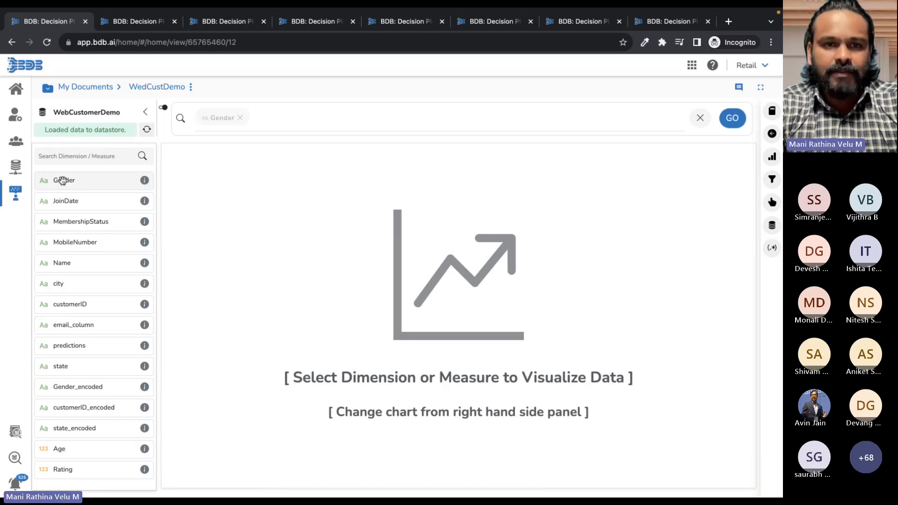
left_click(87, 200)
left_click(81, 221)
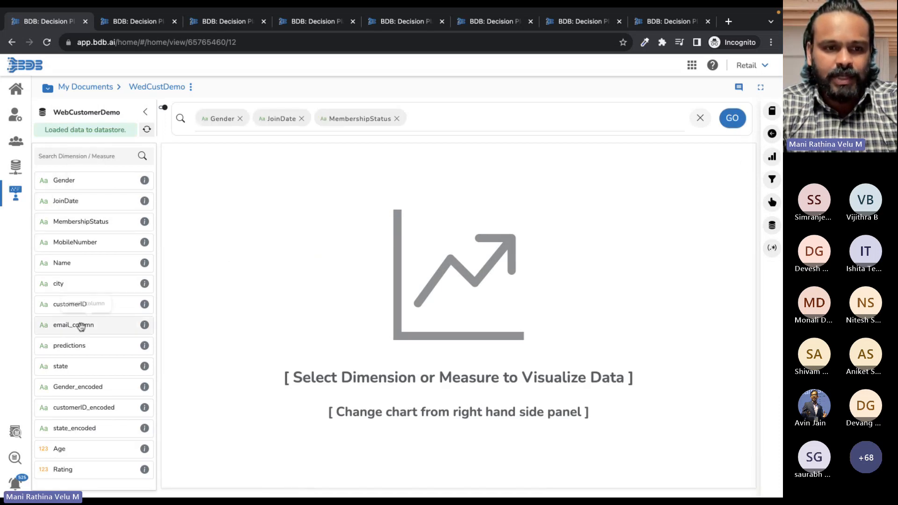
left_click(76, 345)
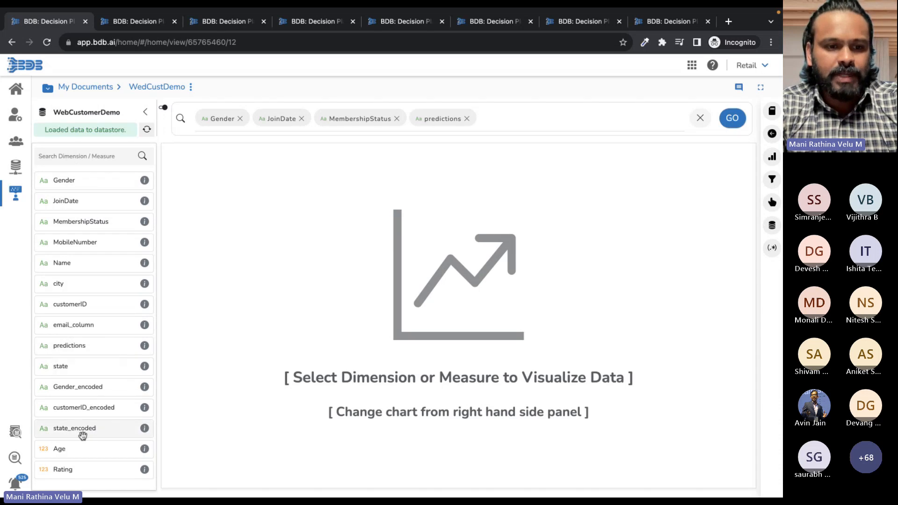
left_click(64, 448)
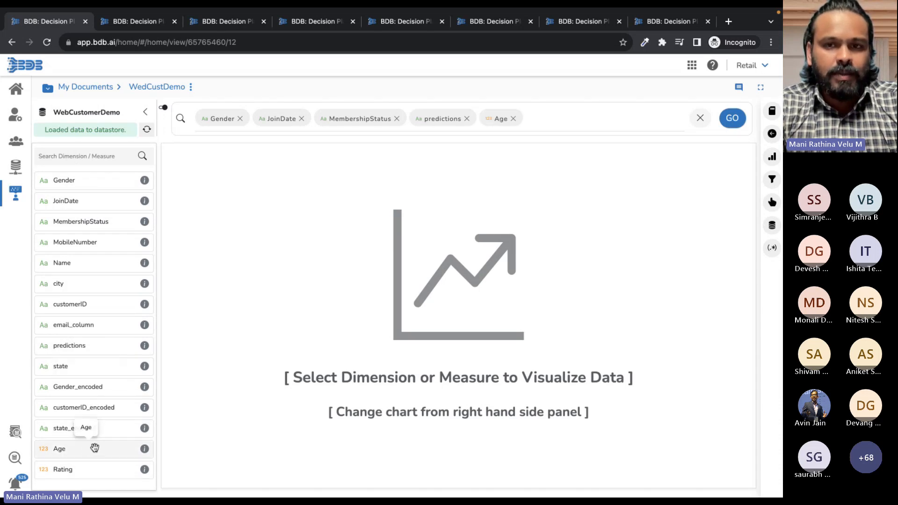
left_click(82, 448)
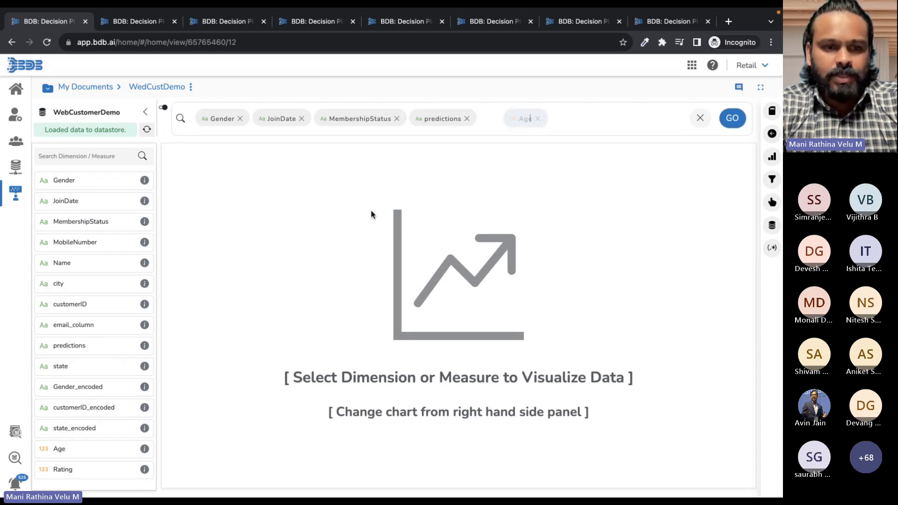
left_click(70, 468)
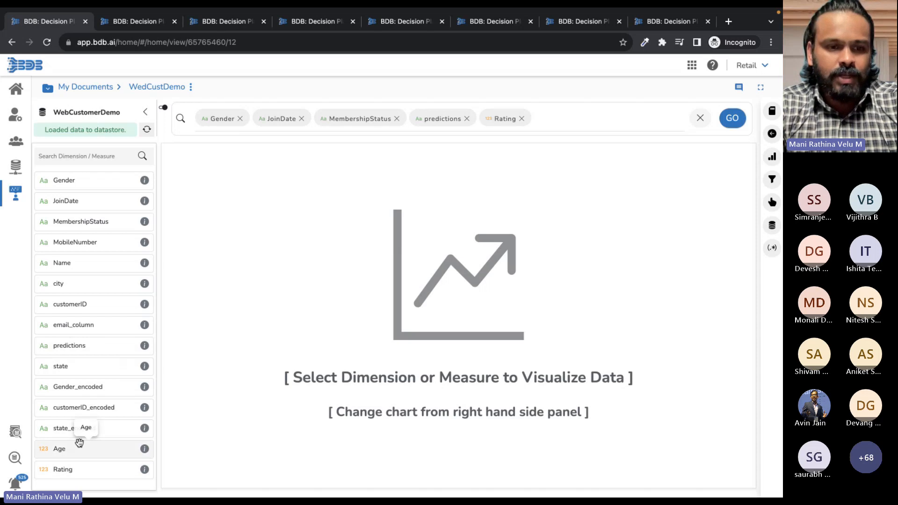
left_click(84, 362)
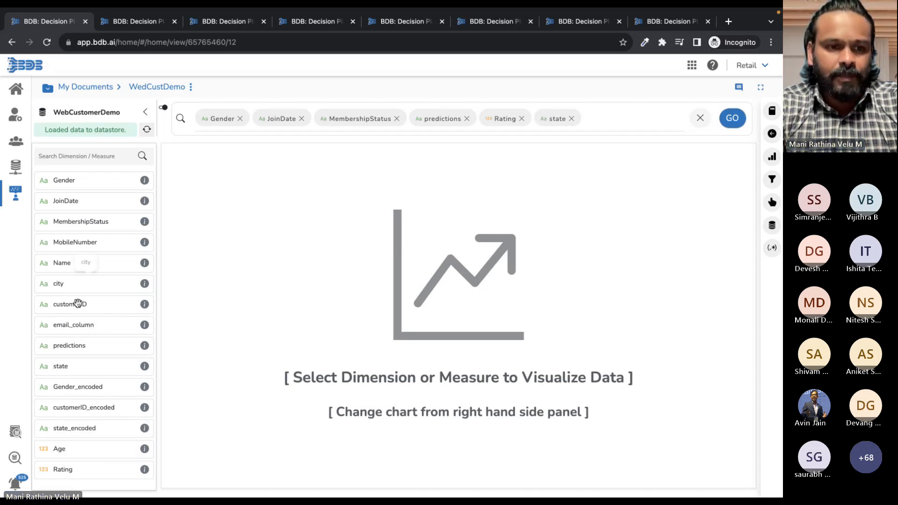
left_click(75, 284)
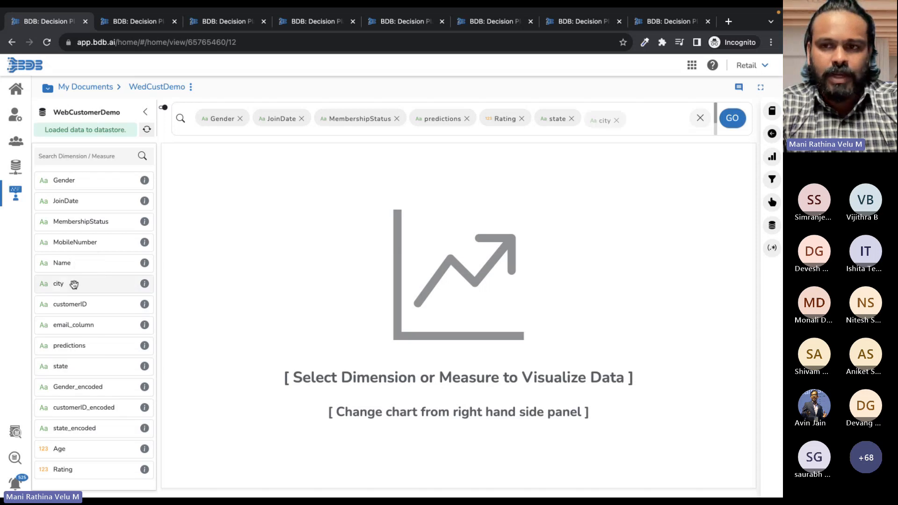
left_click(731, 118)
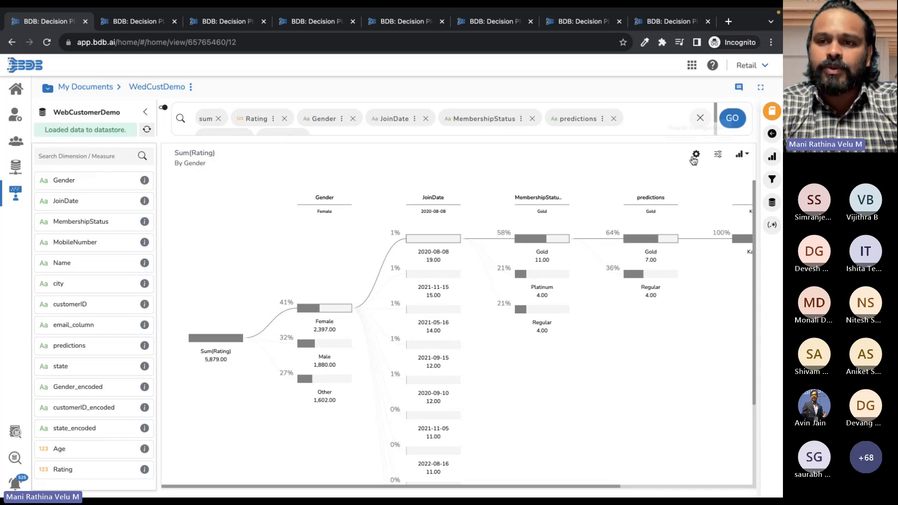
left_click(740, 156)
left_click(742, 177)
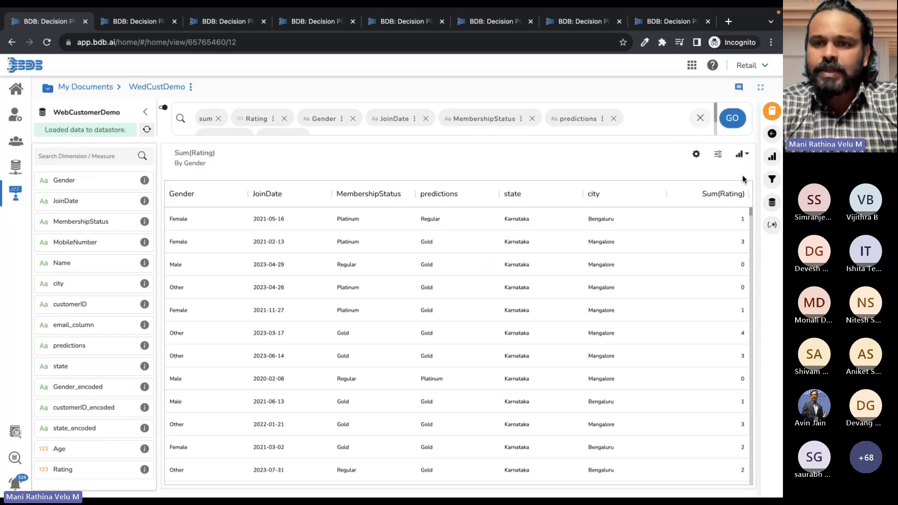
- Save the table view, and save the dashboard with the table's tile widened to the full dashboard width
left_click(771, 114)
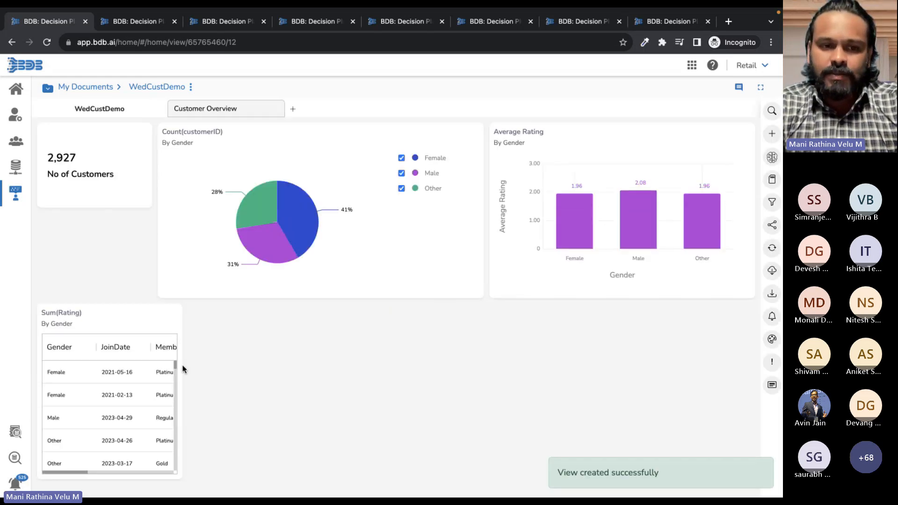
left_click_drag(182, 365, 750, 356)
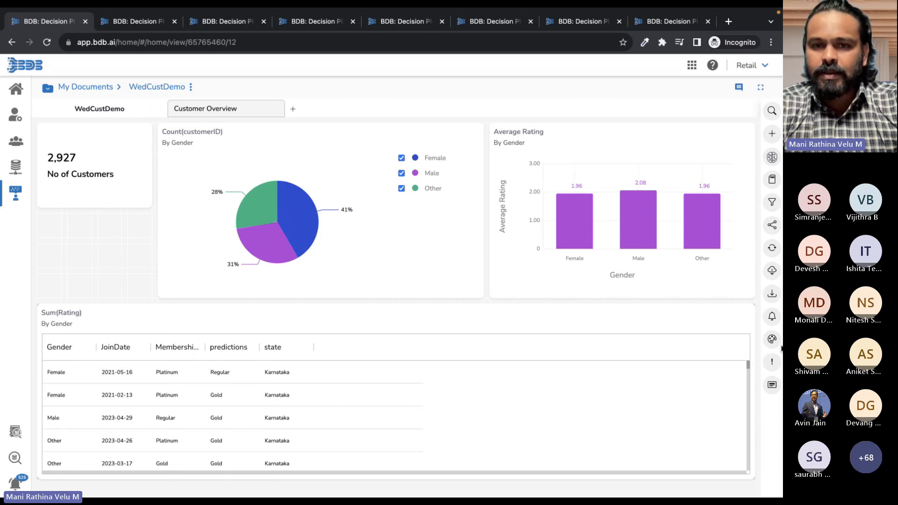
left_click(772, 180)
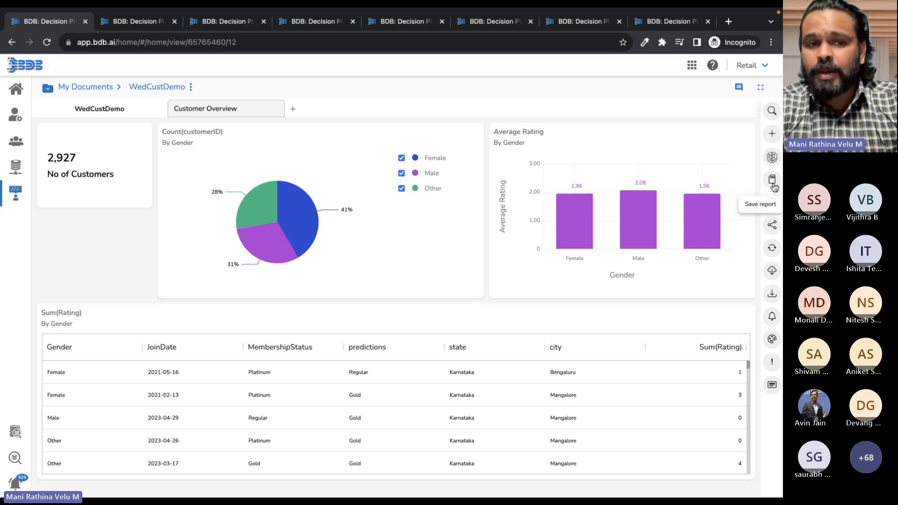
- Apply the Web-53 theme to the dashboard and save it
left_click(772, 340)
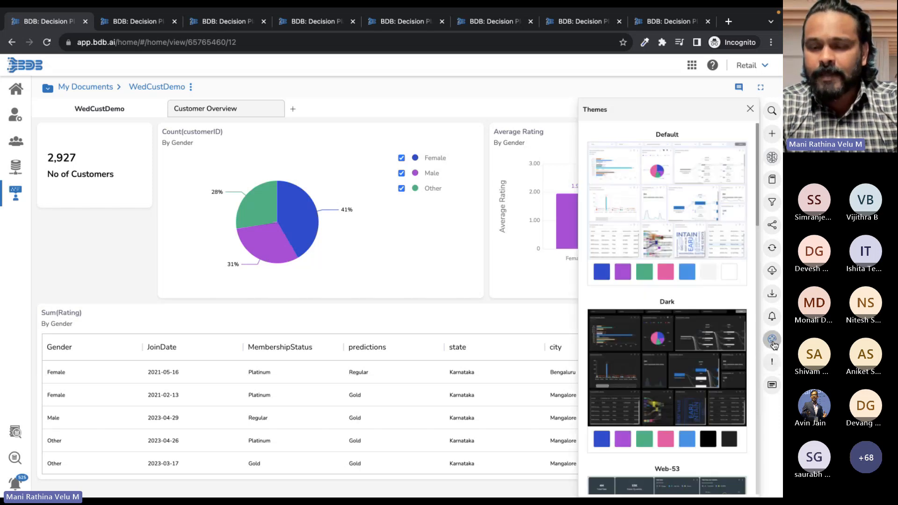
scroll(695, 289, "down", 1)
scroll(695, 293, "down", 2)
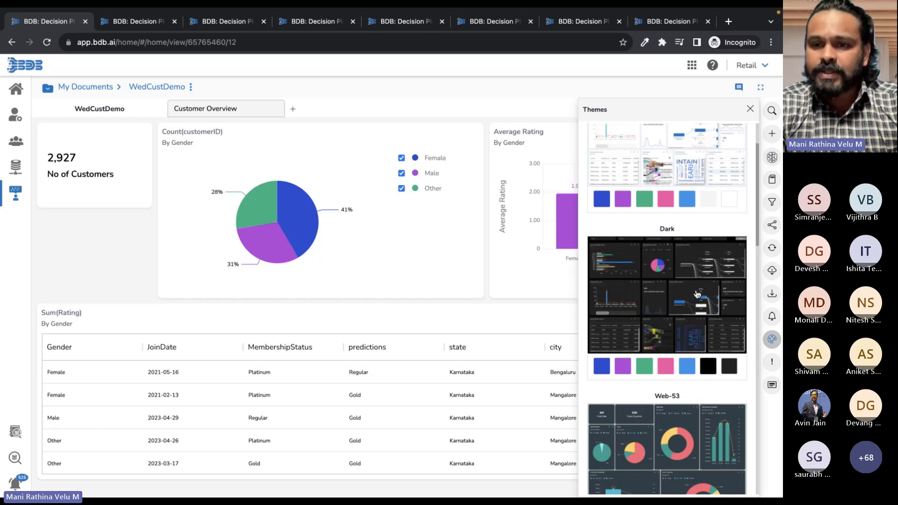
scroll(697, 294, "down", 3)
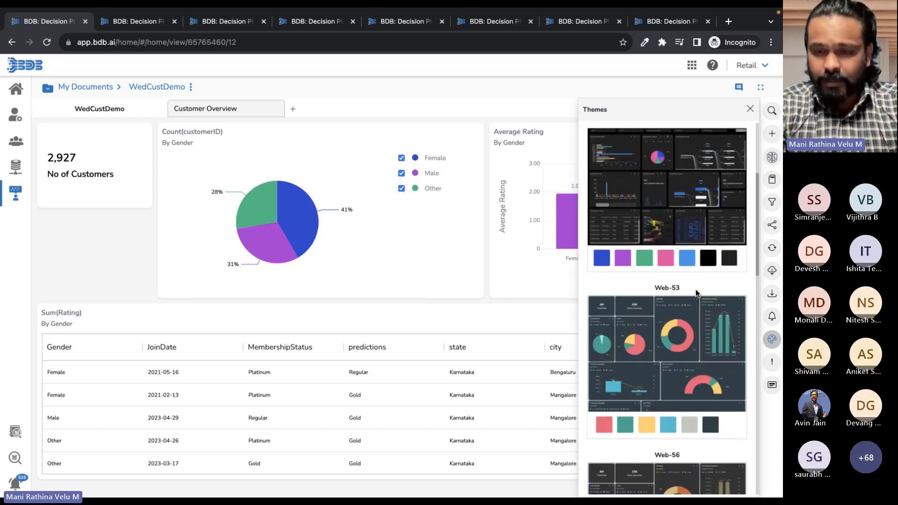
scroll(695, 289, "down", 2)
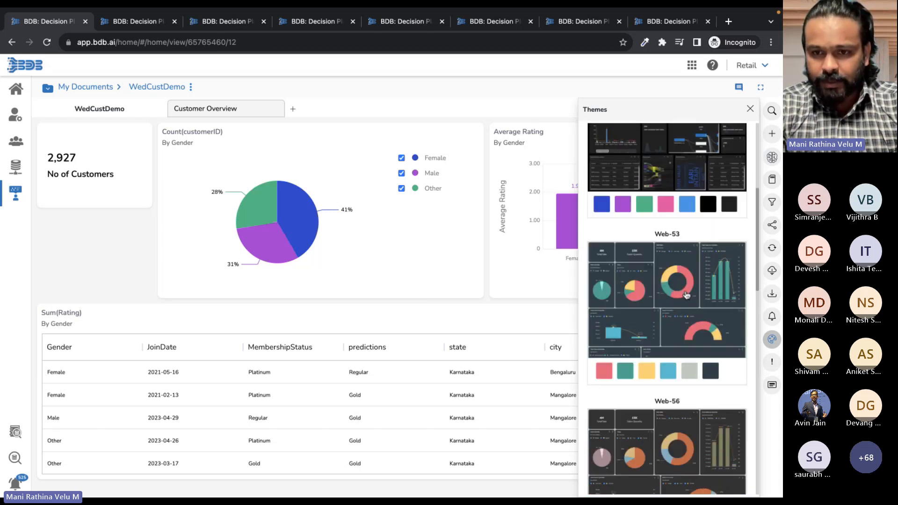
left_click(686, 294)
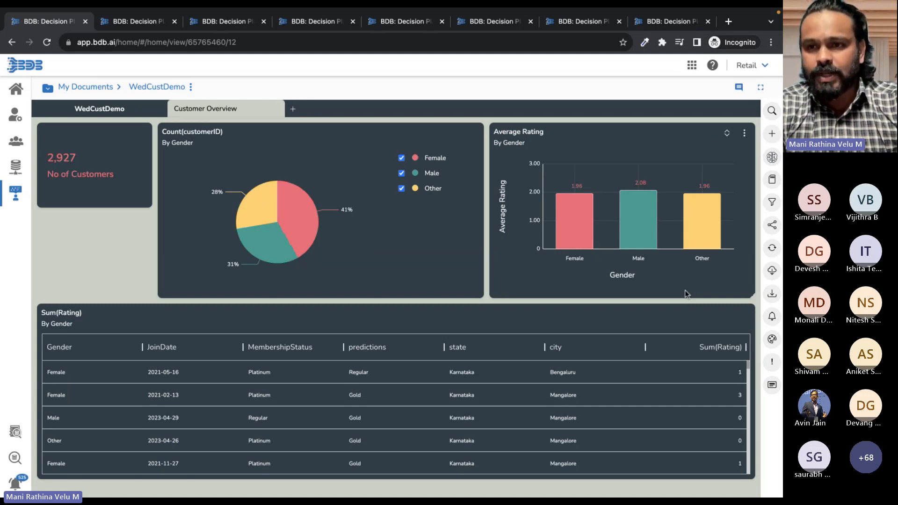
left_click(776, 180)
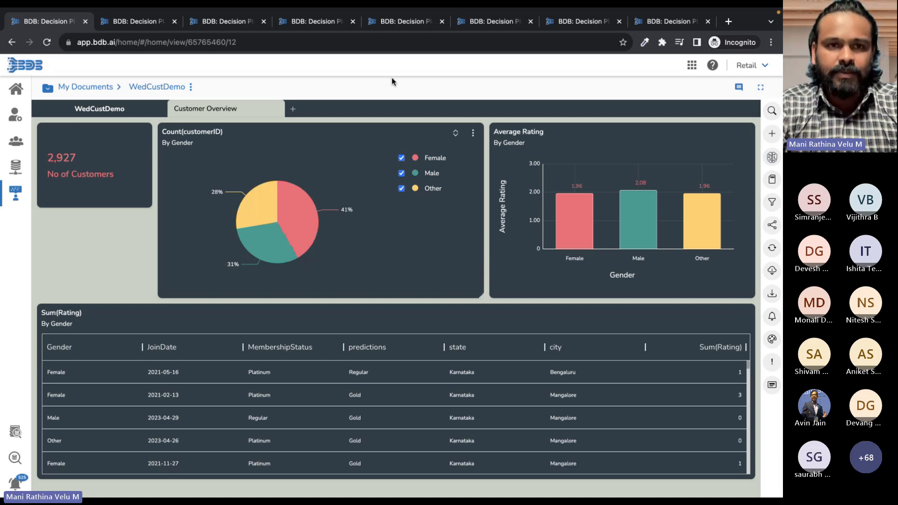
left_click(215, 22)
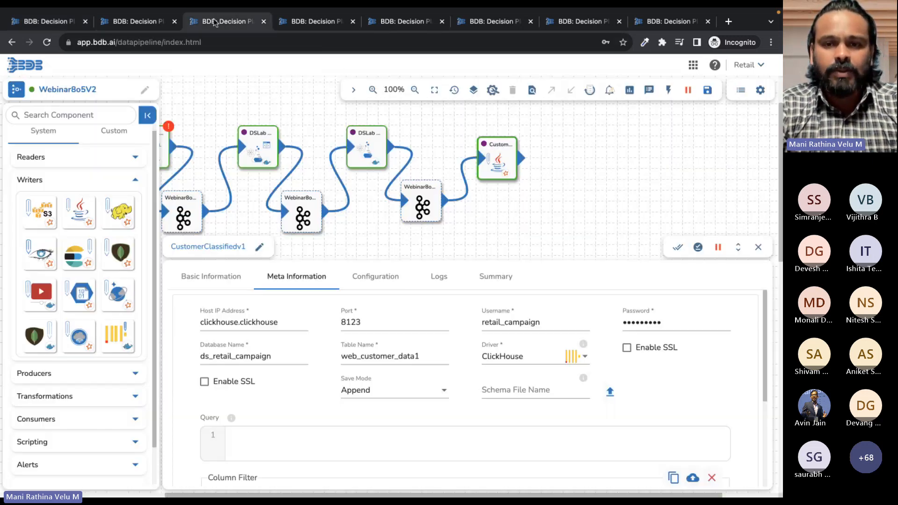
scroll(327, 177, "right", 2)
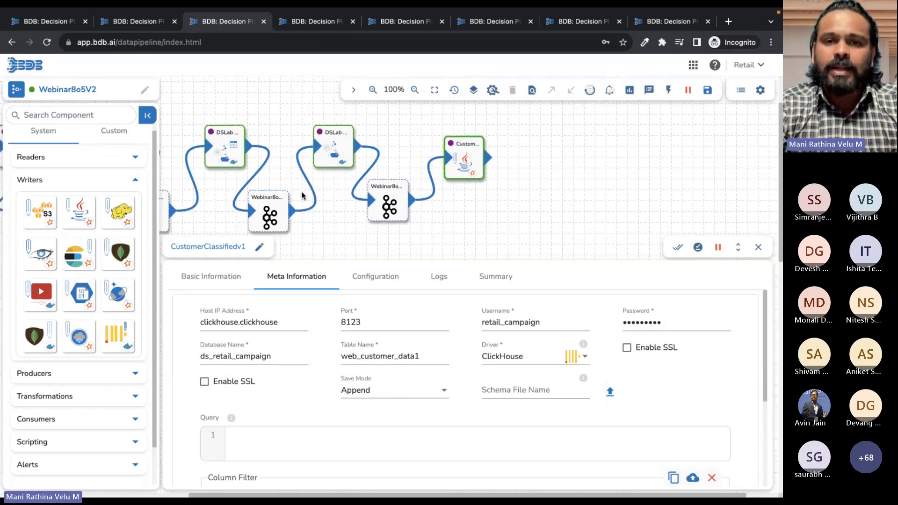
scroll(328, 178, "down", 1)
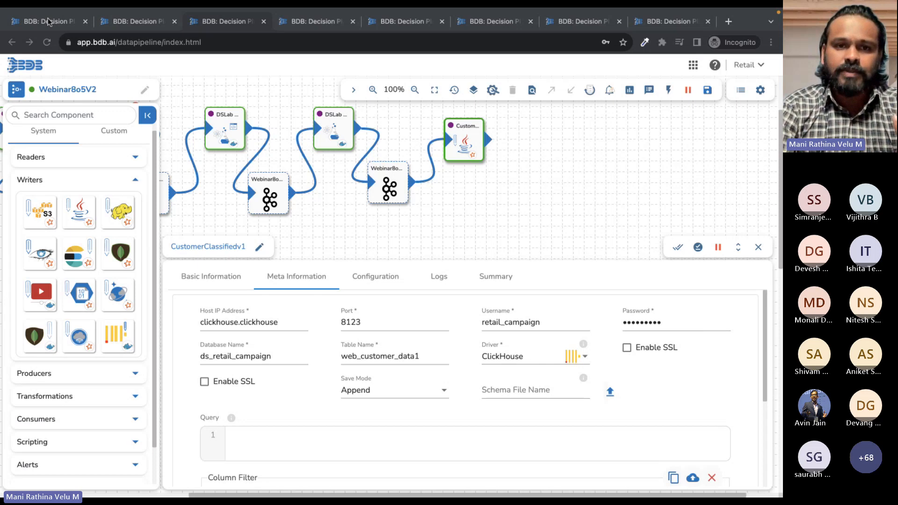
key("ctrl+1")
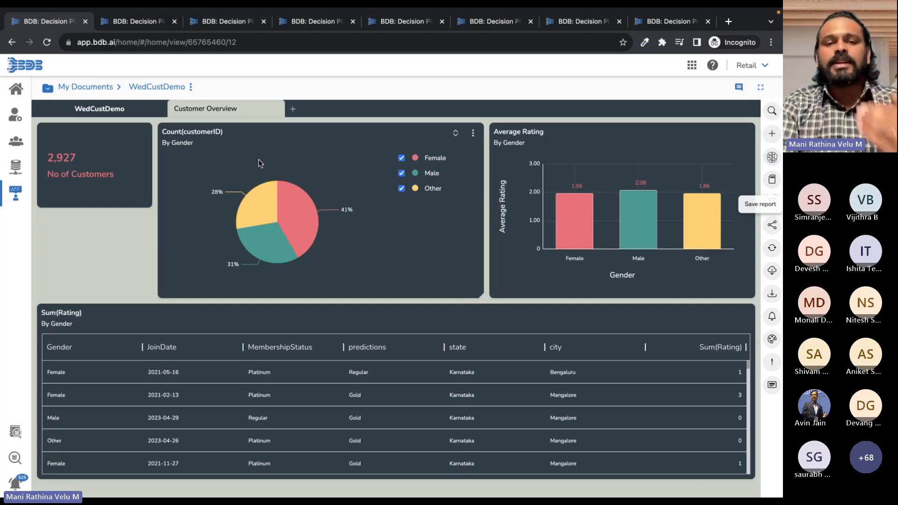
mouse_move(248, 198)
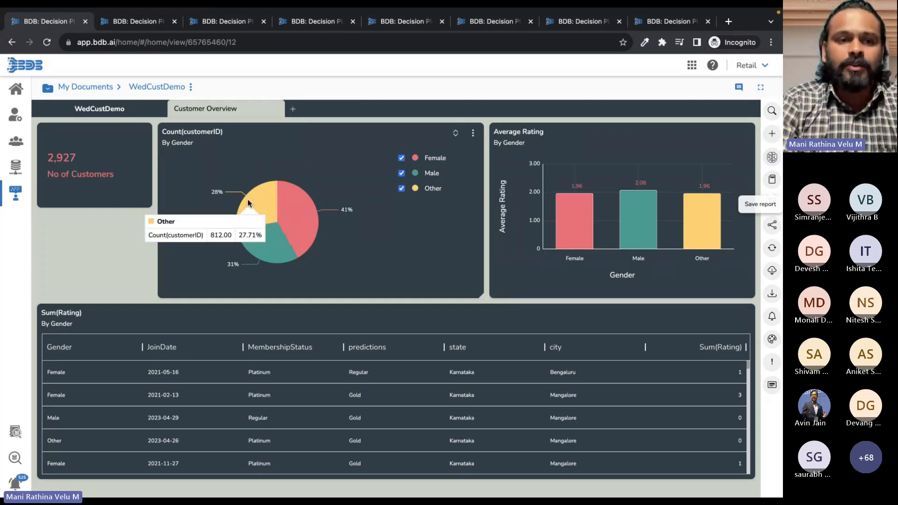
- Switch to the Webinar8o5V2 data pipeline and deactivate it
left_click(228, 22)
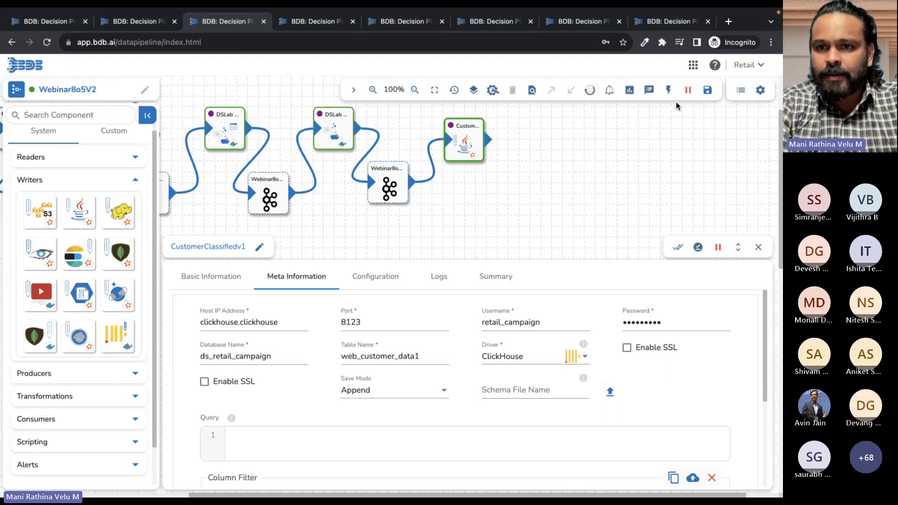
left_click(688, 92)
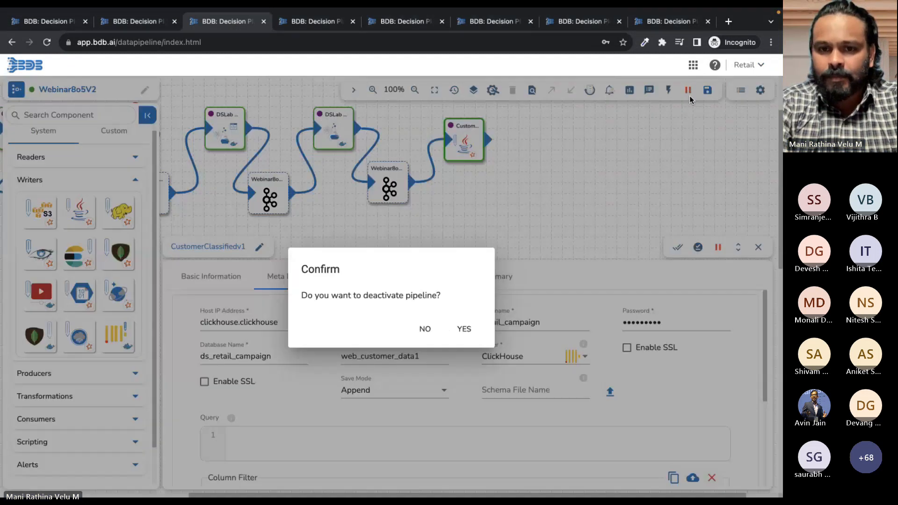
left_click(464, 329)
- Set the number of outputs of the Webinar8o5V2_event_4 event to 2, and save the event and the pipeline
left_click(388, 186)
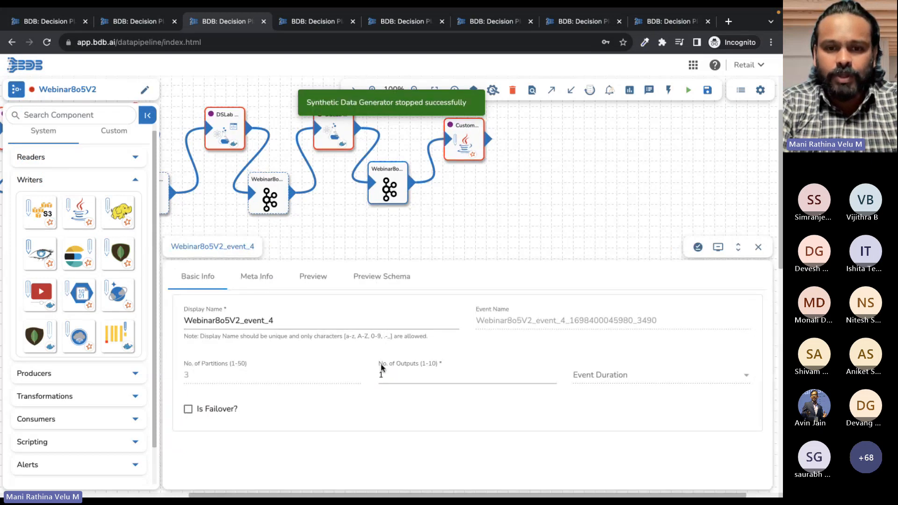
double_click(381, 374)
type("2")
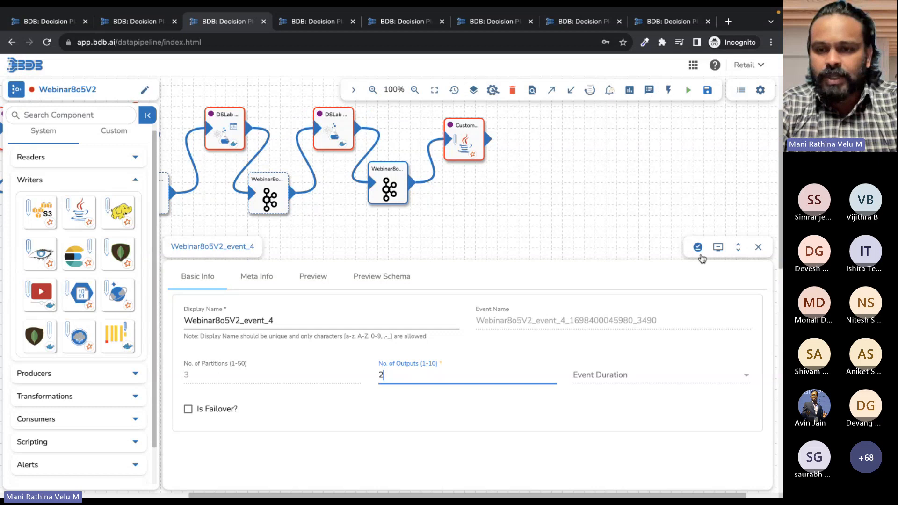
left_click(699, 250)
left_click(707, 90)
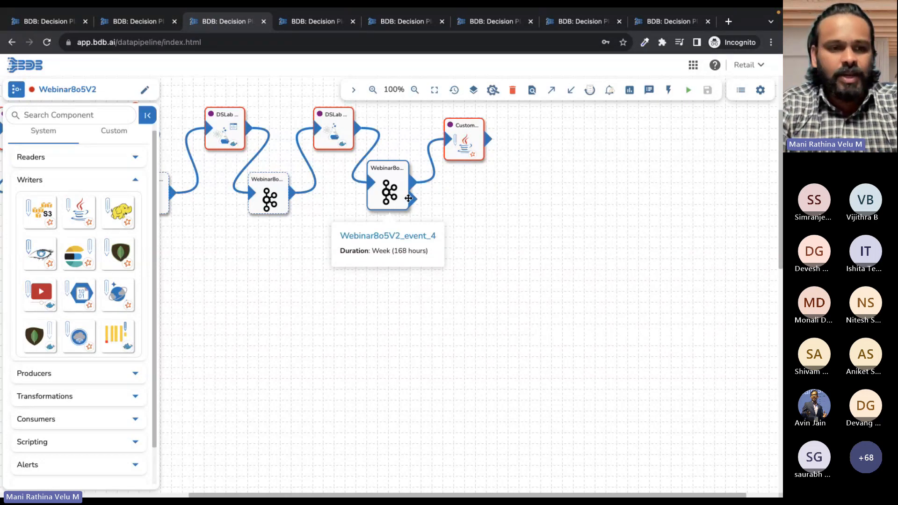
- Add a Python Script component on the free output of Webinar8o5V2_event_4 and set its invocation type to Real-Time
left_click(94, 179)
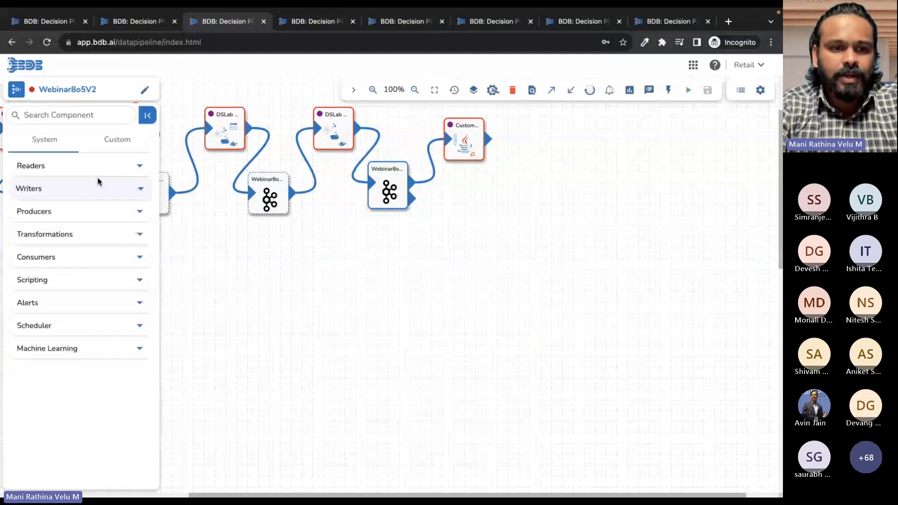
left_click(46, 280)
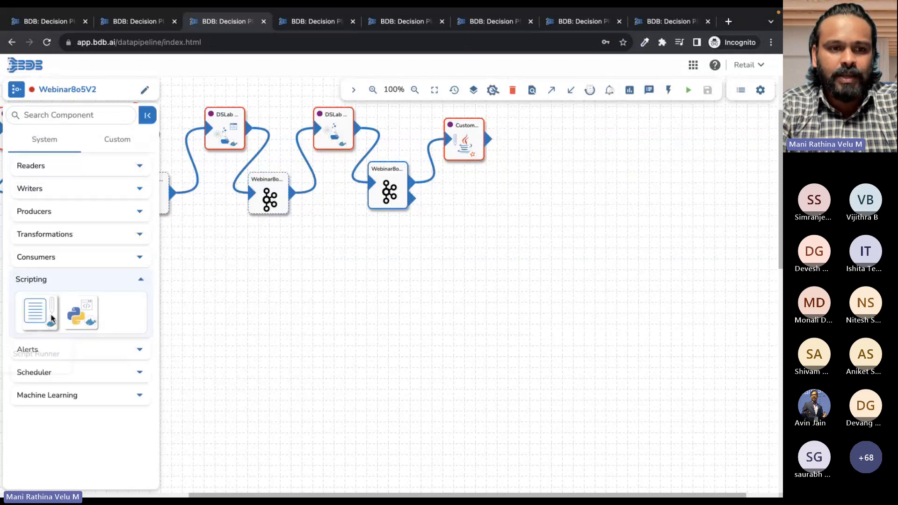
left_click_drag(80, 313, 450, 205)
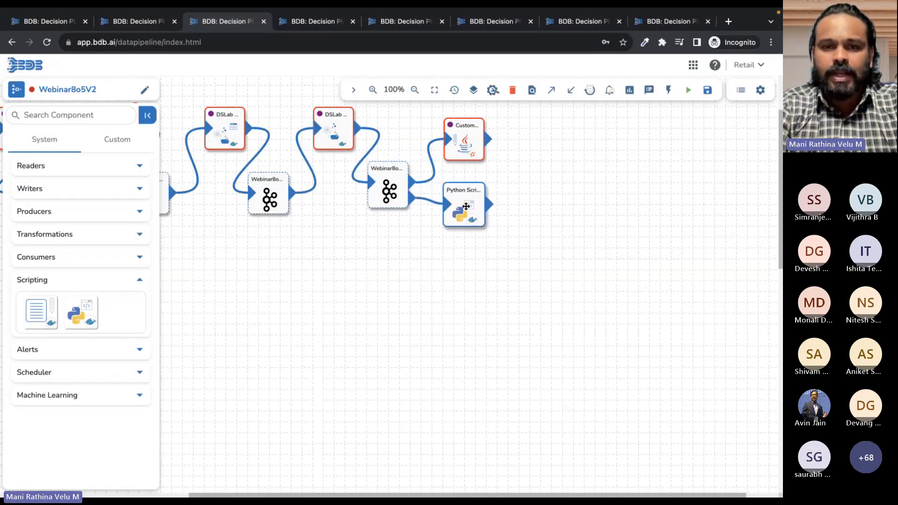
left_click(466, 207)
left_click(274, 326)
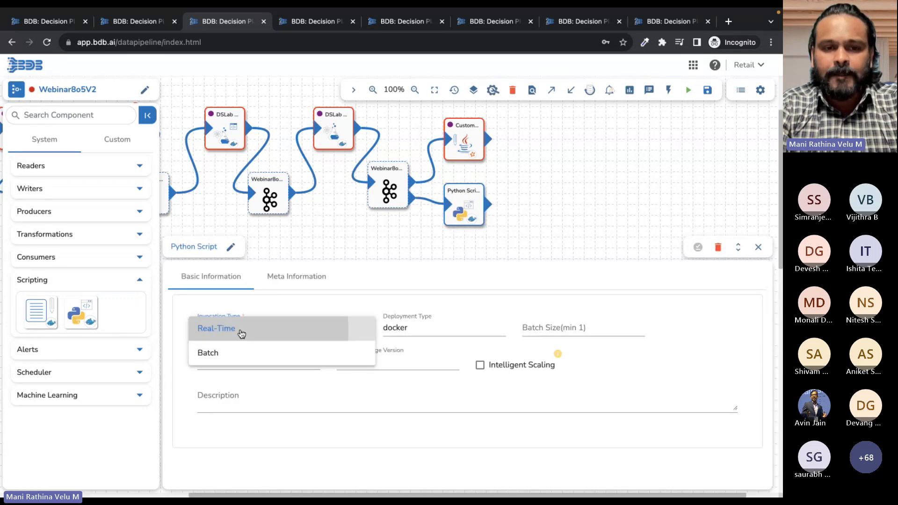
left_click(240, 333)
- Enter pythinmessage as the component name in the Python script's meta information
left_click(295, 281)
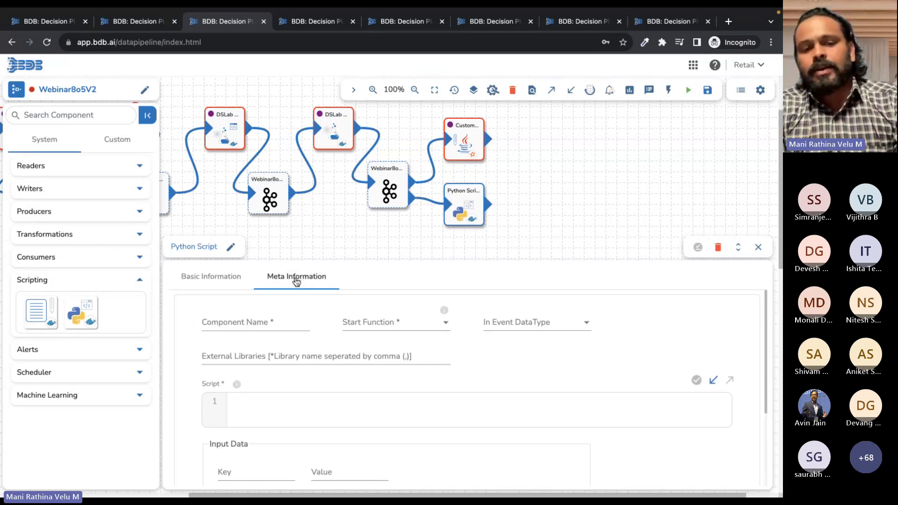
left_click(262, 325)
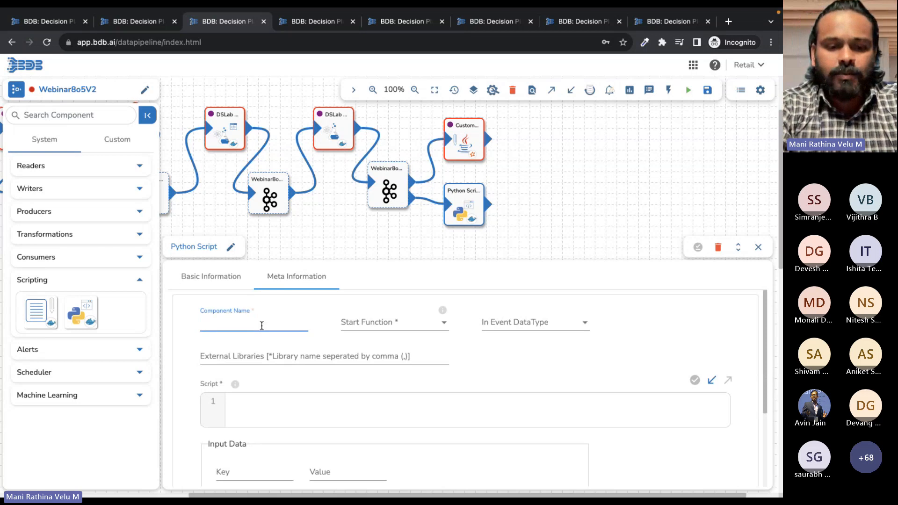
type("qua")
key("BackSpace")
key("BackSpace")
key("BackSpace")
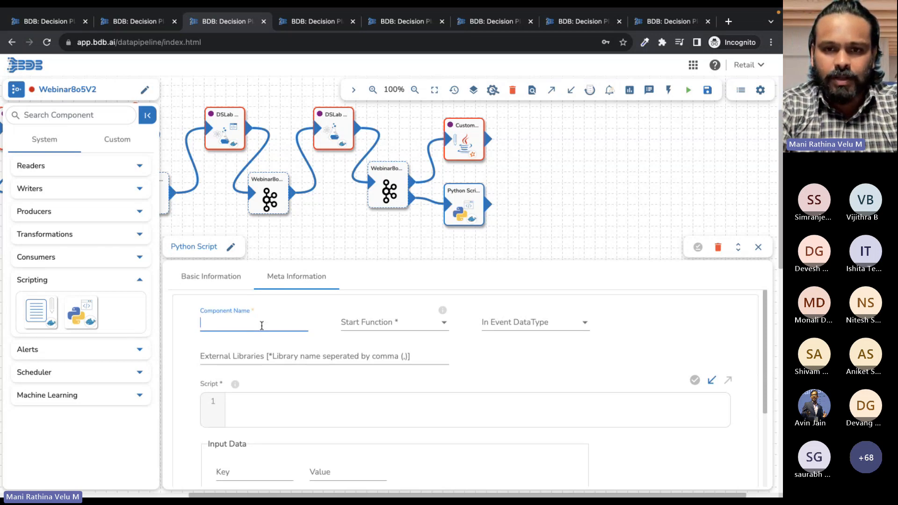
type("pythin")
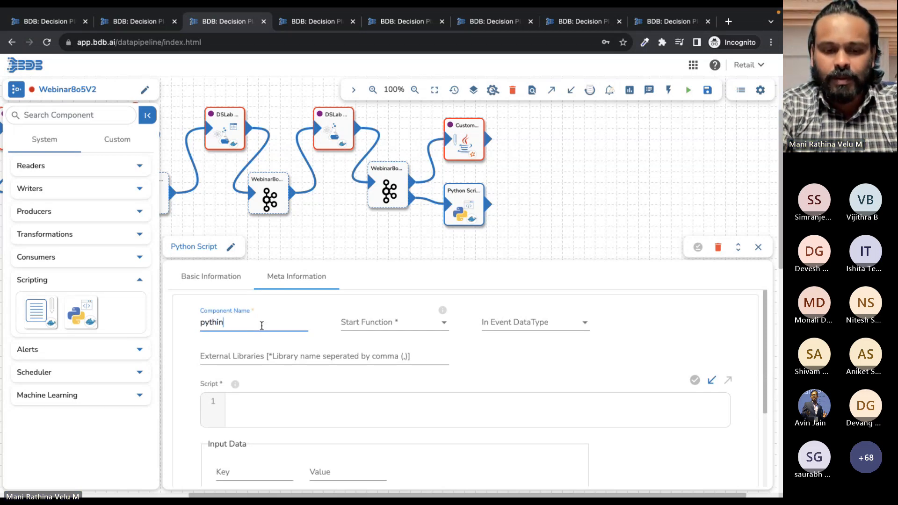
type("message")
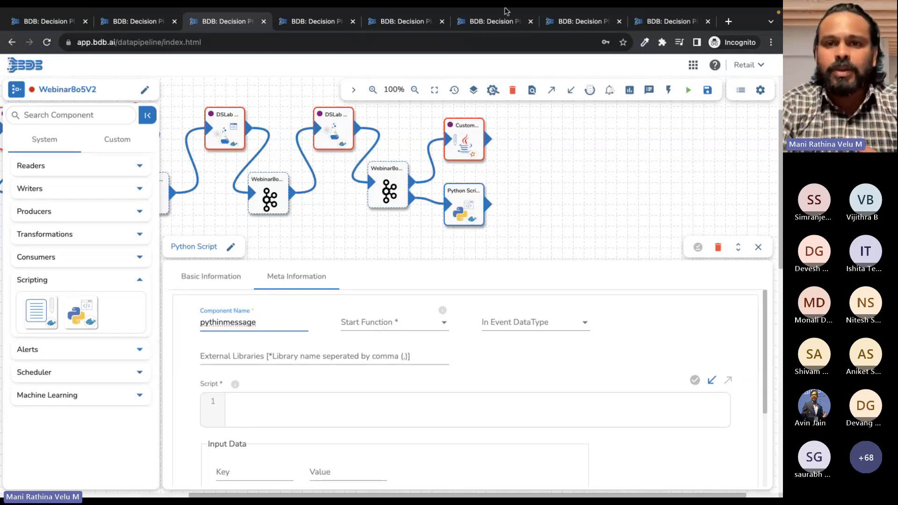
- In the BDB Assist Webinar notebook, rerun the assist prompt that generates a Python function with input_data returning "write-done"
left_click(557, 22)
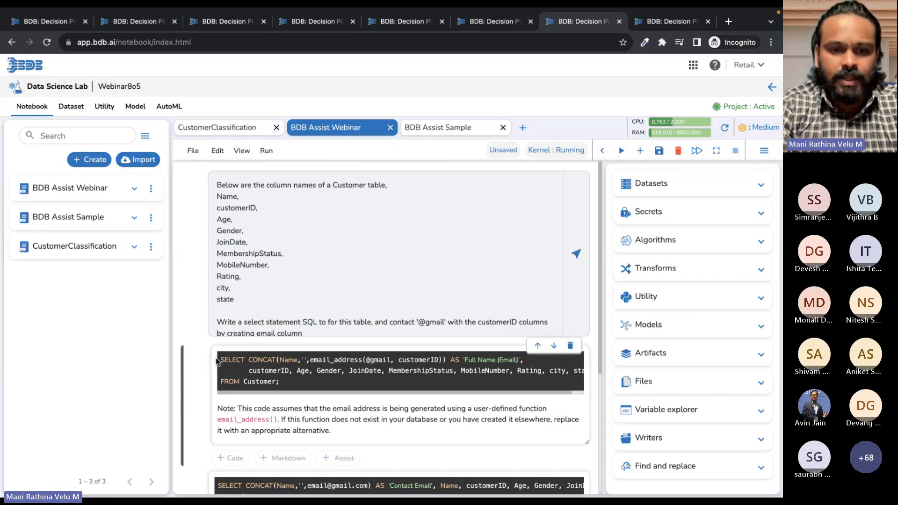
scroll(217, 363, "down", 4)
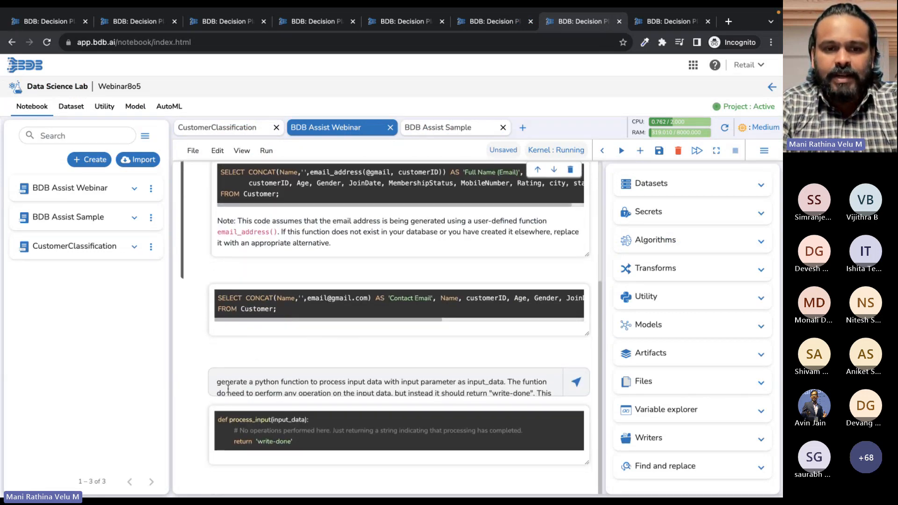
left_click(222, 383)
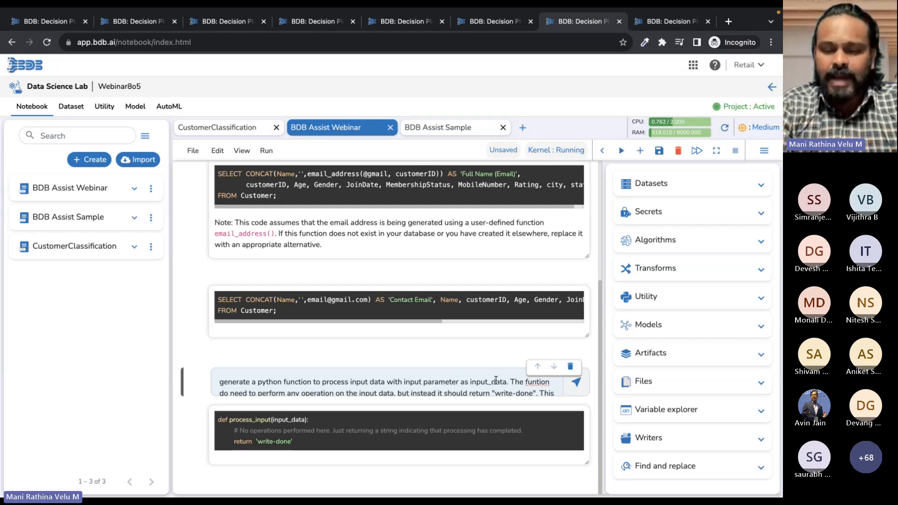
left_click(576, 383)
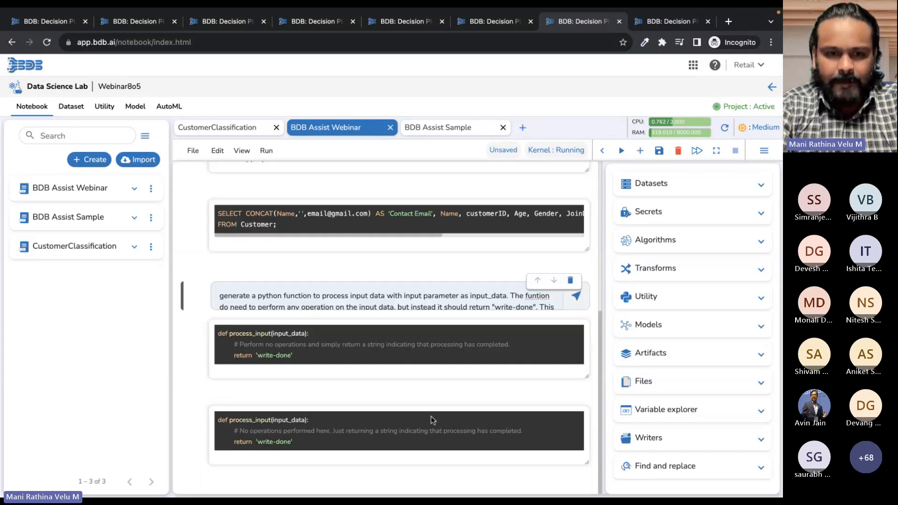
- Copy the newly generated process_input function into the pipeline's Python component script and delete its comment line
left_click_drag(293, 355, 216, 334)
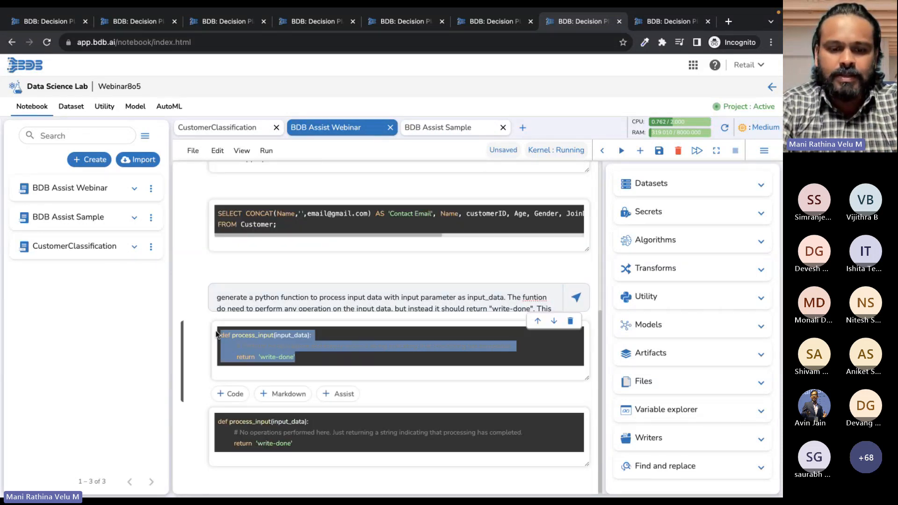
left_click(137, 19)
left_click(216, 19)
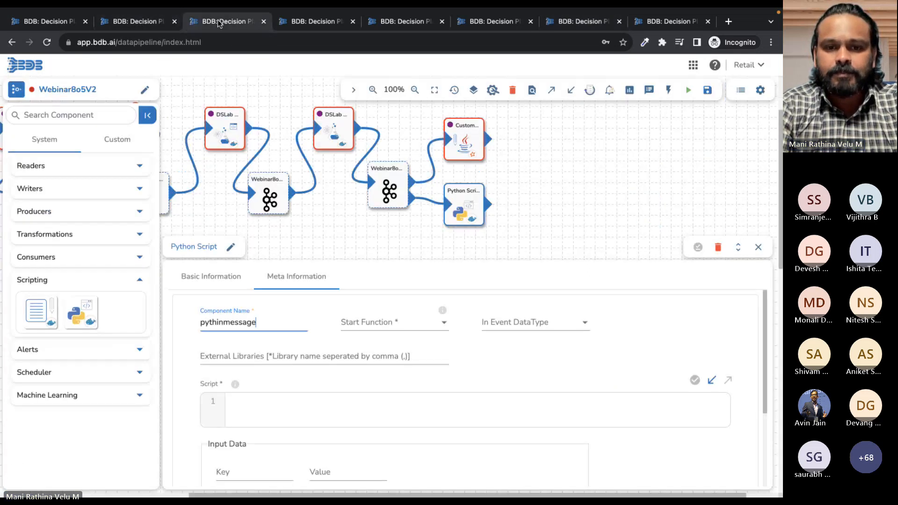
left_click(280, 409)
type("def process_input(input_data):     # Perform no operations and simply return a string indicating that processing has completed.     return 'write-done'")
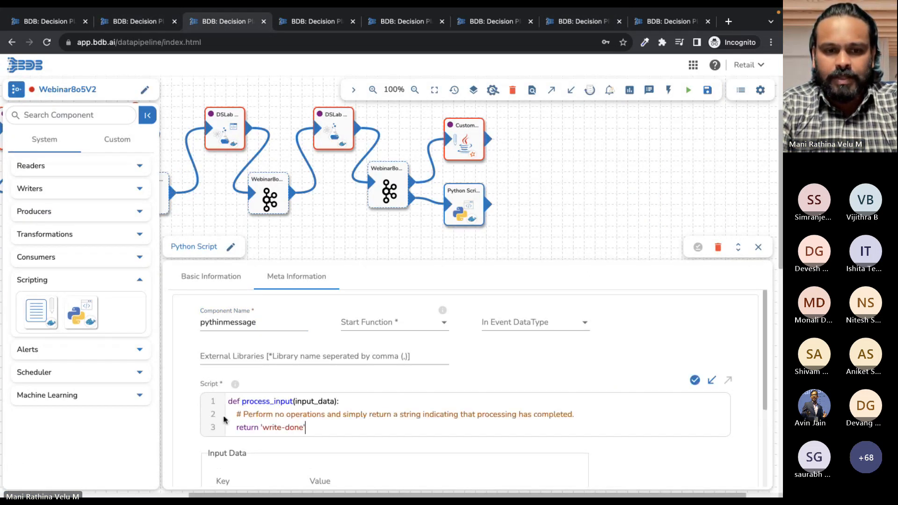
left_click_drag(228, 414, 598, 410)
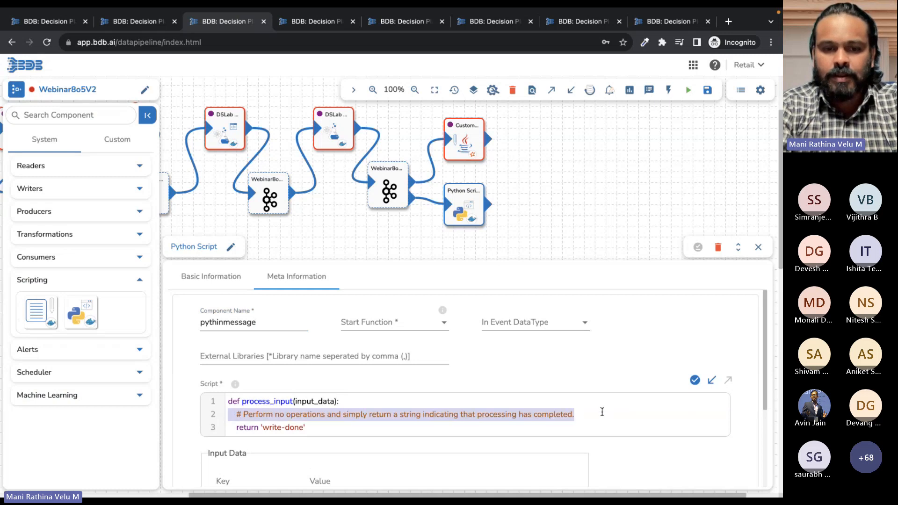
key("BackSpace")
key("BackSpace")
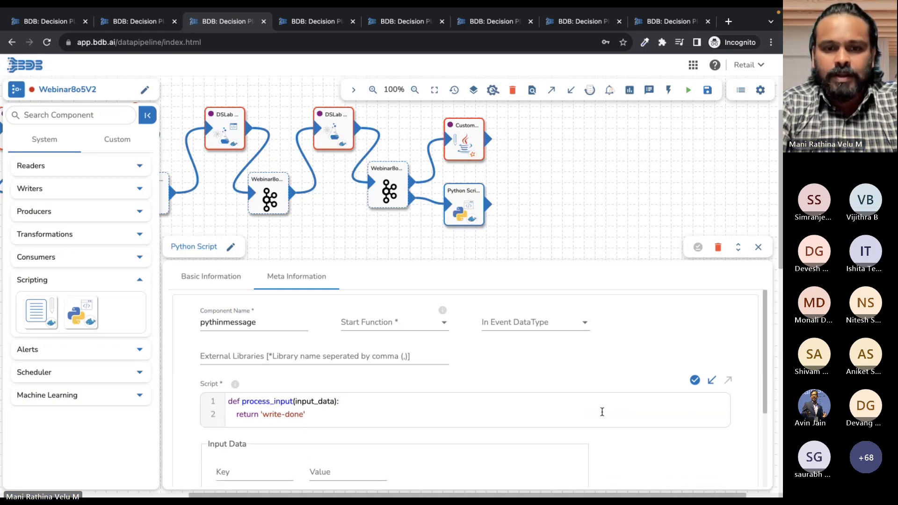
- Set the start function to process_input and the in-event data type to Data Frame, and save the Python component
left_click(419, 321)
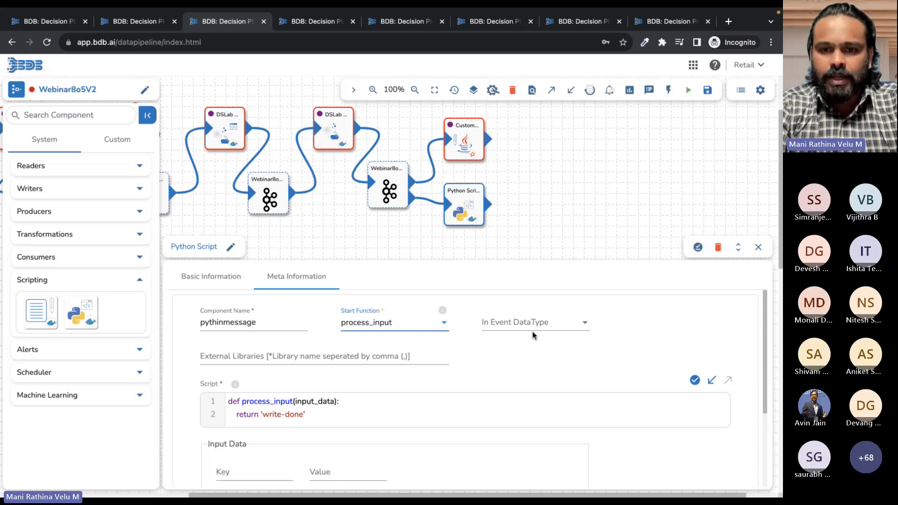
left_click(547, 323)
left_click(531, 323)
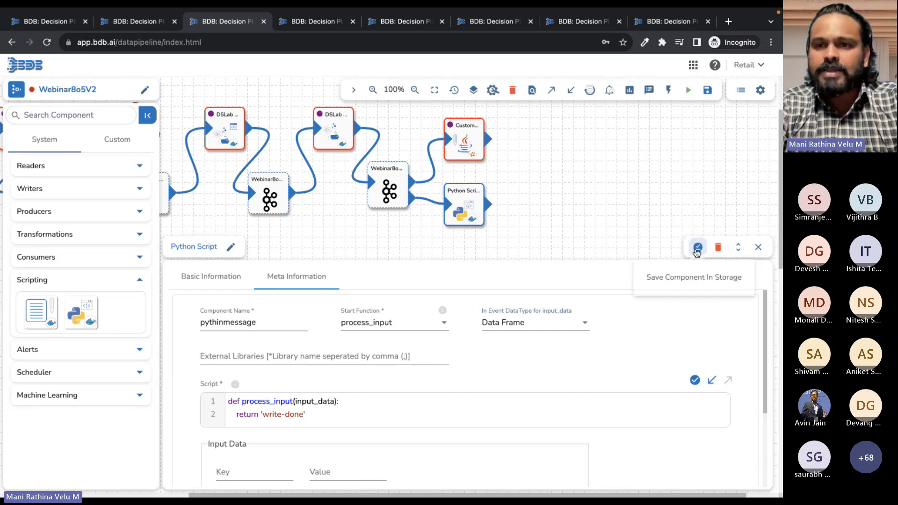
left_click(697, 248)
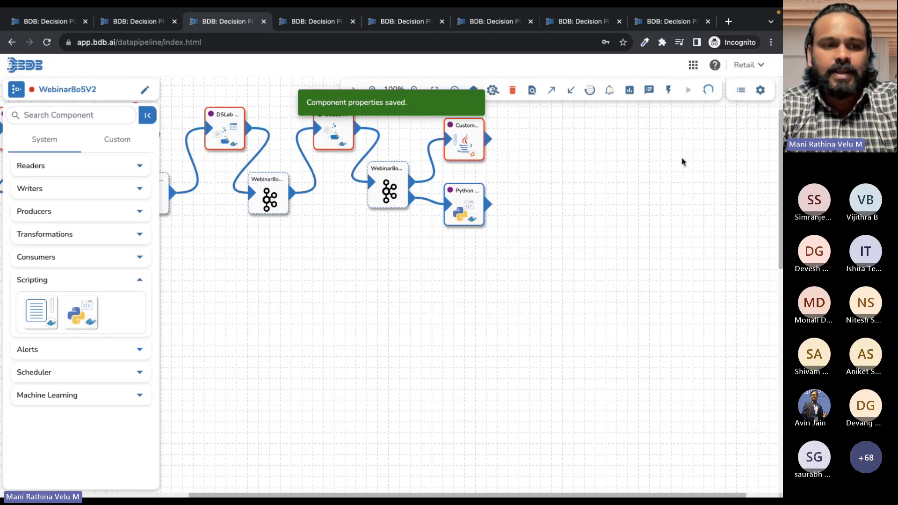
- Add a Websocket Producer component to the pipeline canvas, to the right of the Python script component
left_click(75, 280)
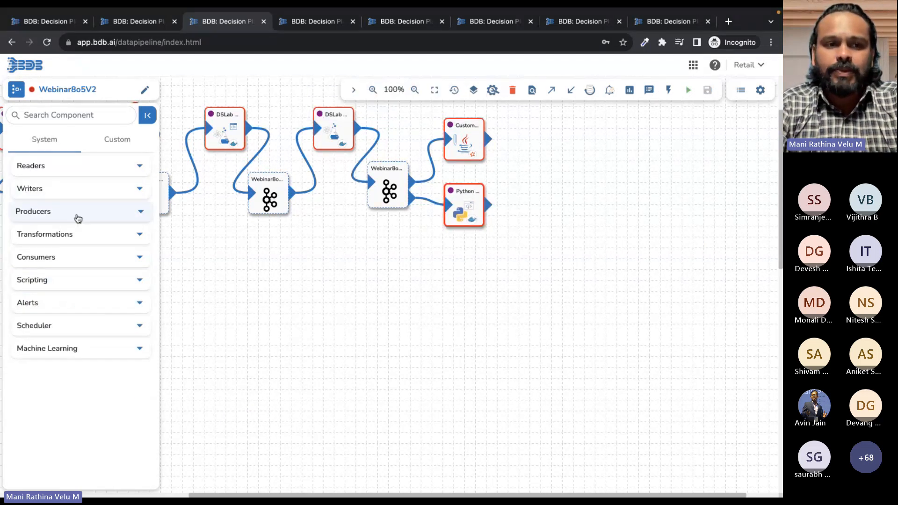
left_click(78, 218)
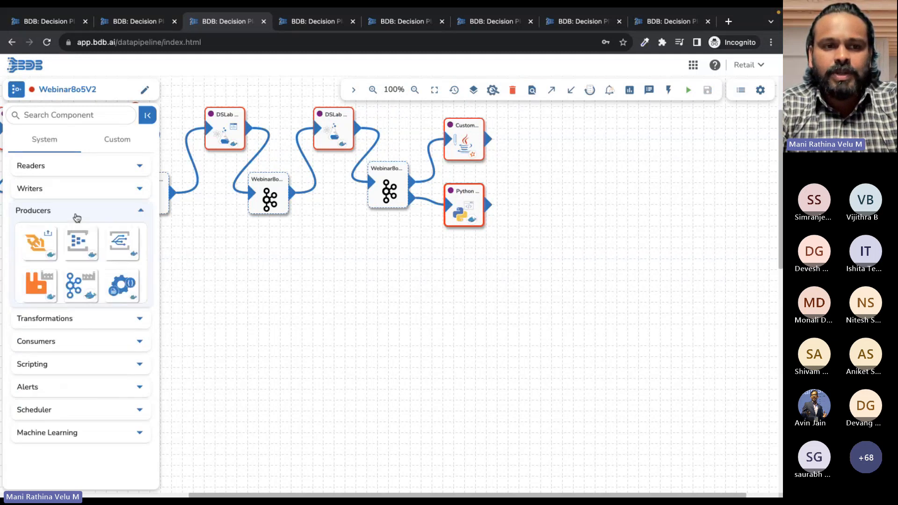
left_click_drag(38, 242, 645, 217)
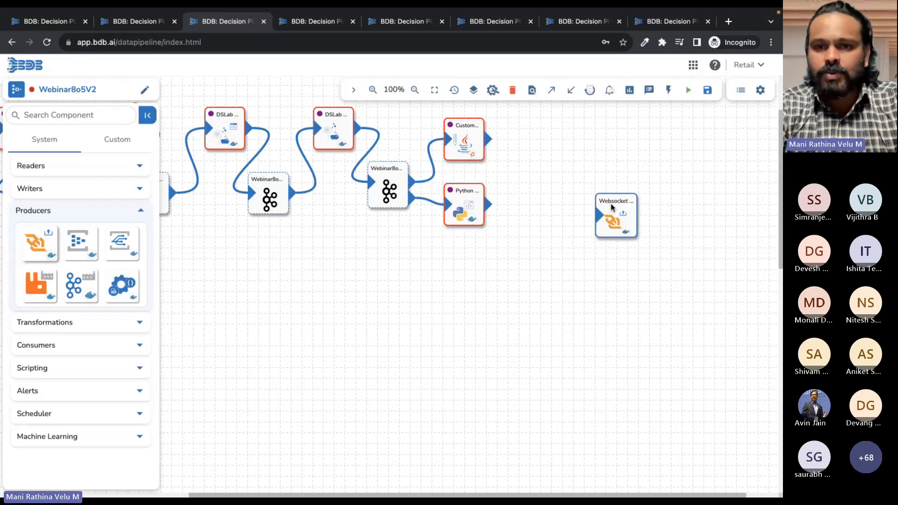
- Add a new Kafka event, connect it between the Python script and the Websocket Producer, and update the pipeline
left_click(669, 92)
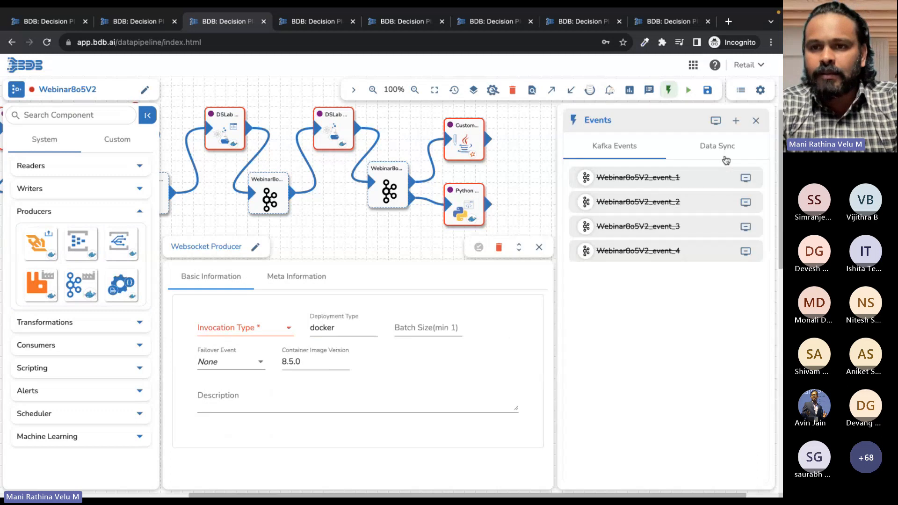
left_click(736, 120)
left_click(467, 427)
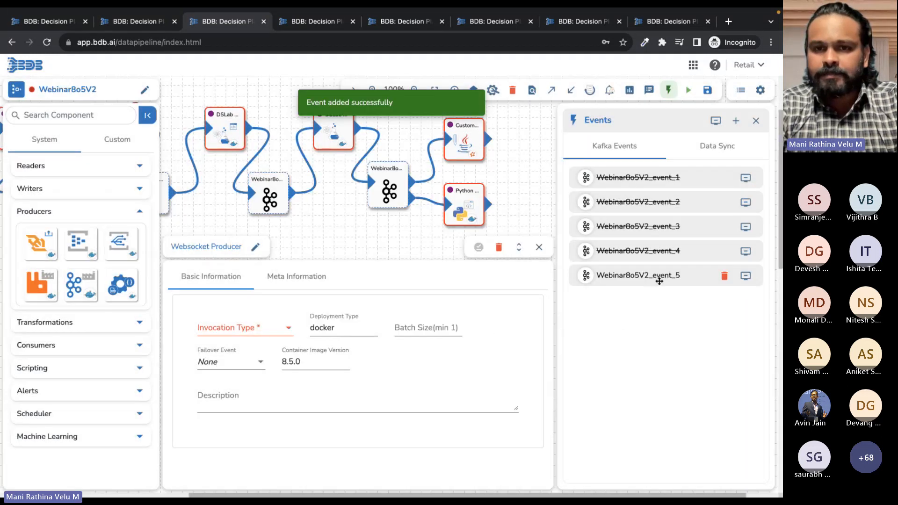
mouse_move(656, 280)
left_mouse_down()
mouse_move(610, 267)
mouse_move(568, 214)
mouse_move(531, 195)
mouse_move(523, 204)
left_mouse_up()
scroll(523, 204, "right", 2)
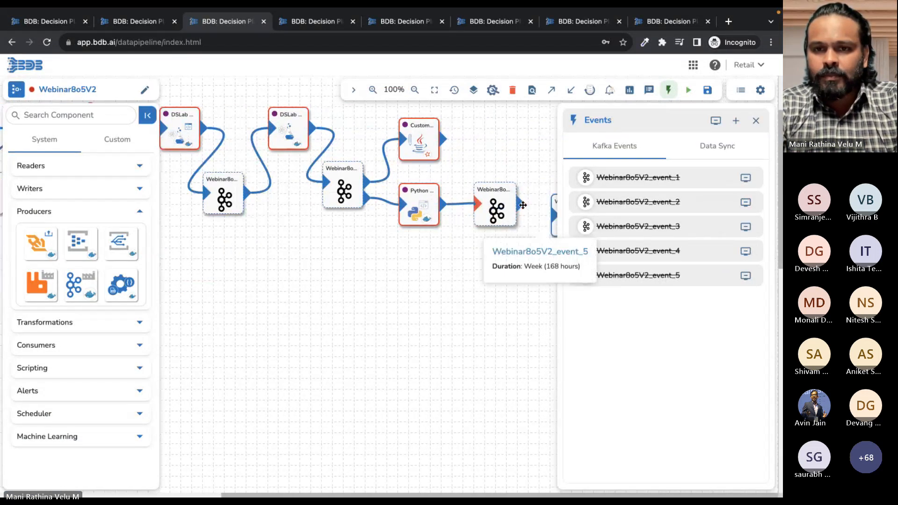
left_click(756, 121)
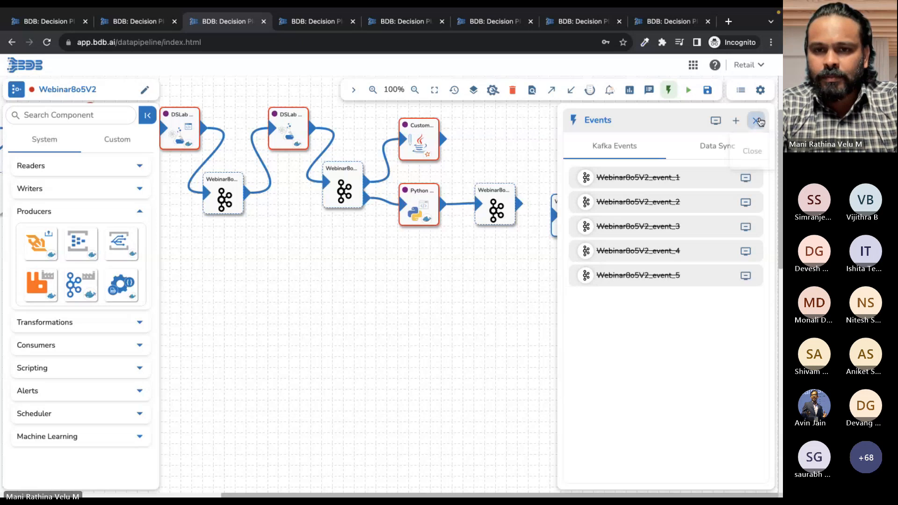
left_click_drag(519, 204, 557, 215)
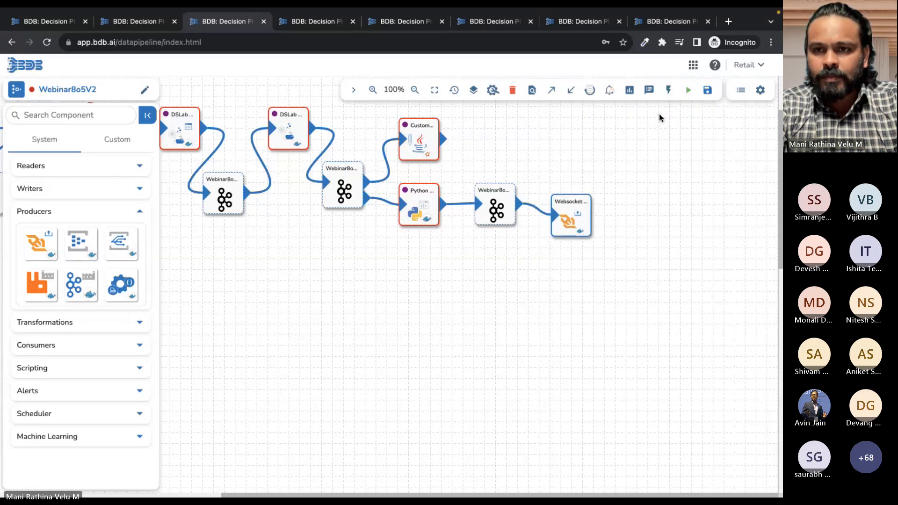
left_click(709, 92)
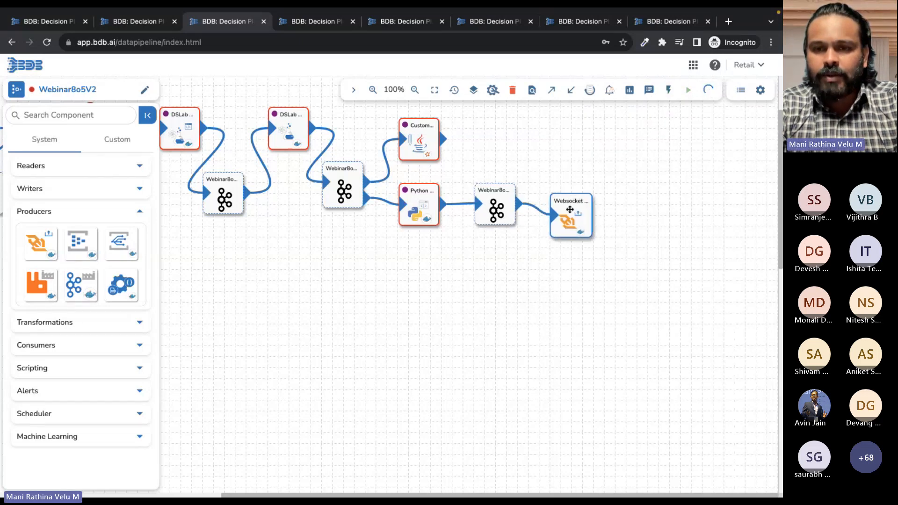
- Set the Websocket Producer's invocation type to Real-Time, save the component, and update the pipeline
left_click(569, 209)
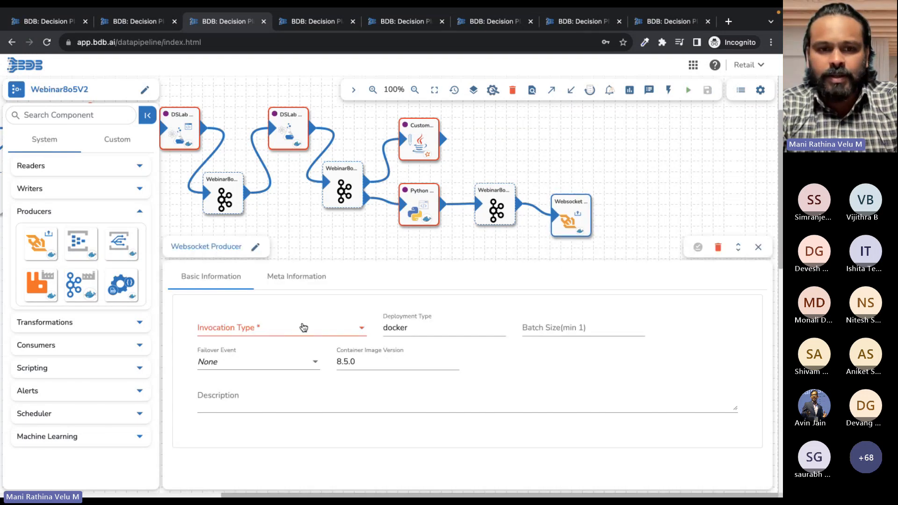
left_click(294, 330)
left_click(226, 333)
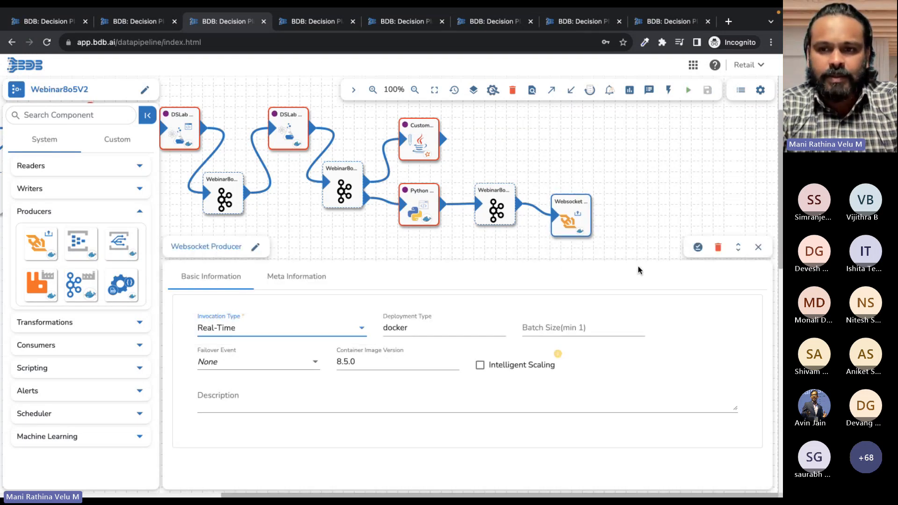
left_click(698, 247)
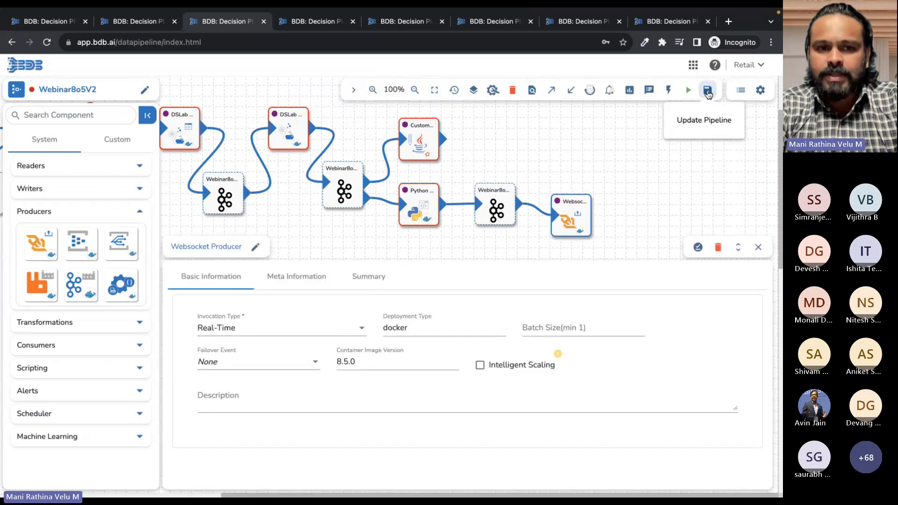
left_click(708, 93)
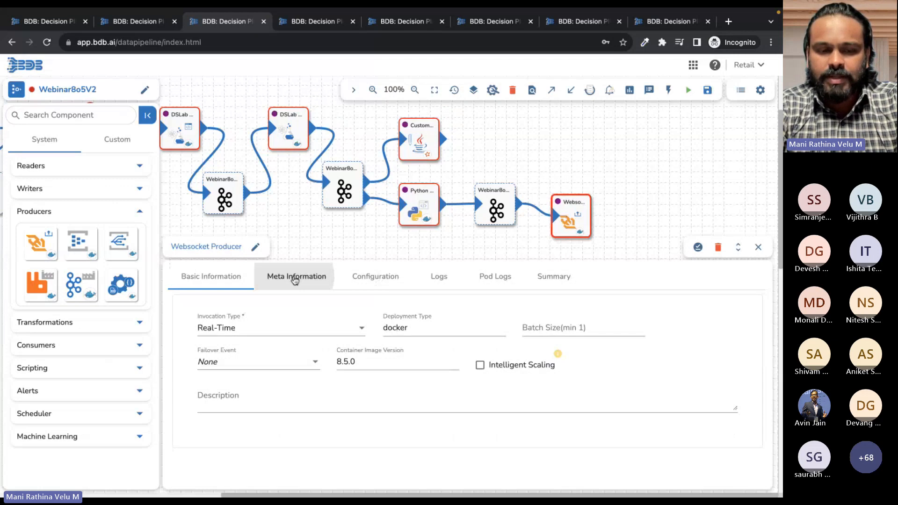
- Review the Websocket Producer's generated URL and the Python script's meta information
left_click(294, 279)
left_click_drag(204, 431, 689, 439)
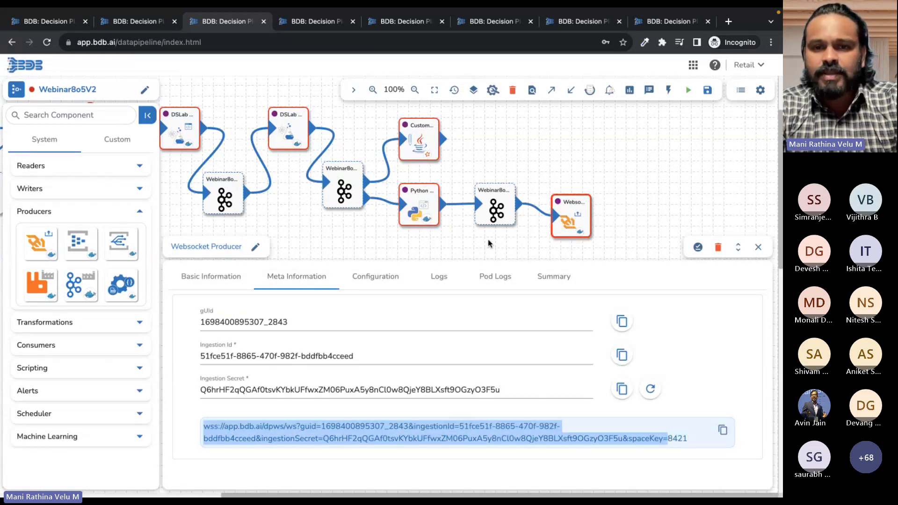
left_click(419, 205)
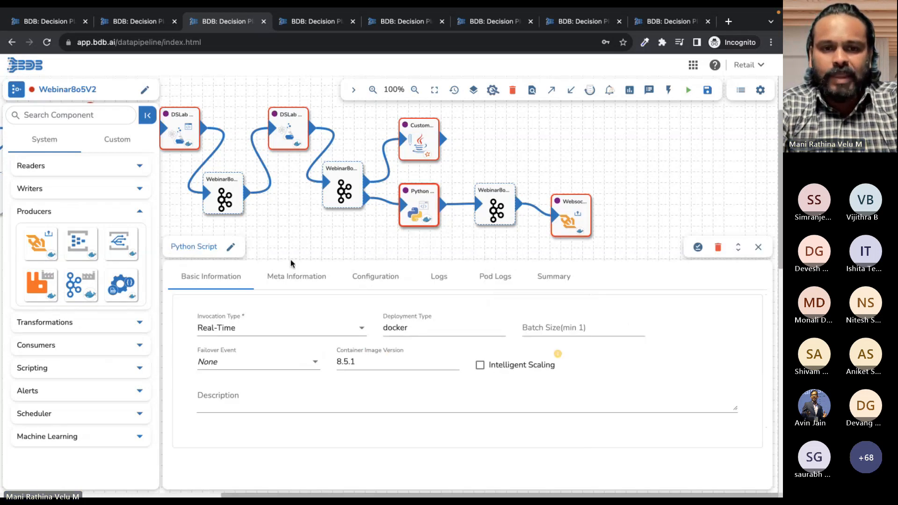
left_click(291, 275)
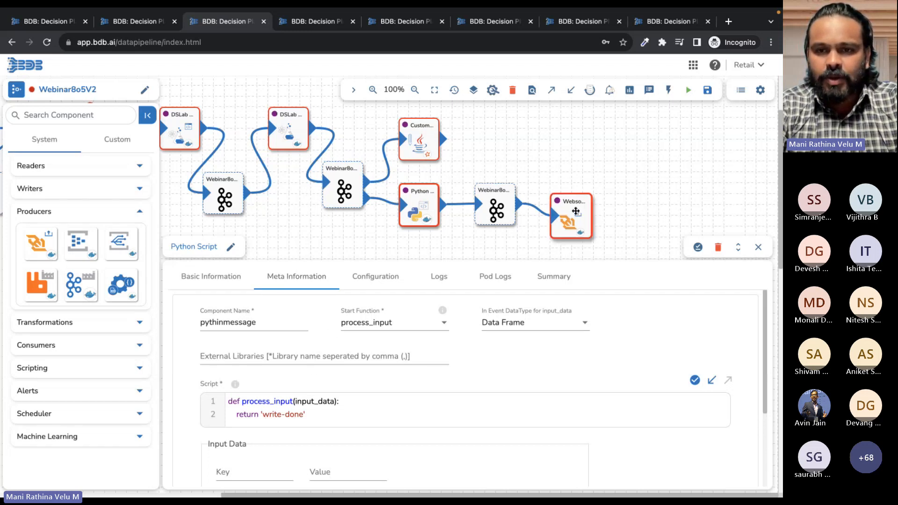
- Copy the Websocket Producer's URL, enable WebSocket on the Customer Overview dashboard, and paste the URL as its web socket ip
left_click(575, 211)
left_click(283, 279)
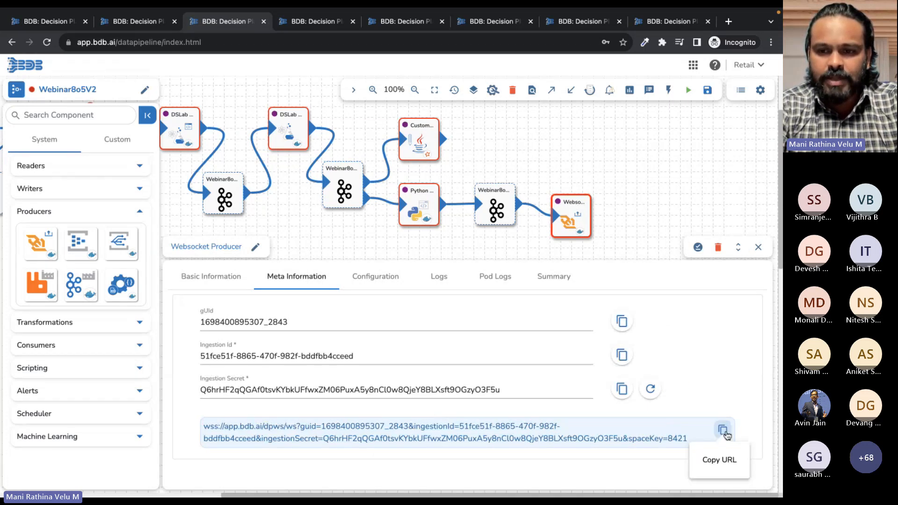
left_click(722, 430)
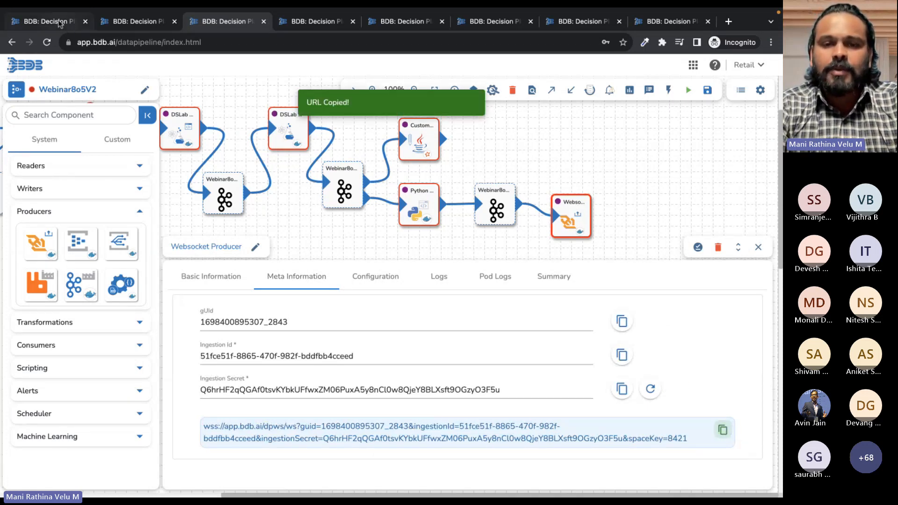
left_click(70, 23)
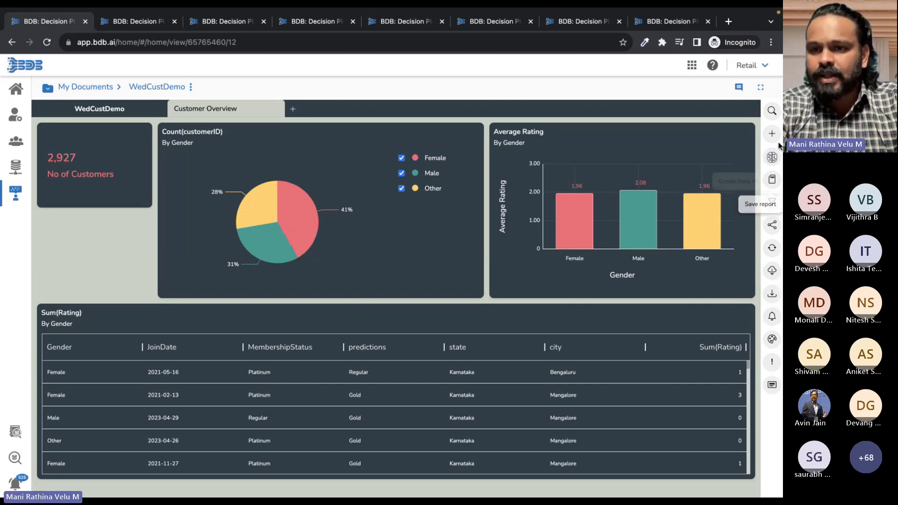
left_click(774, 271)
left_click(744, 155)
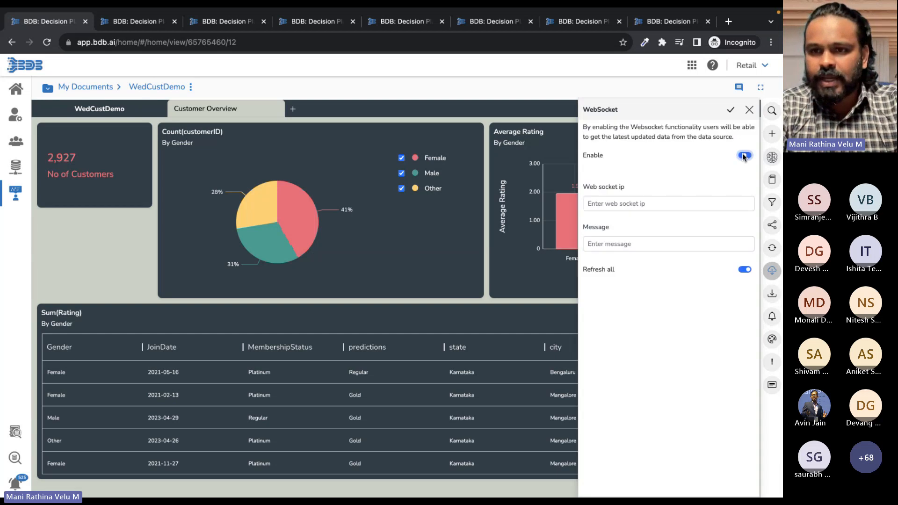
left_click(639, 203)
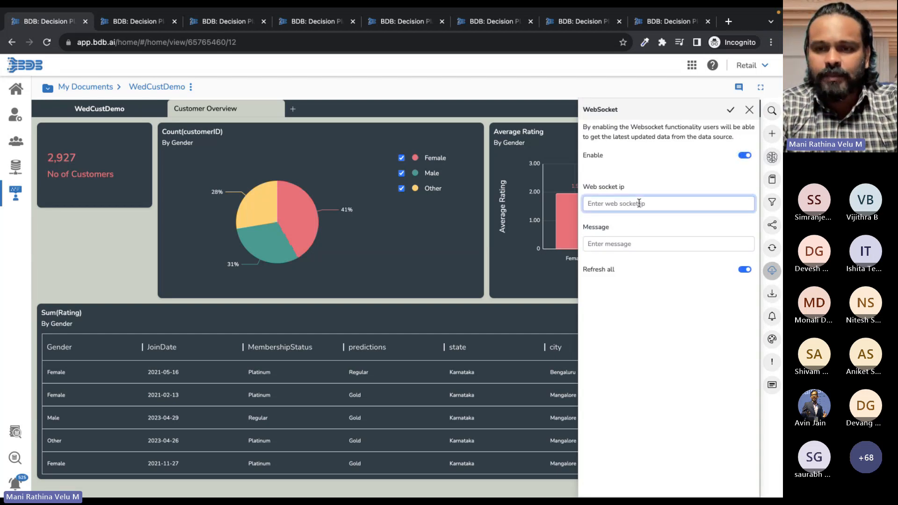
key("ctrl+v")
- Enter {"output":"write-done"} as the dashboard's WebSocket message
left_click(613, 248)
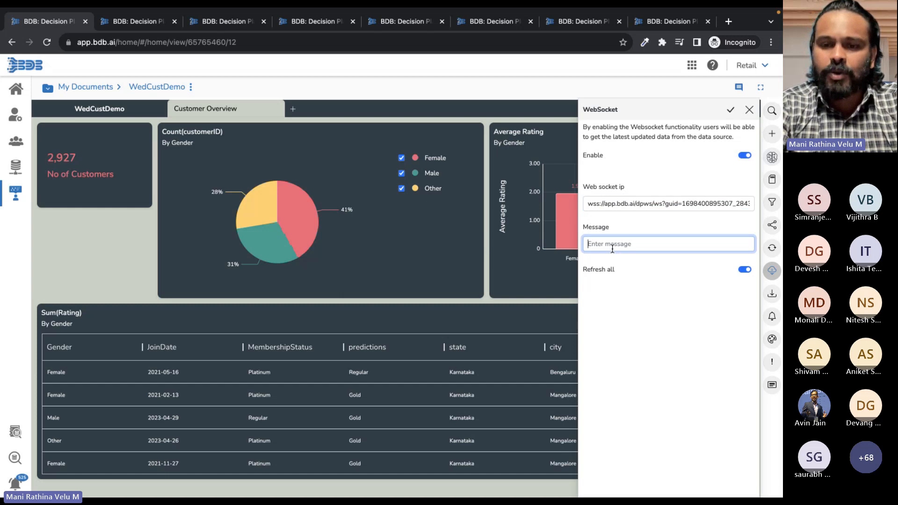
type("{}")
key("Left")
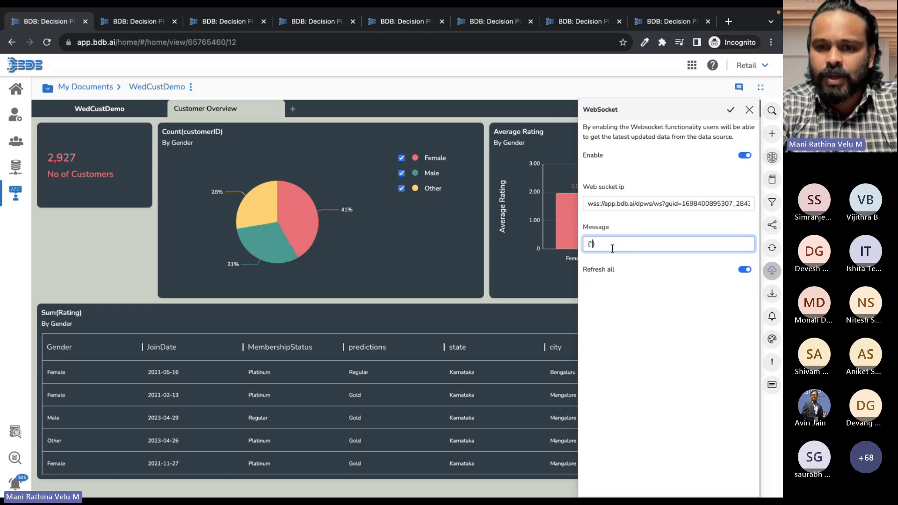
type("\"\":\"\"")
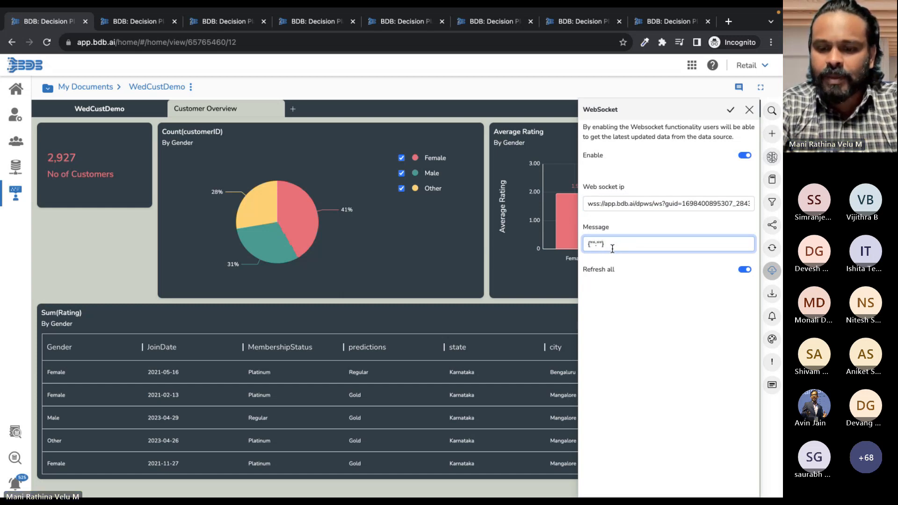
key("Left")
type("write-do")
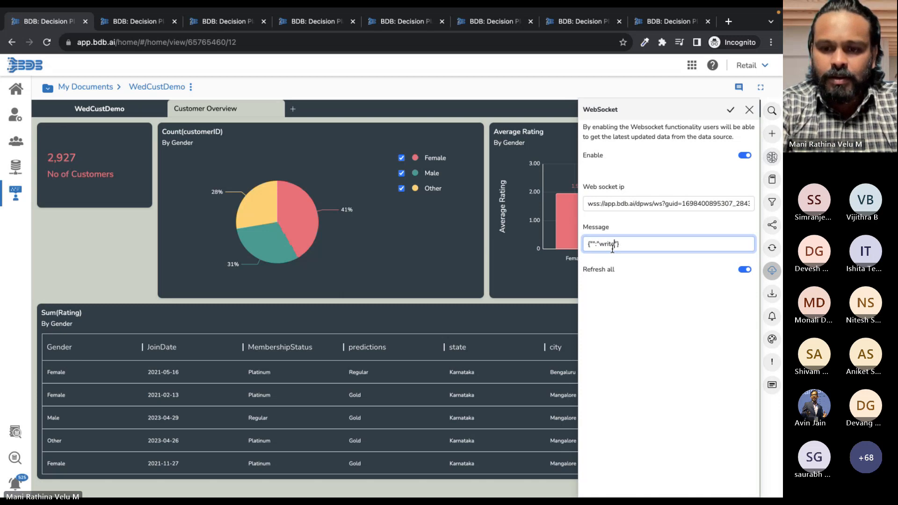
type("ne")
key("Home")
key("Right")
key("Right")
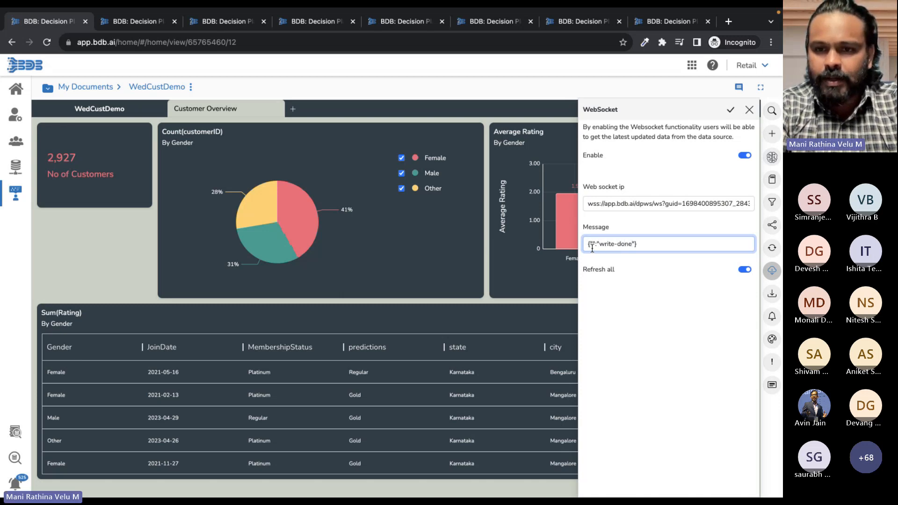
type("output")
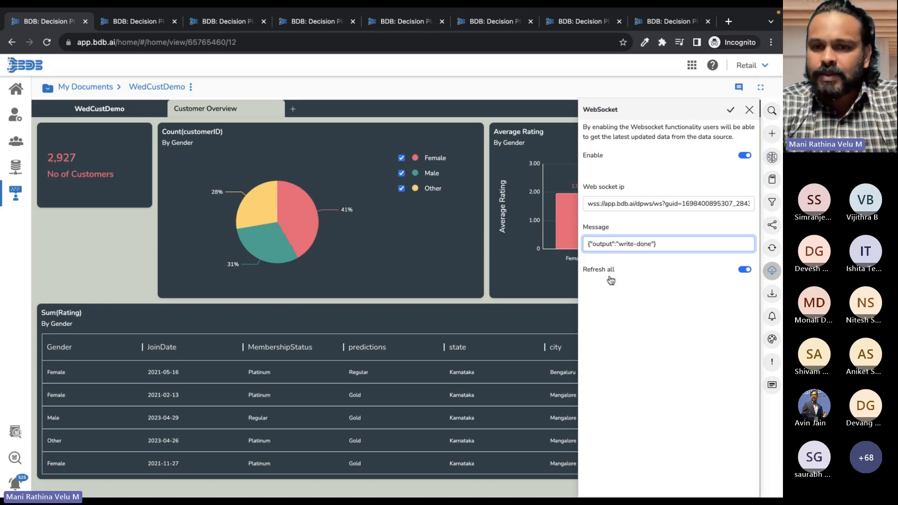
- Turn off Refresh all, select only the two Count(customerID) views for refreshing, and apply the WebSocket settings
left_click(744, 269)
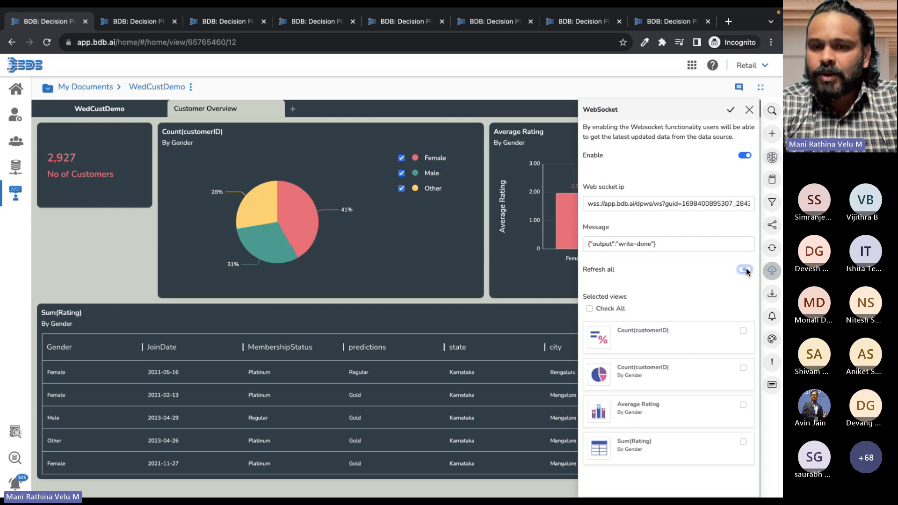
left_click(743, 331)
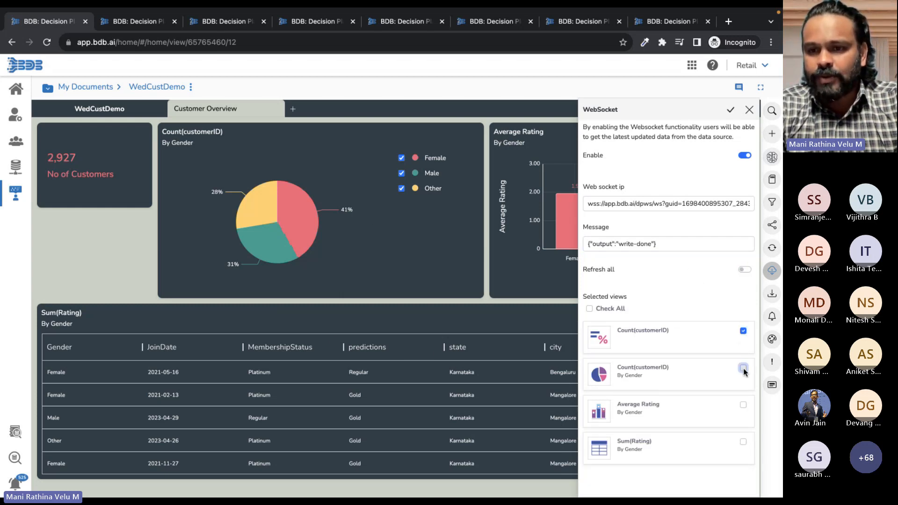
left_click(743, 368)
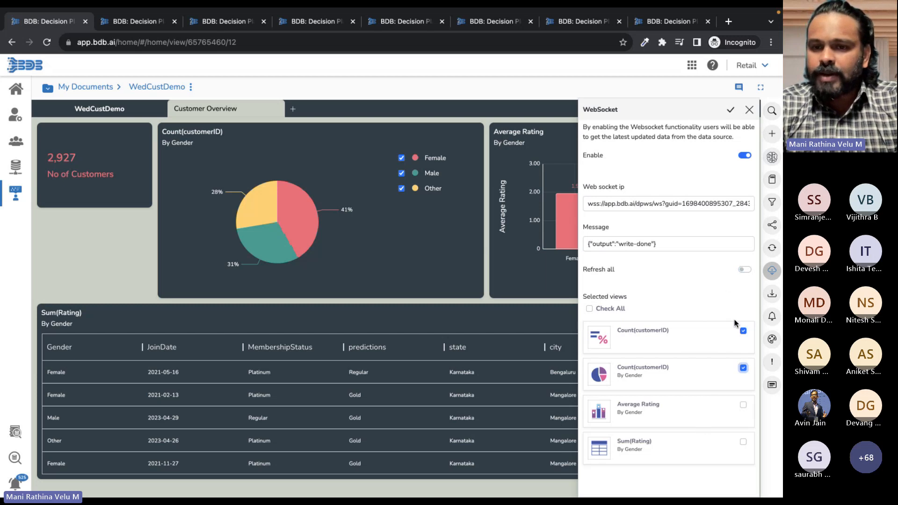
left_click(730, 111)
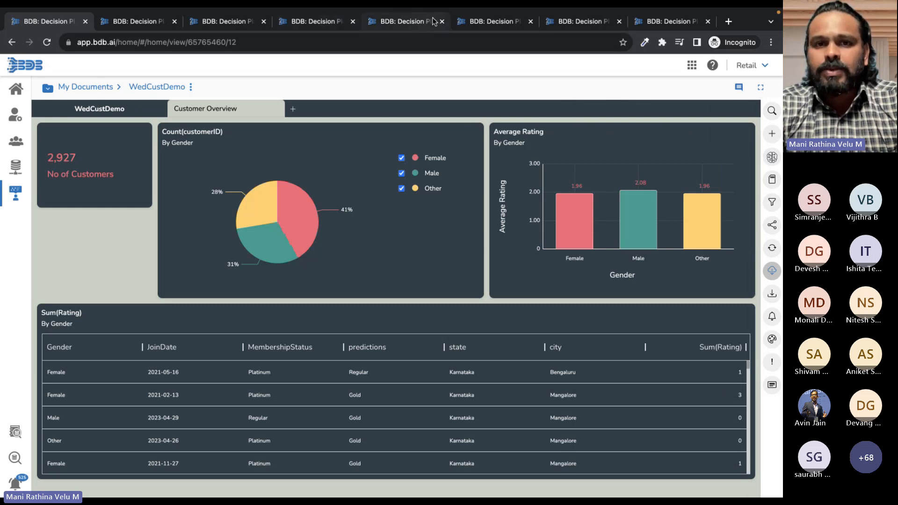
- Look through the open WebiNar8o5v1 and Webinar8o5V2 pipelines and bring up the CustomerAnalysis dashboard's Overview
left_click(405, 21)
left_click(489, 21)
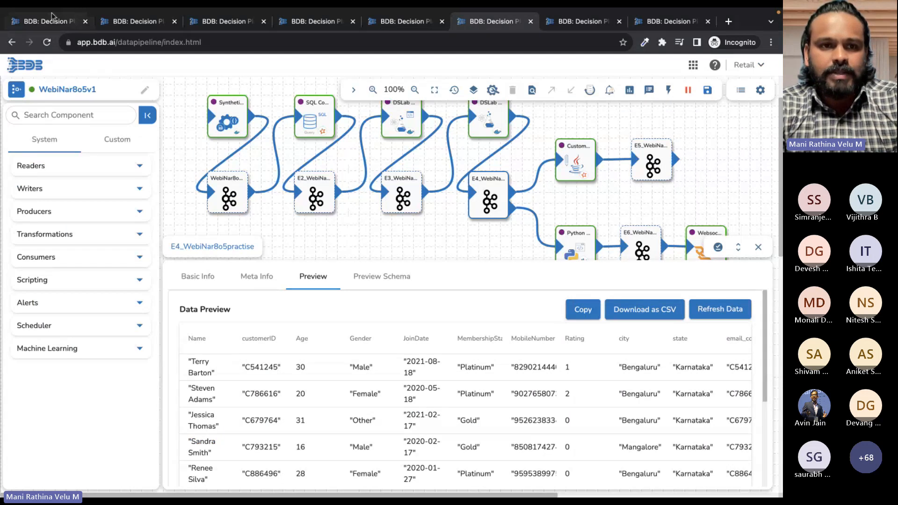
key("ctrl+1")
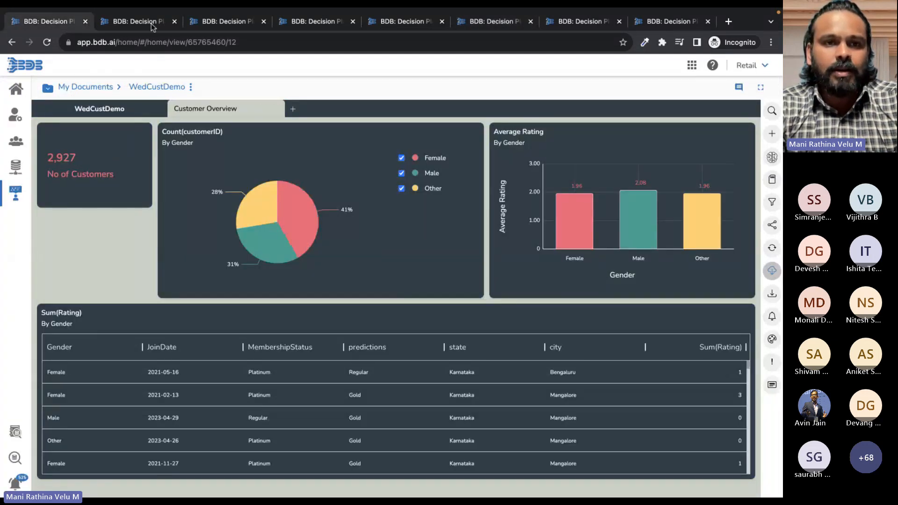
left_click(164, 22)
left_click(220, 21)
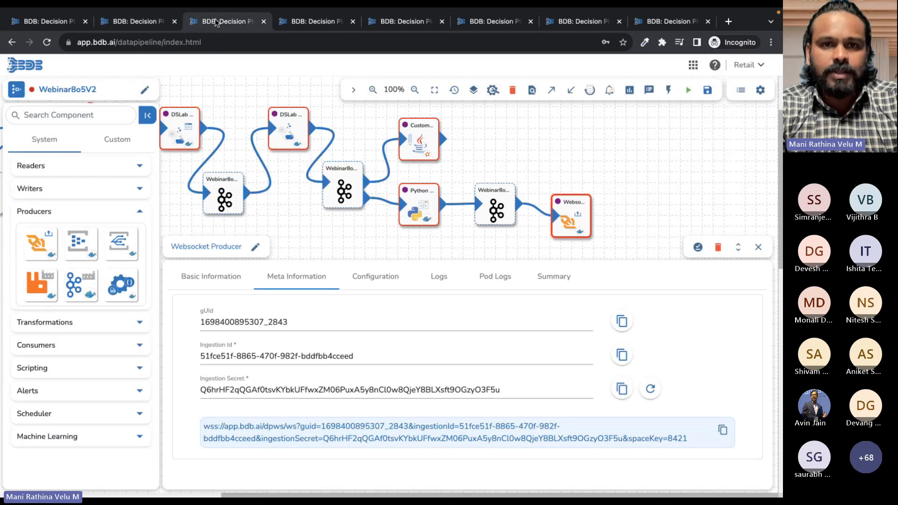
left_click(316, 21)
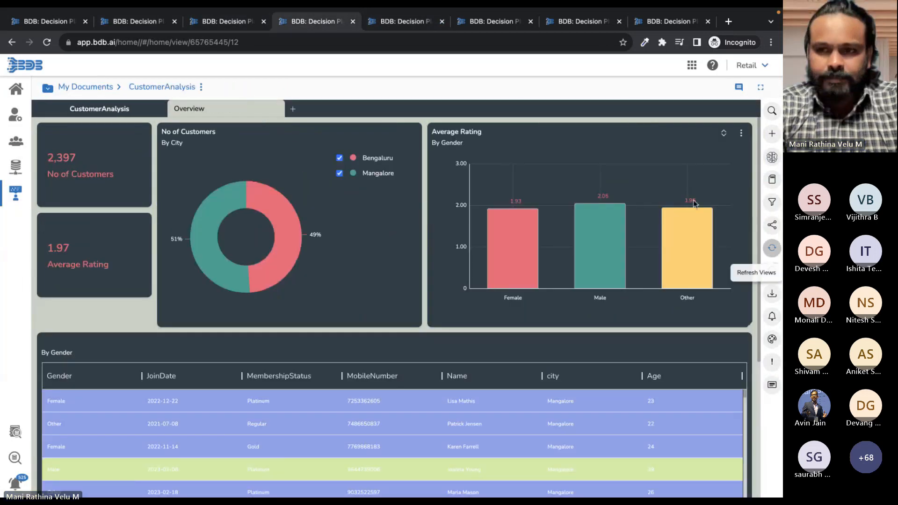
- Refresh the views of the CustomerAnalysis Overview and deactivate the WebiNar8o5v1 pipeline
left_click(770, 248)
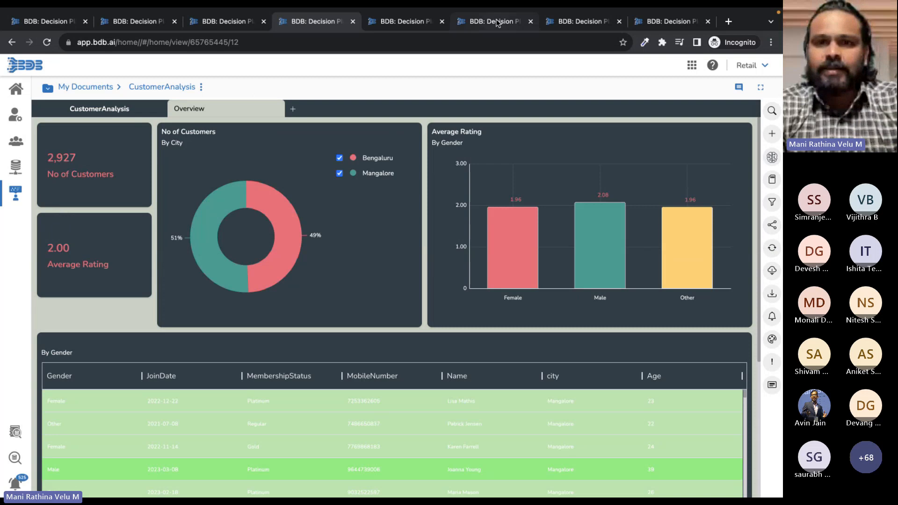
left_click(446, 22)
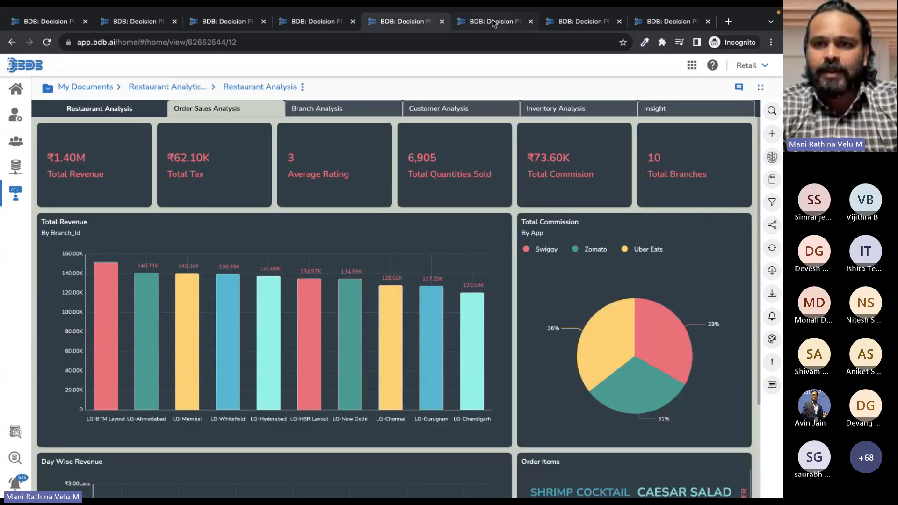
left_click(492, 22)
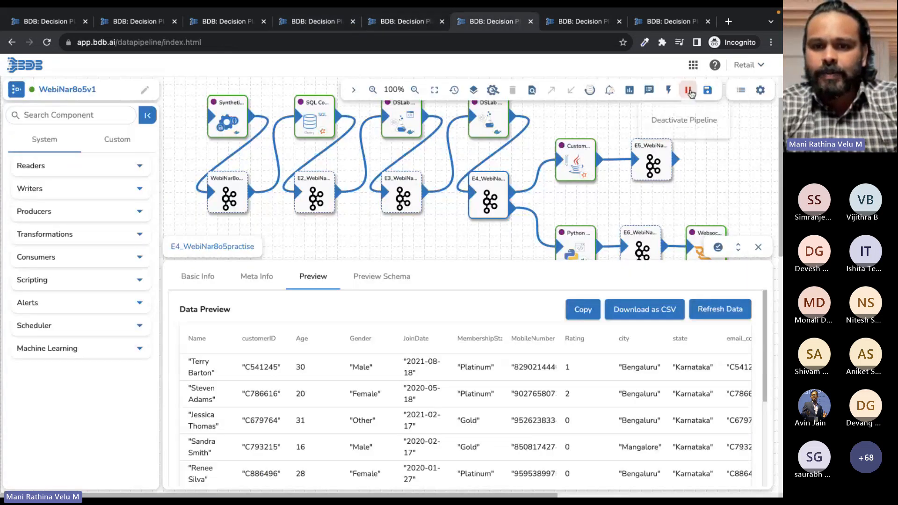
left_click(688, 91)
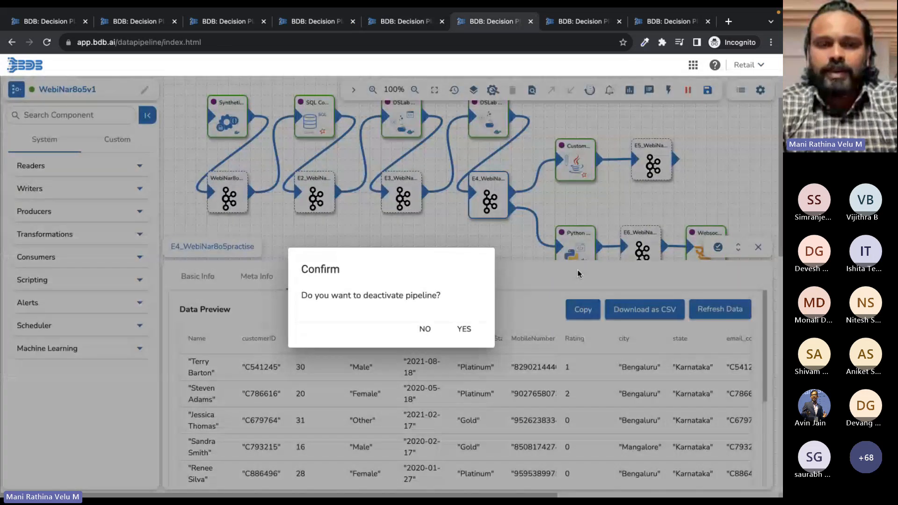
left_click(462, 329)
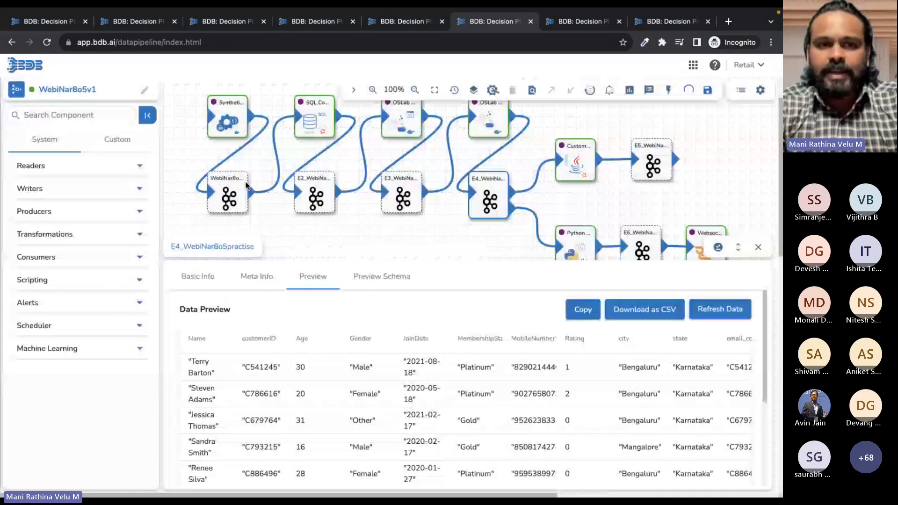
- Review the iterations, delay and batch size in the Synthetic Data Generator's meta information
left_click(225, 118)
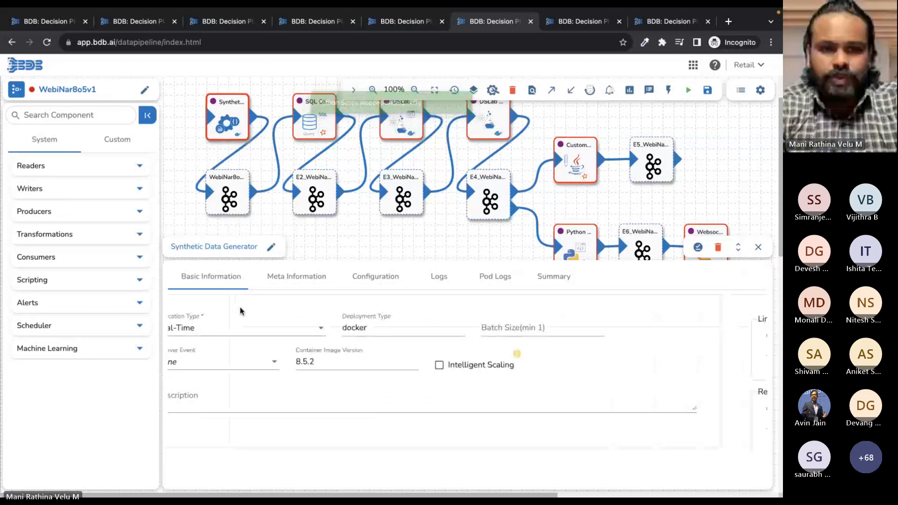
left_click(293, 282)
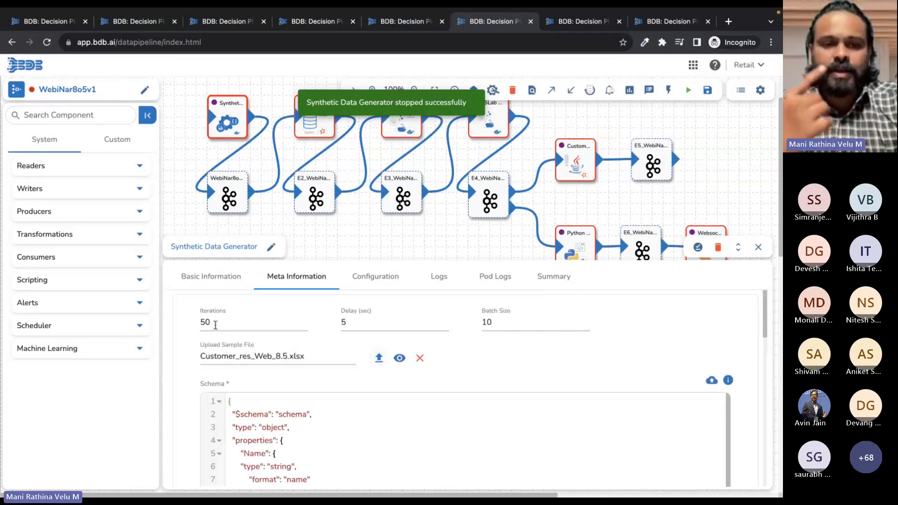
left_click_drag(215, 324, 196, 324)
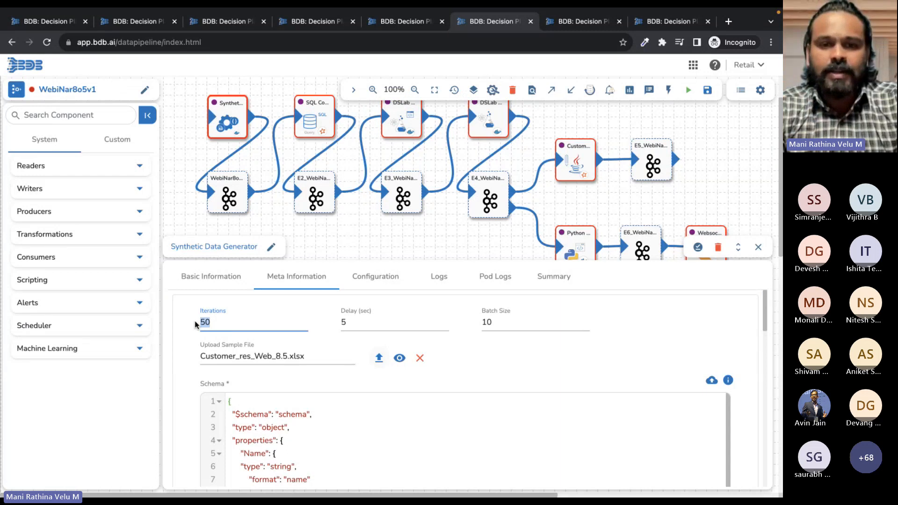
left_click(364, 322)
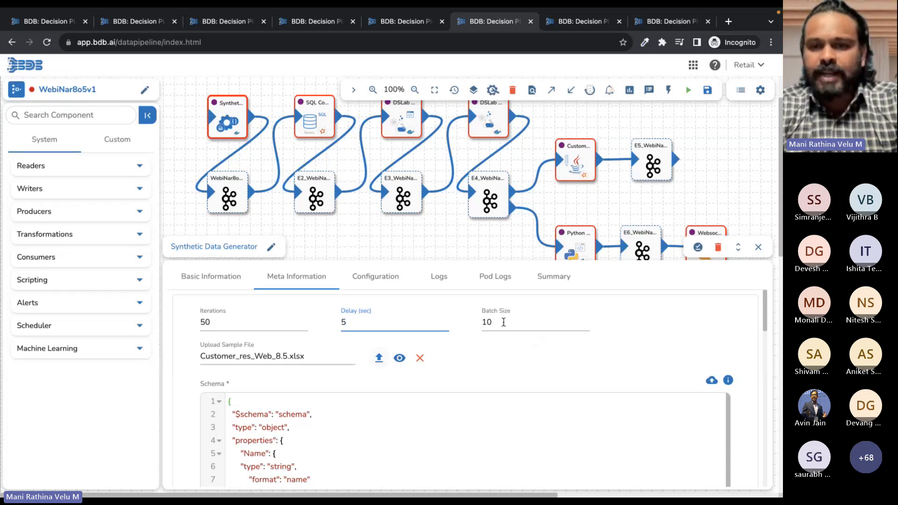
double_click(503, 321)
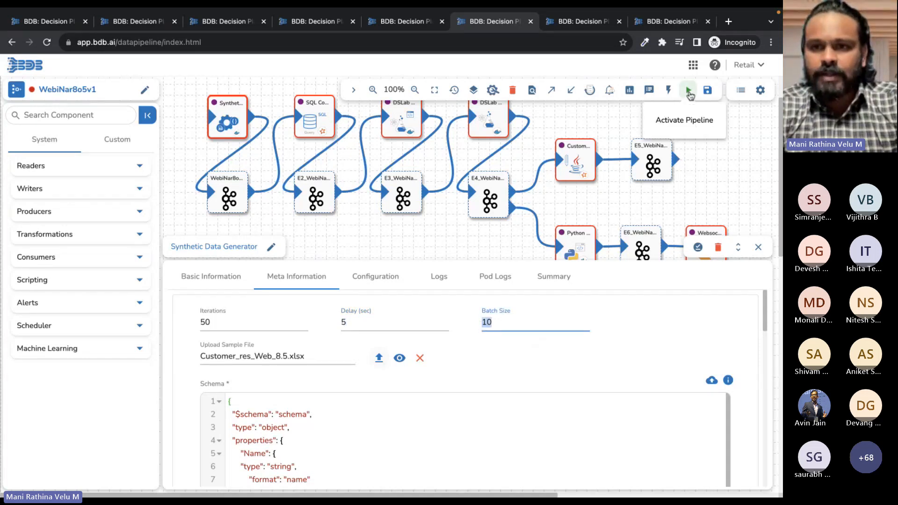
- Activate the WebiNar8o5v1 pipeline and refresh its advanced logs to check the component pods
left_click(687, 91)
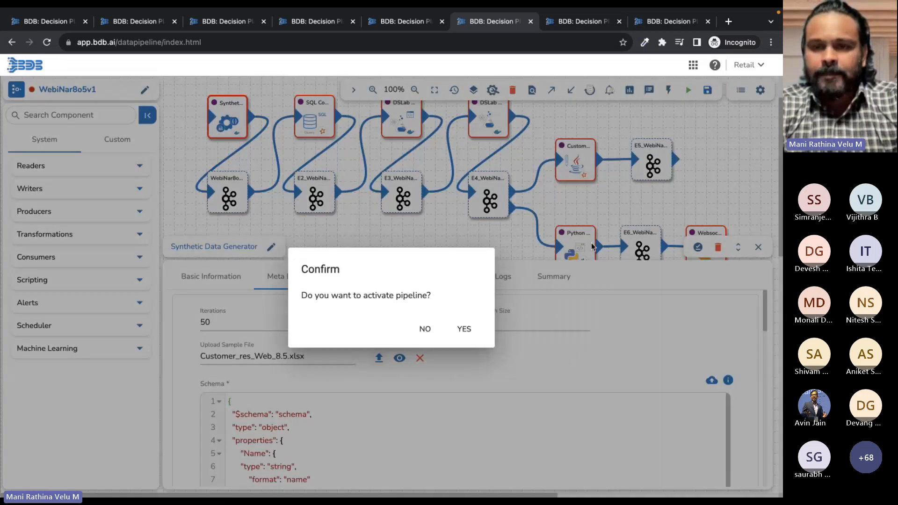
left_click(464, 328)
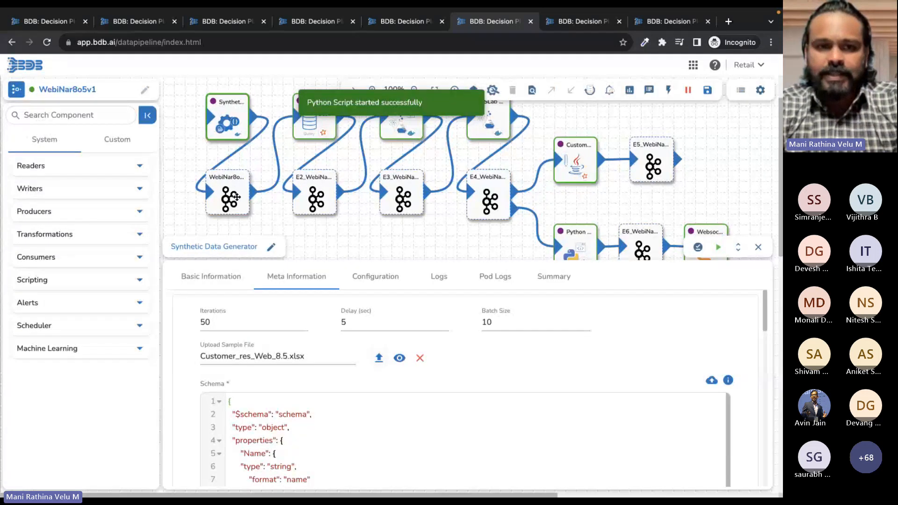
mouse_move(227, 195)
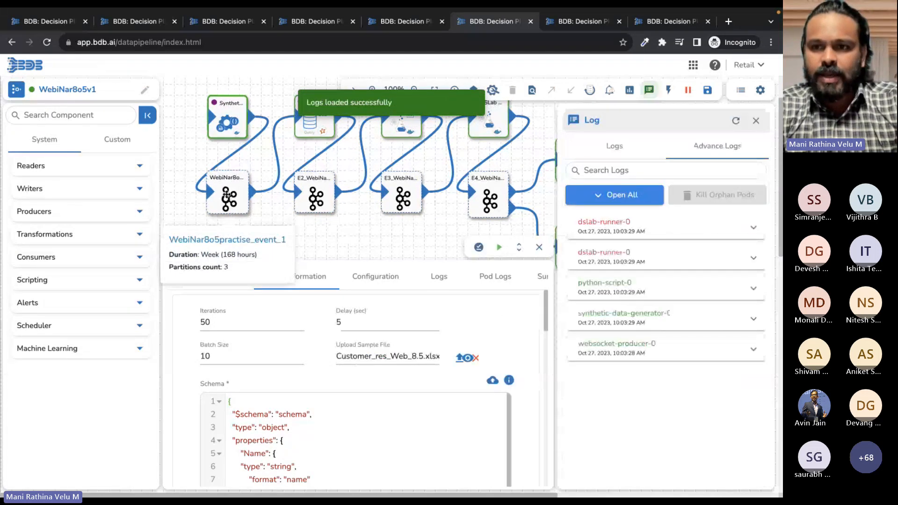
left_click(228, 195)
left_click(725, 147)
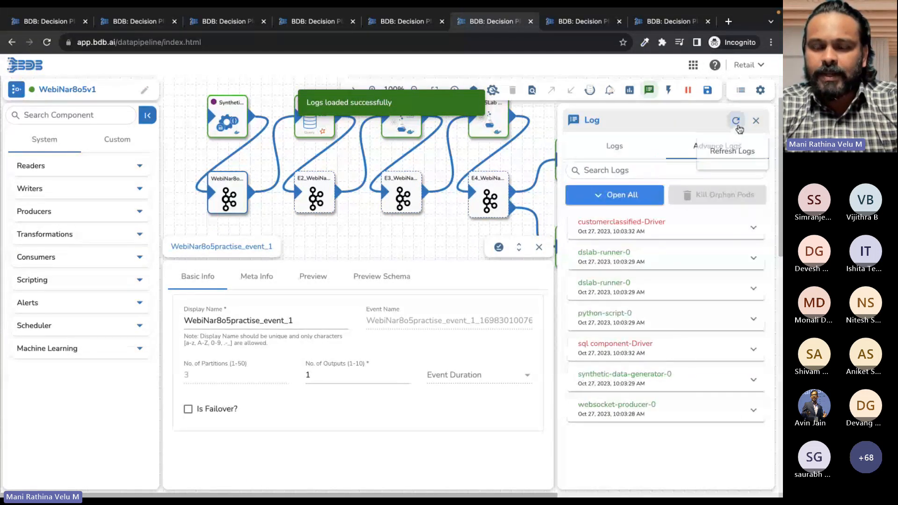
left_click(736, 124)
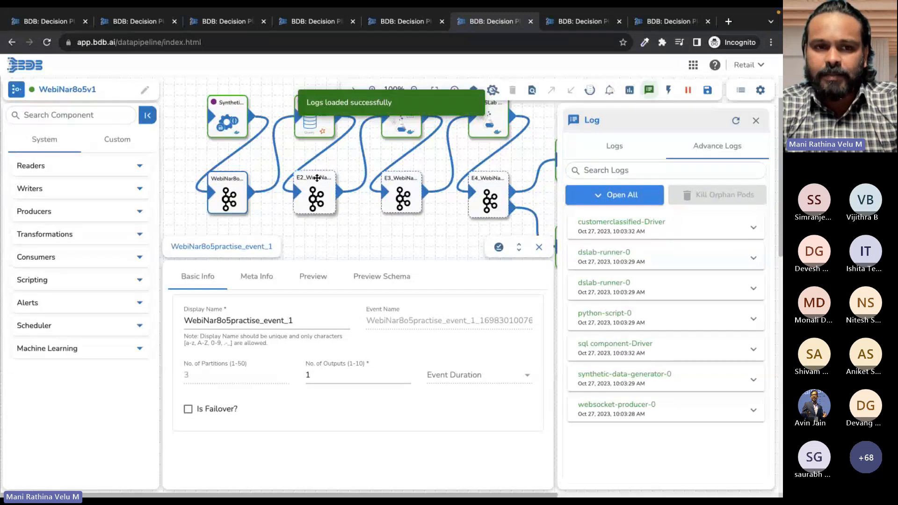
- Check the meta info of WebiNar8o5practise_event_1 and refresh its record counts
left_click(232, 196)
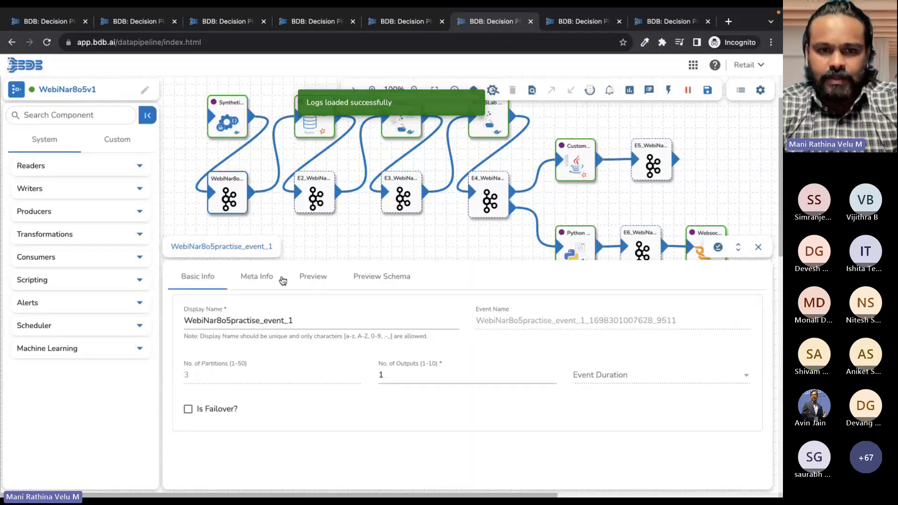
left_click(256, 278)
left_click(710, 318)
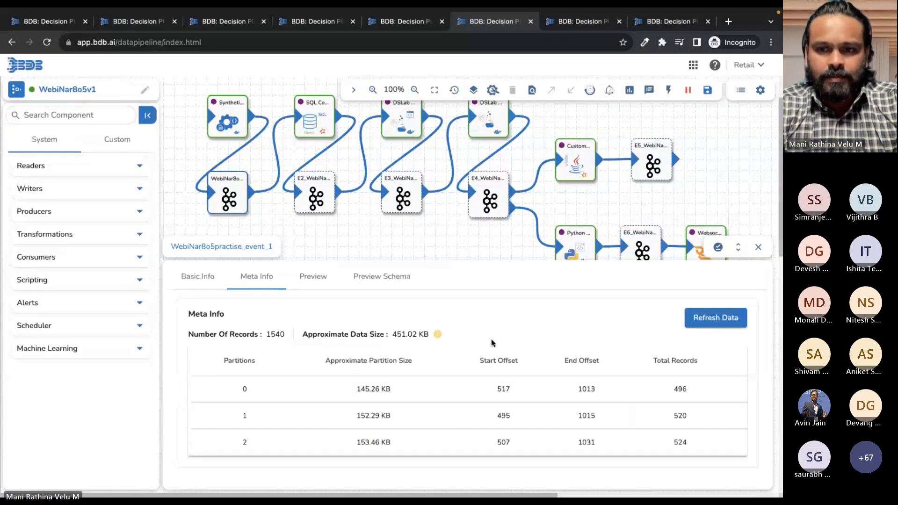
left_click(716, 318)
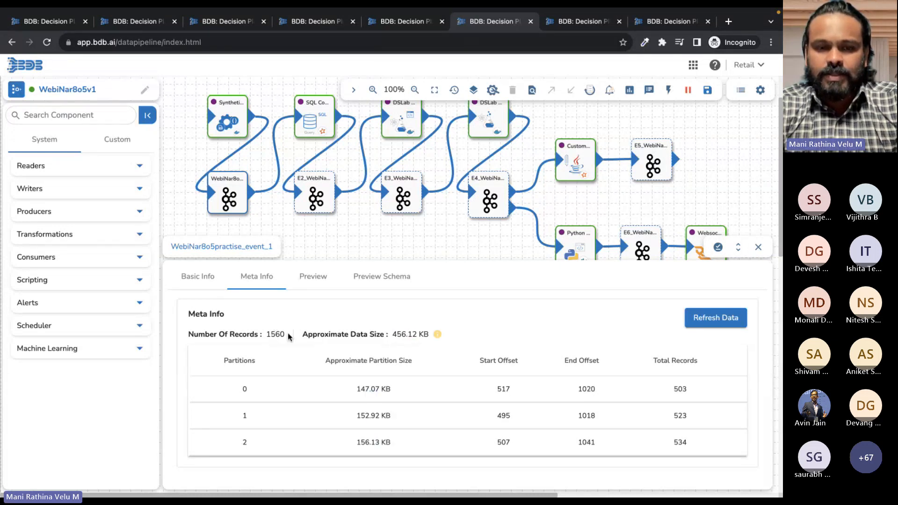
- Check the record counts of the E2, E3 and E4 events in turn, refreshing the meta info for E2 and E4
left_click(315, 195)
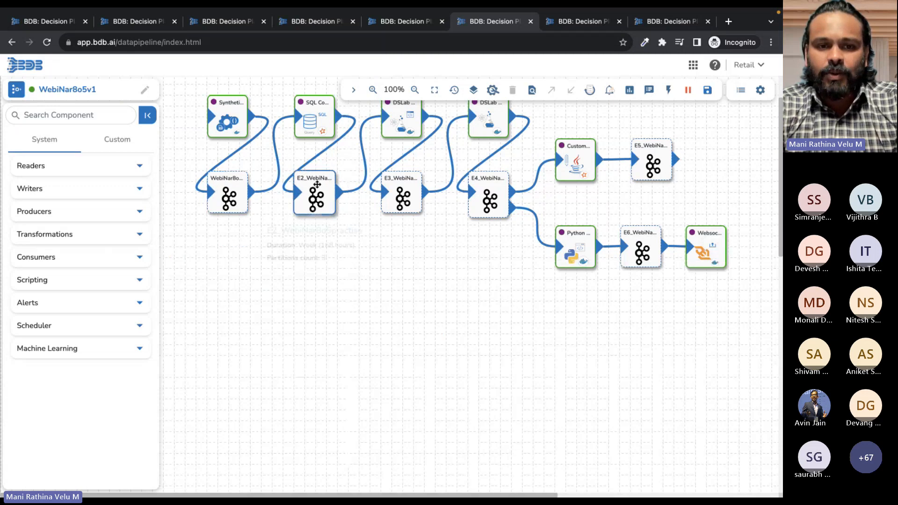
left_click(256, 276)
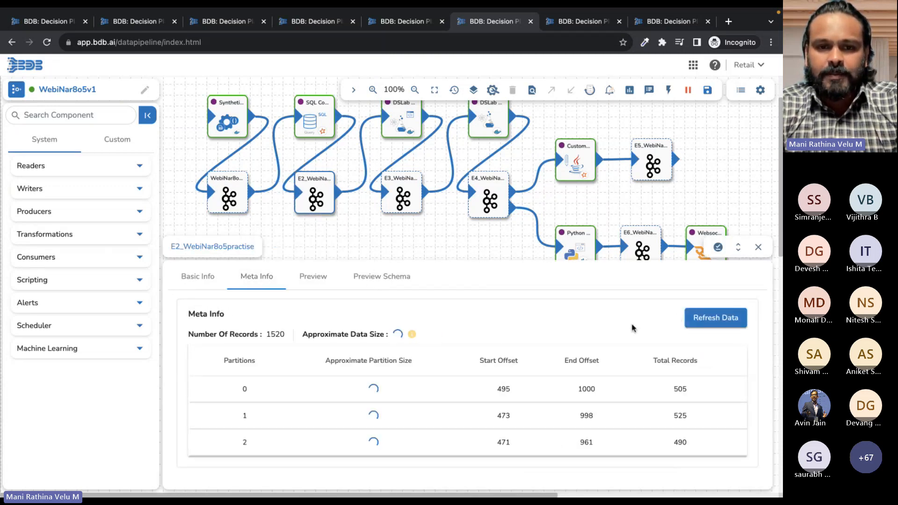
left_click(719, 323)
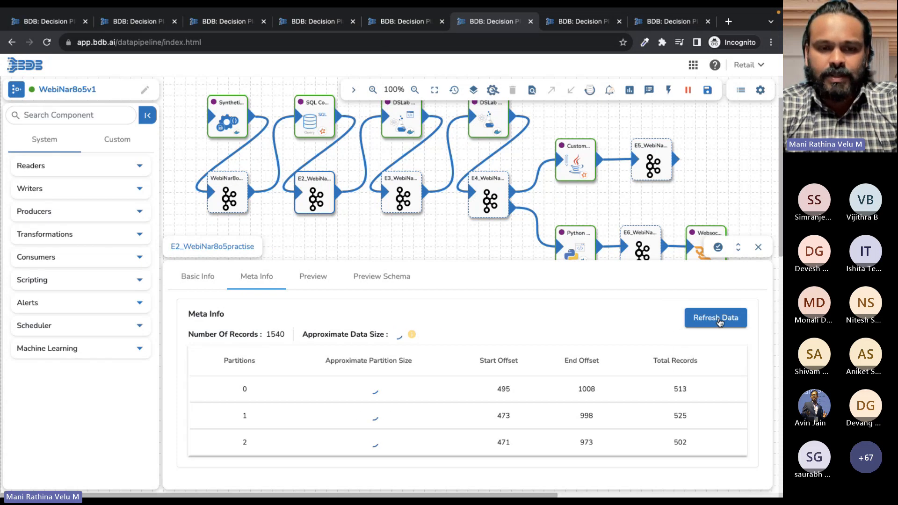
left_click(407, 178)
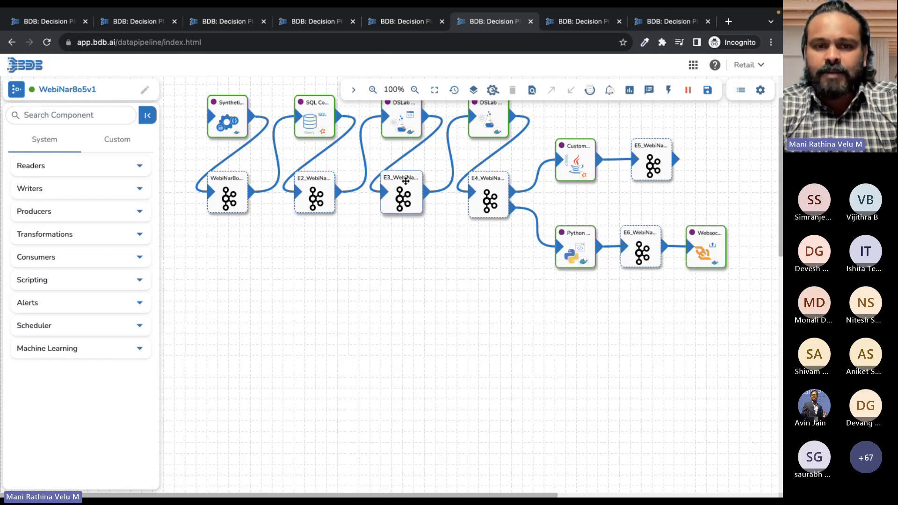
left_click(254, 277)
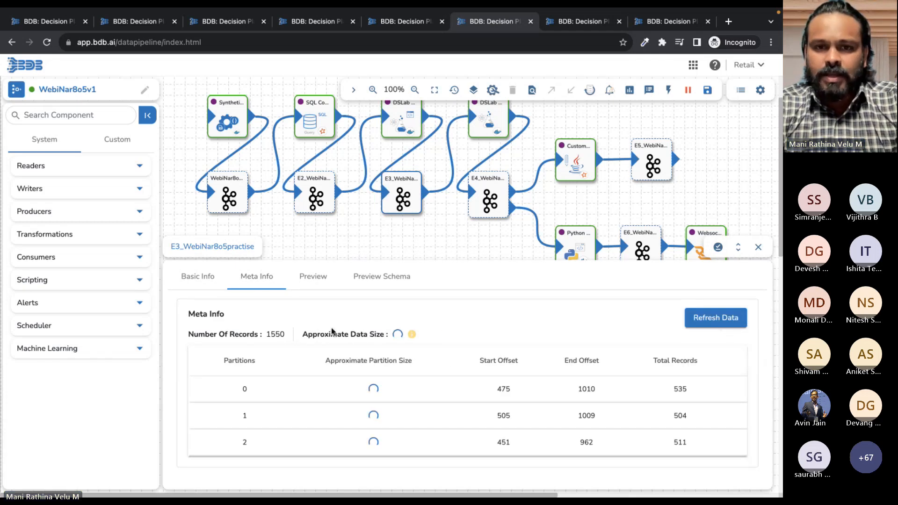
left_click(495, 197)
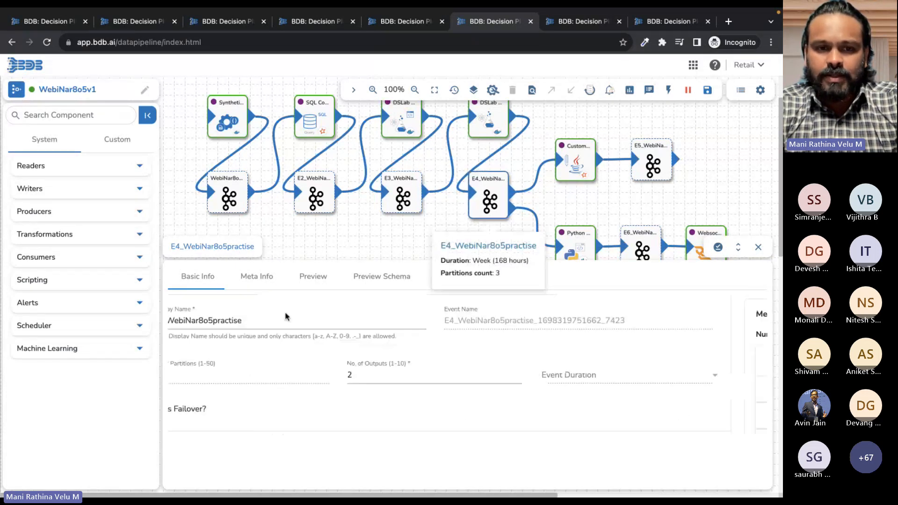
left_click(256, 277)
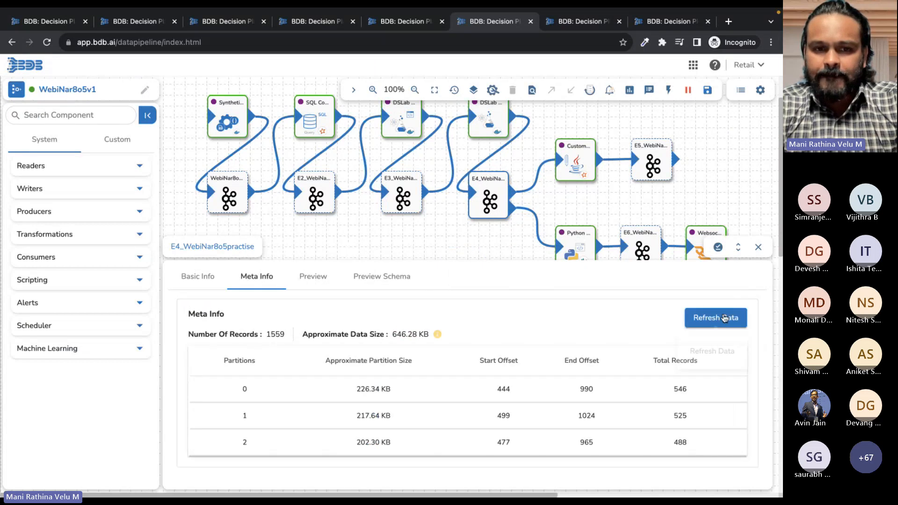
left_click(724, 318)
- Preview the E6_WebiNar8o5practise event's output messages and refresh its meta info
scroll(491, 240, "right", 5)
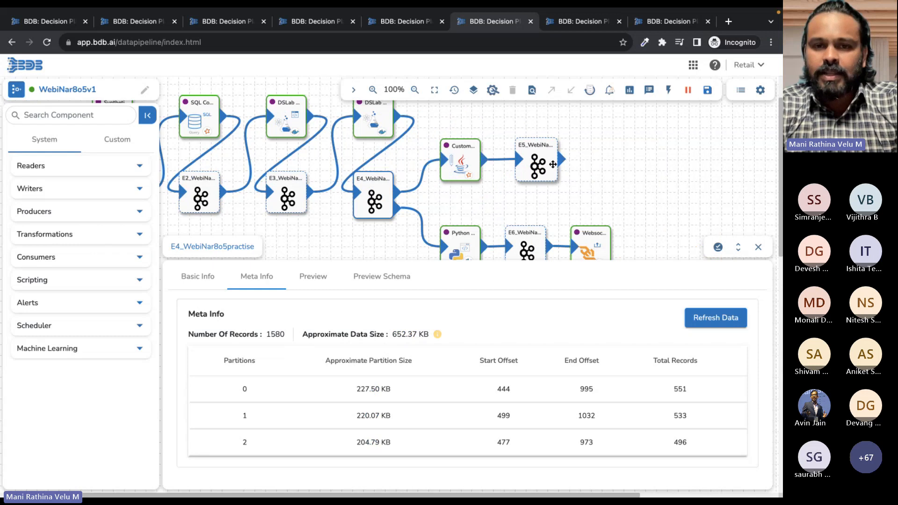
scroll(536, 198, "down", 1)
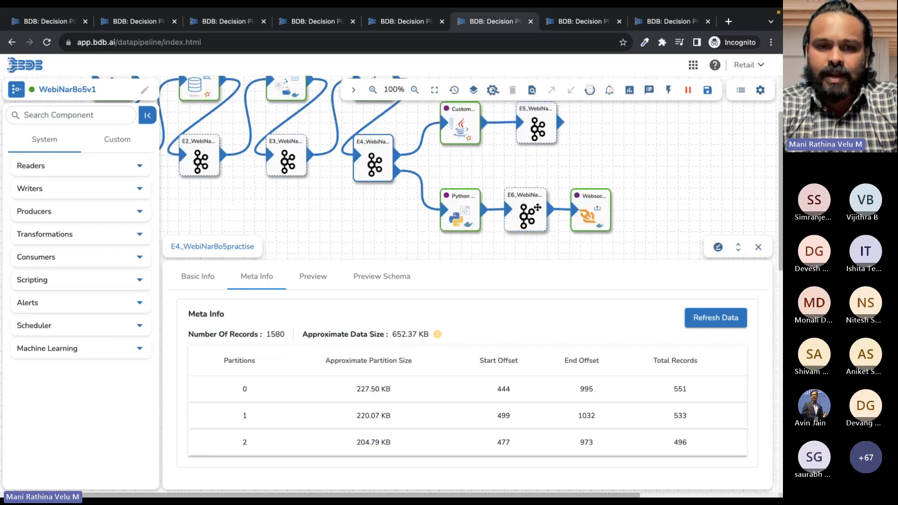
left_click(526, 212)
left_click(313, 276)
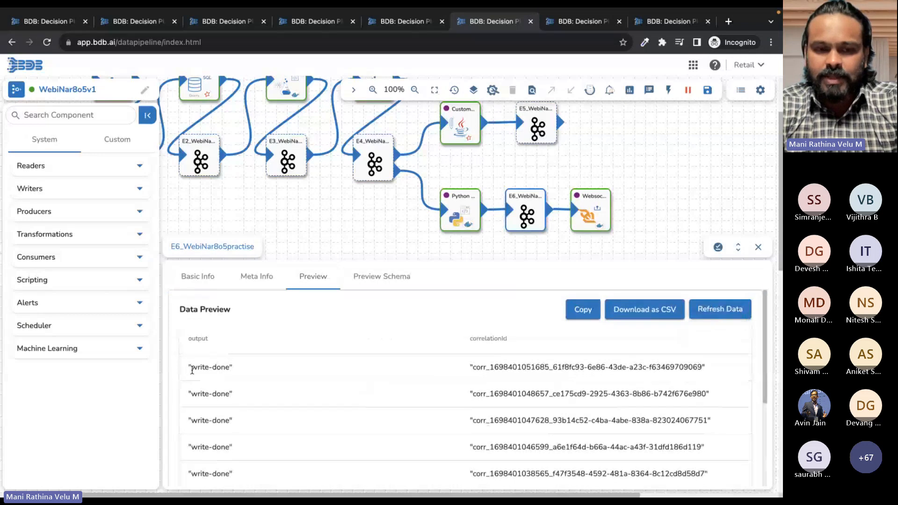
left_click(257, 284)
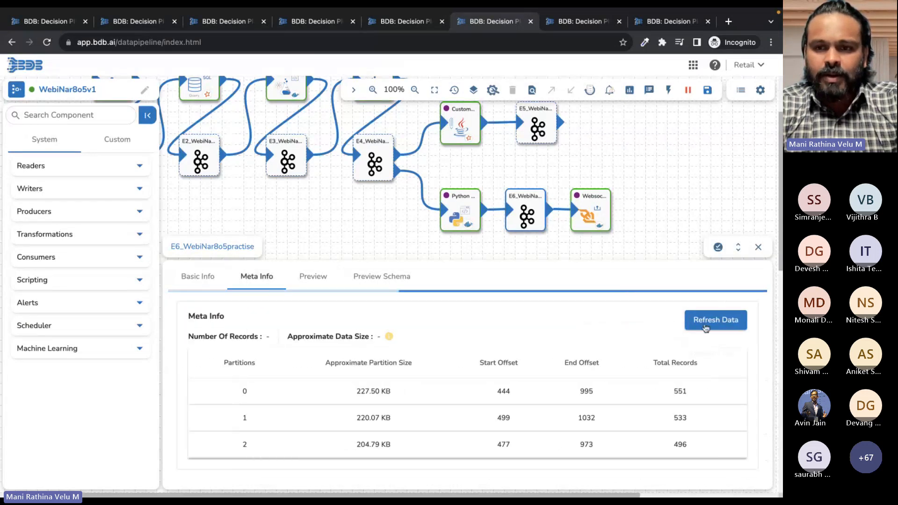
left_click(724, 325)
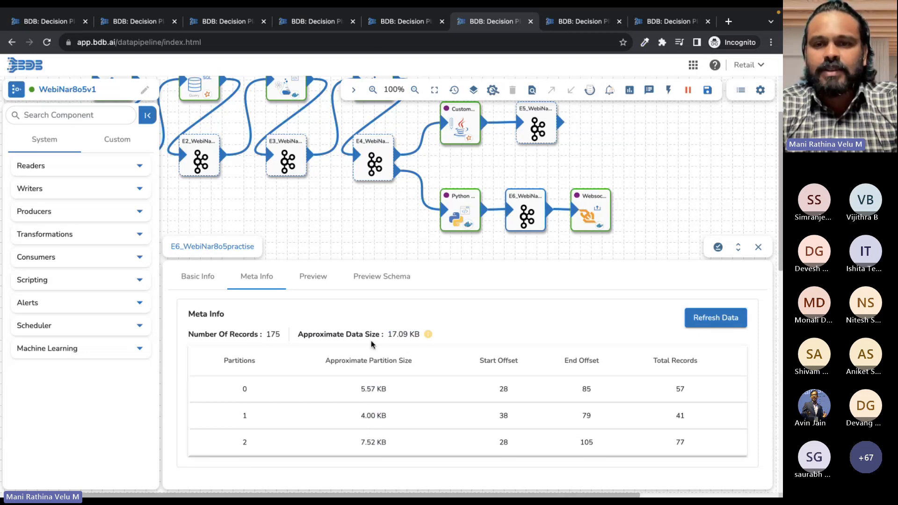
- Return to the CustomerAnalysis Overview and apply the WebSocket live refresh with its existing URL, message and selected views
left_click(401, 21)
left_click(316, 21)
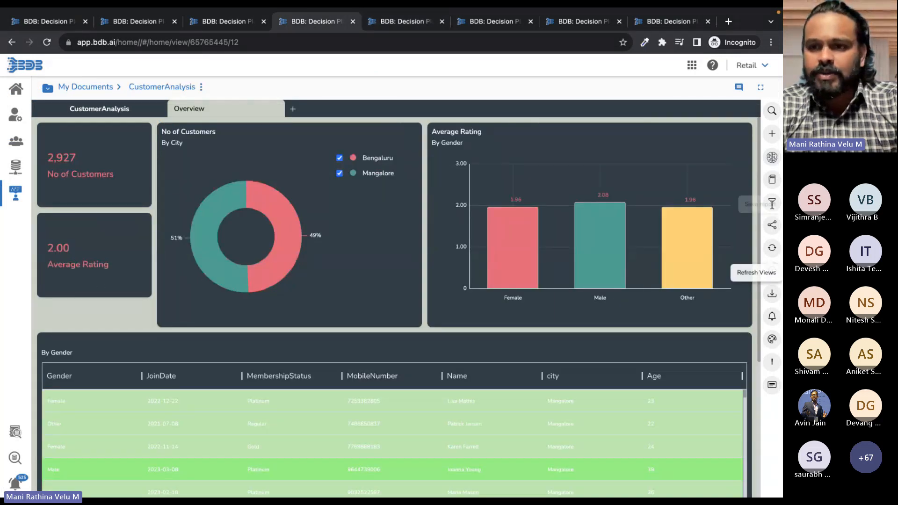
left_click(774, 272)
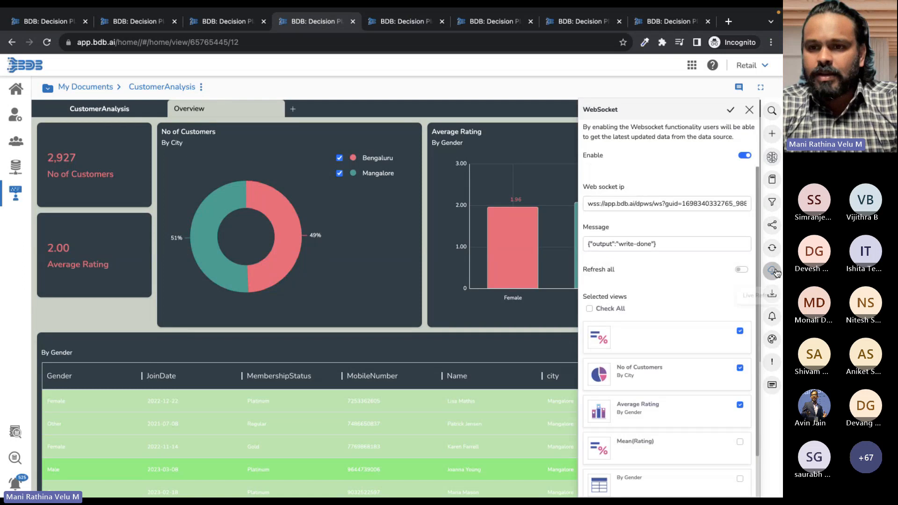
left_click(732, 110)
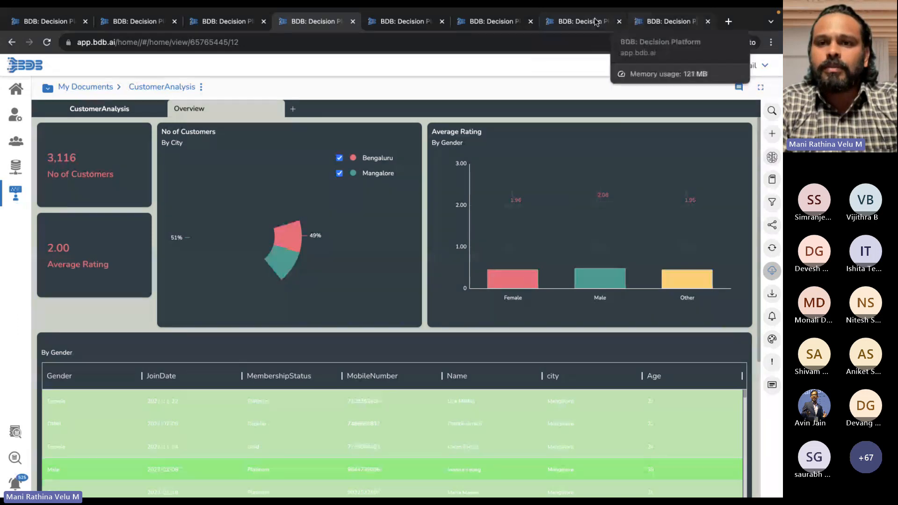
- Bring up the Business Data Insights page and choose Restaurant Sales as the data for insights
left_click(657, 21)
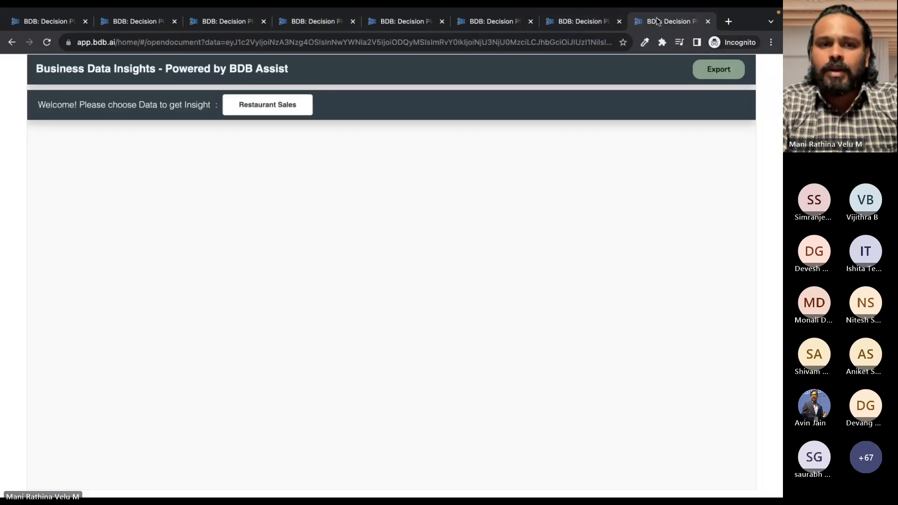
left_click(253, 109)
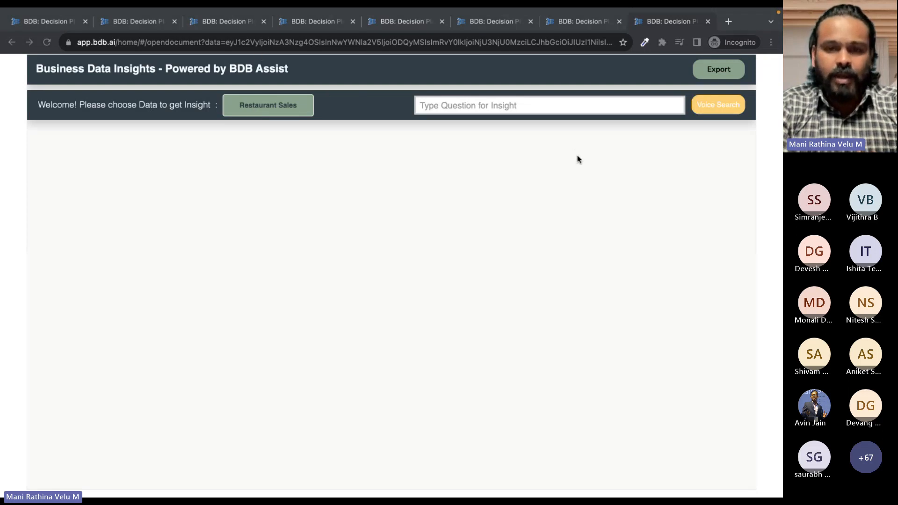
- Copy the question "Give the top 10 Order items by its Revenue" from the text notes and submit it for Restaurant Sales insights
key("ctrl+Right")
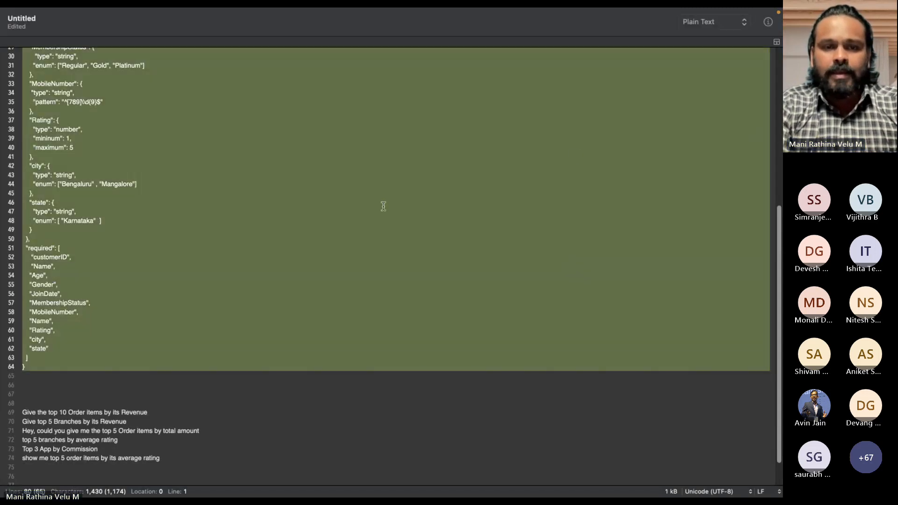
left_click(103, 413)
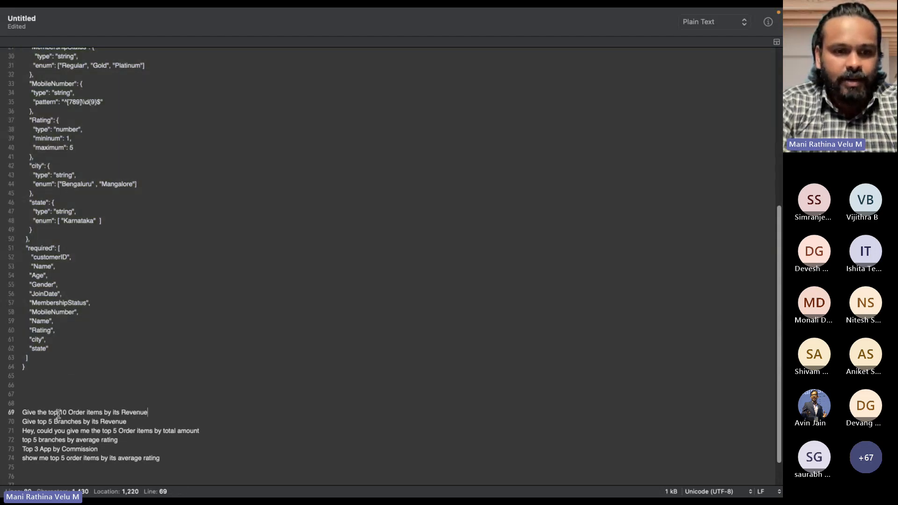
left_click(22, 412, "shift")
key("super+c")
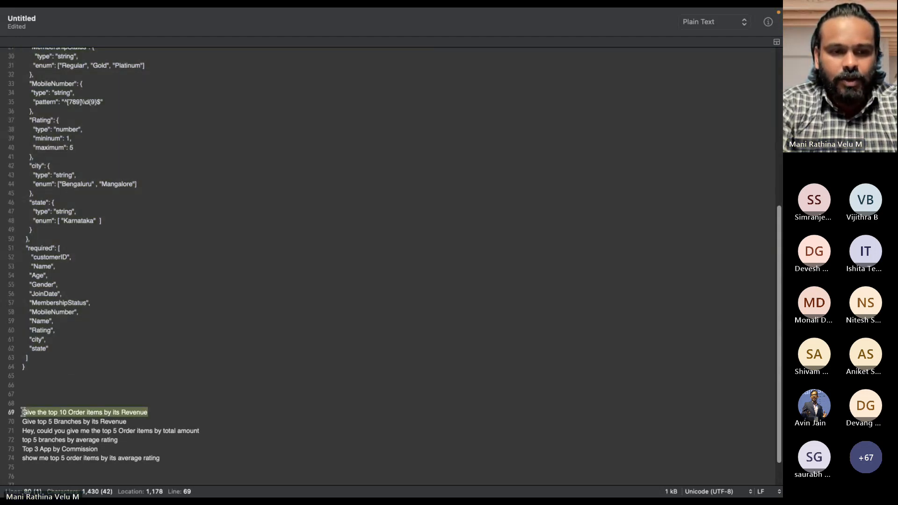
key("super+Tab")
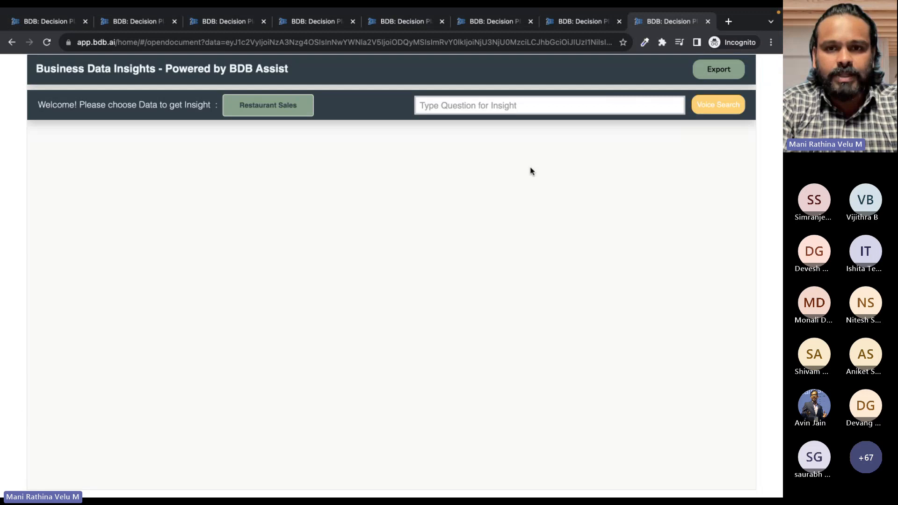
left_click(476, 105)
key("super+v")
key("Return")
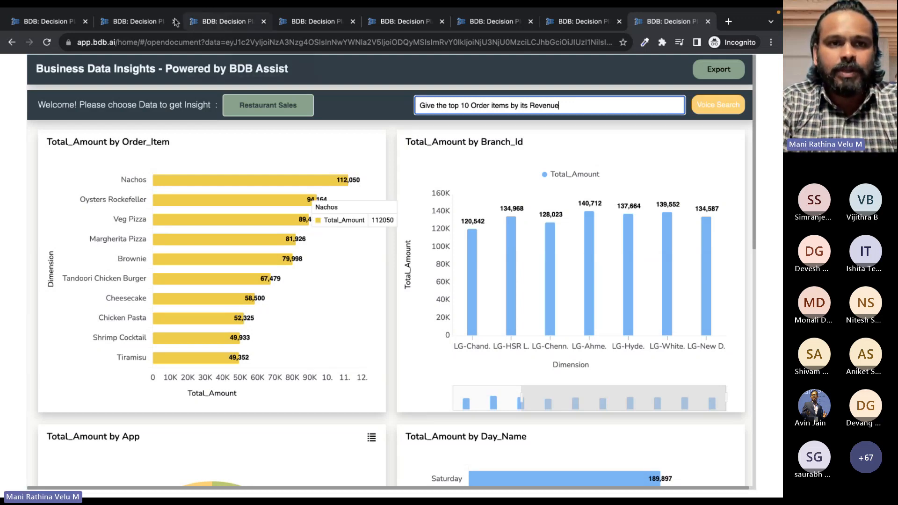
- Return to the CustomerAnalysis dashboard and add a new storyboard tab named Insights
left_click(141, 21)
left_click(311, 21)
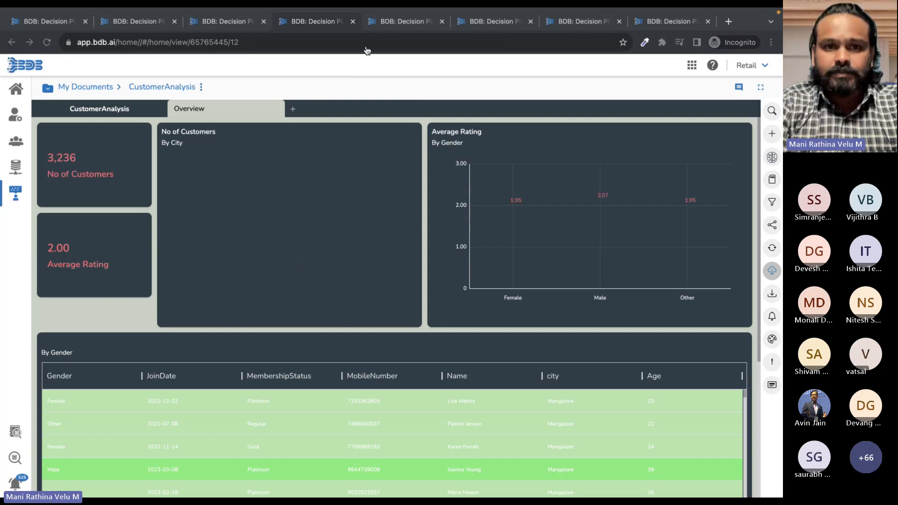
left_click(293, 110)
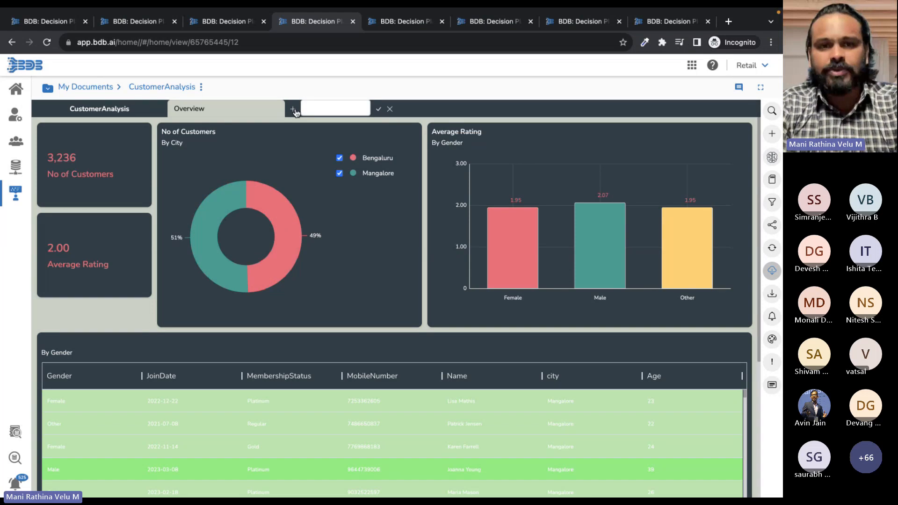
left_click(334, 107)
type("I")
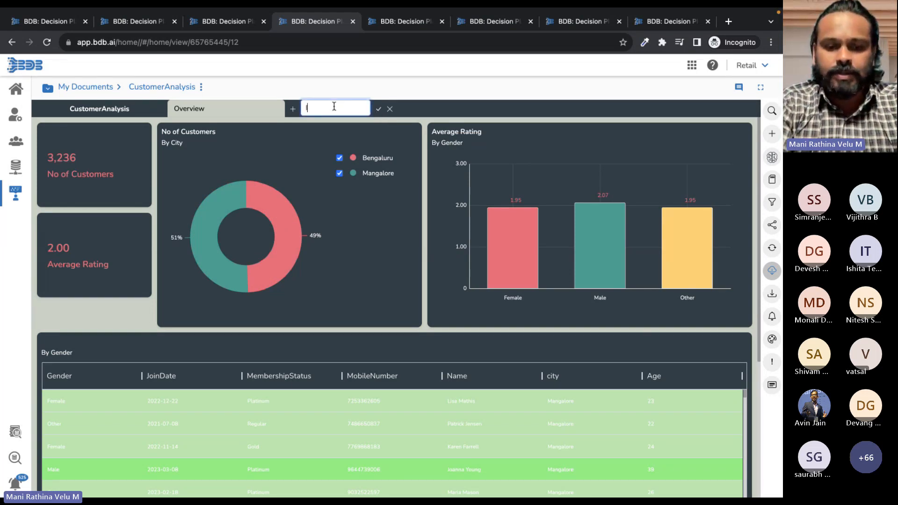
type("nsights")
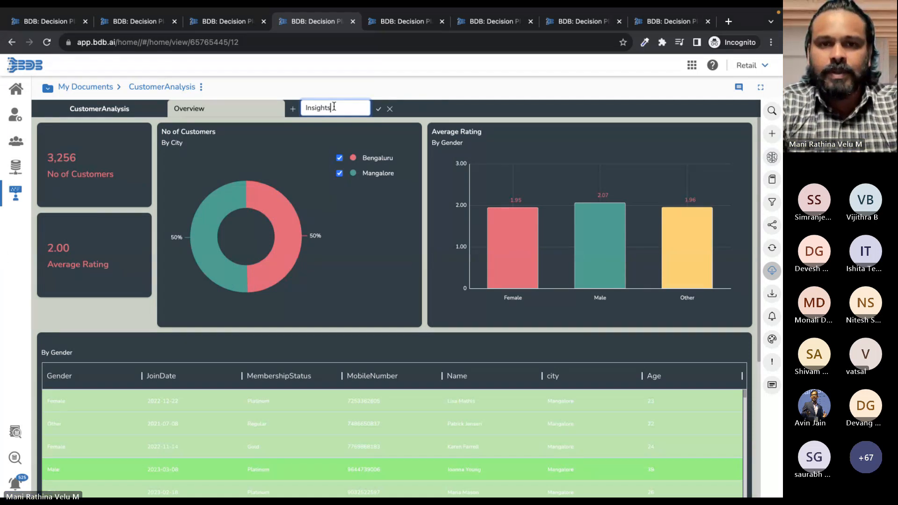
left_click(377, 110)
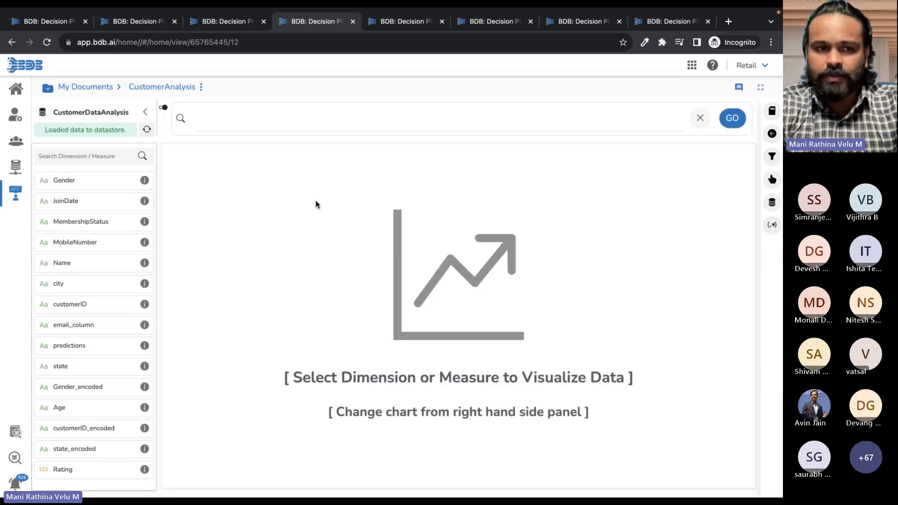
- Visualize Rating by the dimensions Name, email_column, city and Age from the CustomerDataAnalysis data
left_click(66, 263)
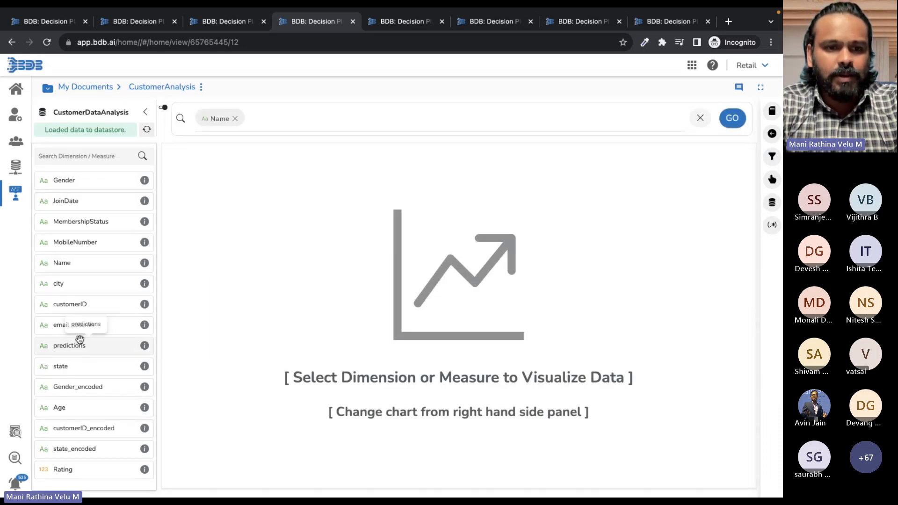
left_click(74, 325)
left_click(70, 283)
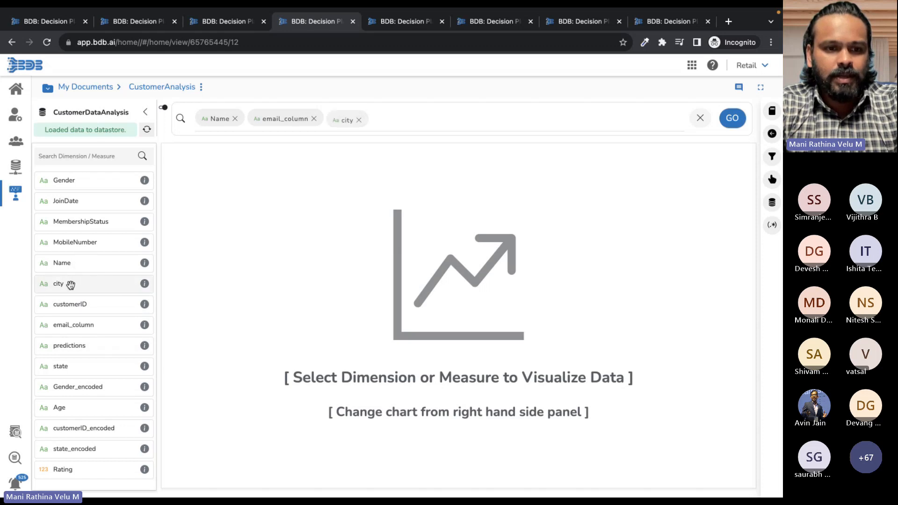
left_click(75, 408)
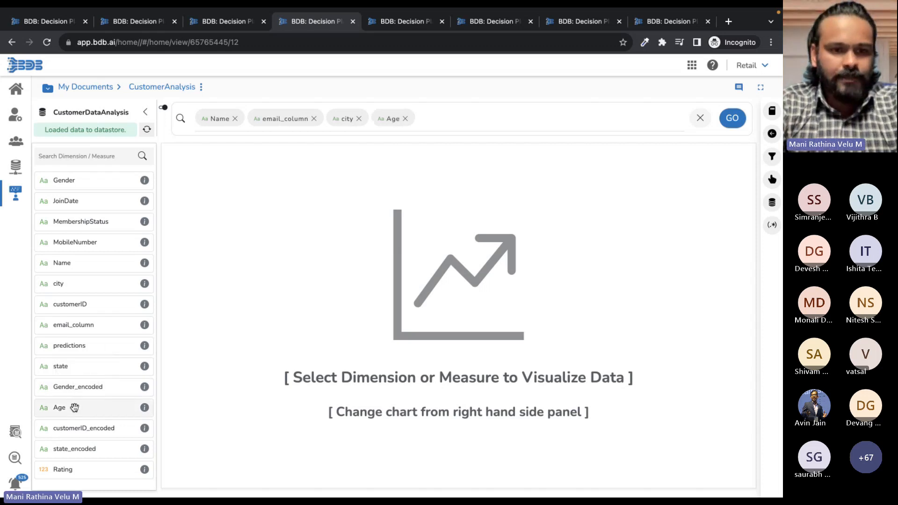
left_click(80, 470)
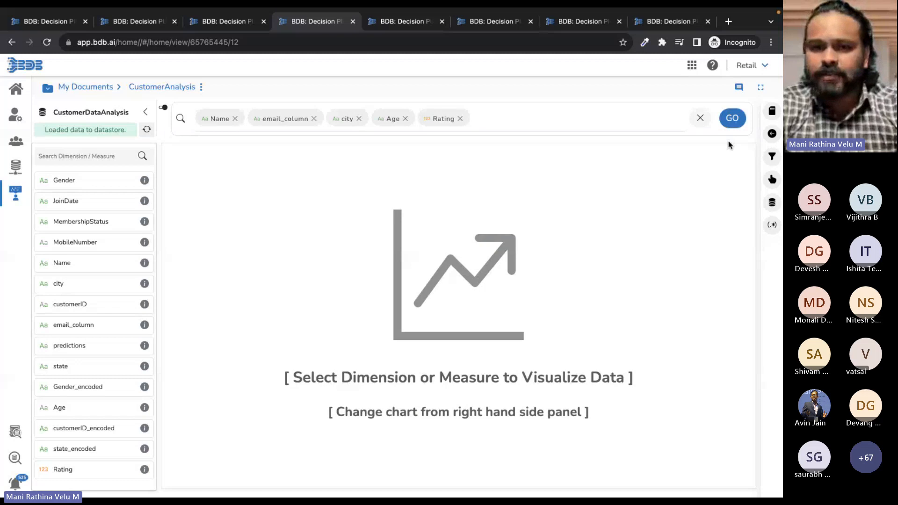
left_click(732, 120)
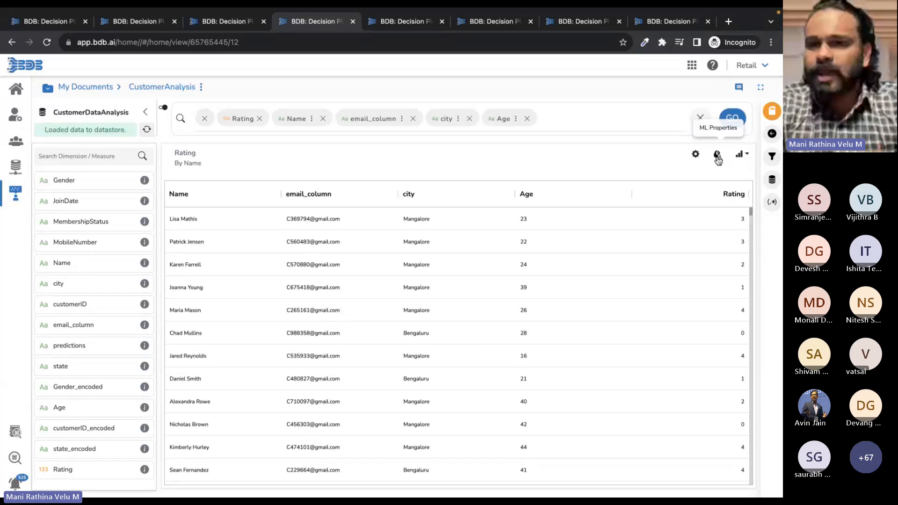
- Run a Segmentation prediction on the table with Rating as the feature column and a cluster count of 4
left_click(717, 157)
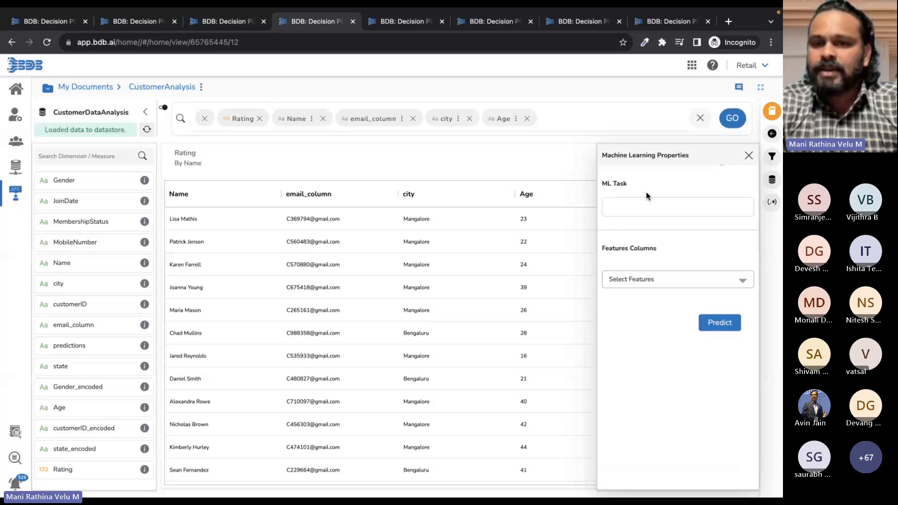
left_click(649, 210)
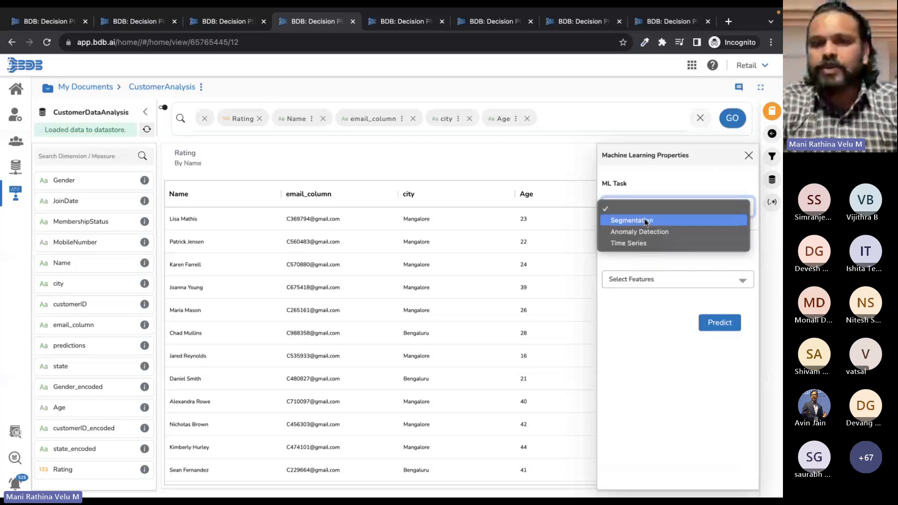
left_click(644, 220)
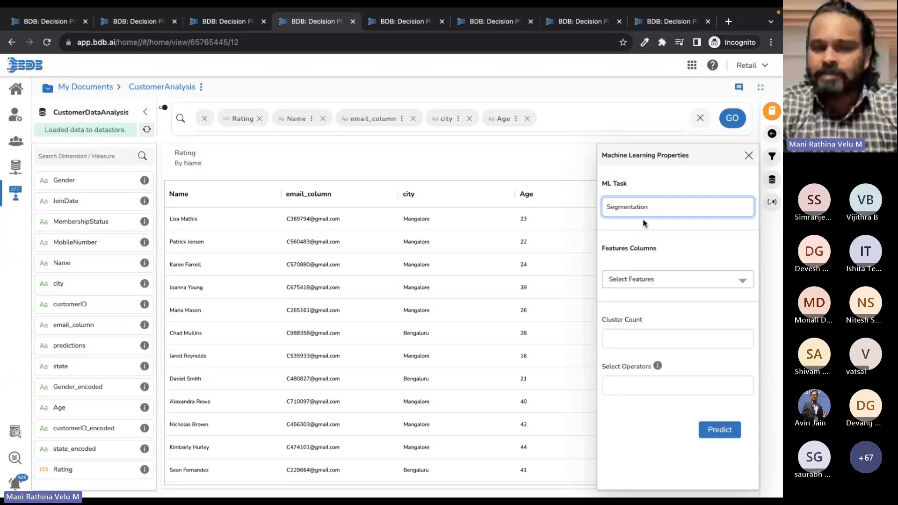
left_click(650, 283)
left_click(613, 331)
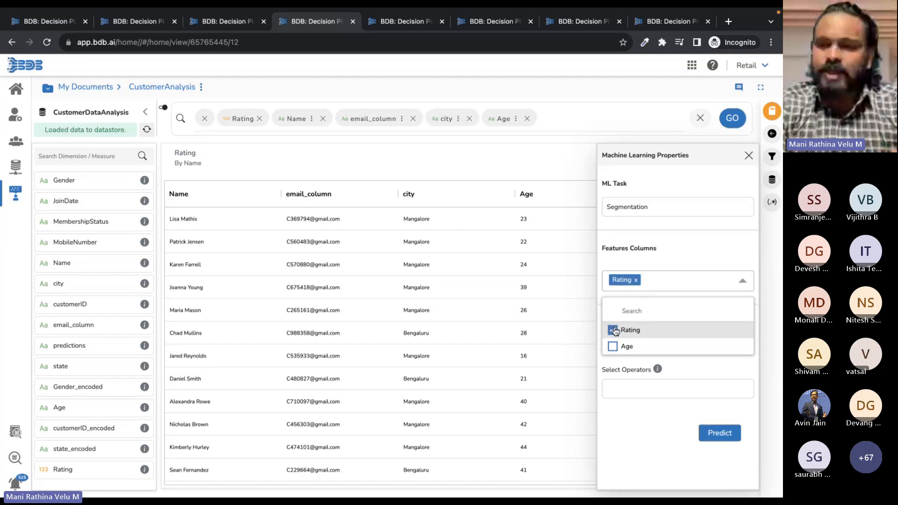
left_click(705, 237)
left_click(641, 344)
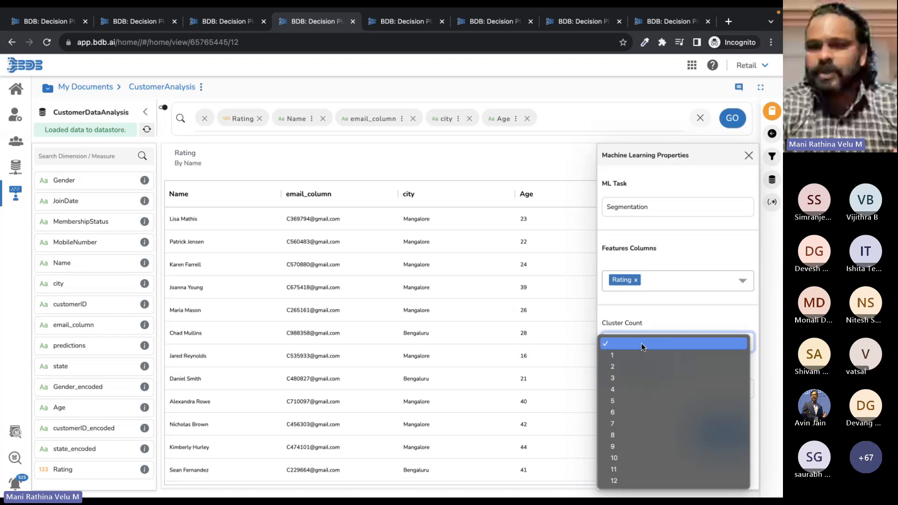
left_click(623, 389)
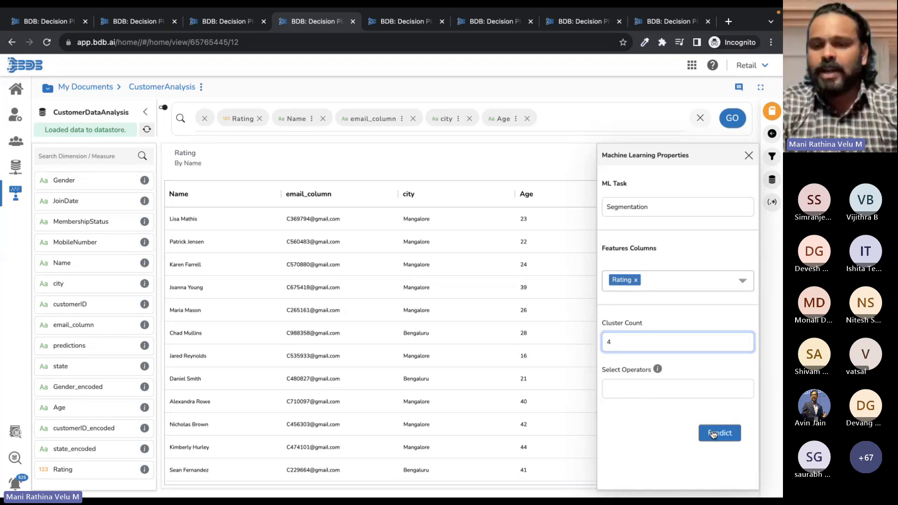
left_click(713, 434)
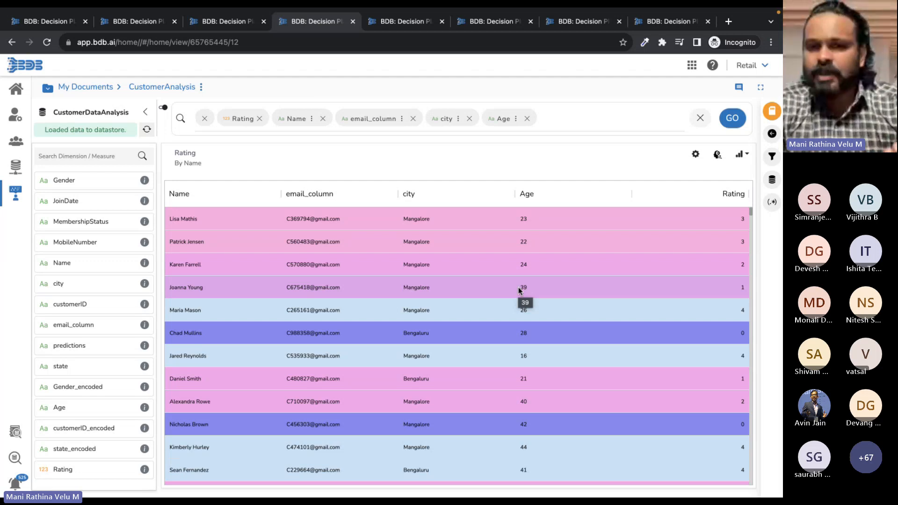
- Review the clustered rows, display the clusters as a column chart and save it as a view in Insights
scroll(518, 290, "down", 2)
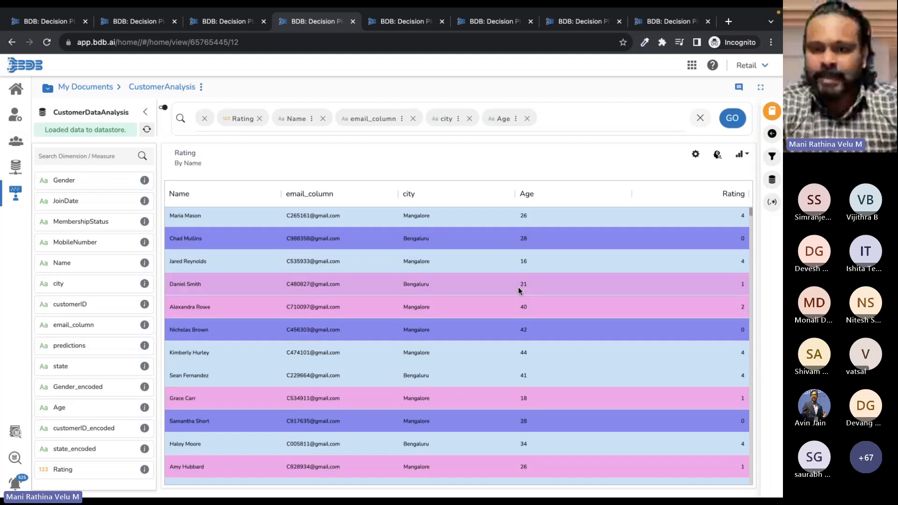
scroll(519, 288, "up", 2)
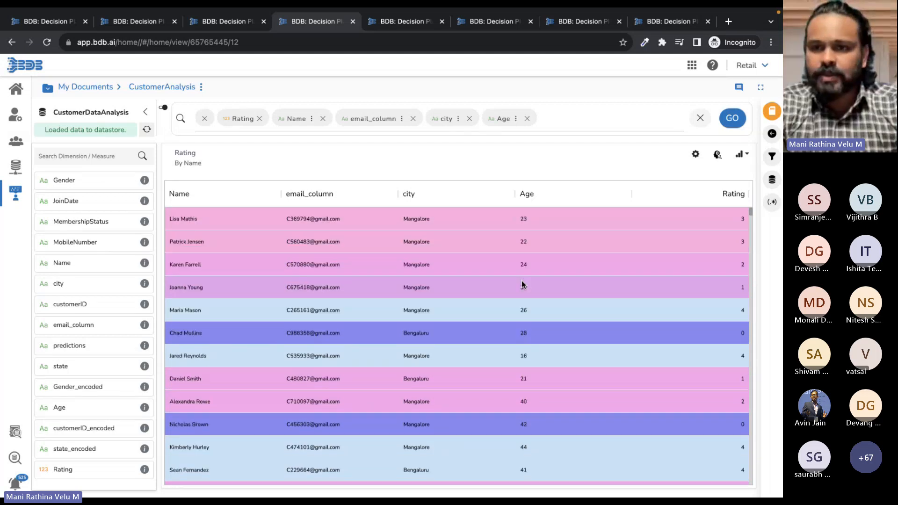
left_click(740, 154)
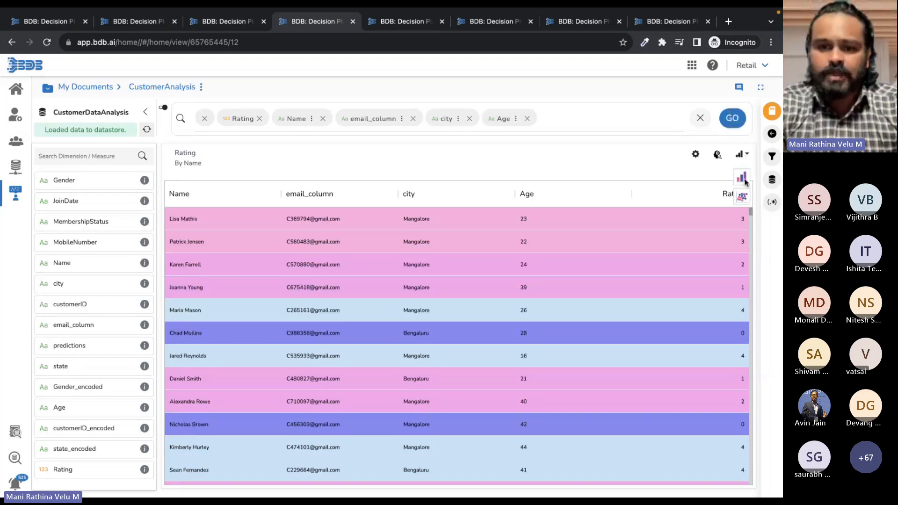
left_click(744, 180)
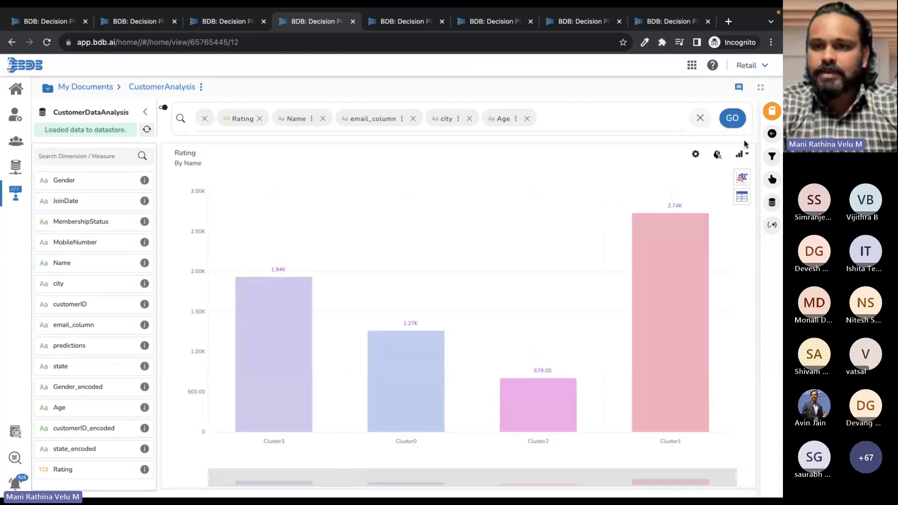
left_click(772, 117)
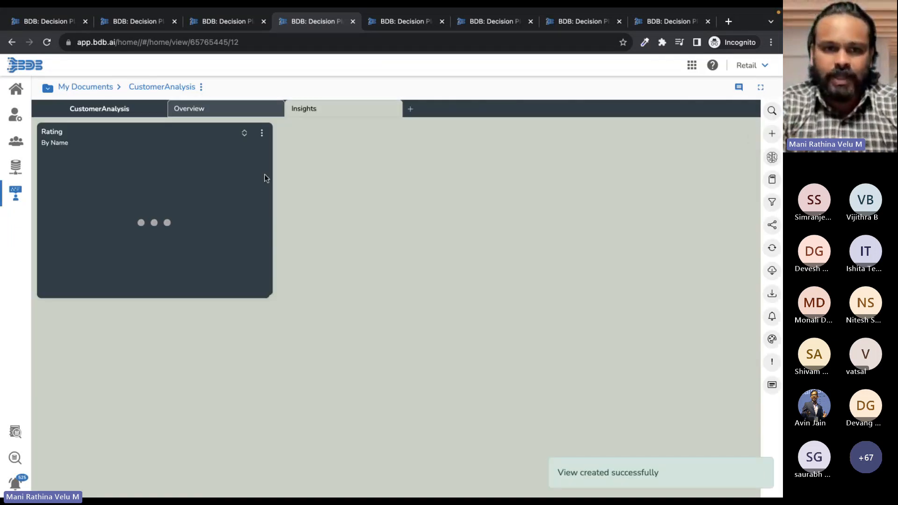
- Widen the Rating view to the full dashboard width and open it for editing
left_click_drag(270, 175, 754, 176)
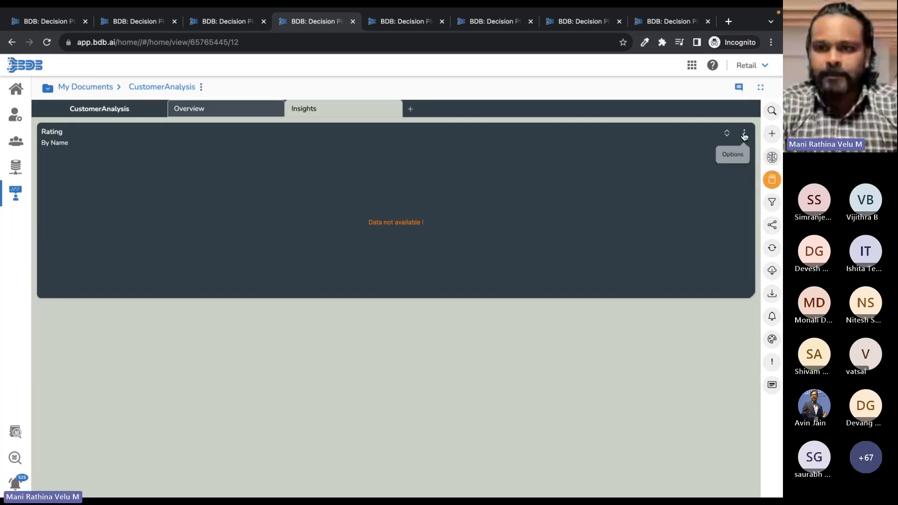
left_click(744, 133)
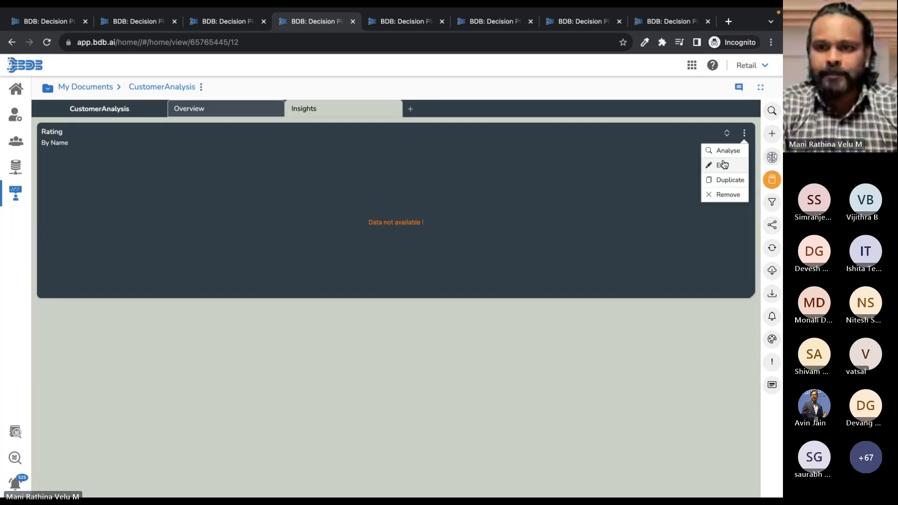
left_click(722, 164)
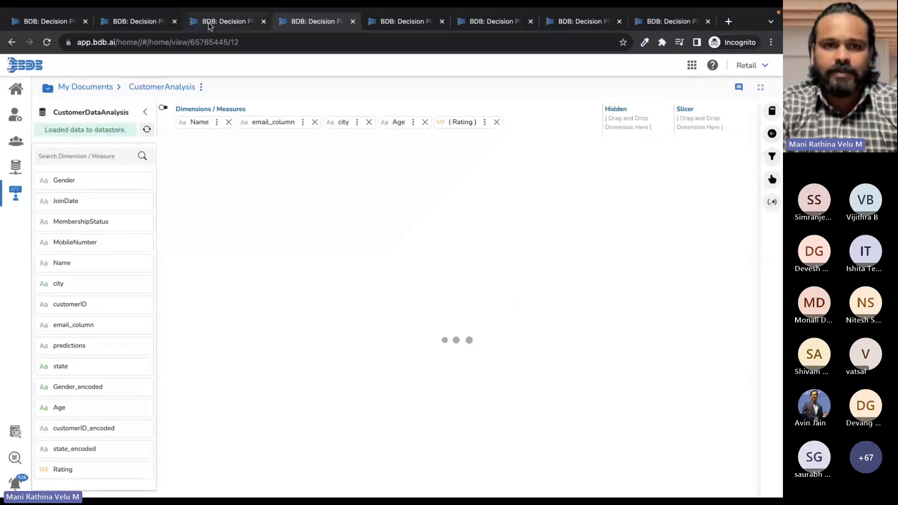
- Look over the Restaurant Analysis dashboard and the WebiNar8o5v1 pipeline, and return to the CustomerAnalysis Overview sheet
left_click(415, 23)
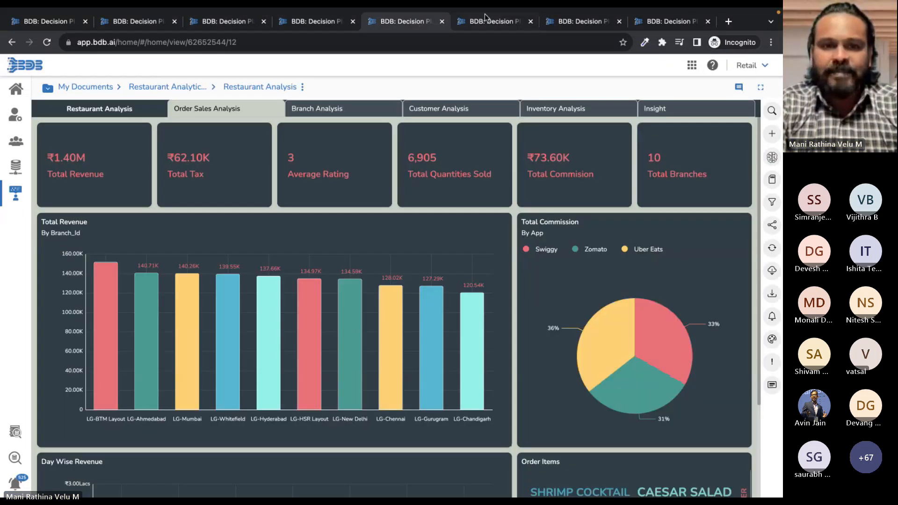
left_click(484, 19)
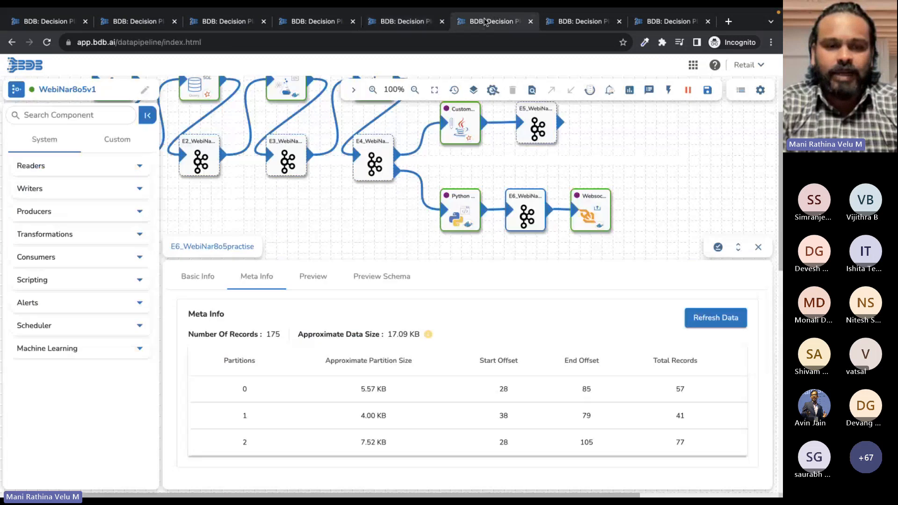
left_click(318, 21)
left_click(89, 89)
key("alt+Left")
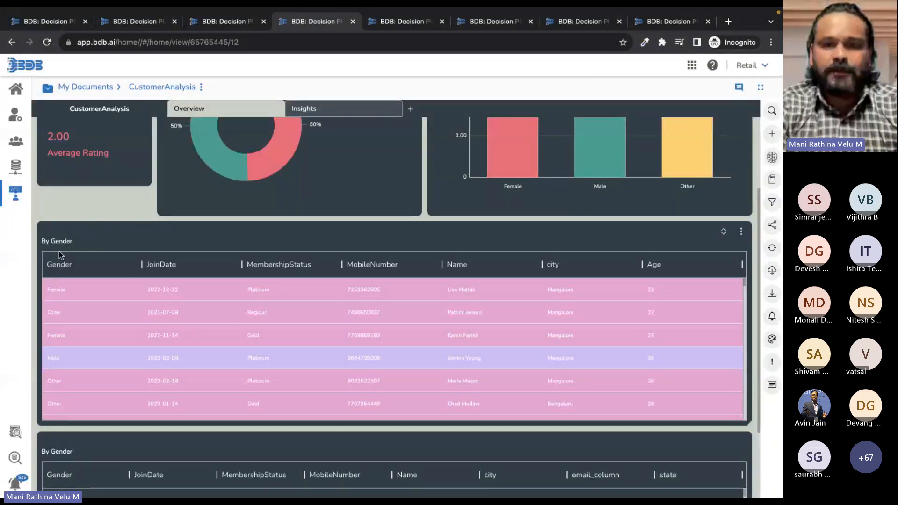
- Open the clustered By Gender table for editing, inspect its ML properties and chart types, and exit without saving
scroll(174, 274, "down", 1)
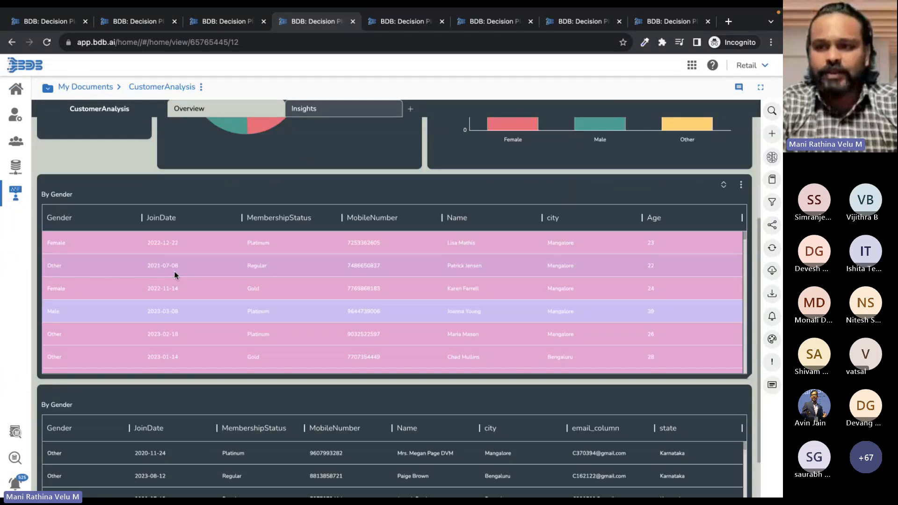
left_click(741, 185)
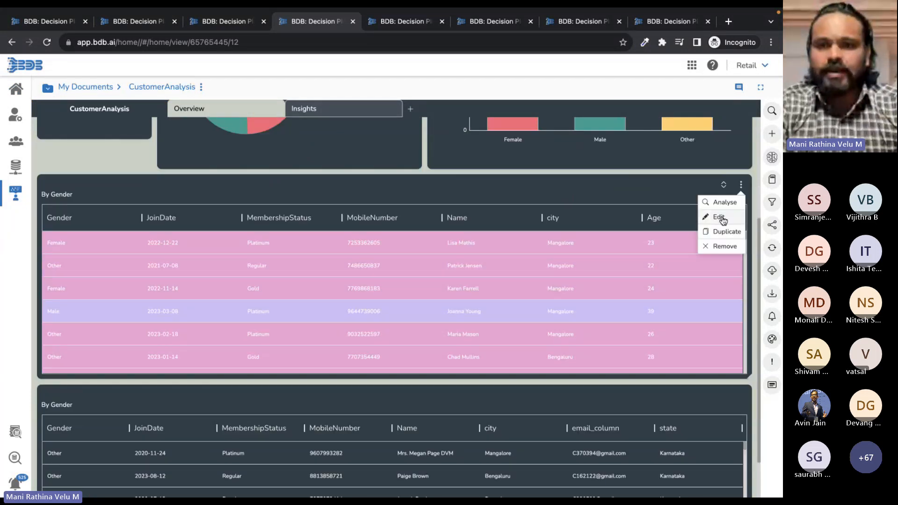
left_click(719, 217)
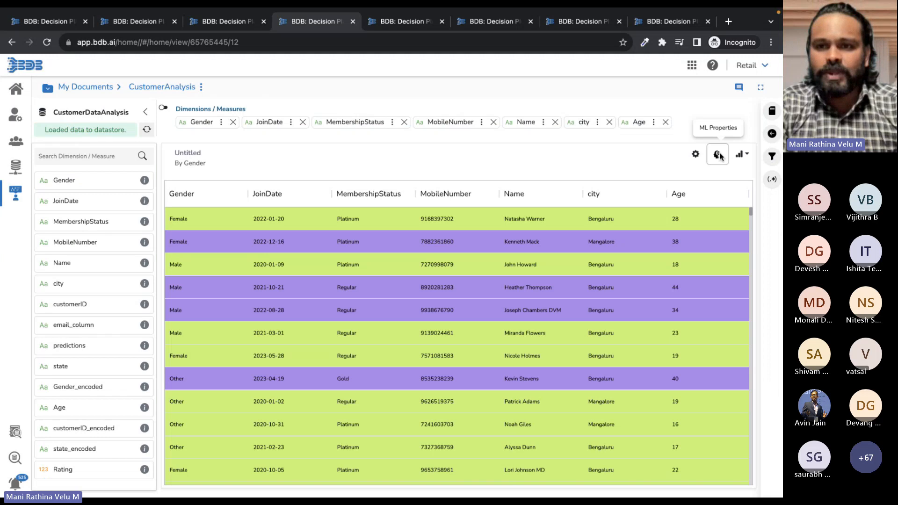
left_click(718, 154)
left_click(748, 155)
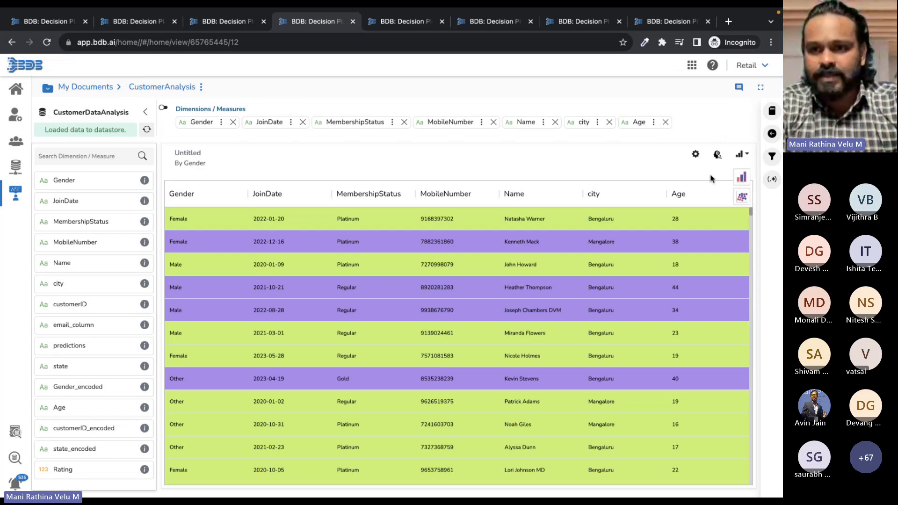
left_click(772, 135)
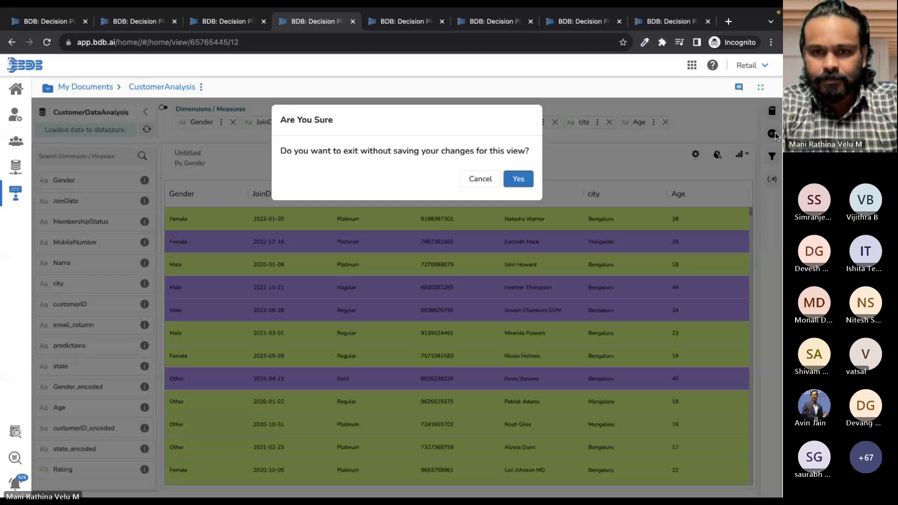
left_click(515, 186)
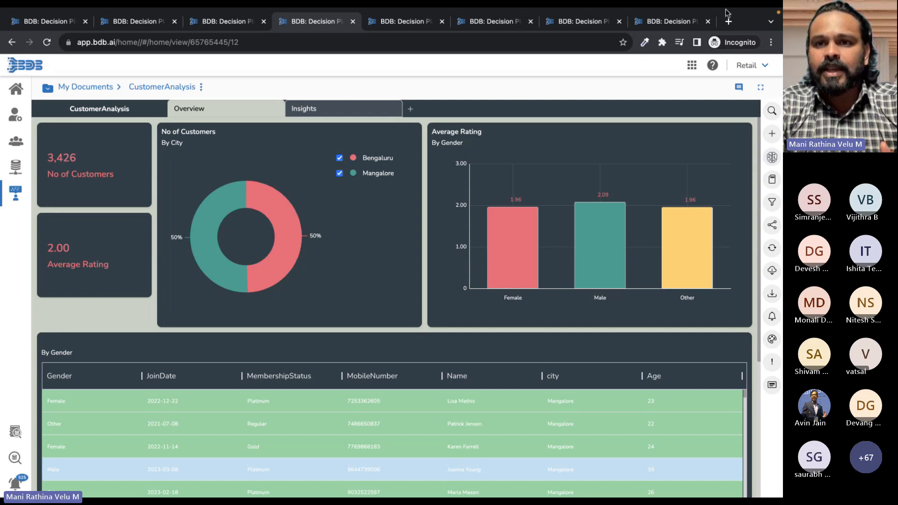
- View the BDB Assist insights page, switch back to the Restaurant Analysis dashboard and show it in full screen
left_click(653, 25)
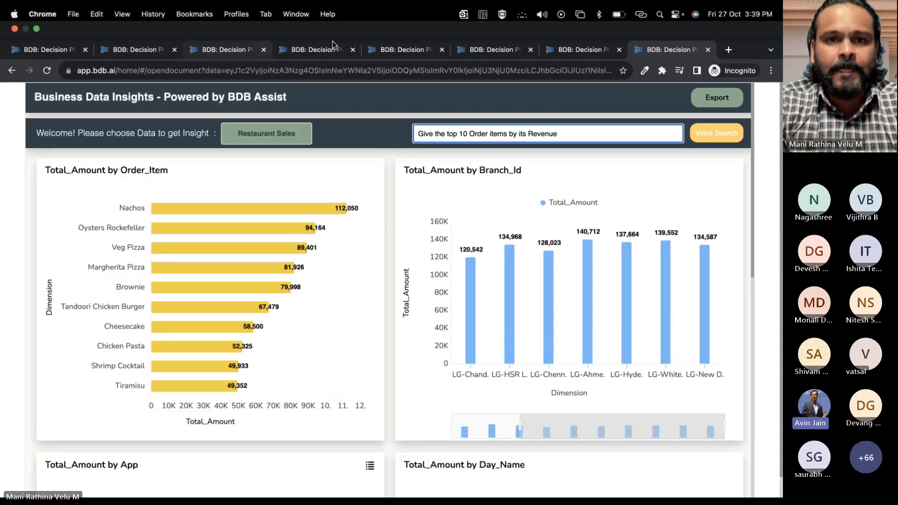
left_click(333, 44)
left_click(406, 49)
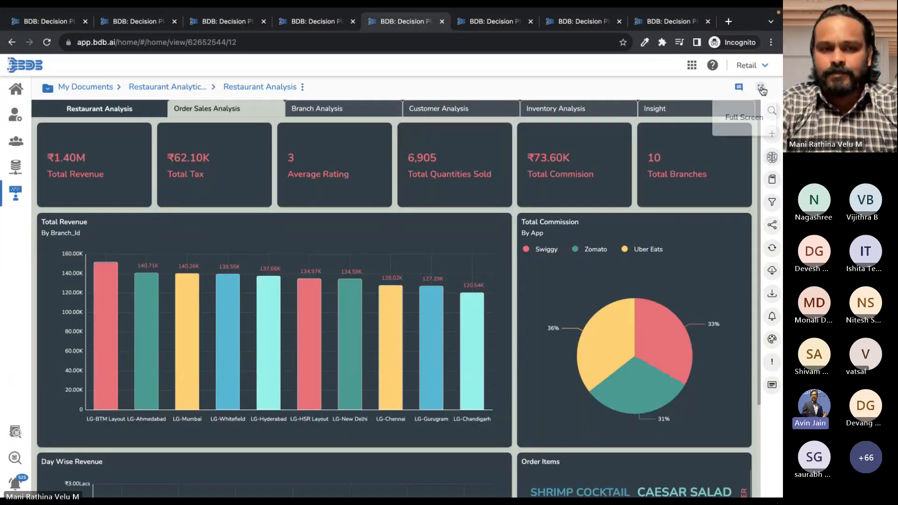
left_click(761, 89)
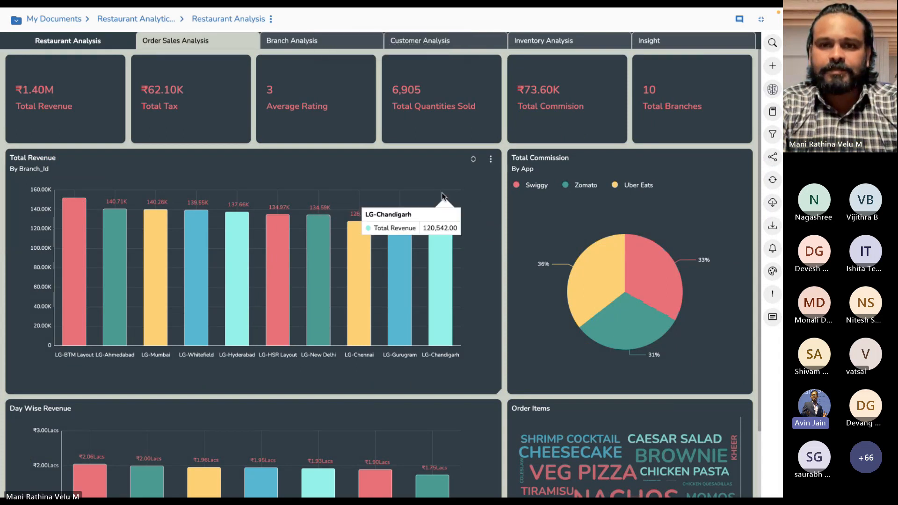
- View the Branch Analysis, Customer Analysis, Inventory Analysis and Insight sheets in turn, and return to Order Sales Analysis
left_click(311, 44)
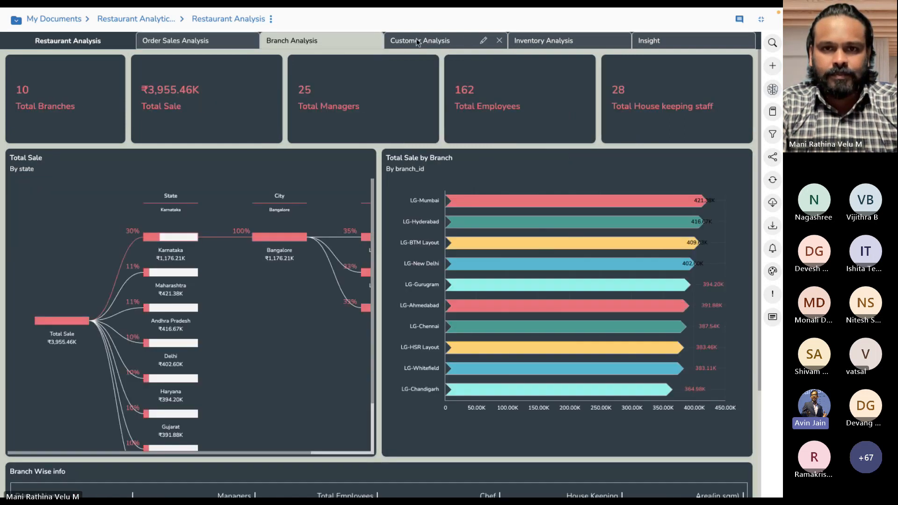
left_click(418, 42)
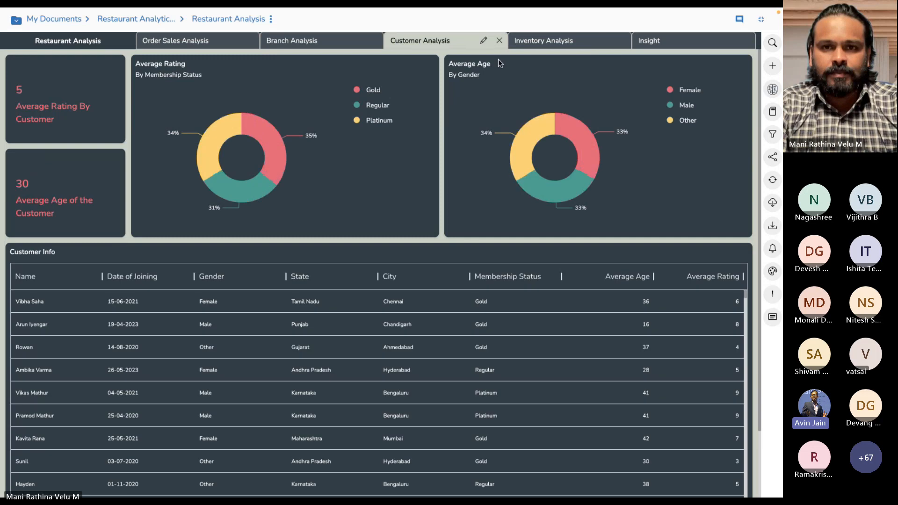
left_click(543, 40)
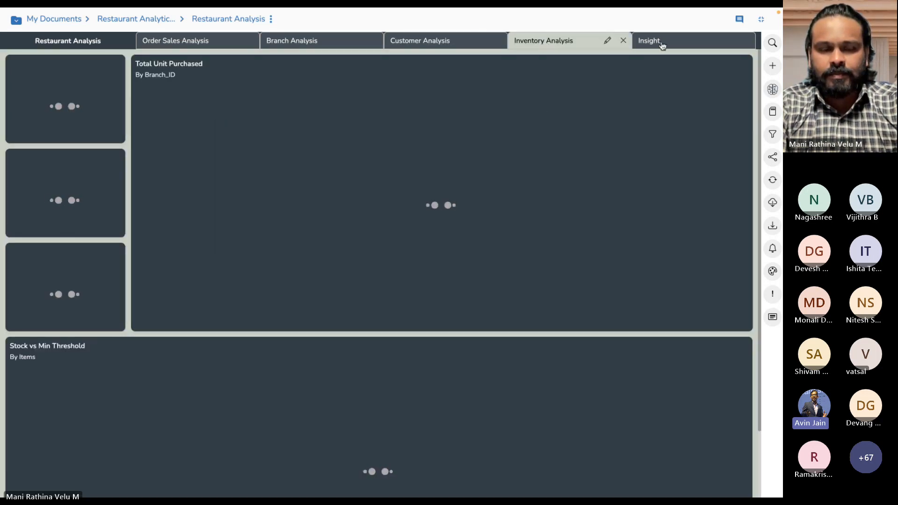
left_click(661, 43)
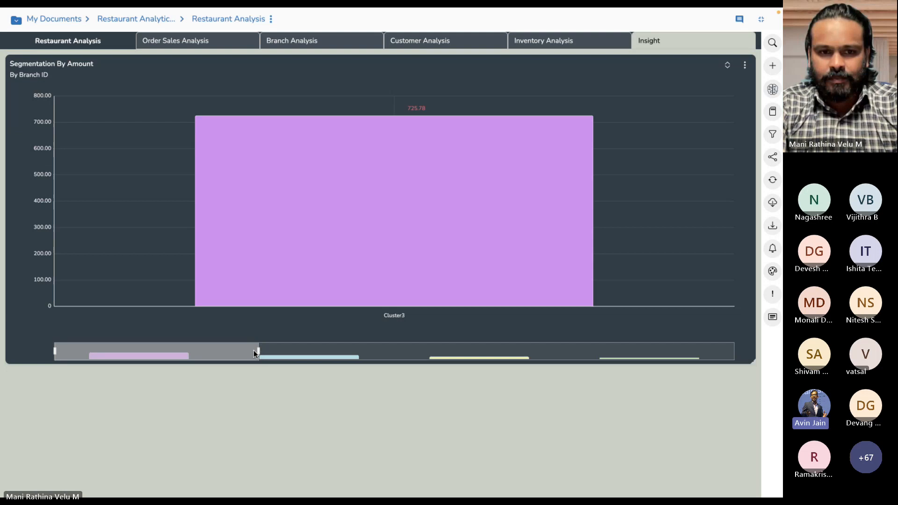
mouse_move(200, 34)
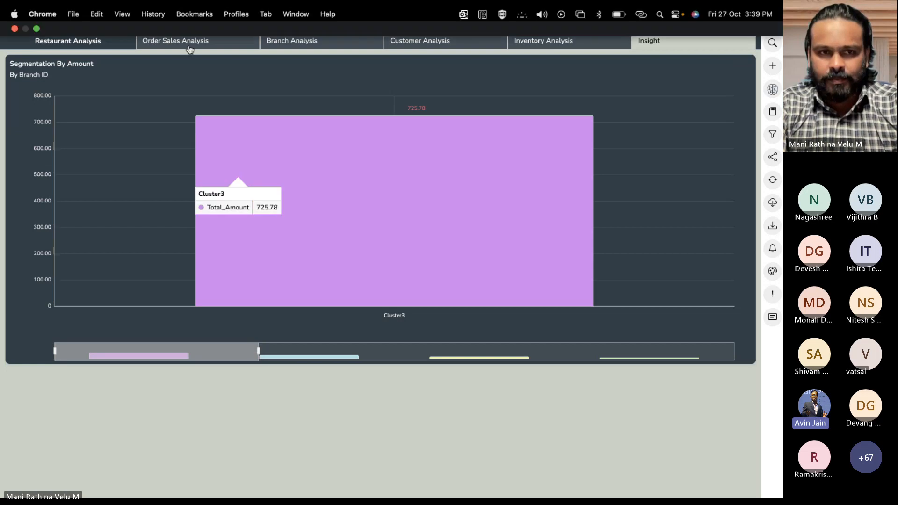
left_click(190, 40)
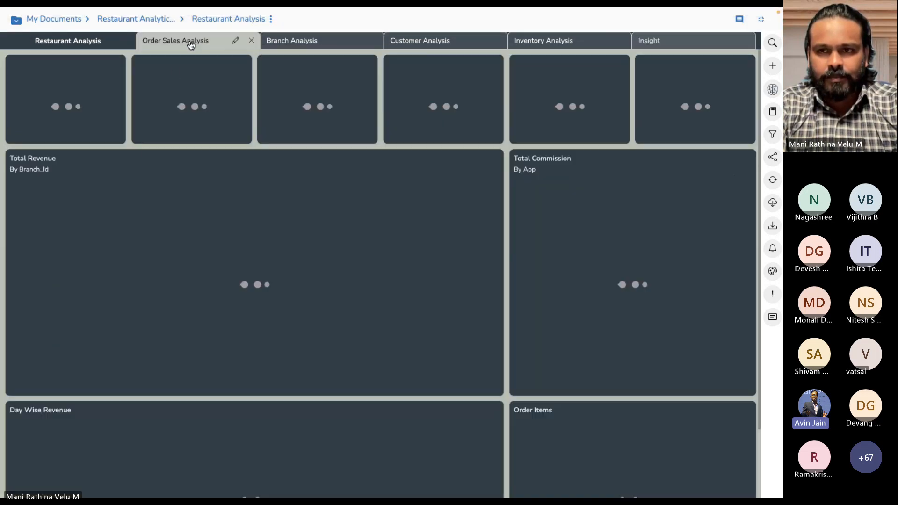
- Exit full screen and review the charts on the Order Sales Analysis and Branch Analysis sheets down to the Branch Wise info table
left_click(765, 22)
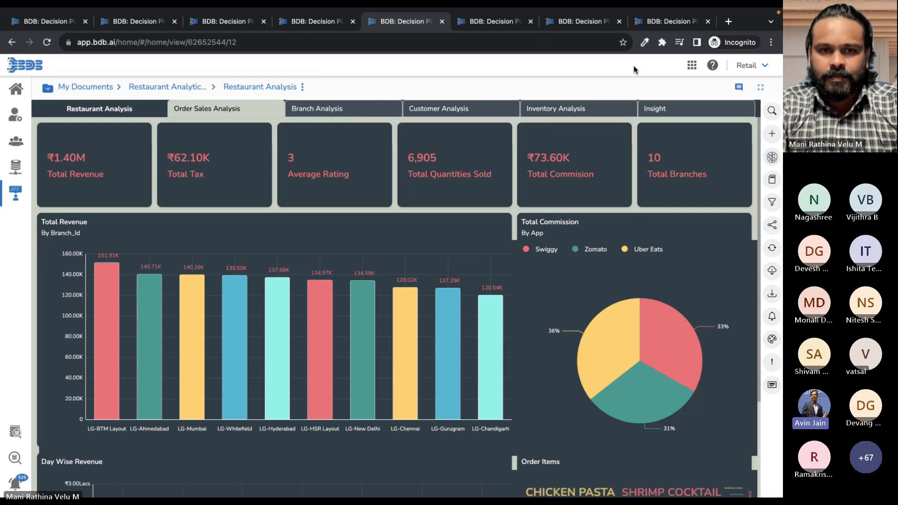
mouse_move(479, 303)
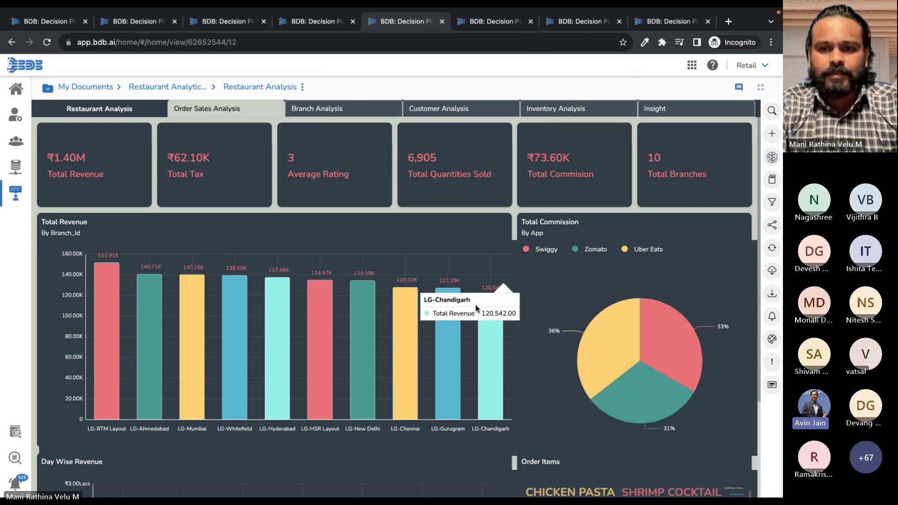
scroll(394, 224, "down", 1)
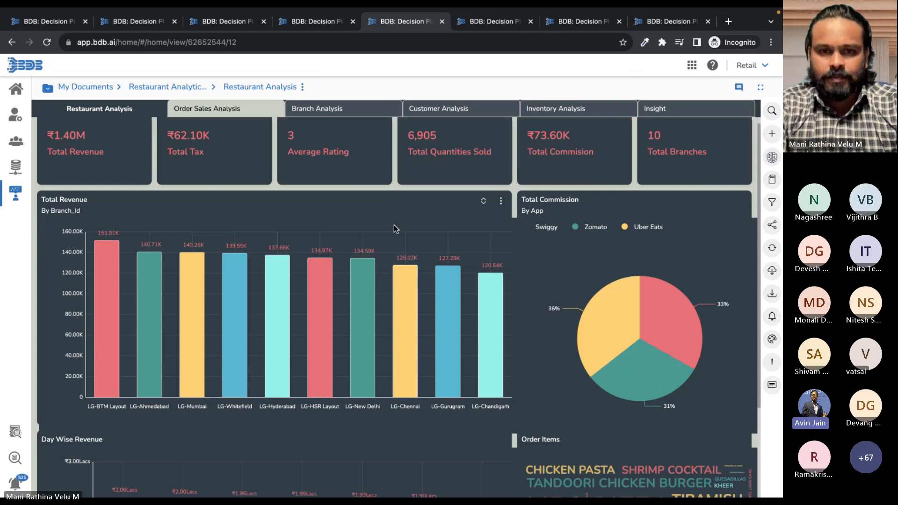
scroll(394, 224, "down", 3)
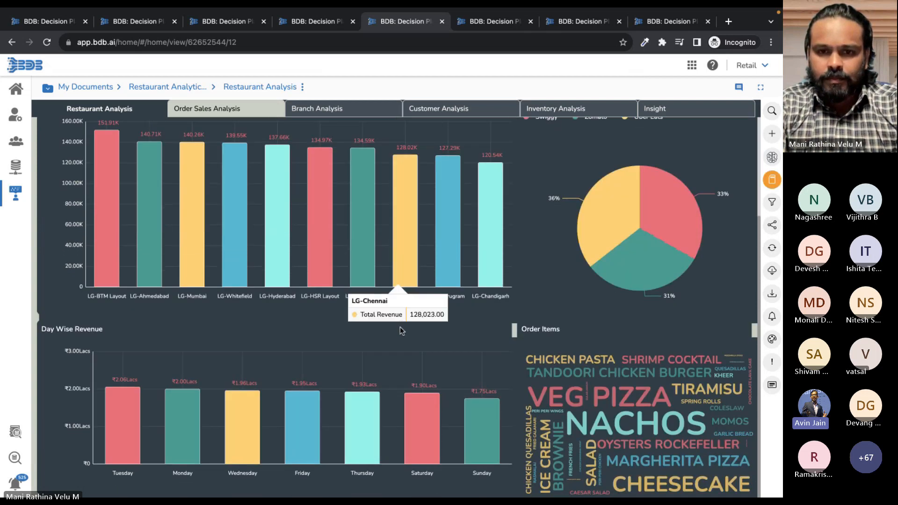
scroll(594, 324, "up", 5)
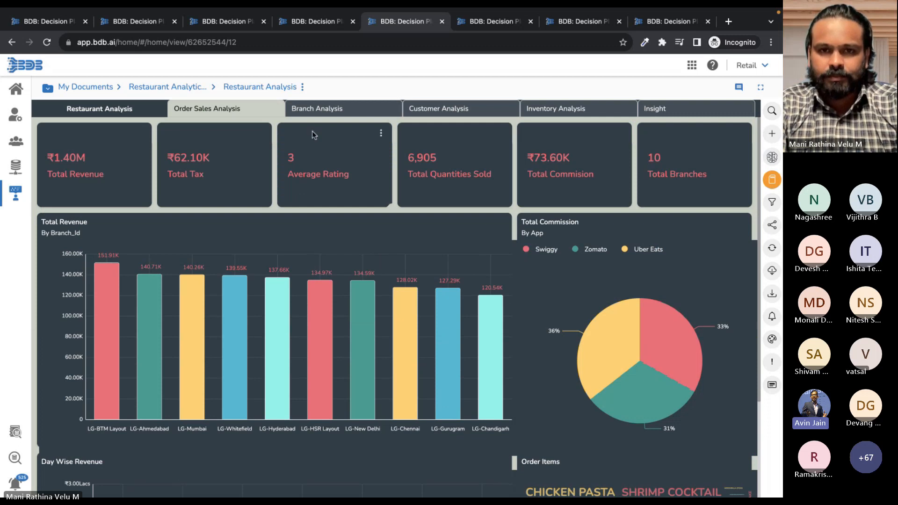
left_click(353, 107)
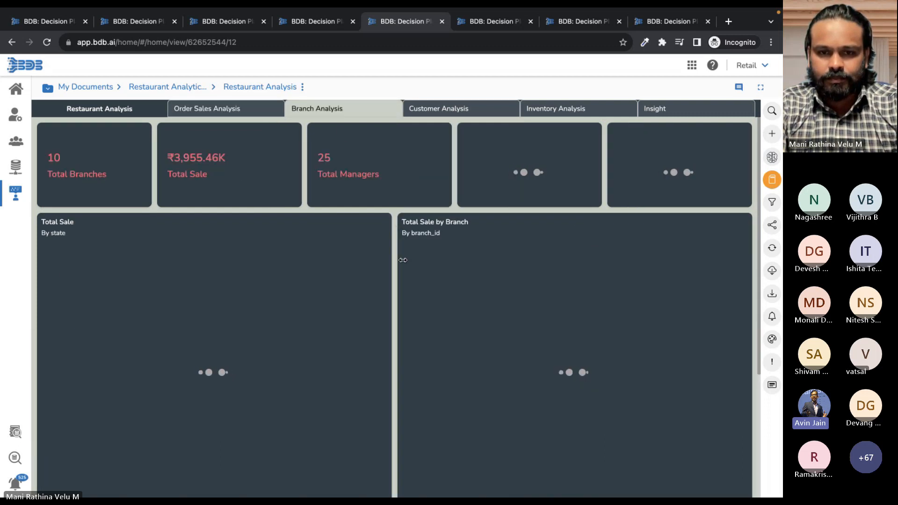
scroll(395, 271, "down", 5)
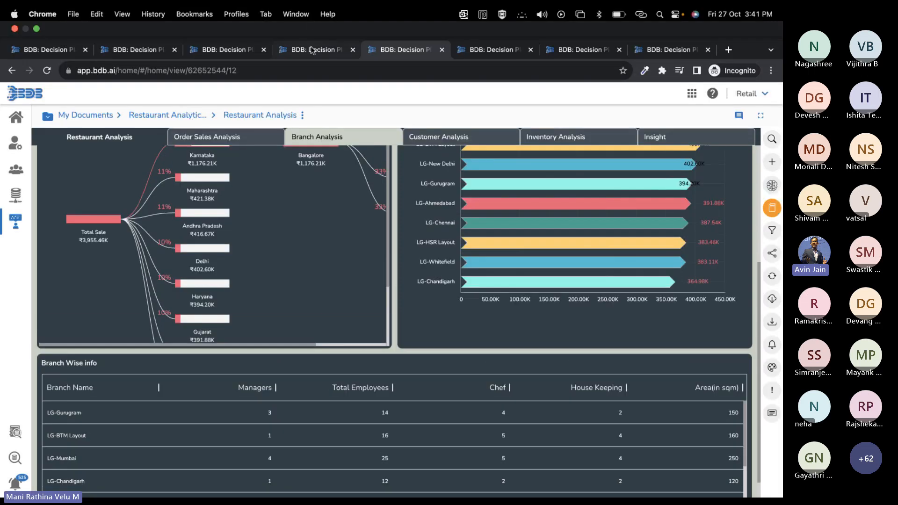
- Open the BDB Assist Sample notebook in the Webinar8o5 project and examine its draft-07 JSON schema prompt and generated schema
left_click(580, 49)
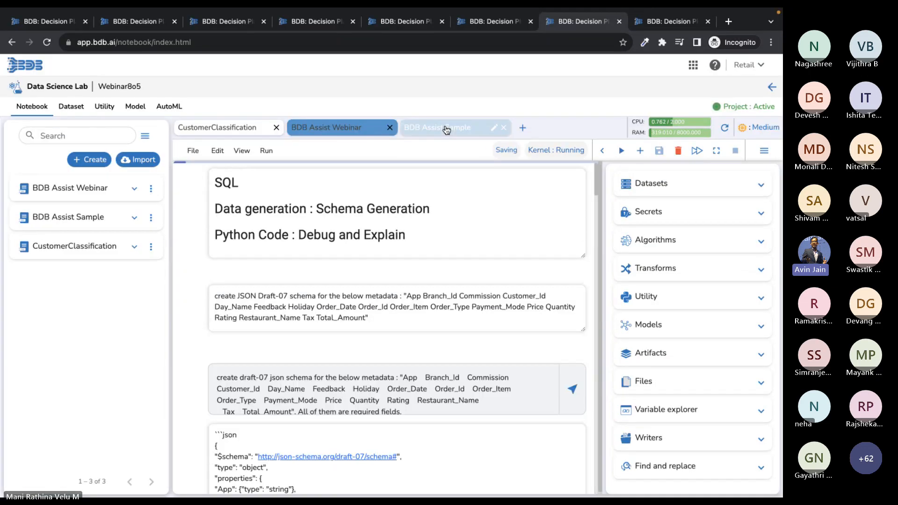
left_click(446, 130)
mouse_move(341, 271)
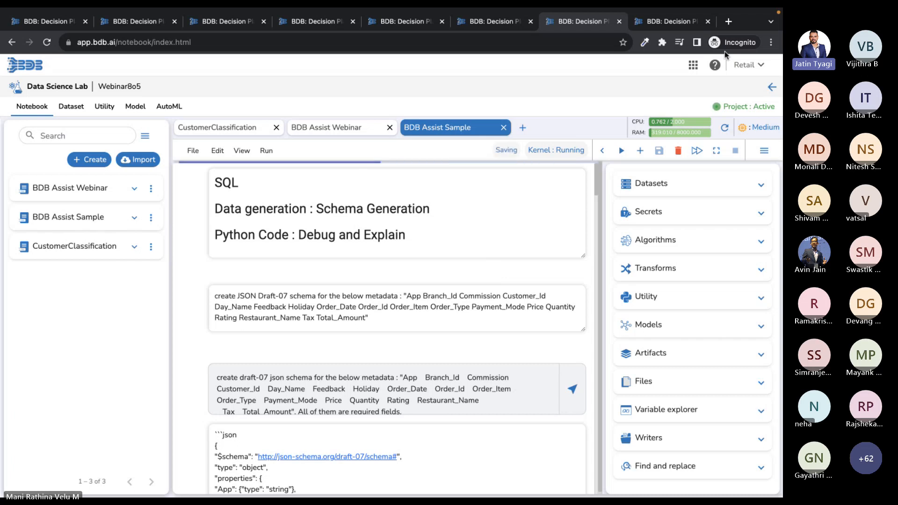
scroll(518, 280, "down", 4)
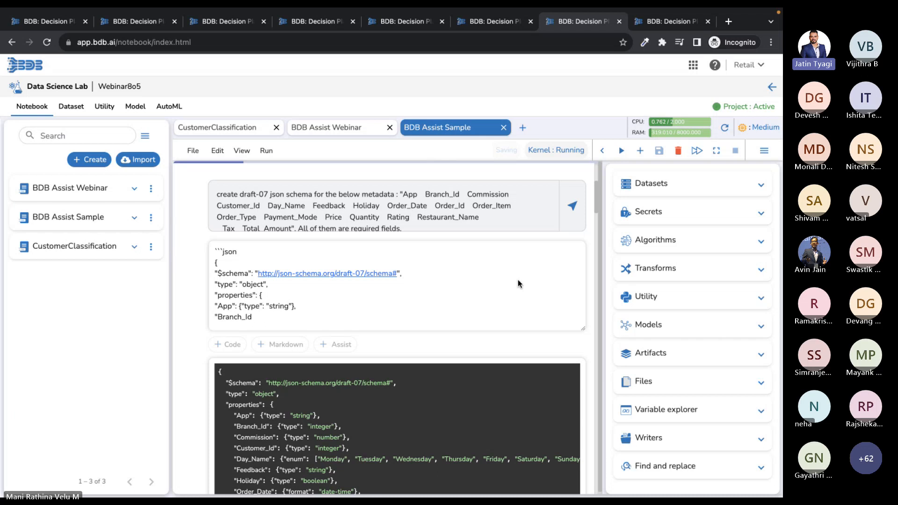
scroll(518, 279, "down", 1)
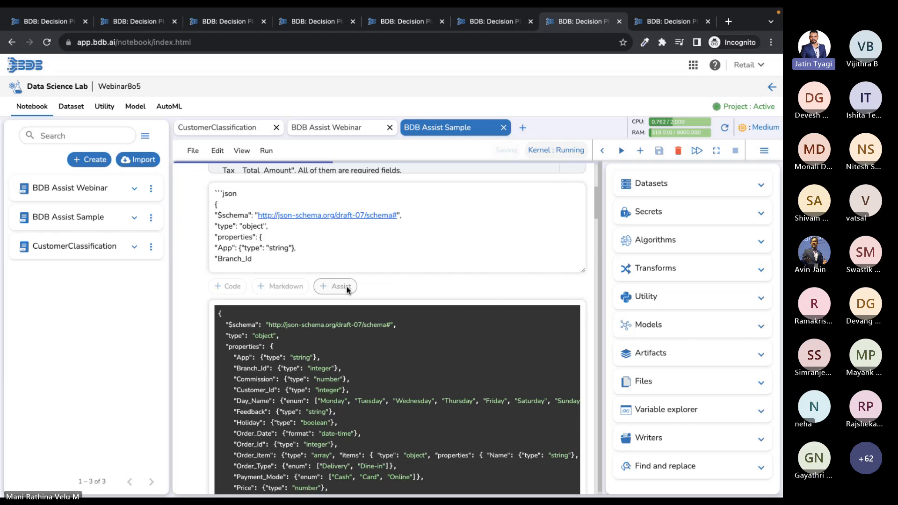
scroll(347, 289, "down", 6)
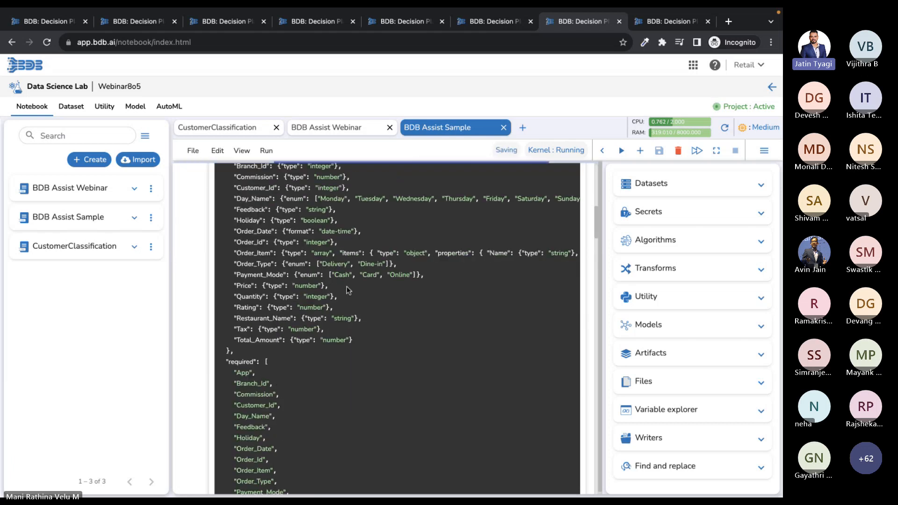
- Examine the notebook's Restaurant Sales use case, the SQL Generation example and the Generate Insights prompt with its resulting code
scroll(347, 287, "down", 8)
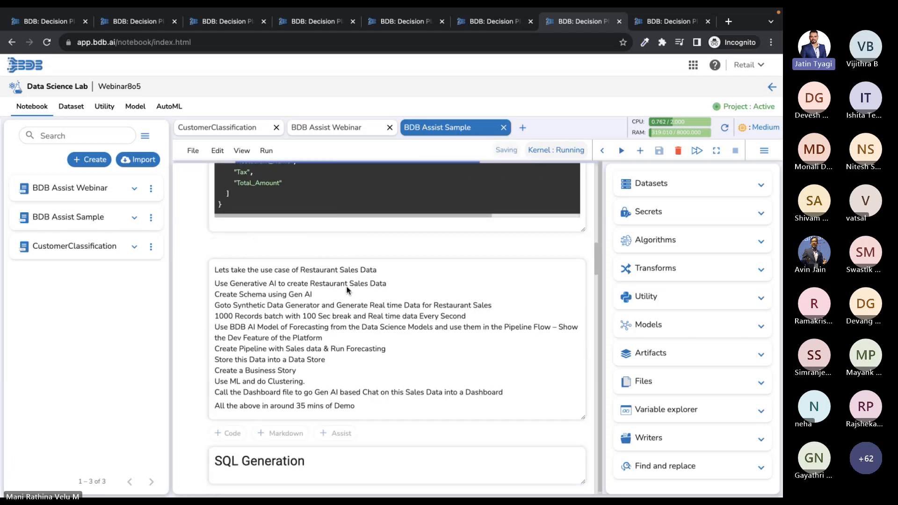
scroll(346, 289, "down", 3)
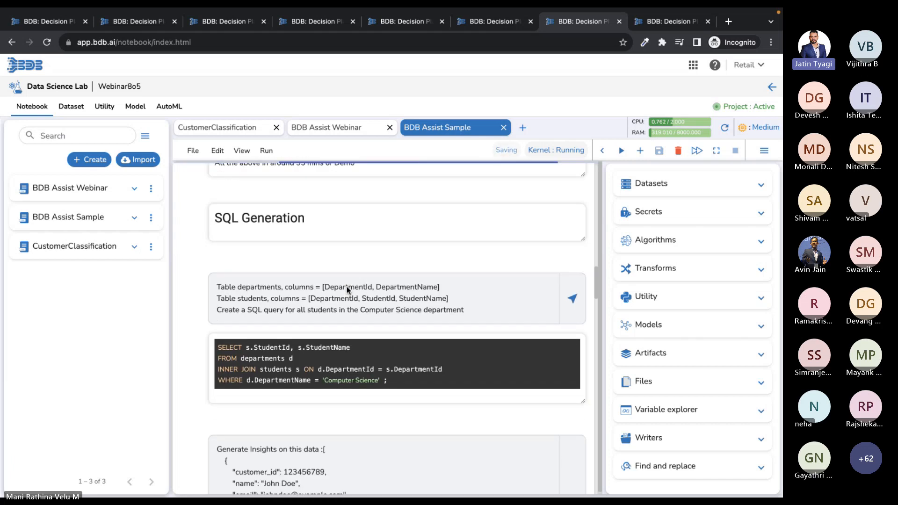
scroll(347, 290, "down", 6)
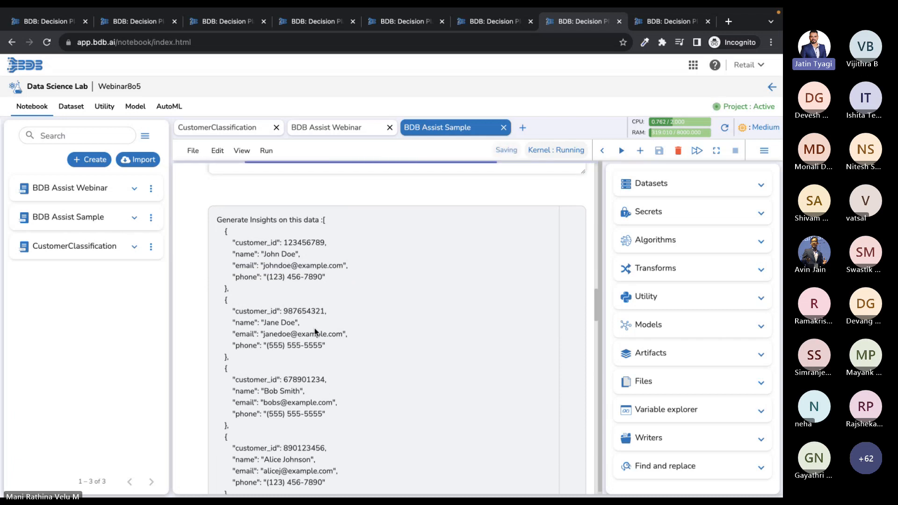
scroll(315, 332, "down", 6)
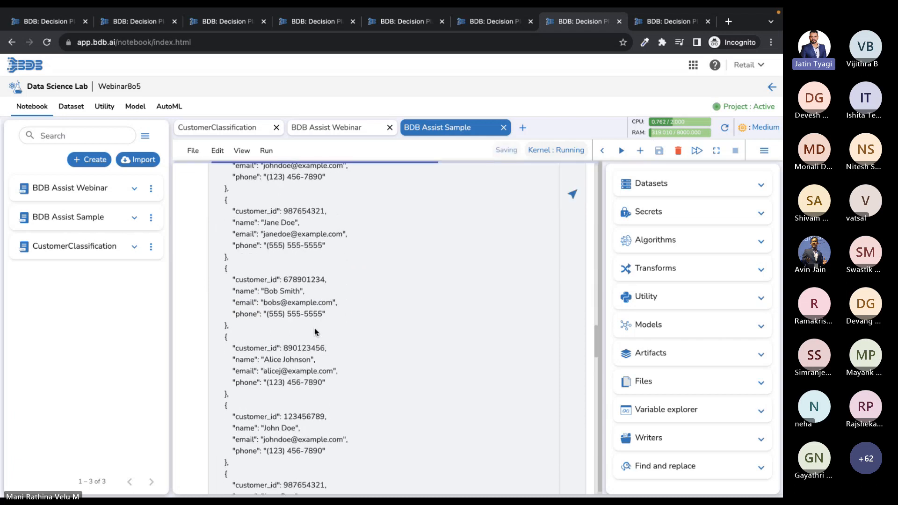
scroll(315, 332, "down", 3)
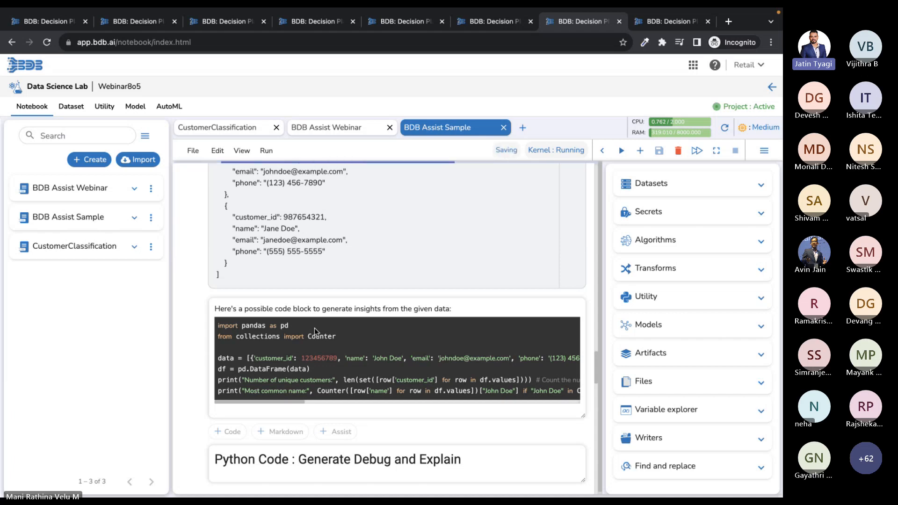
- Examine the notebook's ResNet-50 Python code example and the customer data Schema Generation example, and return to the opening JSON schema prompt
scroll(316, 331, "down", 6)
scroll(314, 327, "down", 10)
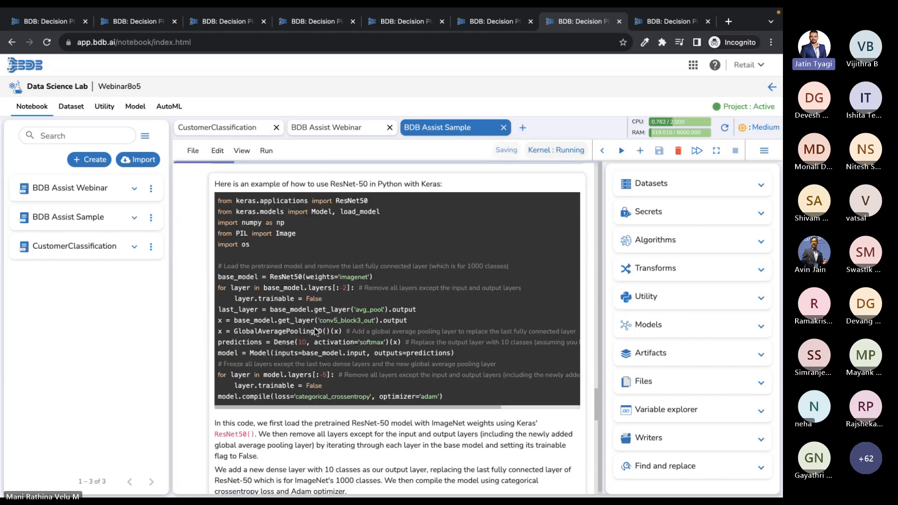
scroll(315, 331, "down", 10)
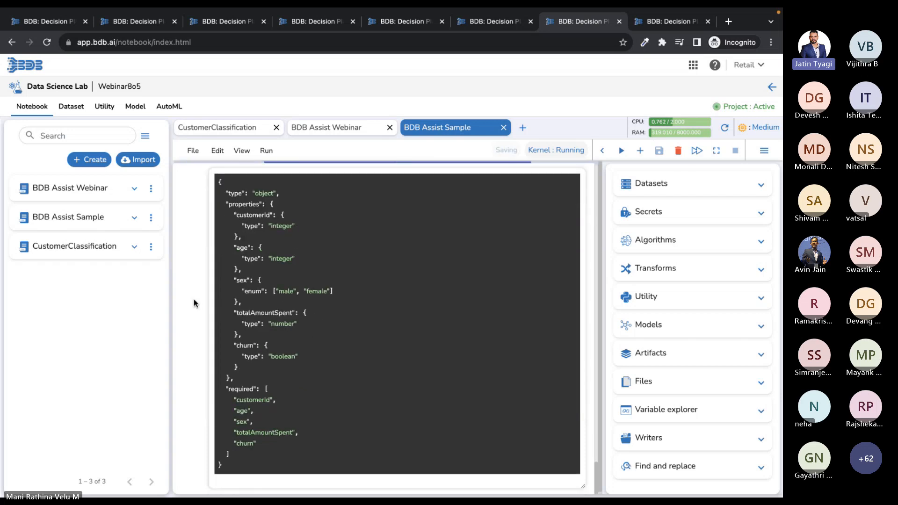
scroll(194, 302, "down", 1)
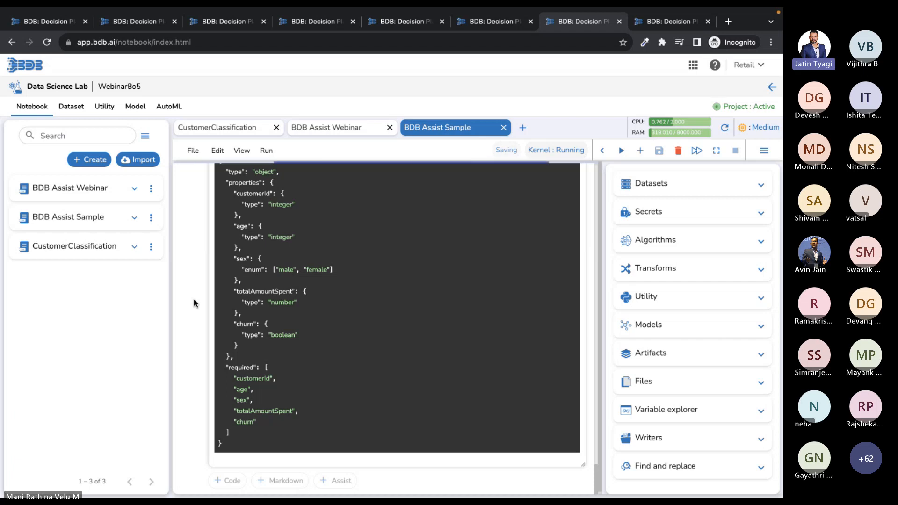
scroll(193, 298, "up", 3)
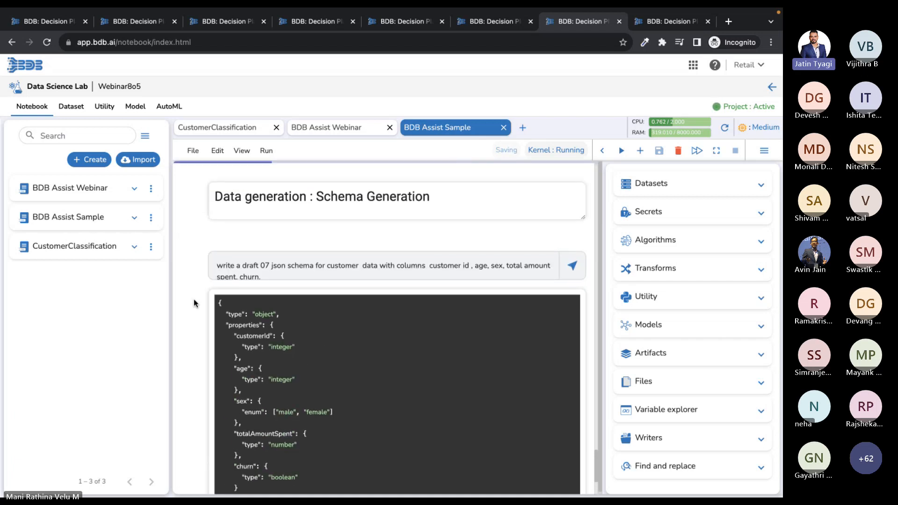
scroll(194, 302, "down", 10)
scroll(194, 301, "up", 15)
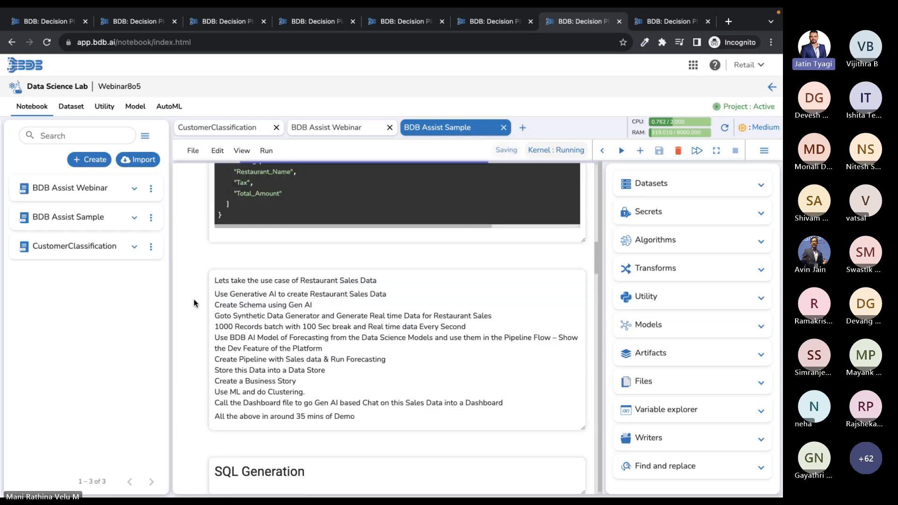
scroll(194, 302, "up", 10)
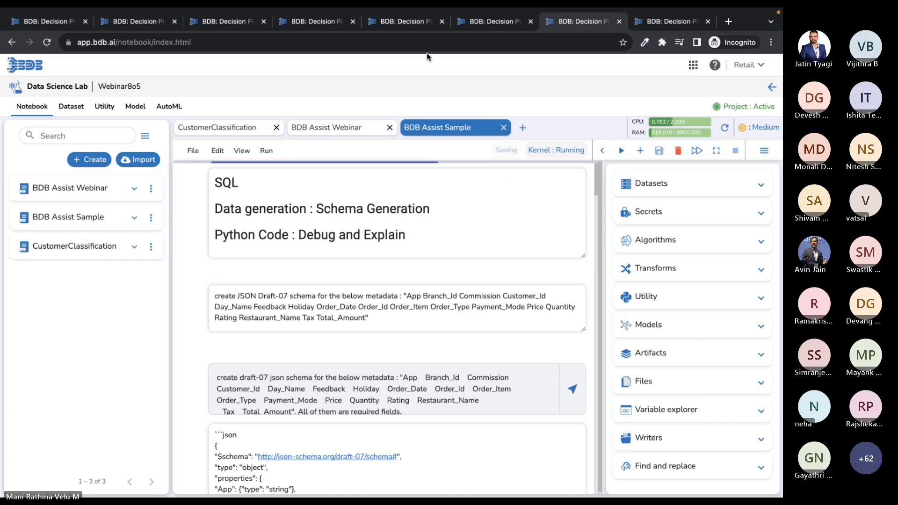
- Switch to the WebiNar8o5v1 pipeline, add an Alerts component in the empty area below the E4 event, and set its invocation type to Real-Time
left_click(390, 29)
left_click(333, 30)
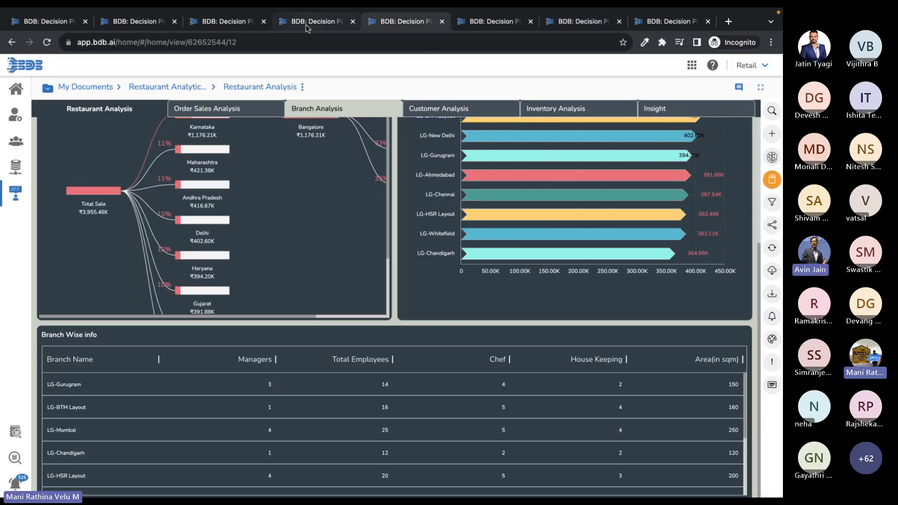
left_click(481, 23)
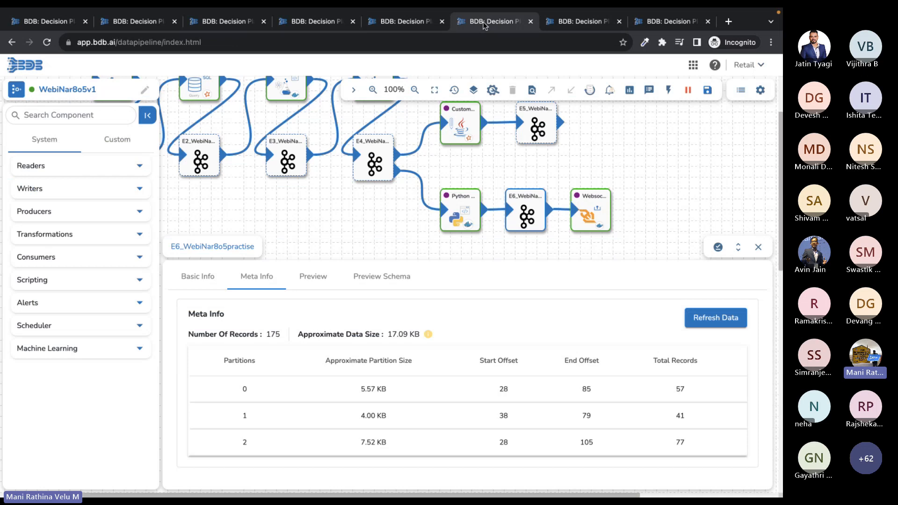
left_click(61, 309)
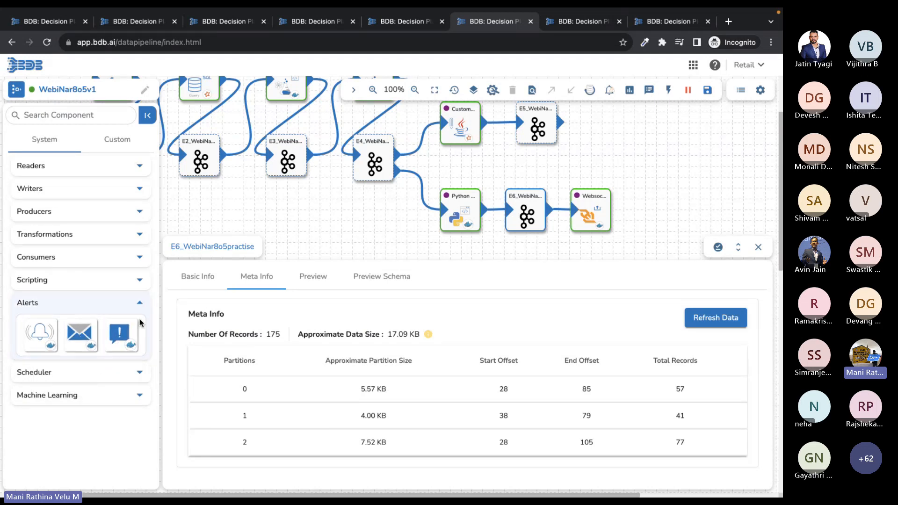
left_click_drag(121, 333, 333, 221)
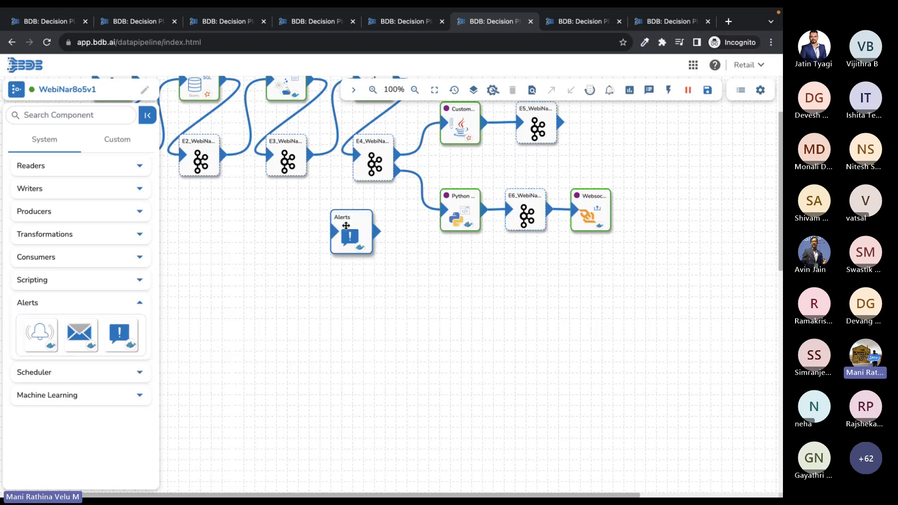
left_click(251, 327)
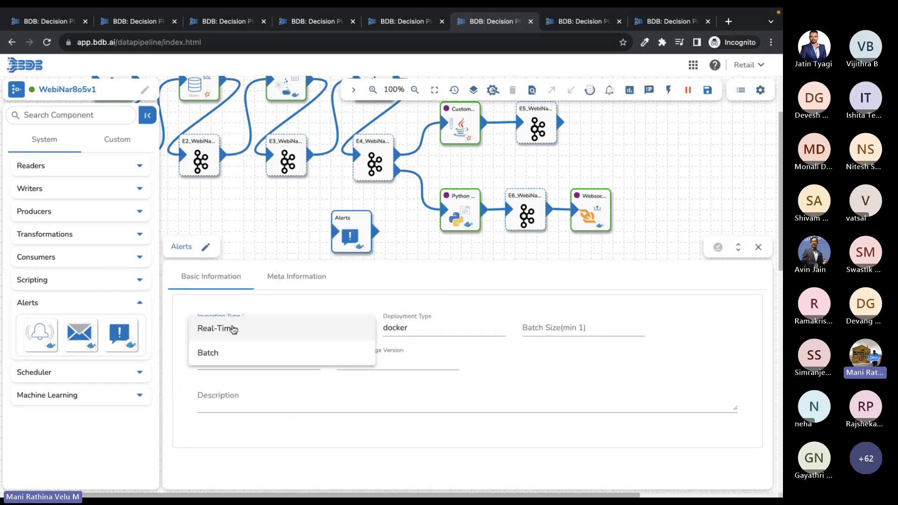
left_click(234, 327)
left_click(310, 277)
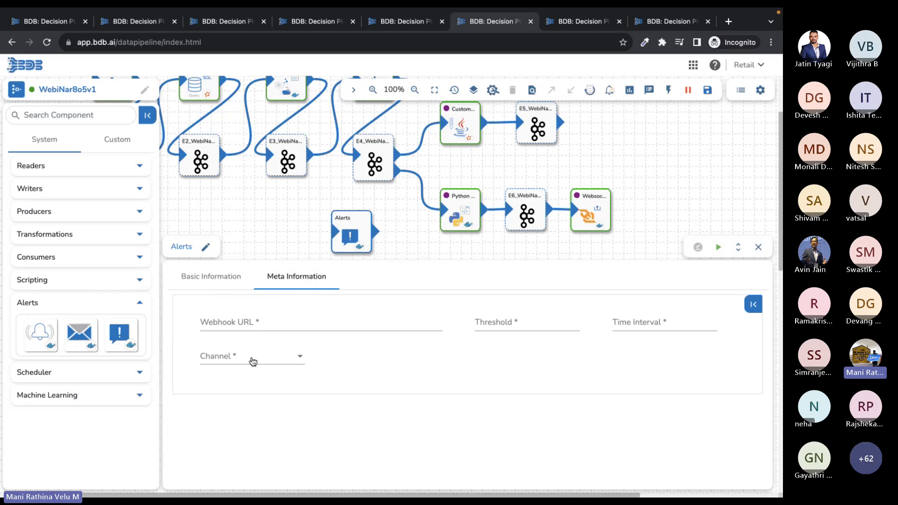
- Review the Alerts component's channel options without choosing one, and close its configuration
left_click(235, 358)
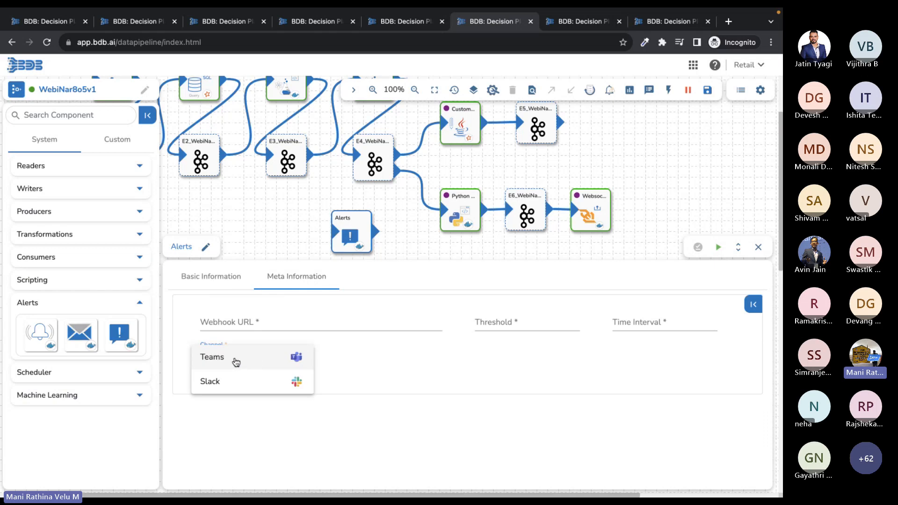
left_click(320, 362)
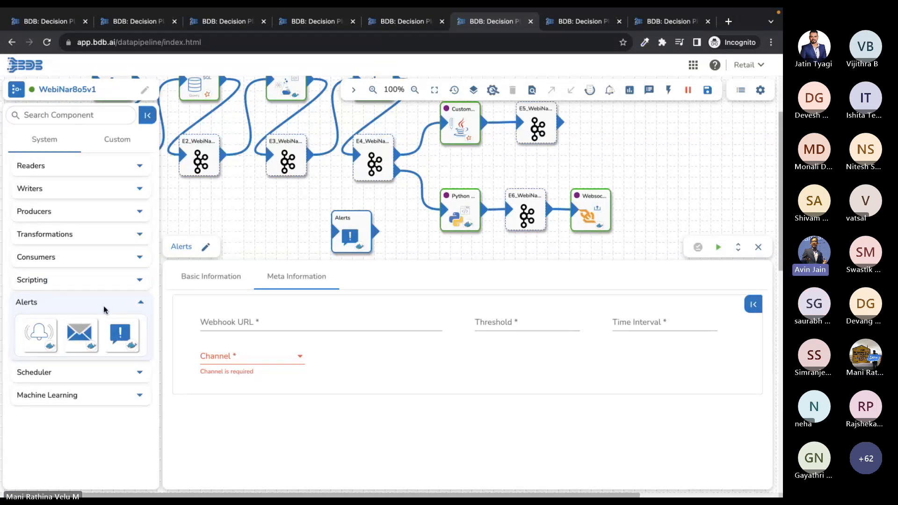
left_click(129, 307)
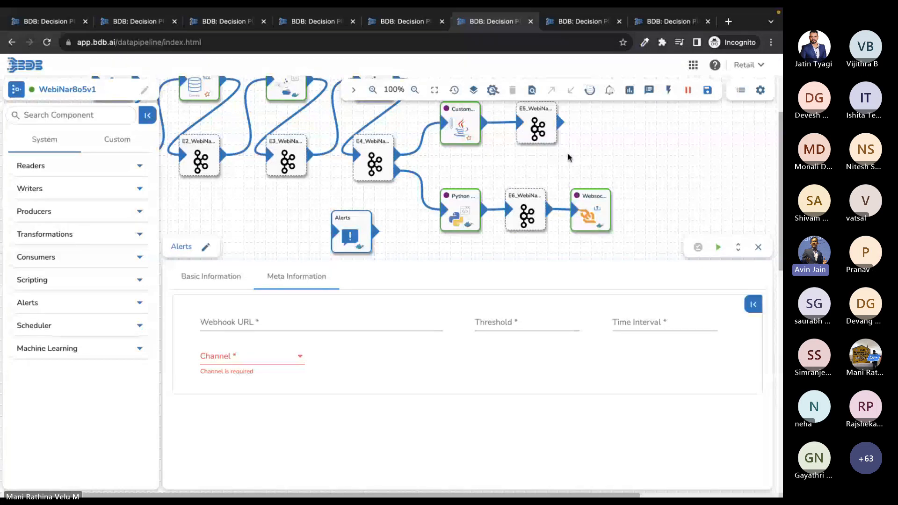
scroll(568, 157, "up", 1)
scroll(568, 157, "up", 2)
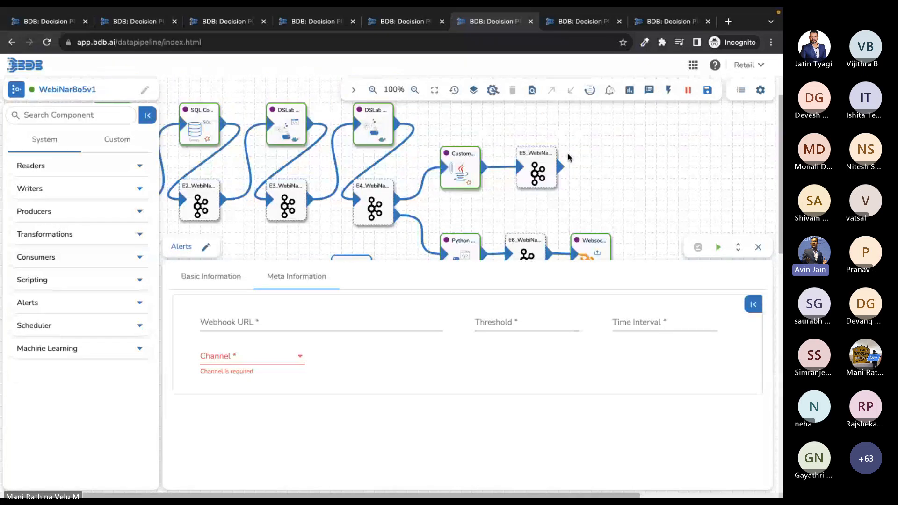
left_click(739, 247)
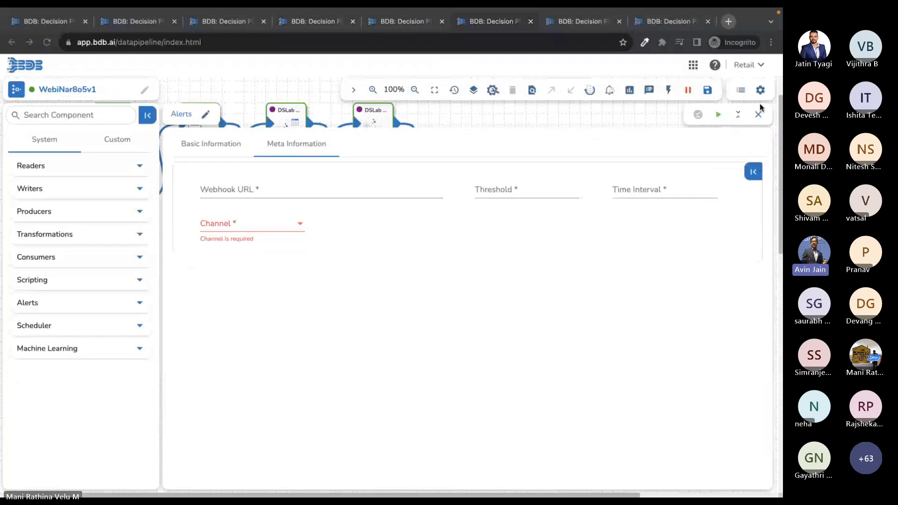
left_click(759, 116)
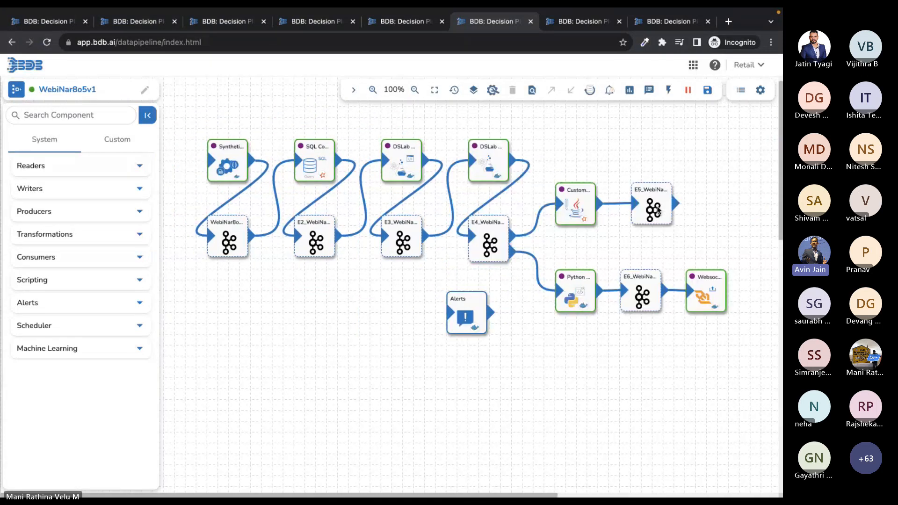
- Deactivate the WebiNar8o5v1 pipeline and delete the unconfigured Alerts component
right_click(459, 319)
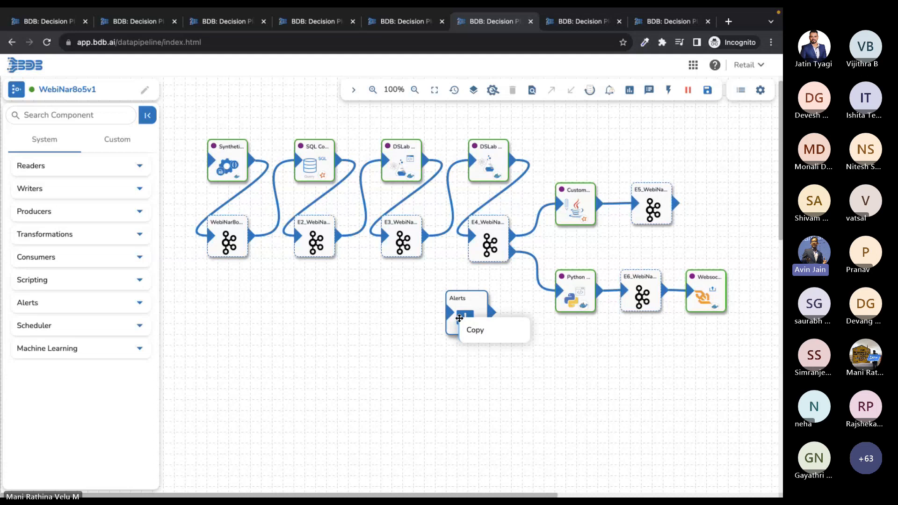
left_click(518, 299)
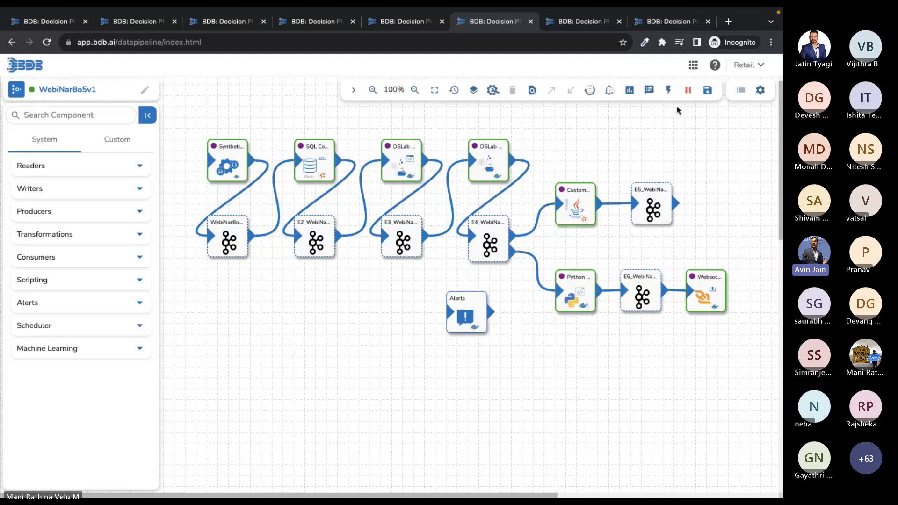
left_click(693, 88)
left_click(463, 326)
right_click(463, 309)
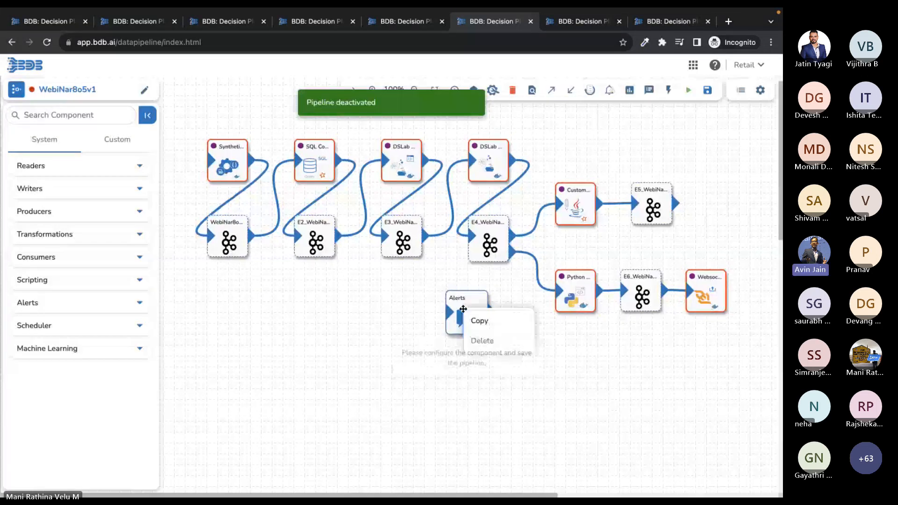
left_click(489, 343)
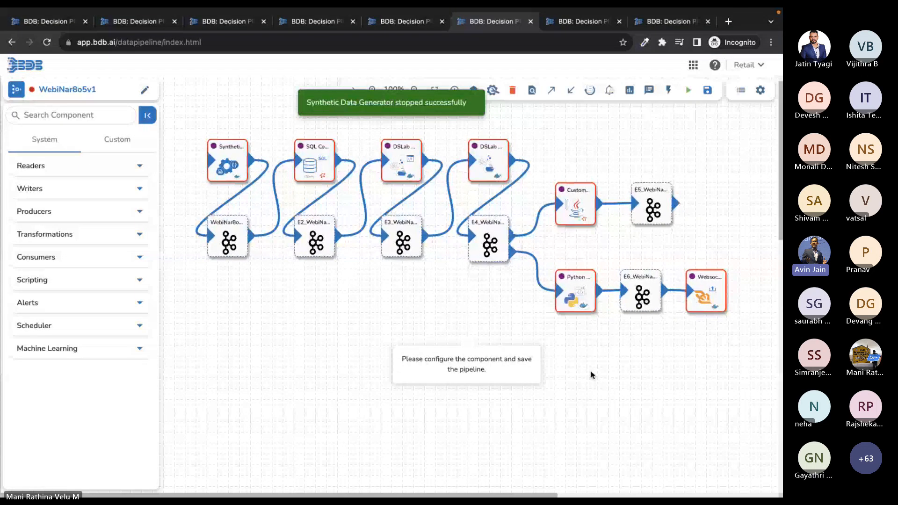